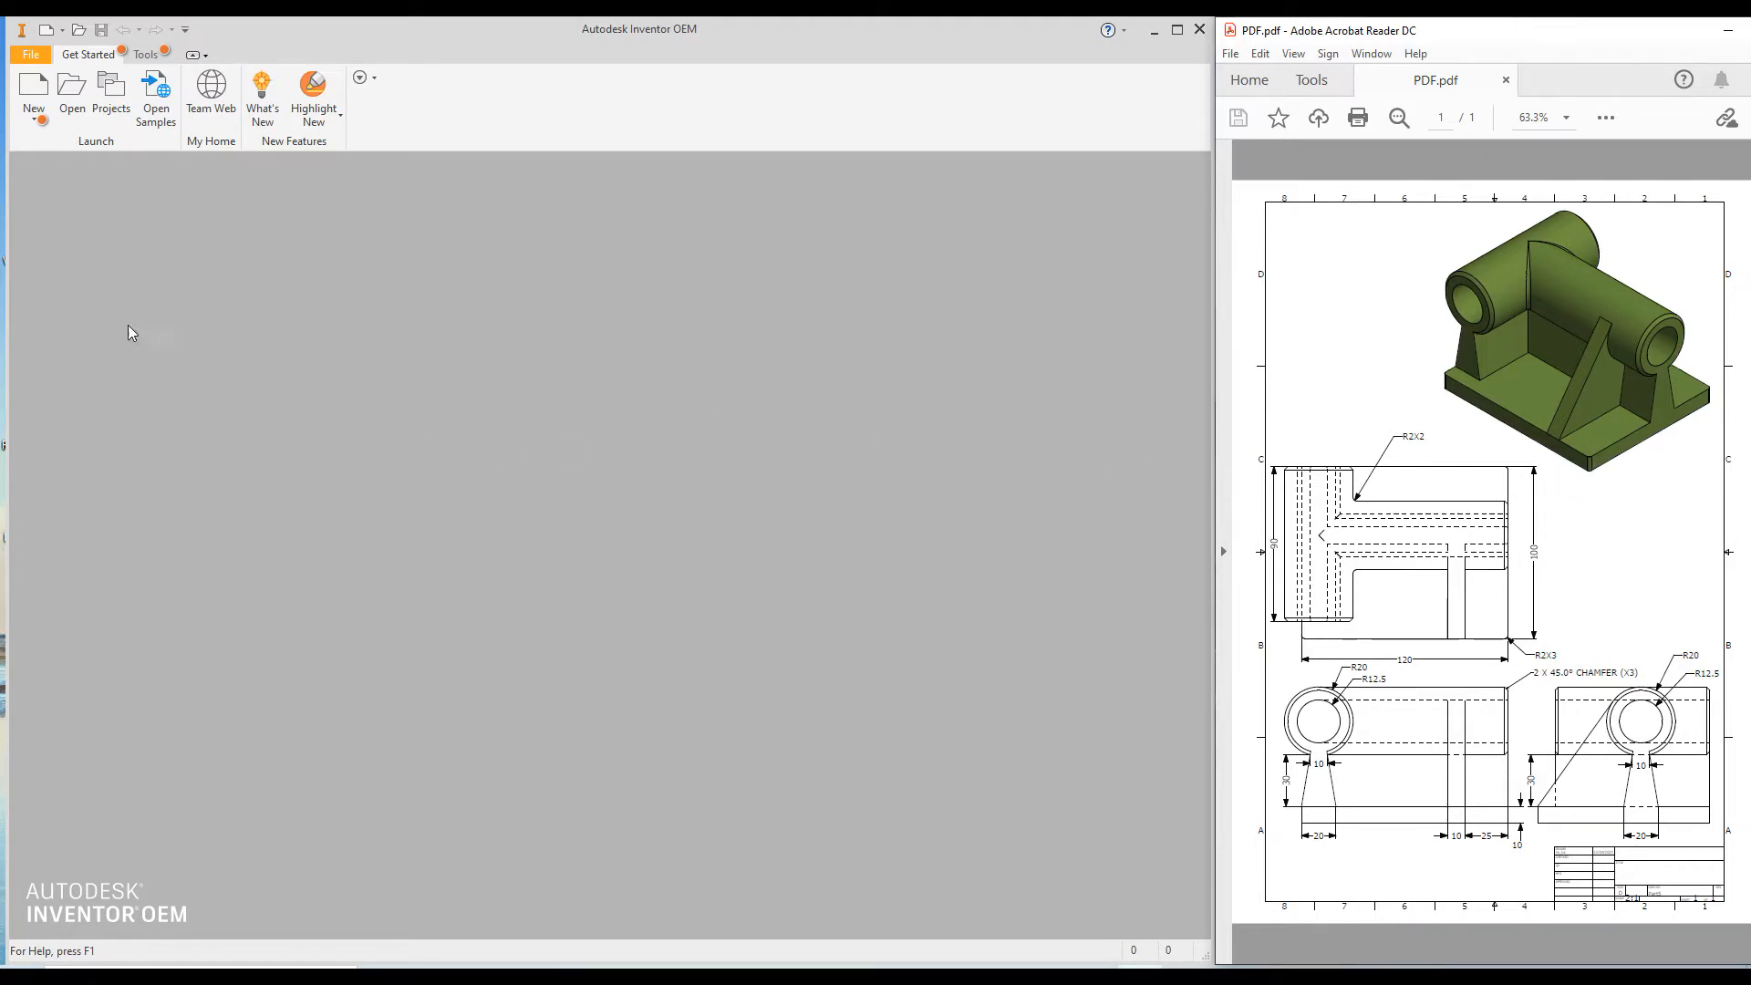
# Create a new metric part from the Standard (mm).ipt template.
pyautogui.click(32, 87)
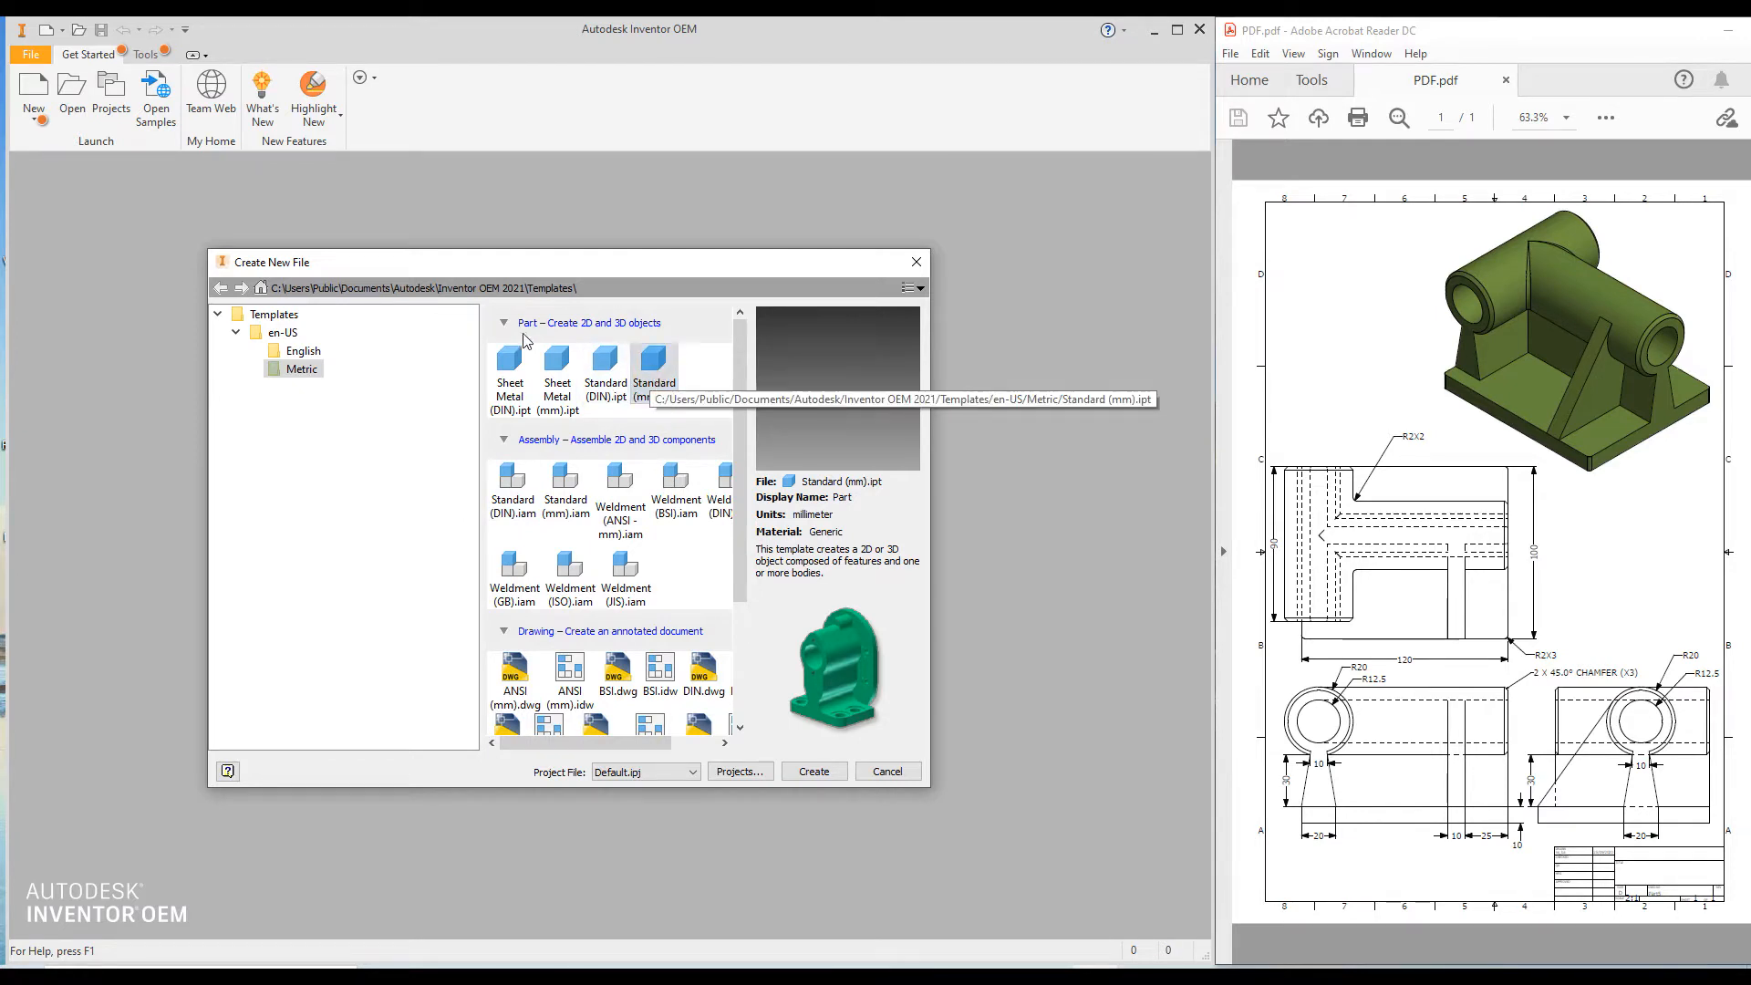
pyautogui.click(649, 364)
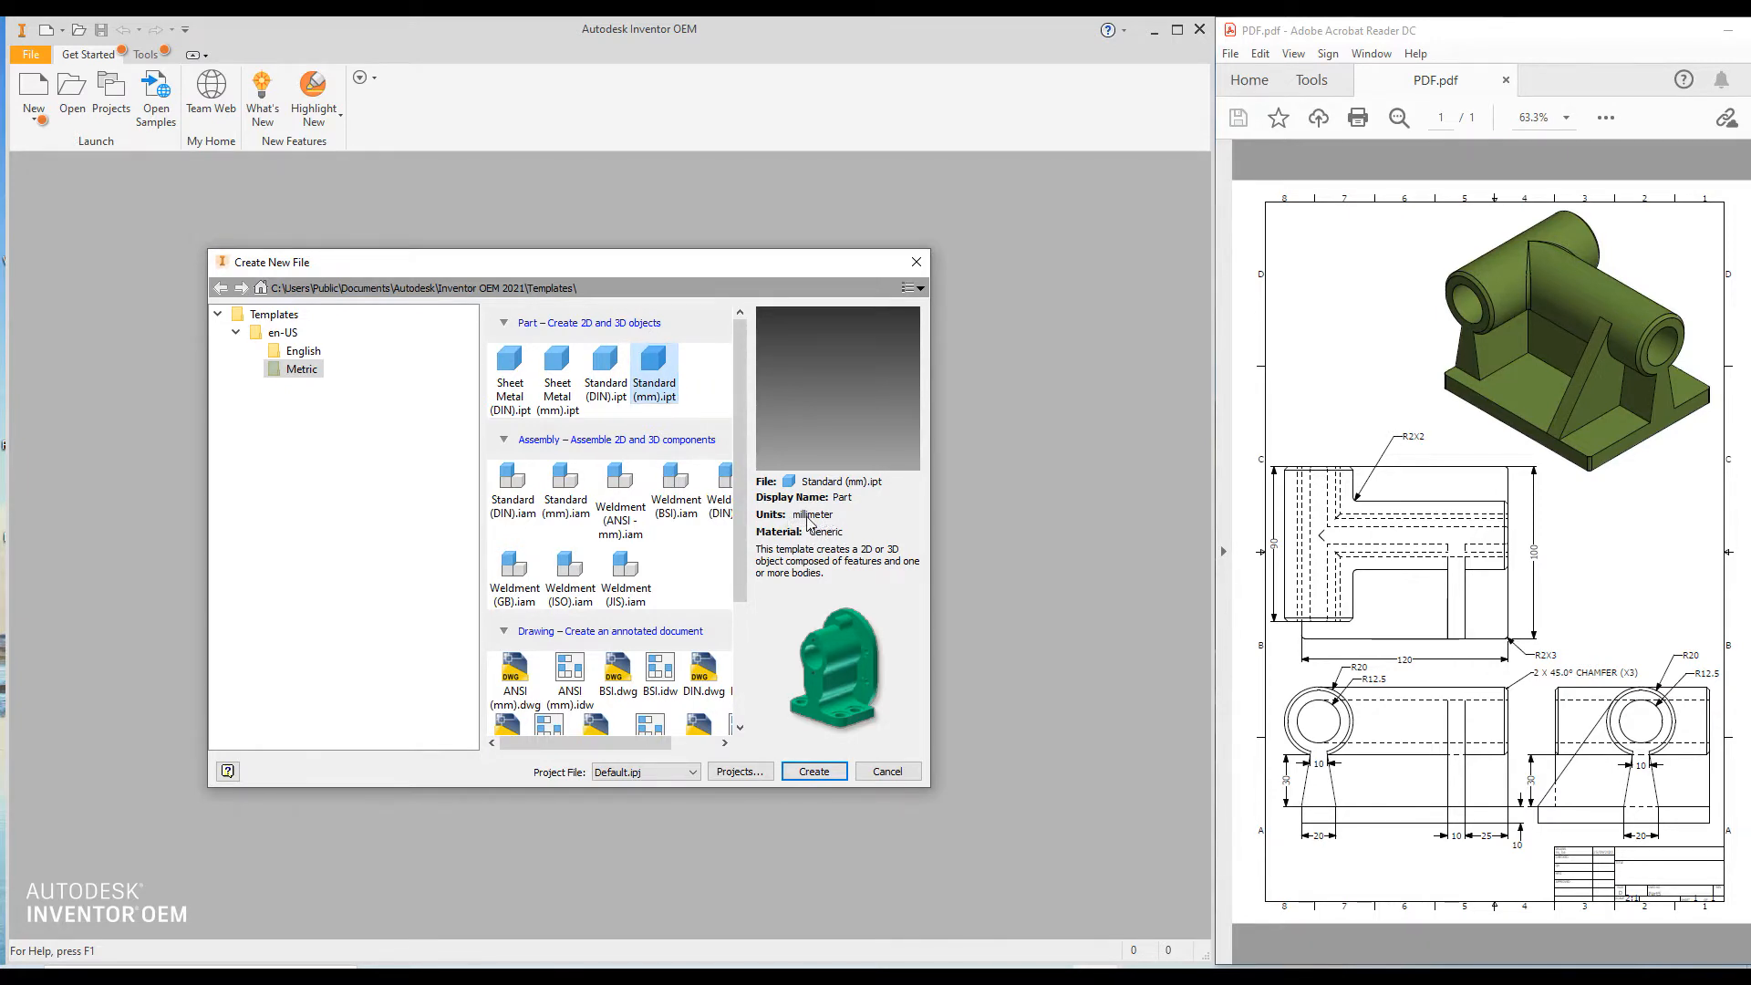
pyautogui.click(812, 771)
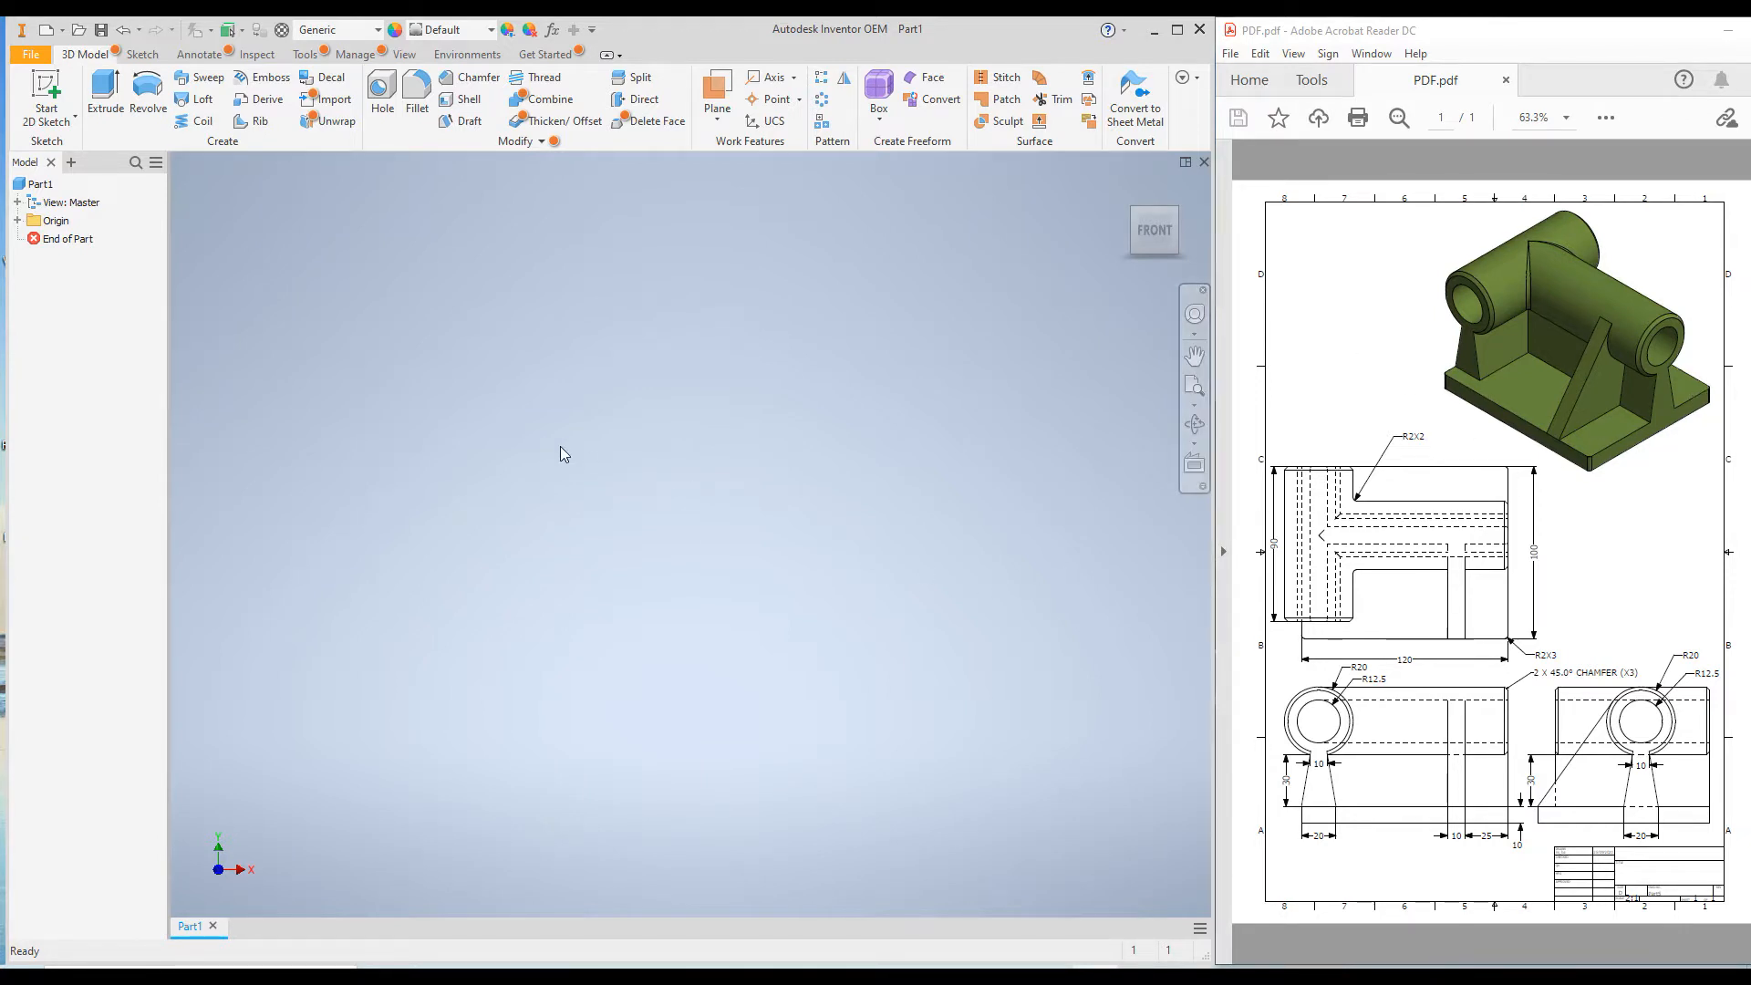
# Start a 2D sketch on the XZ plane and draw a two-point center rectangle on the origin, about 30 mm along X.
pyautogui.click(42, 88)
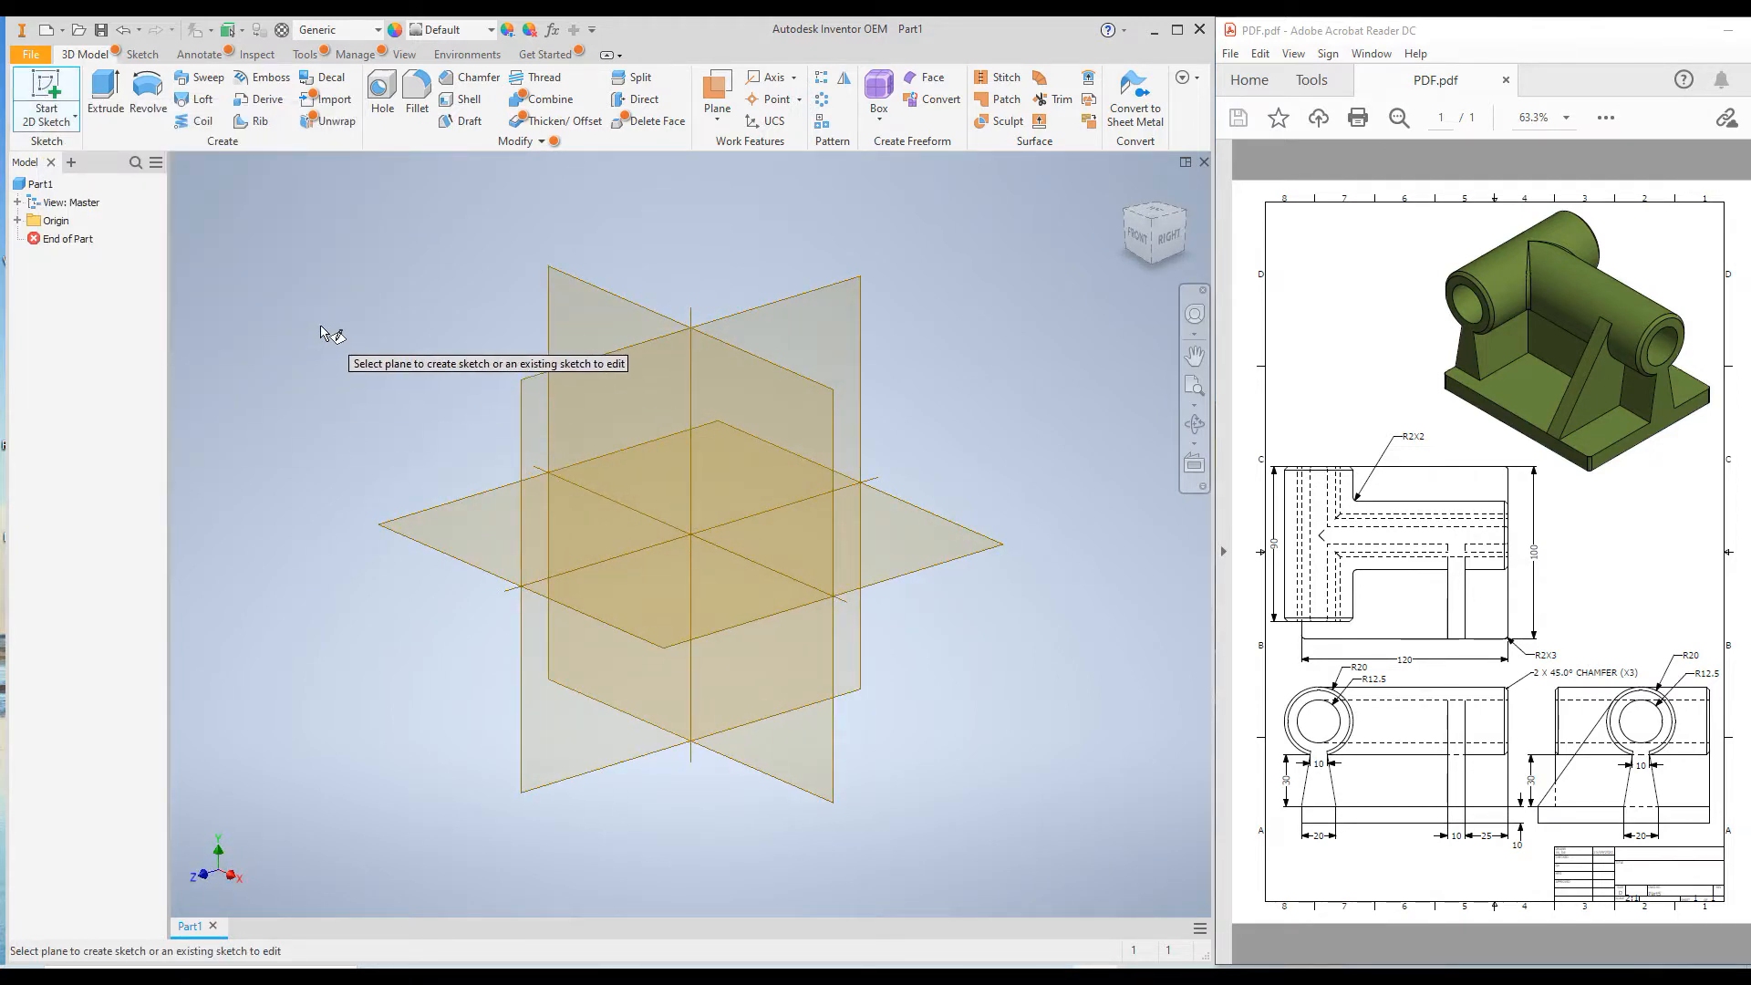
pyautogui.click(402, 533)
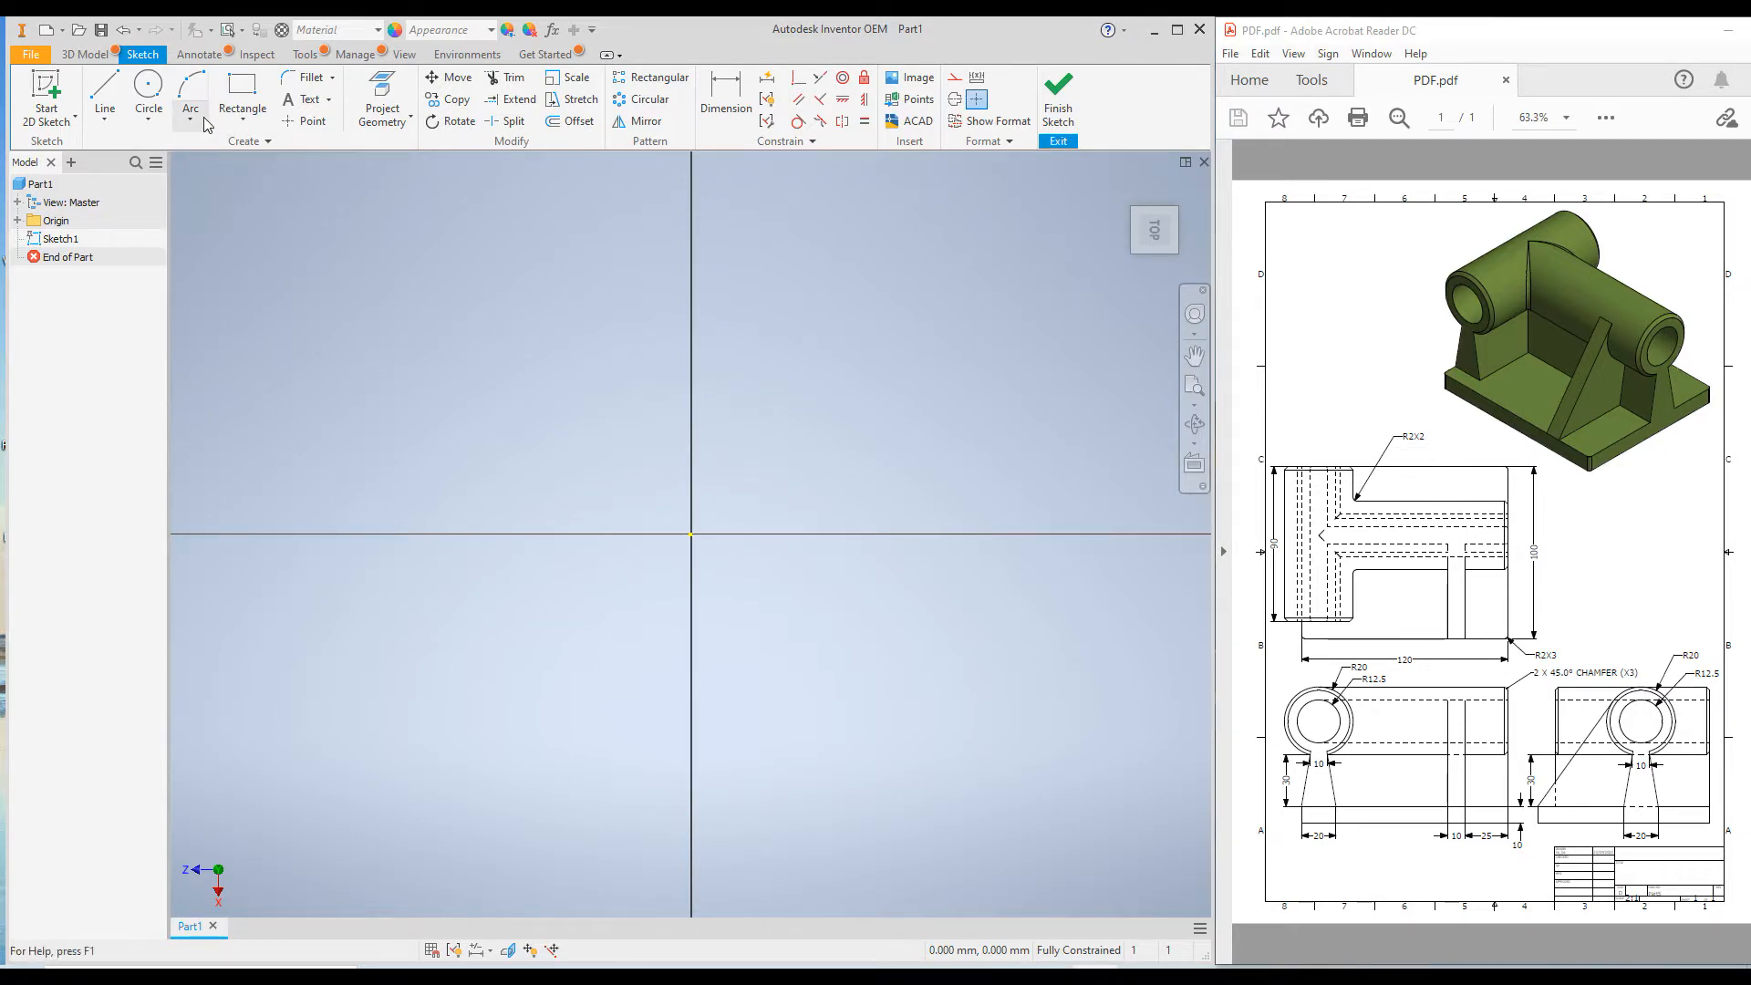
pyautogui.click(236, 123)
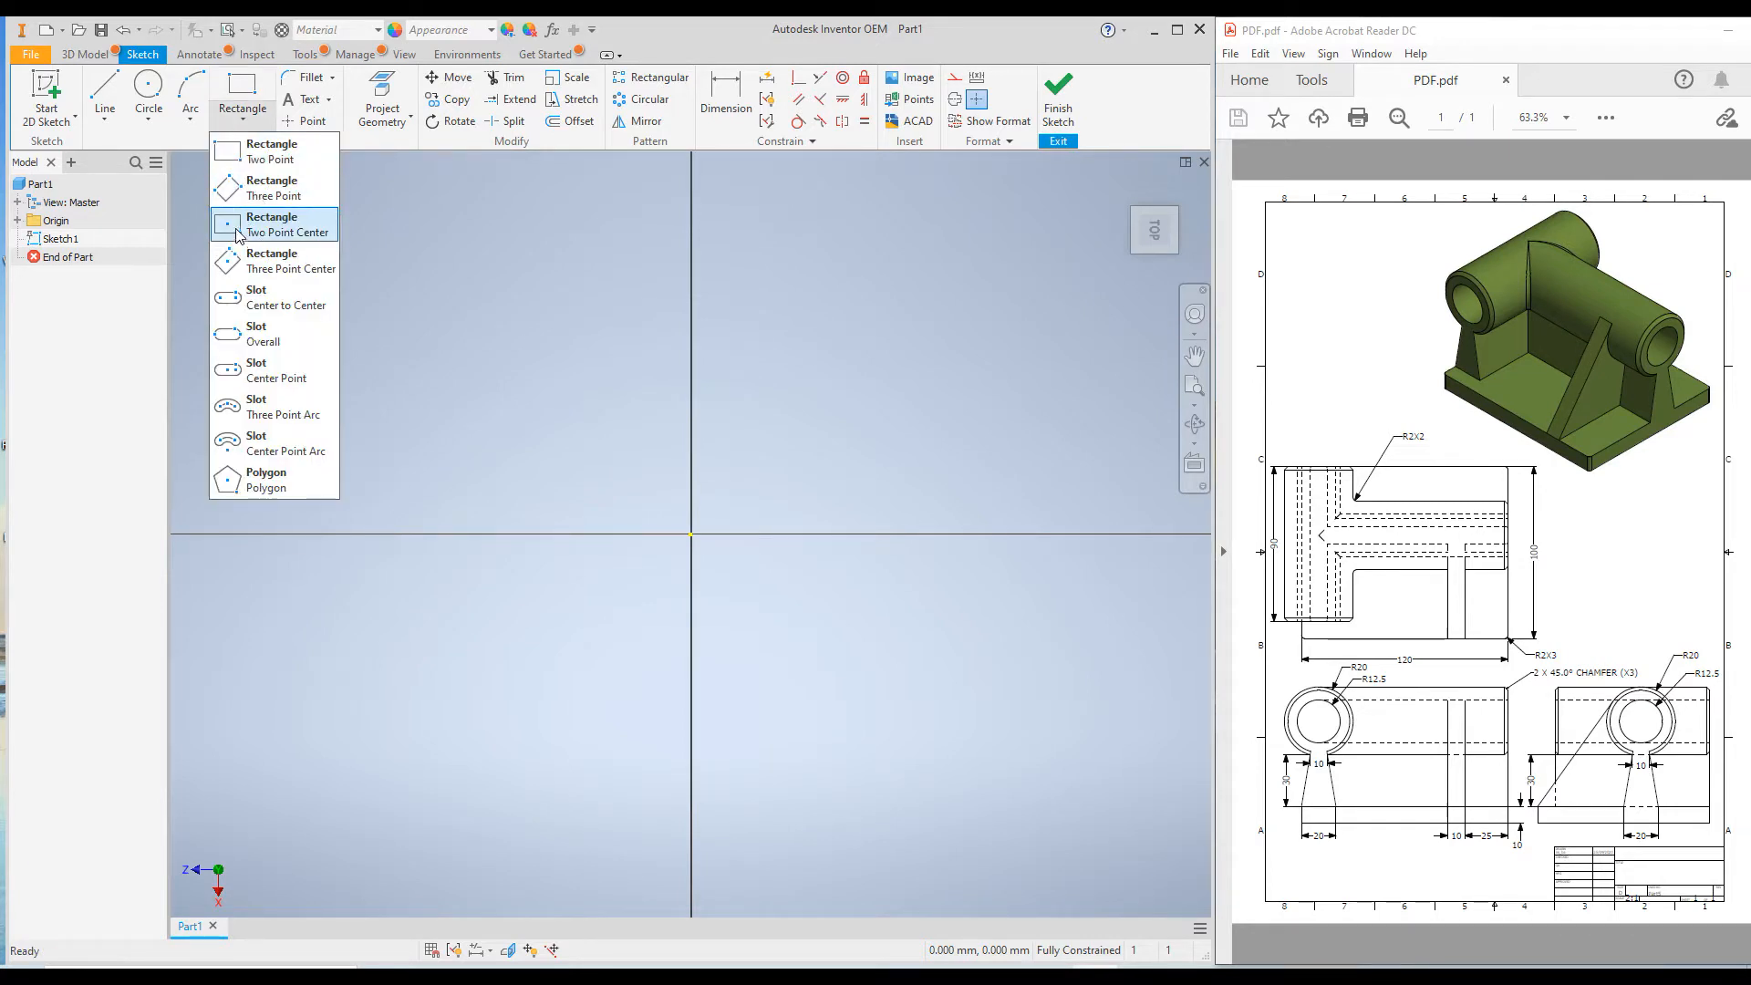
pyautogui.click(235, 228)
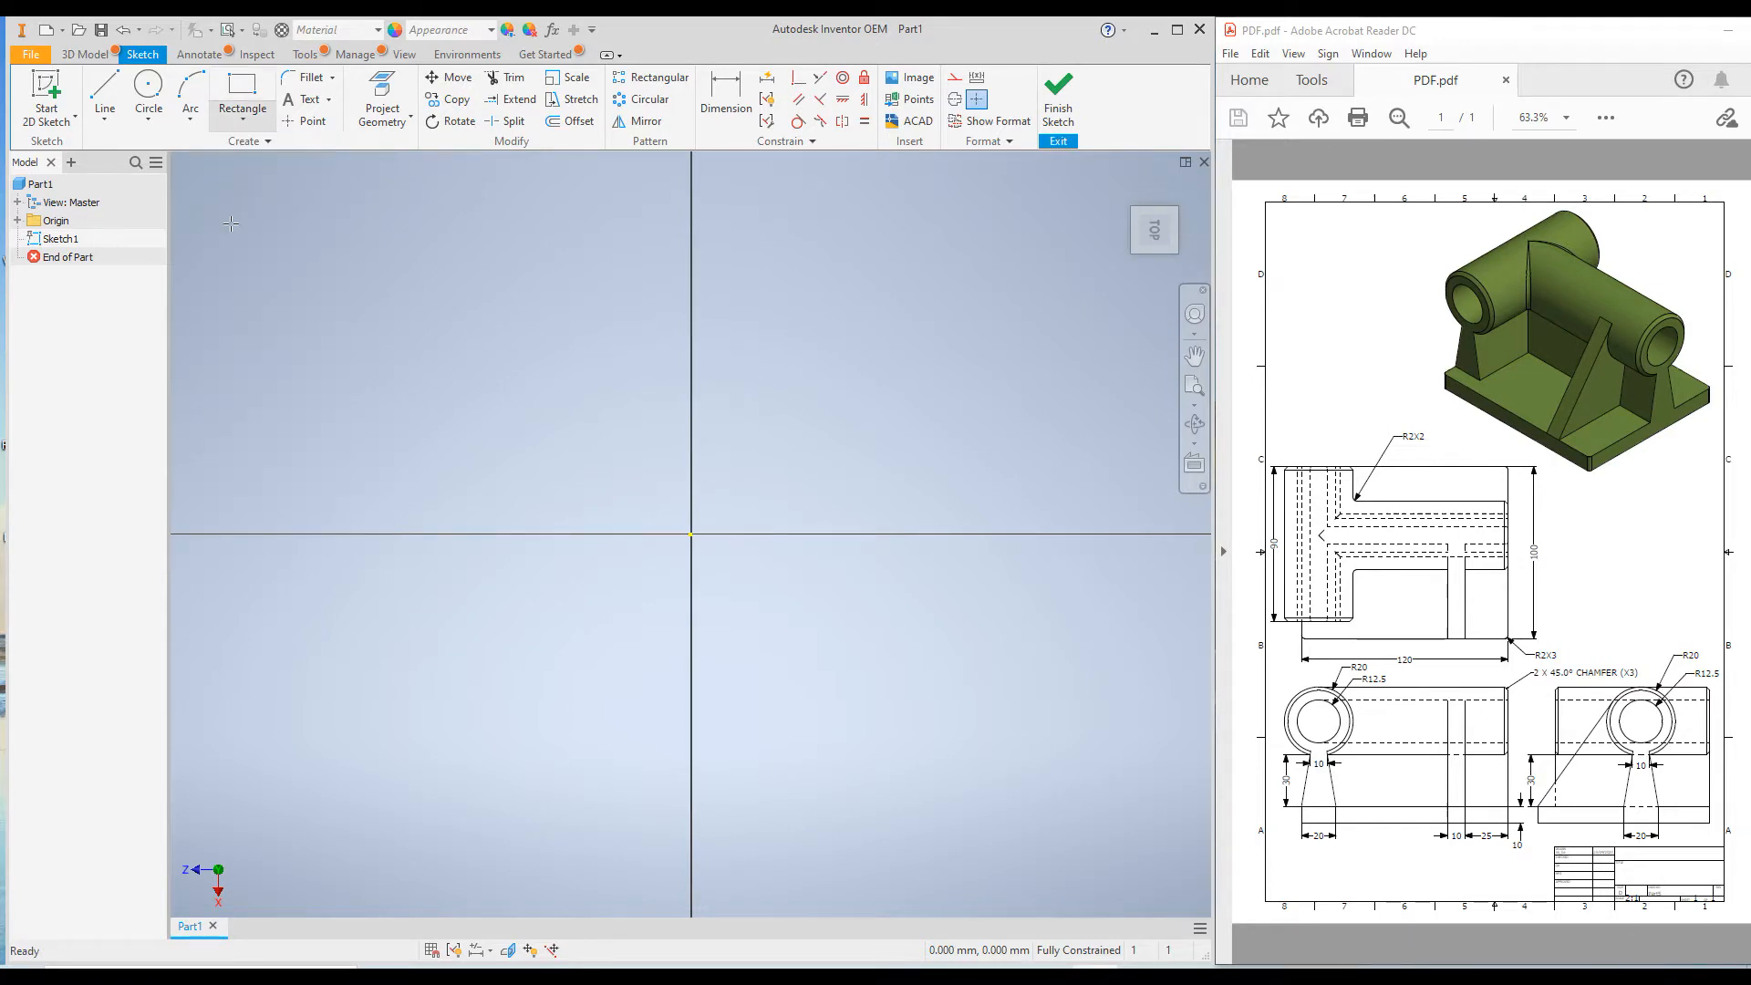
pyautogui.click(691, 534)
pyautogui.click(368, 202)
# Dimension the rectangle's side along X and set it to 120 mm.
pyautogui.rightClick(292, 265)
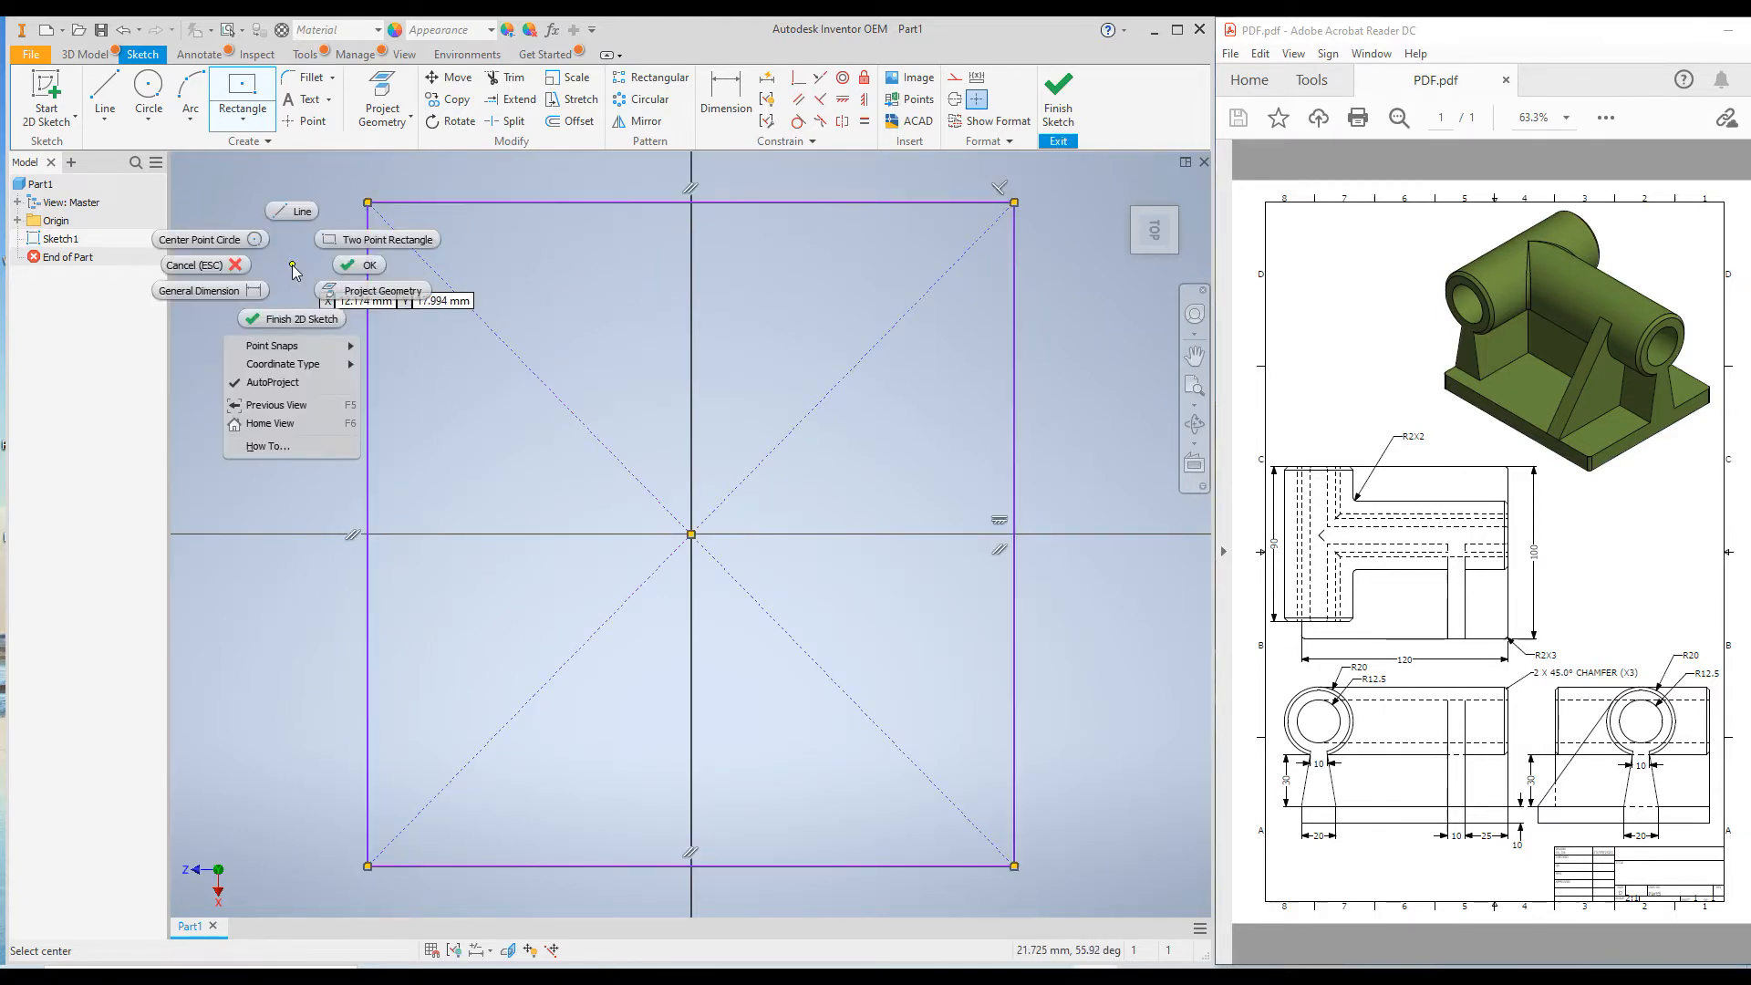
pyautogui.click(241, 290)
pyautogui.click(368, 370)
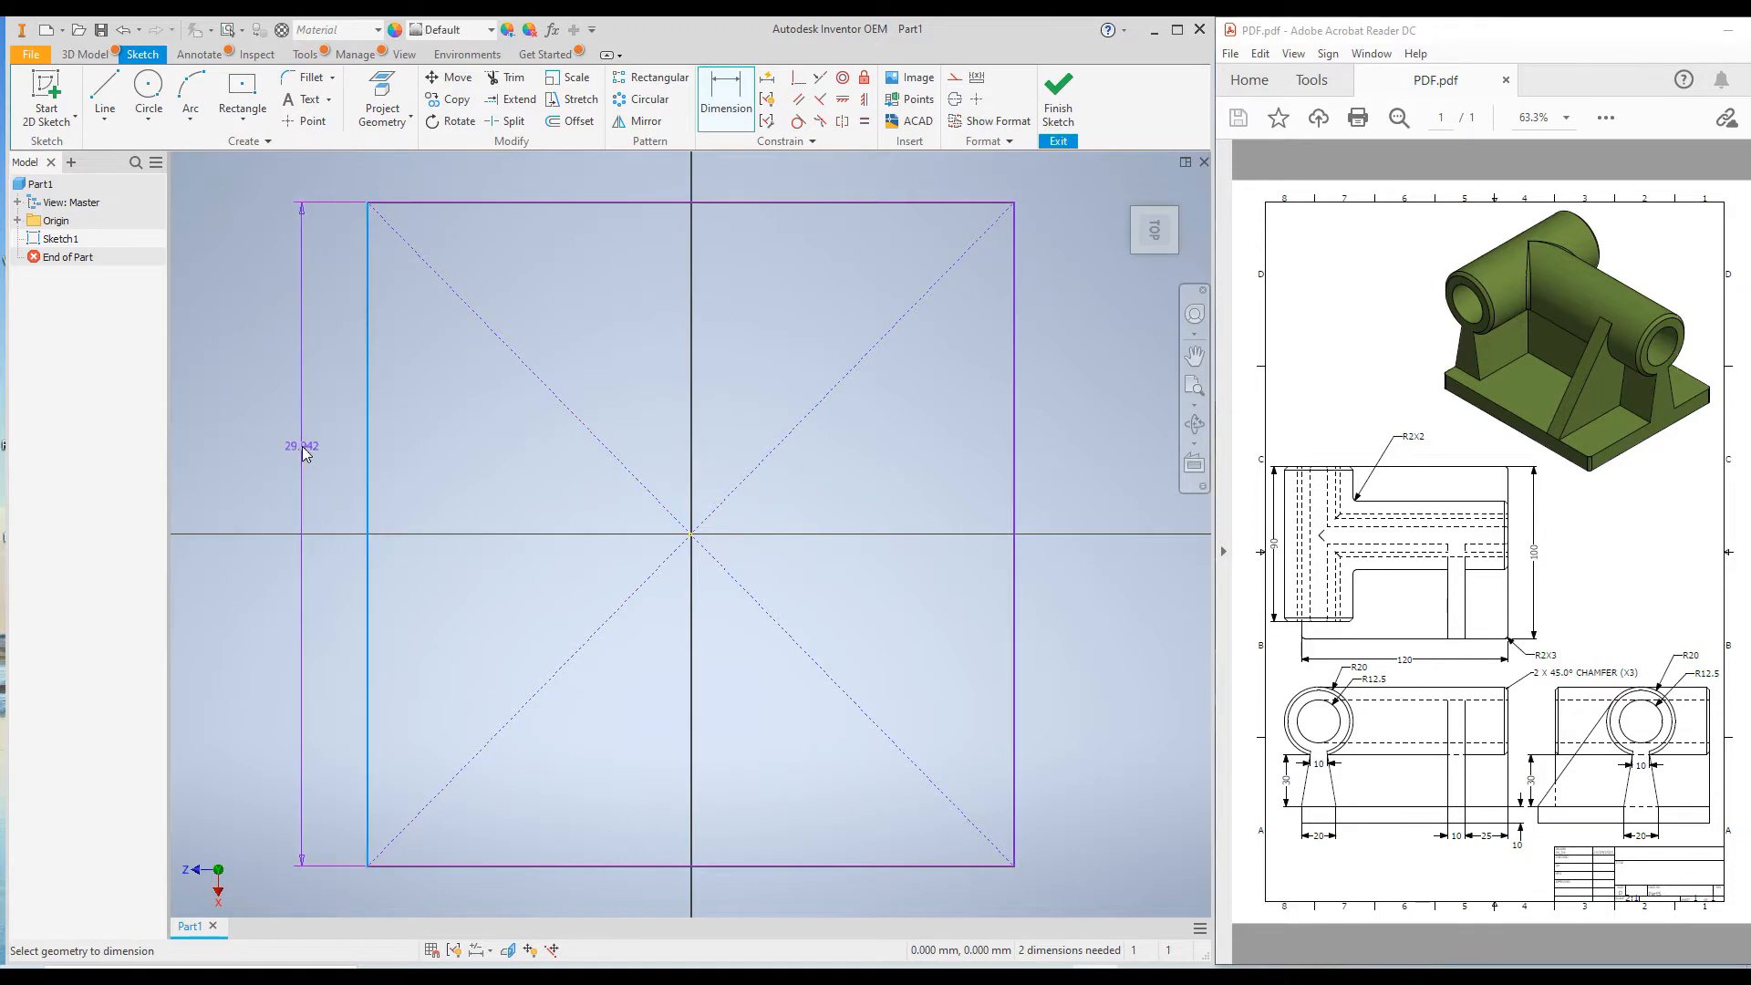
pyautogui.click(304, 450)
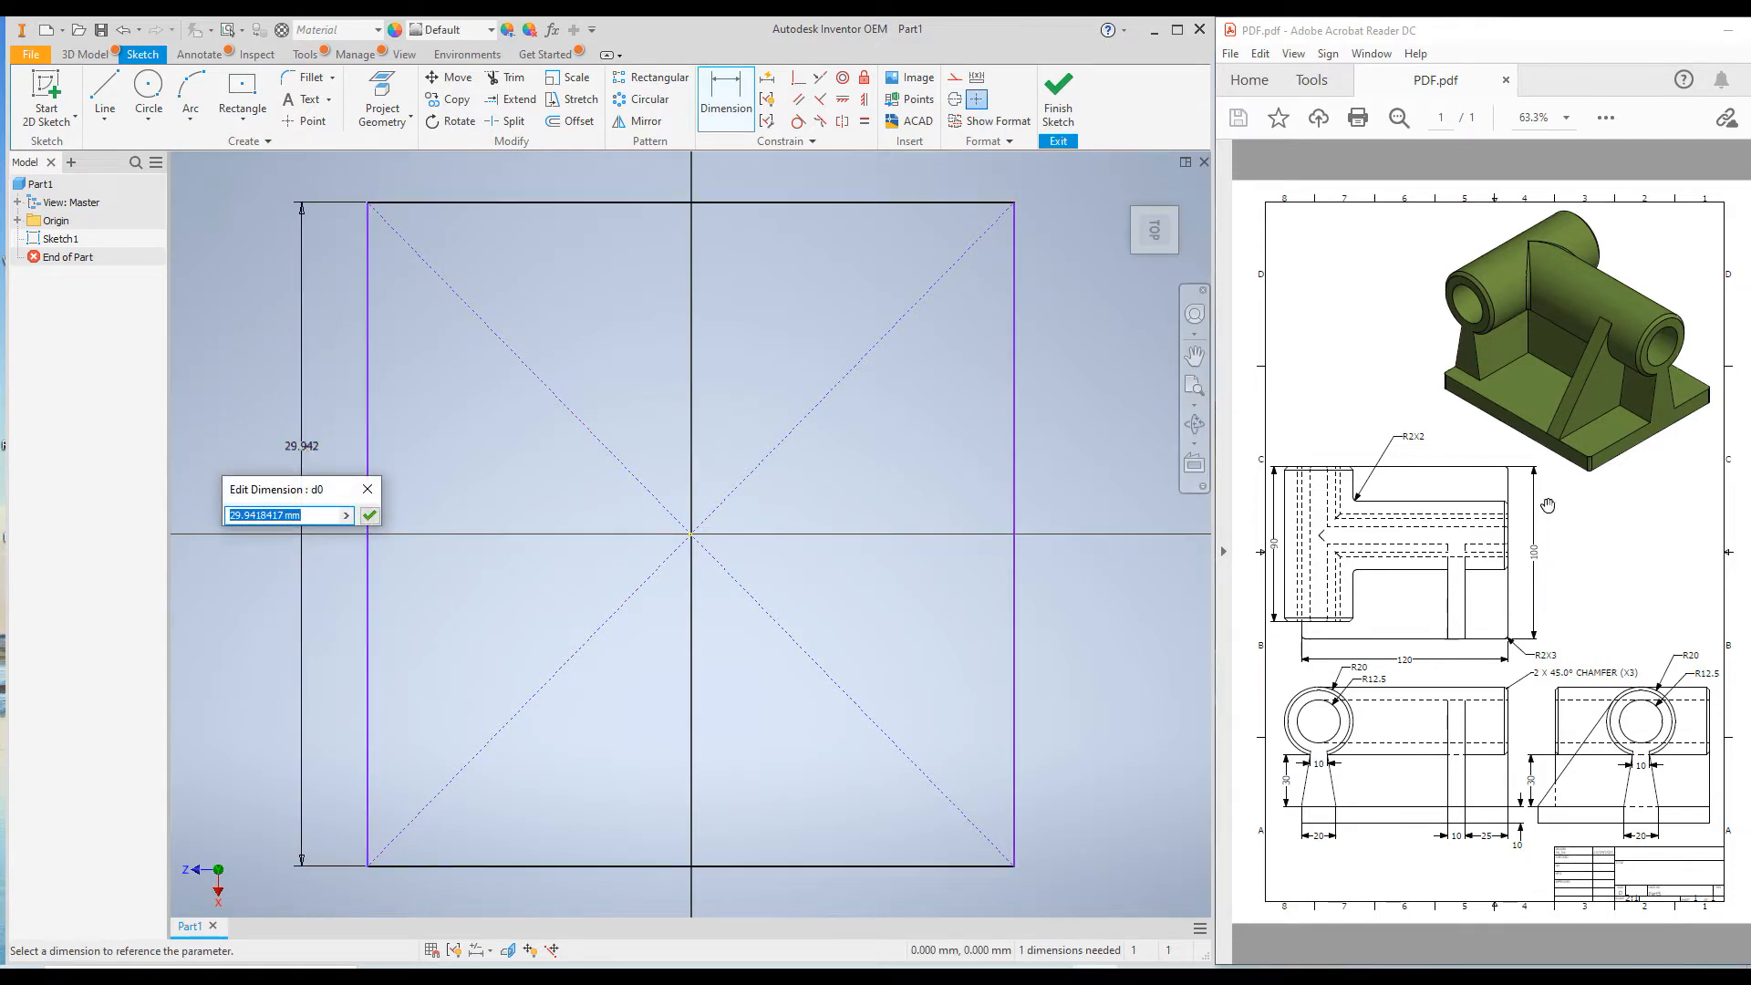
pyautogui.write('120')
pyautogui.press('Return')
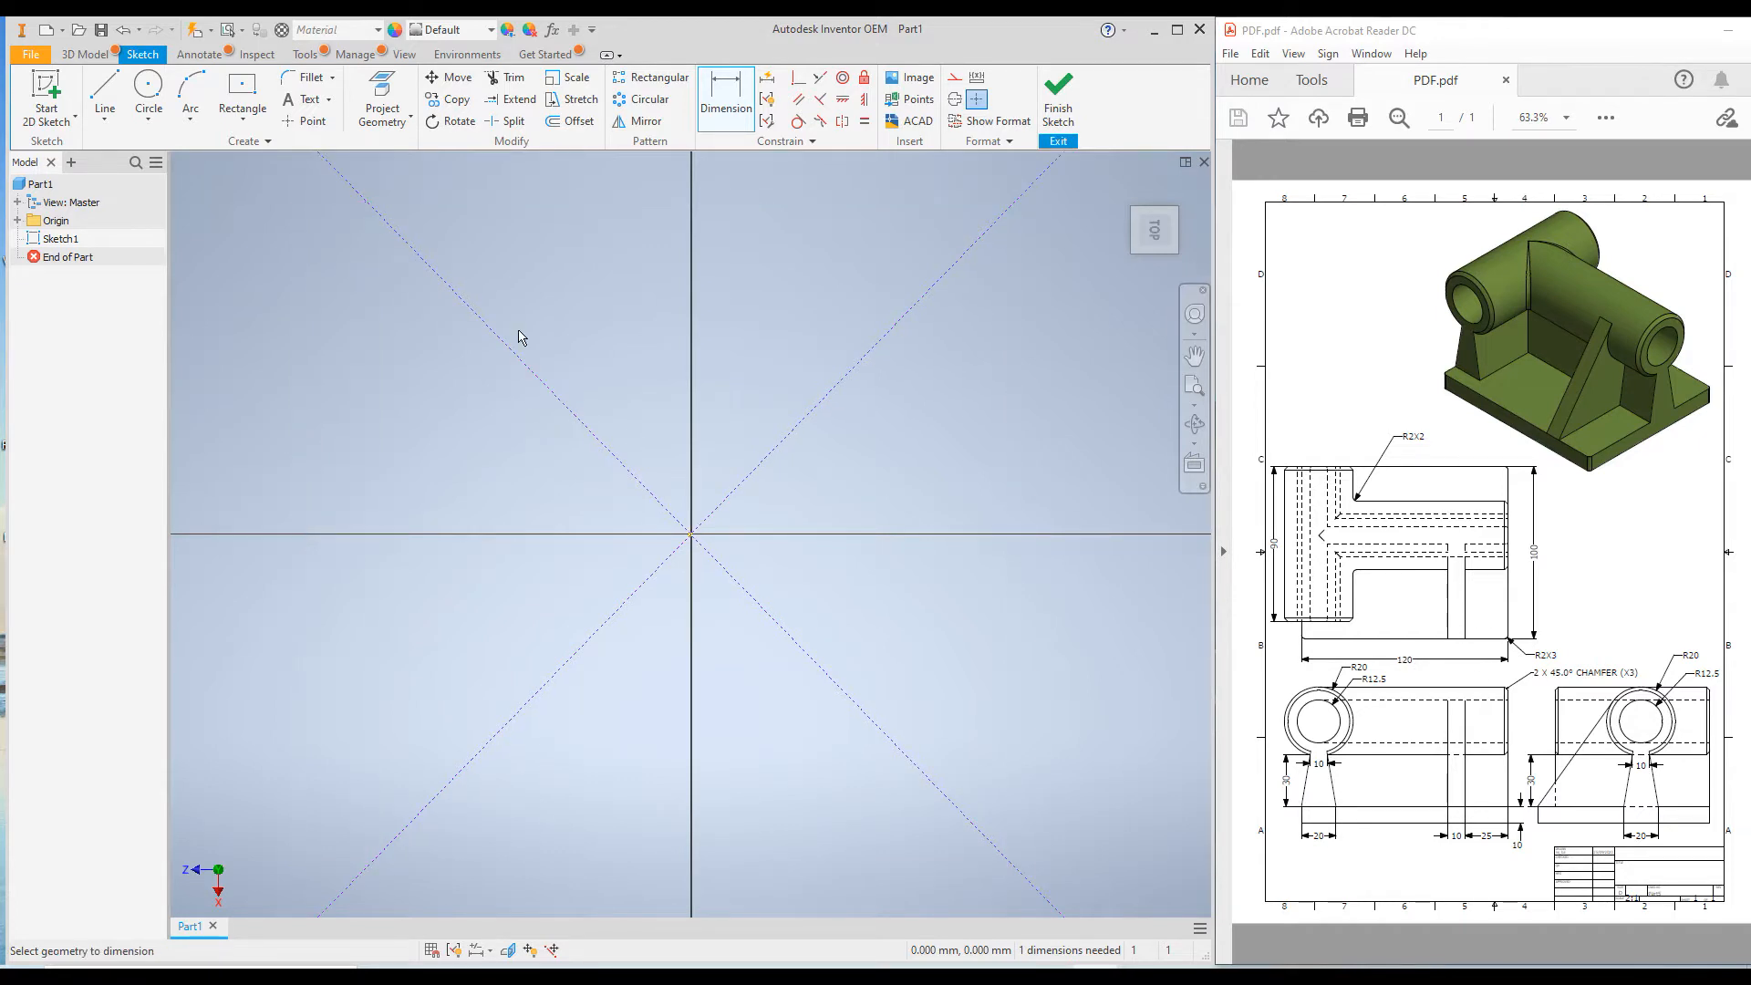
pyautogui.press('Home')
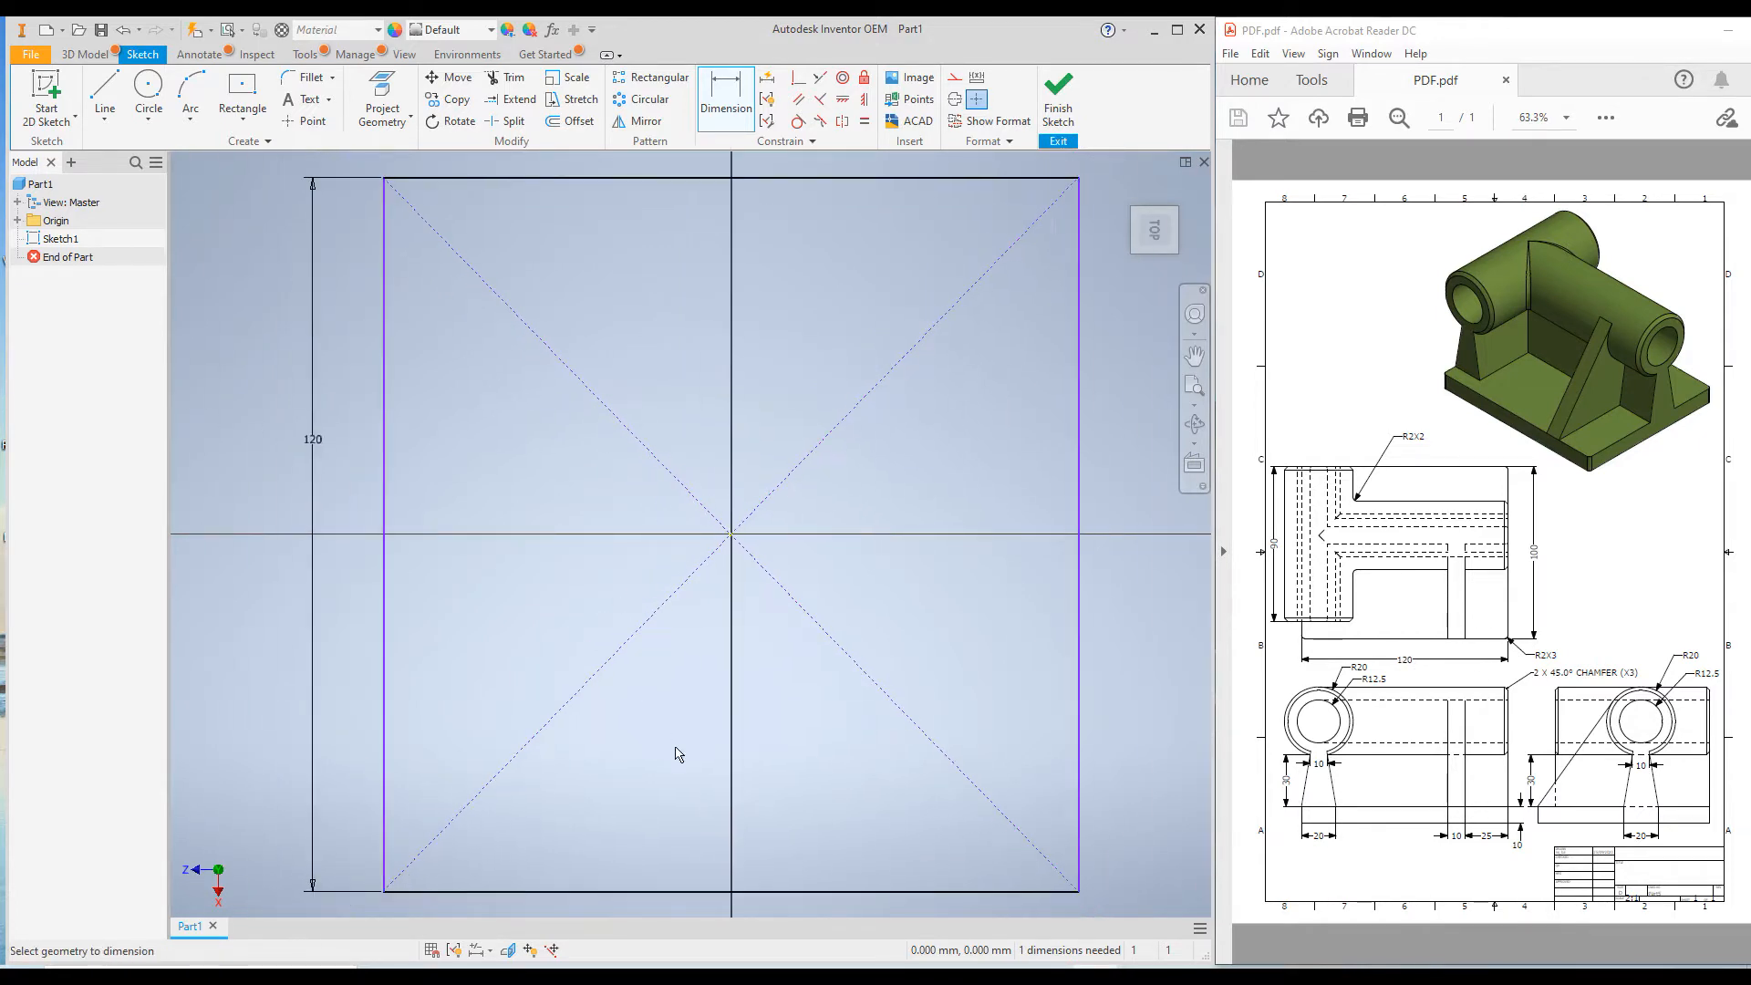
# Dimension the rectangle's side along Z and set it to 100 mm.
pyautogui.click(655, 891)
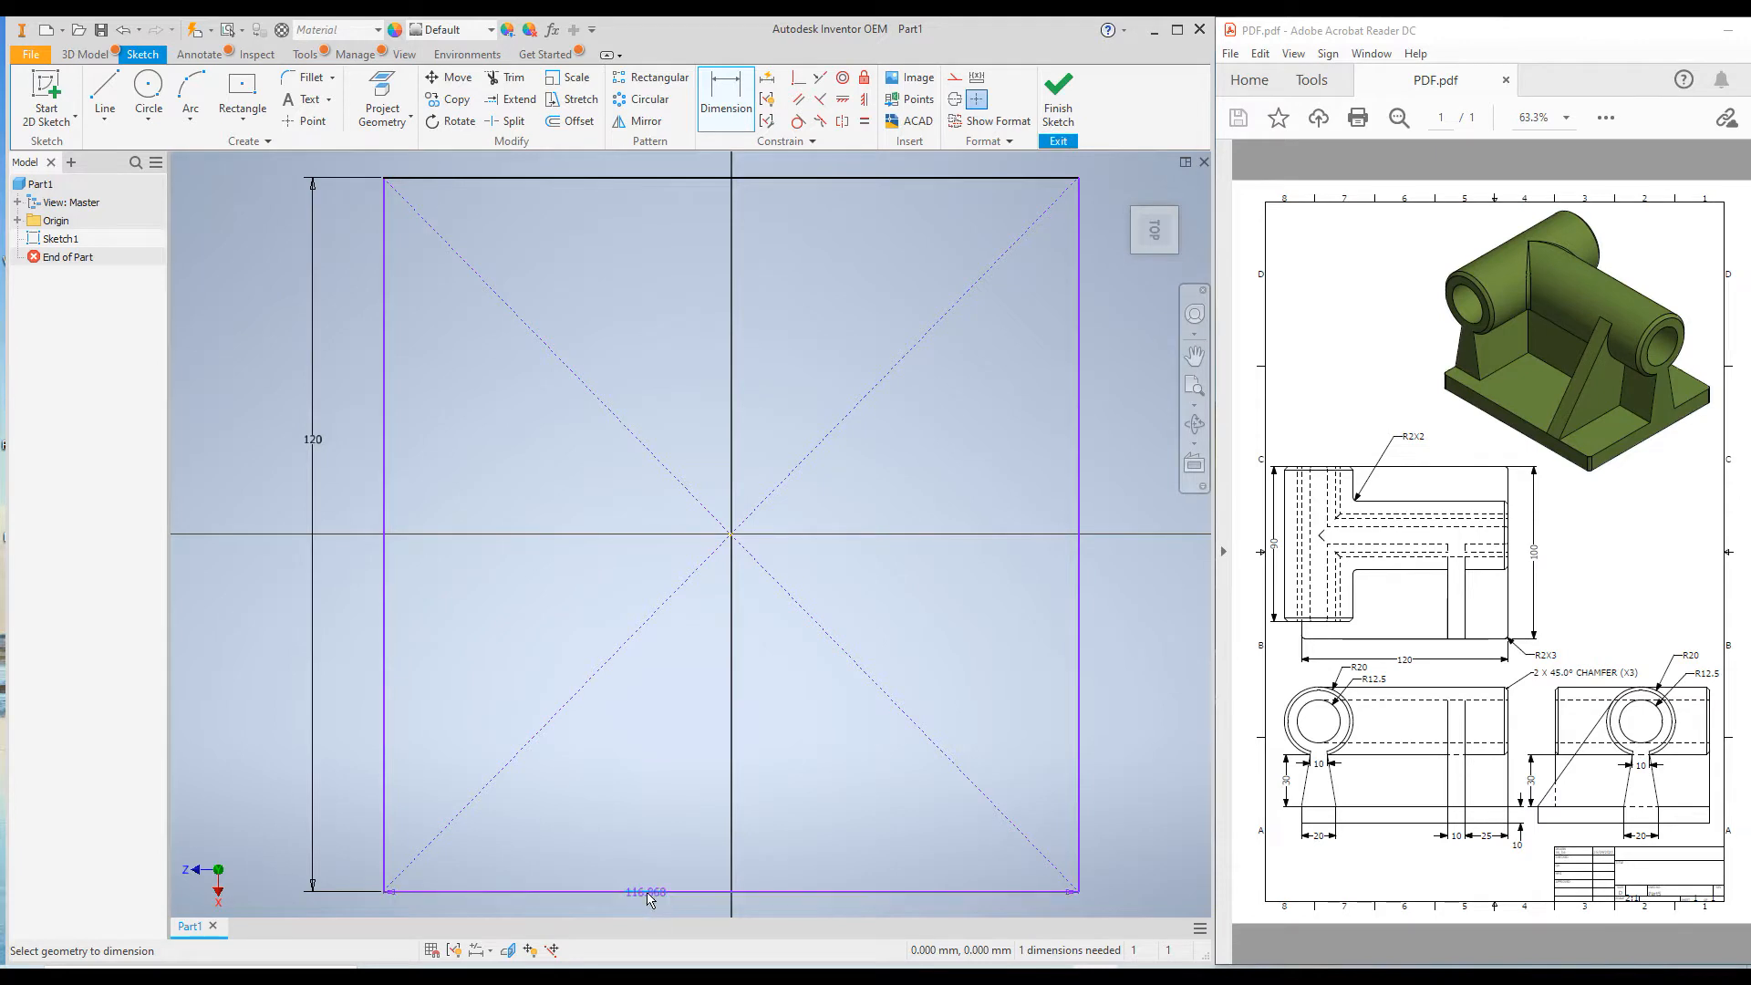
pyautogui.click(658, 907)
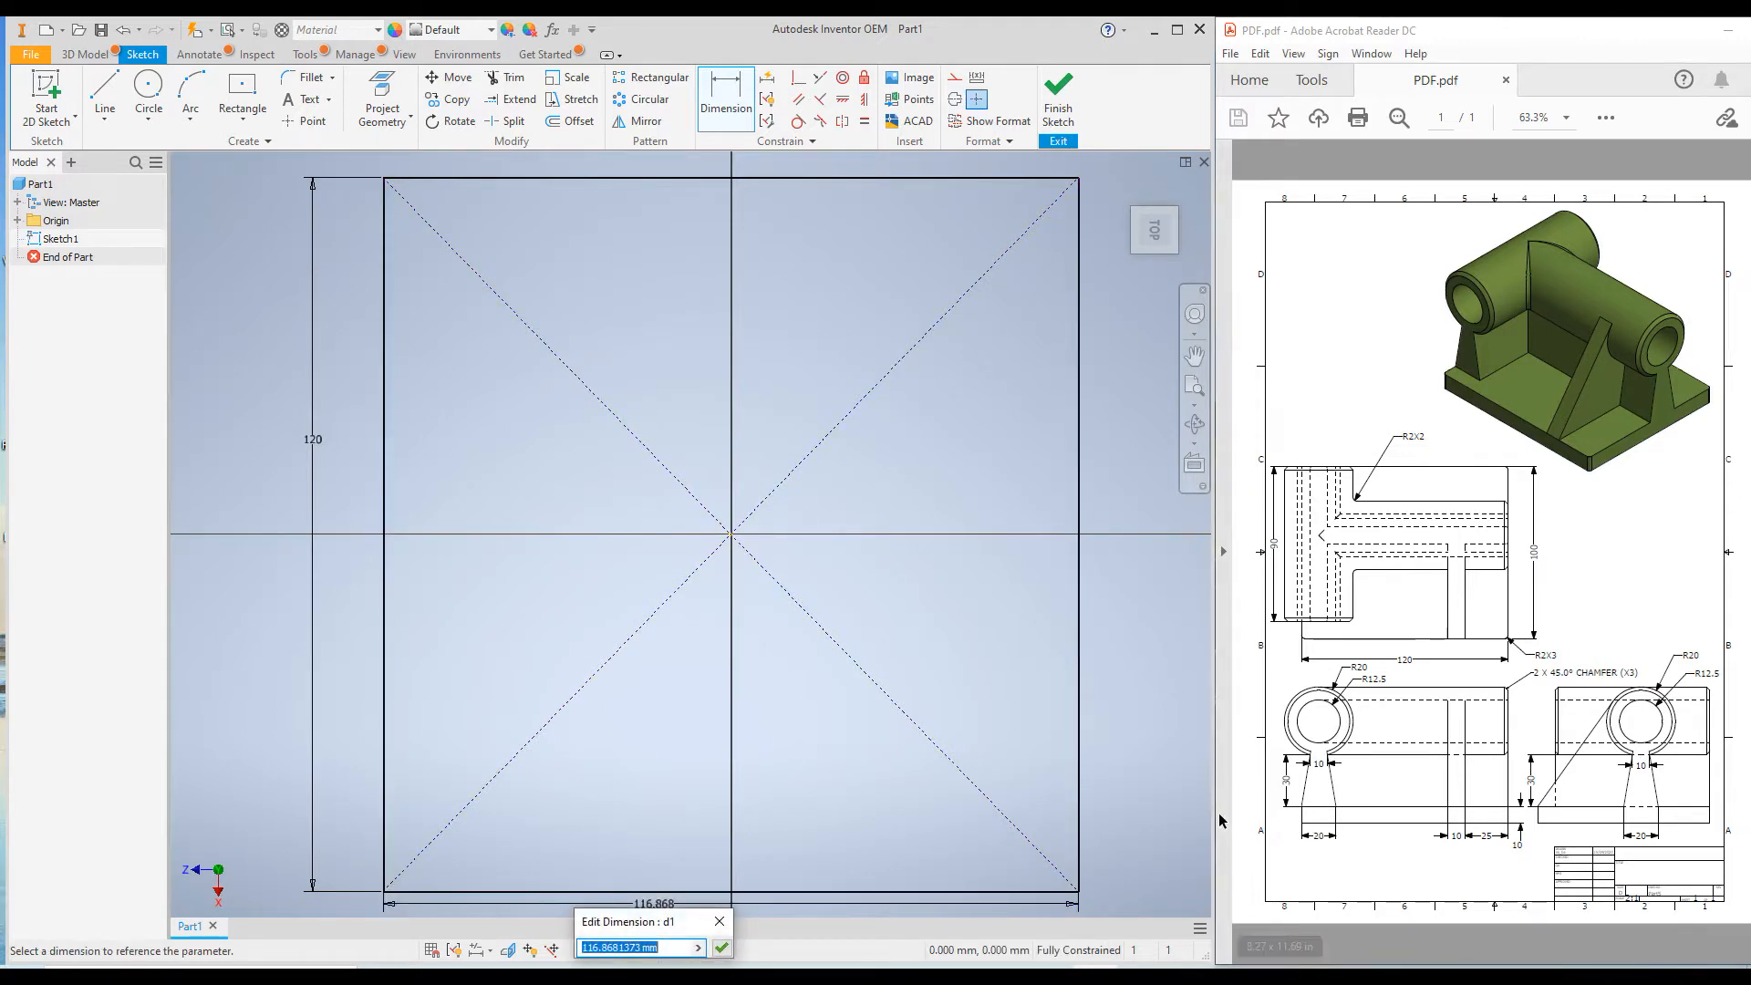
pyautogui.write('100')
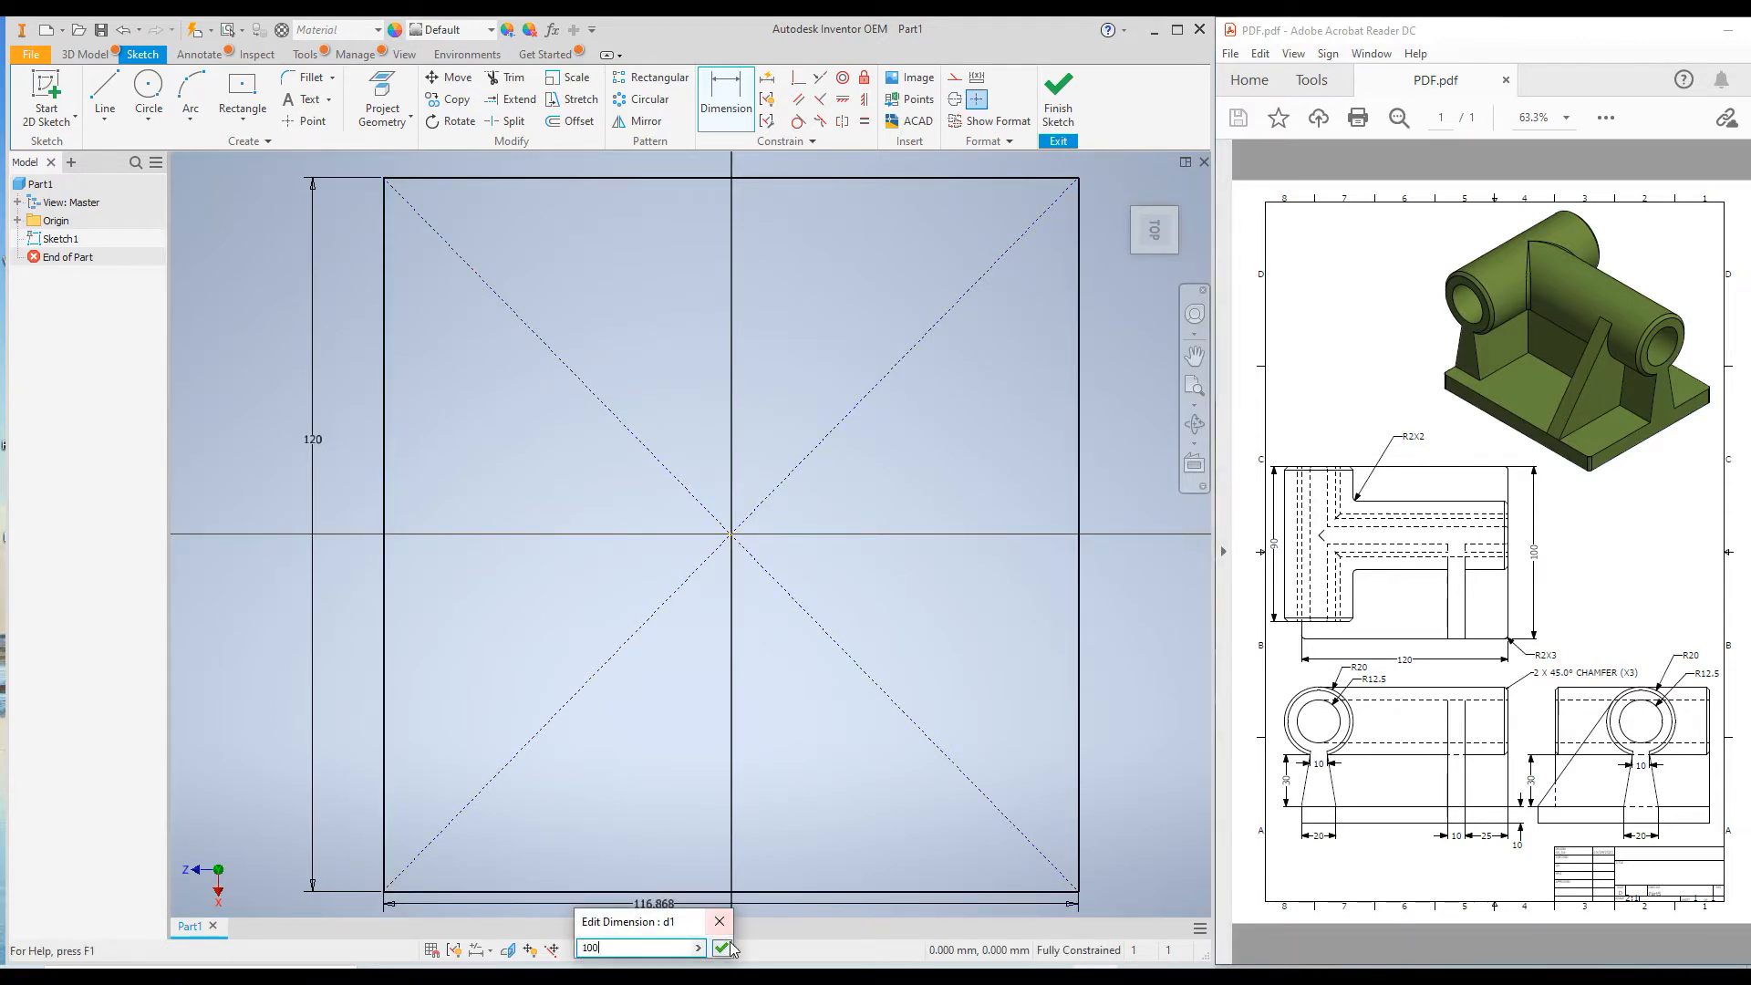
pyautogui.click(723, 949)
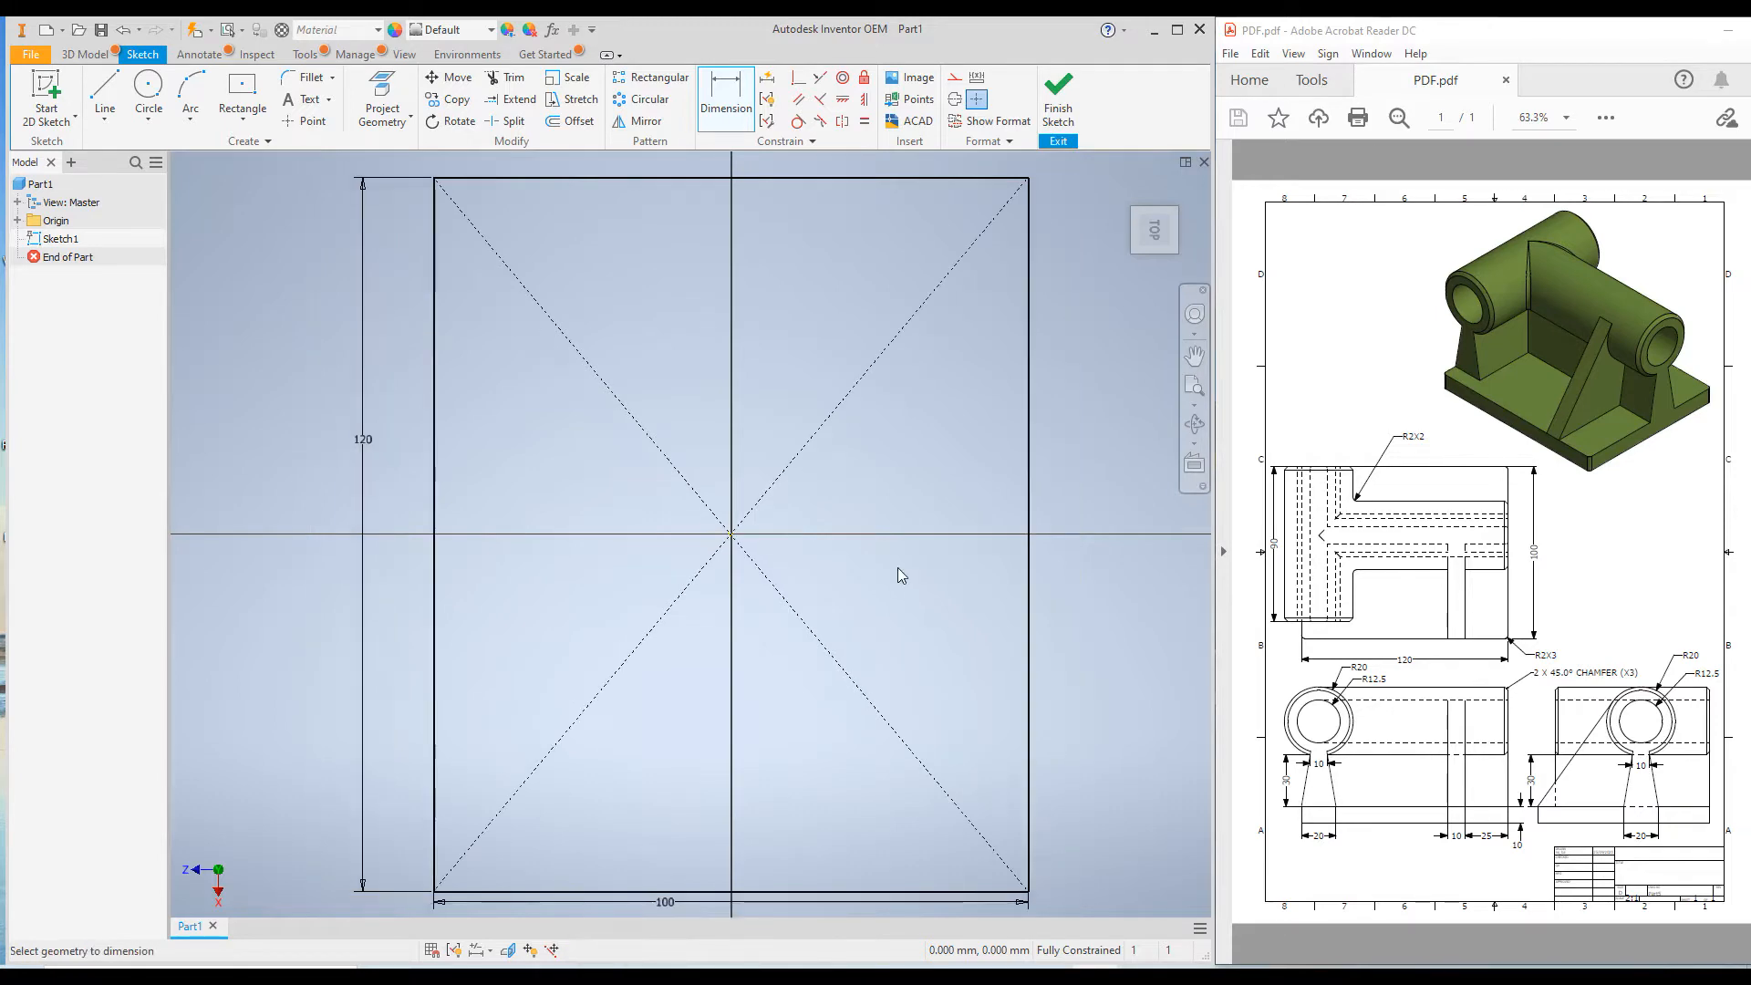
# Extrude the base rectangle upward by 10 mm to form the plate.
pyautogui.click(1129, 184)
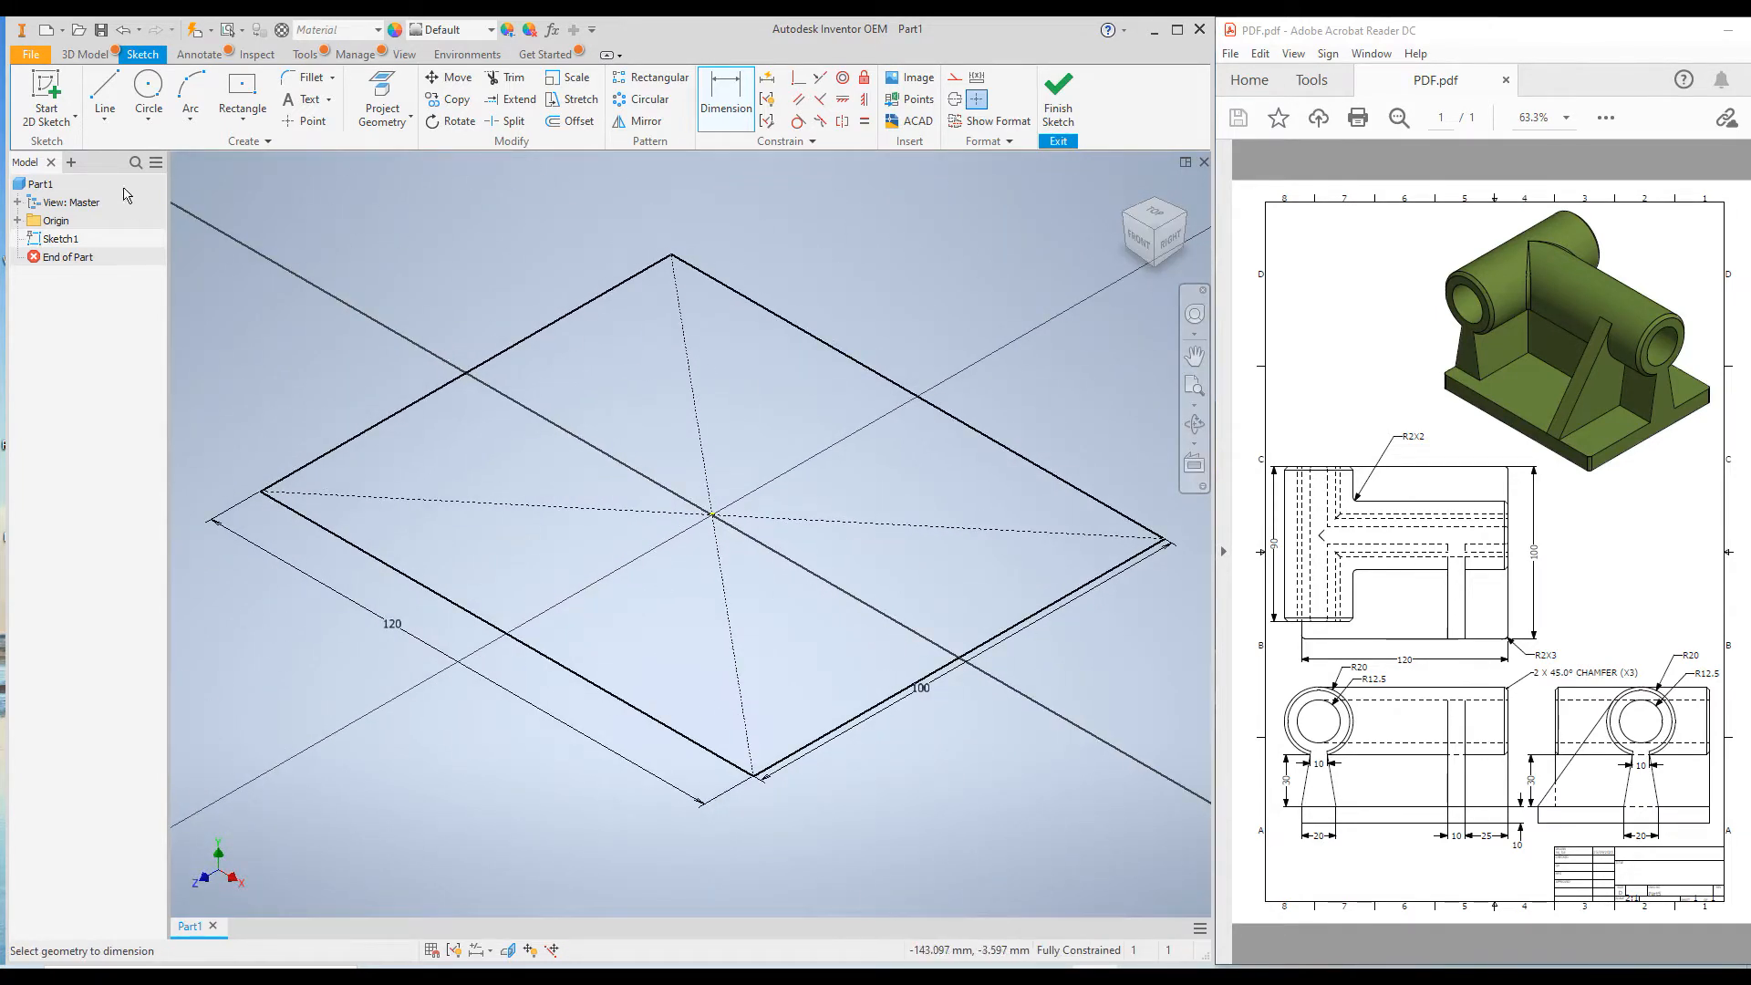
pyautogui.click(83, 54)
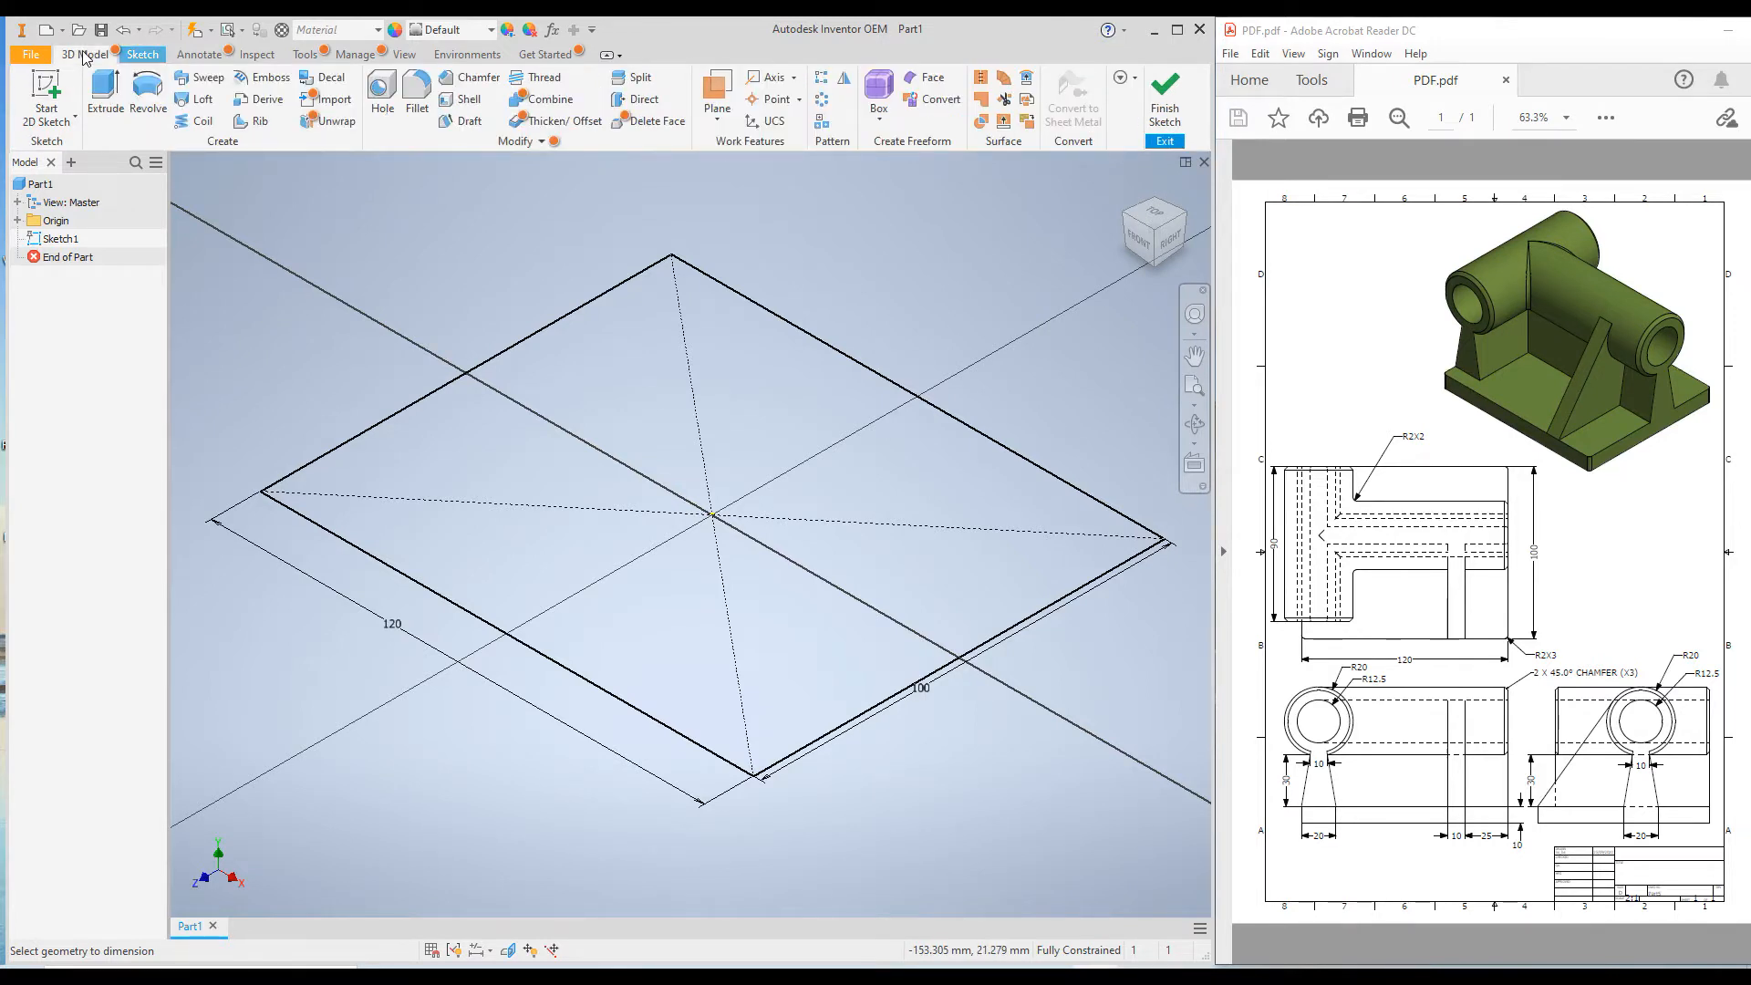
pyautogui.click(106, 92)
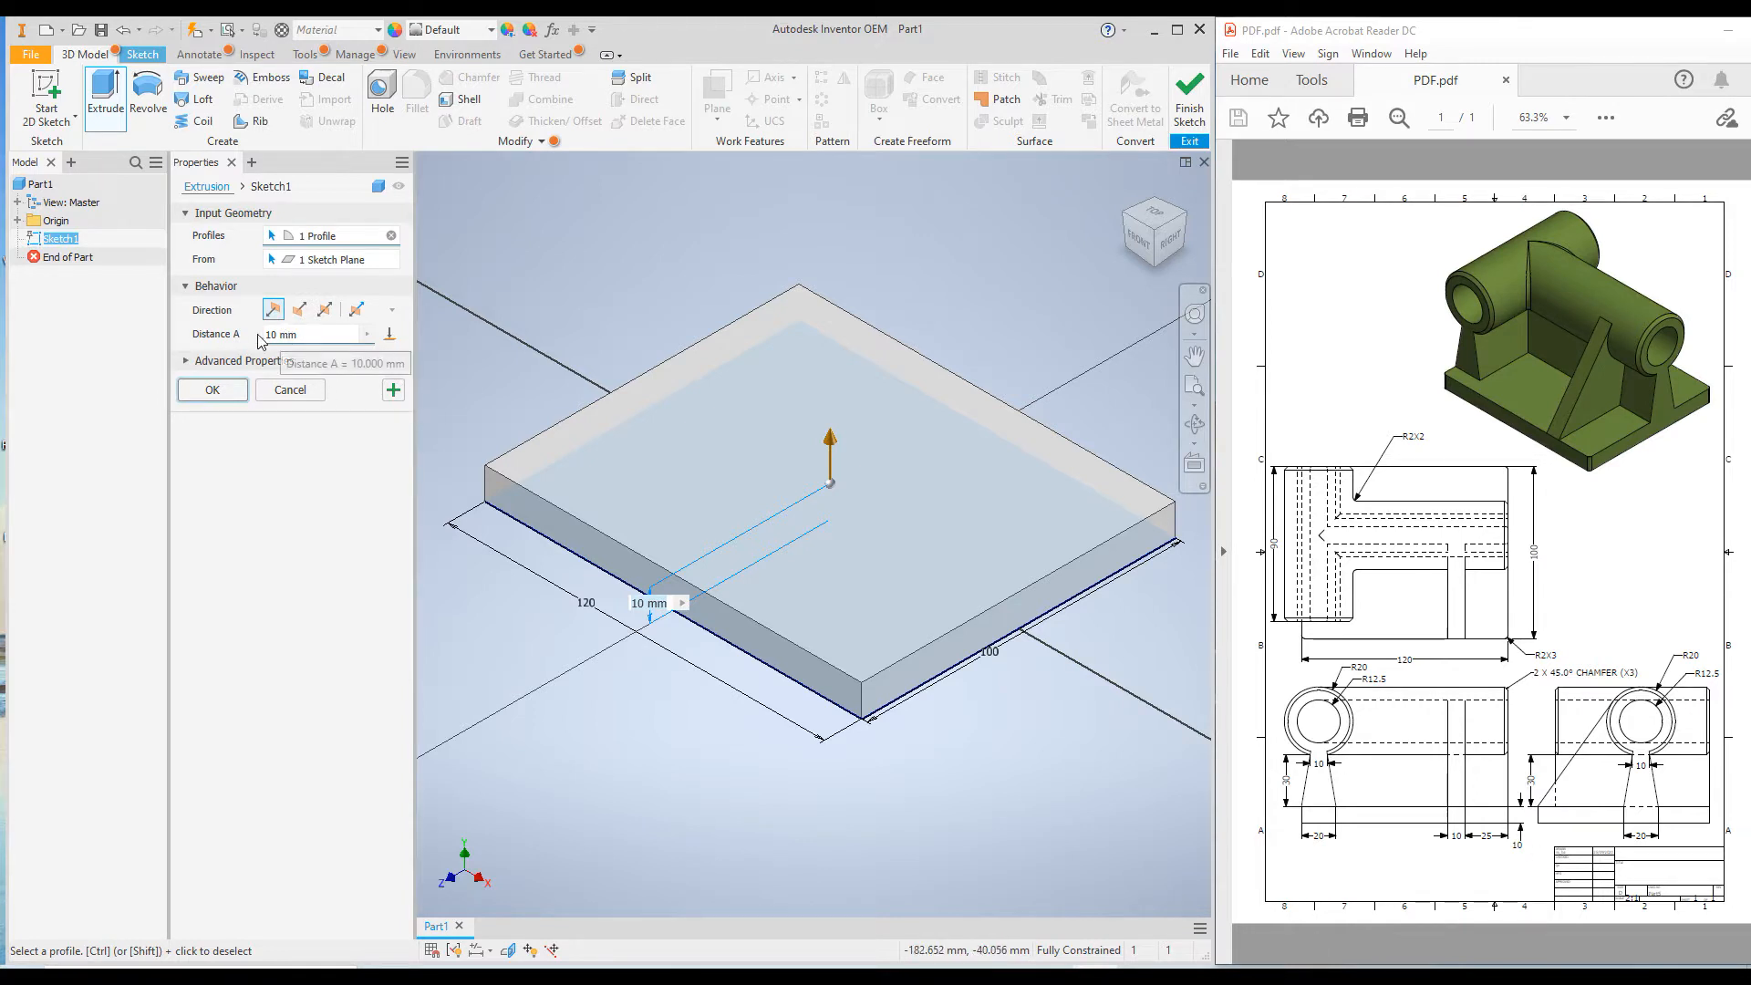
pyautogui.click(211, 390)
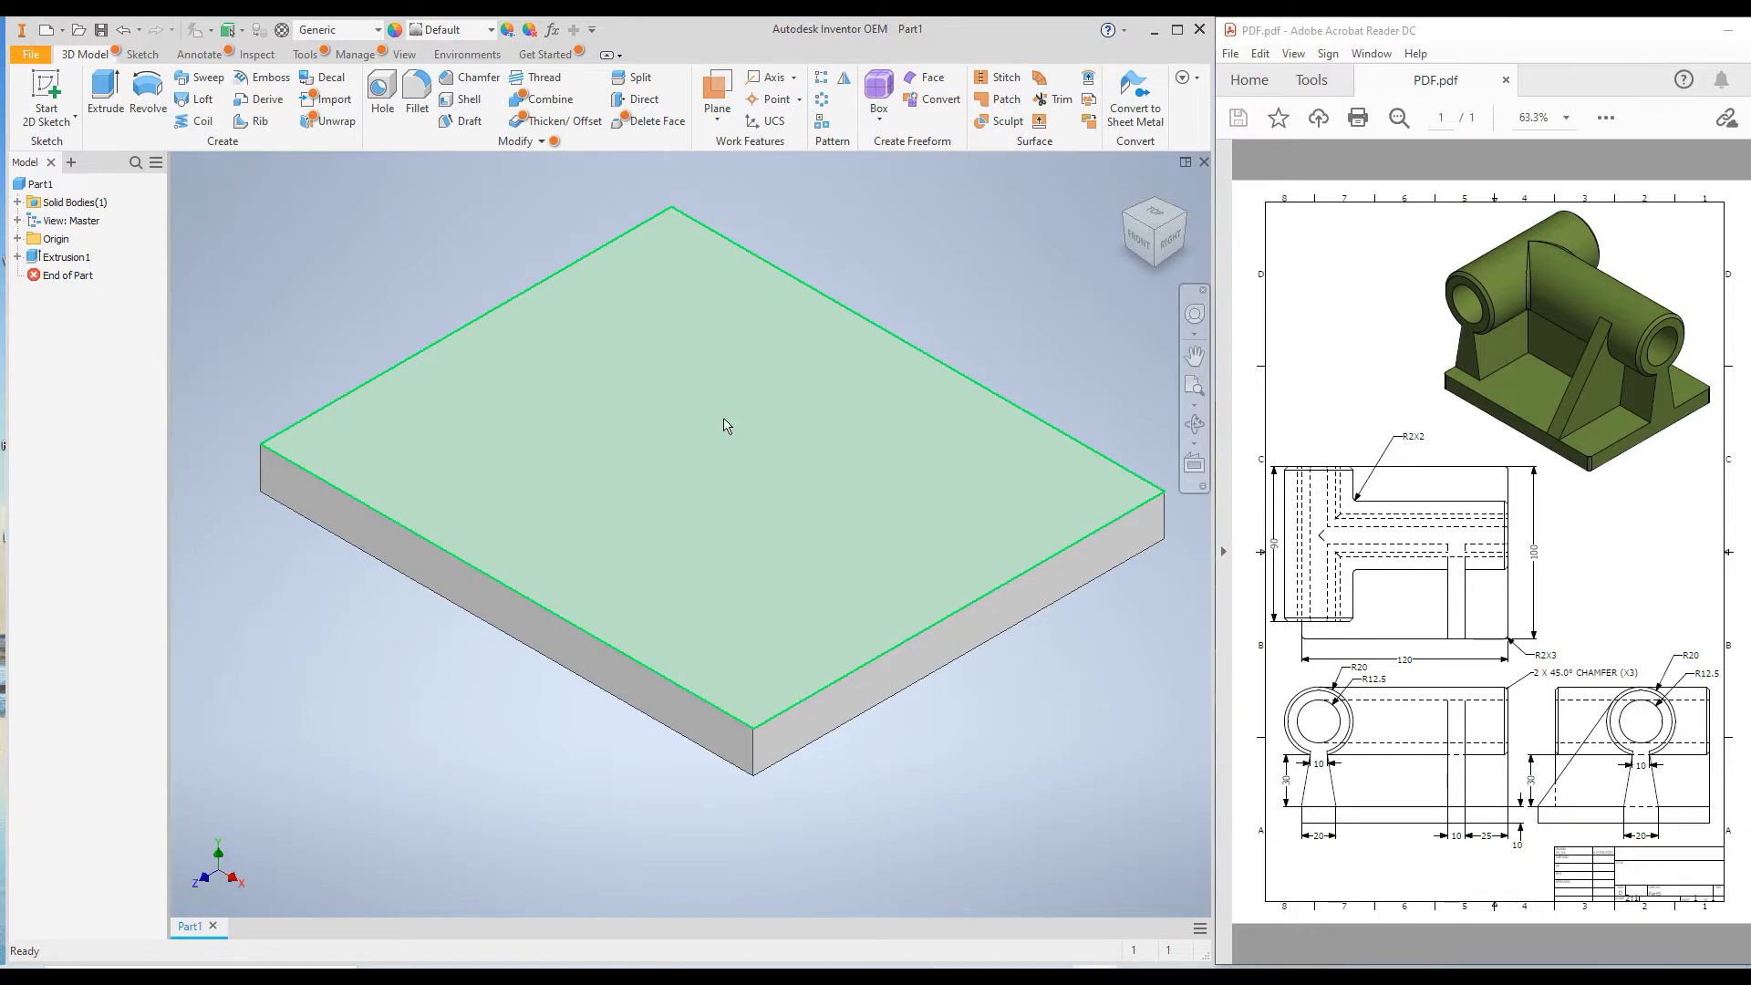
# Start a new sketch on the upper face of the base plate.
pyautogui.click(725, 425)
pyautogui.rightClick(722, 417)
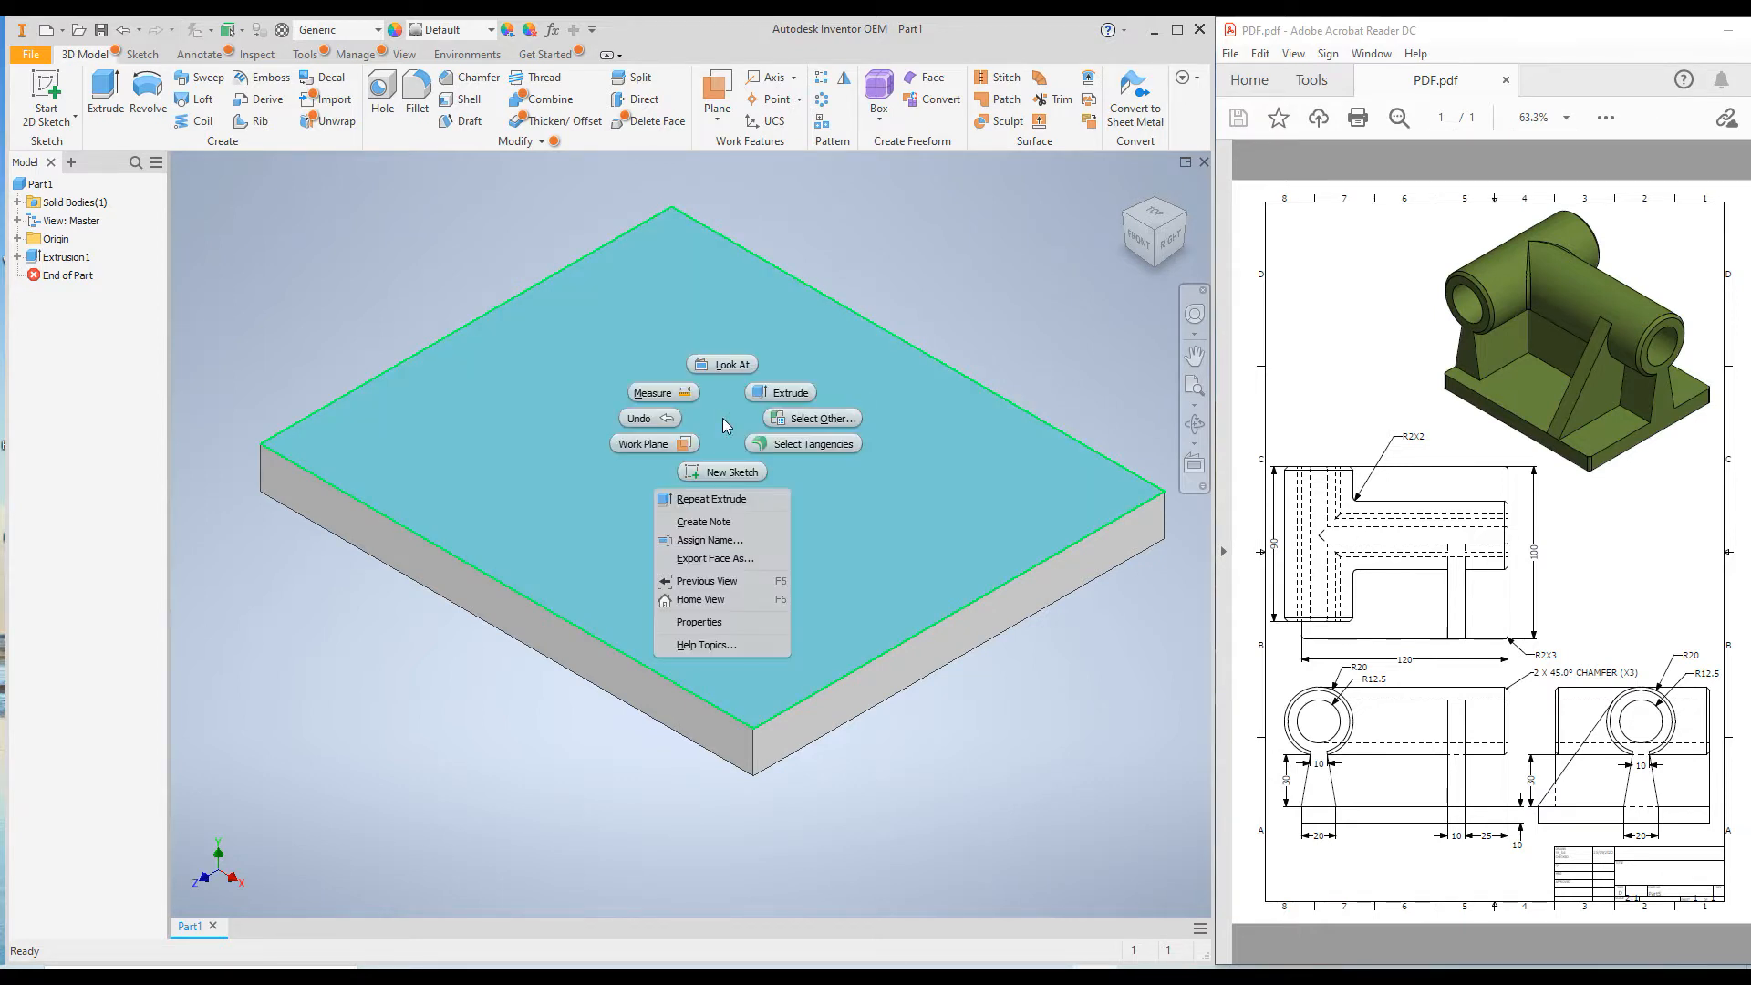
pyautogui.click(727, 479)
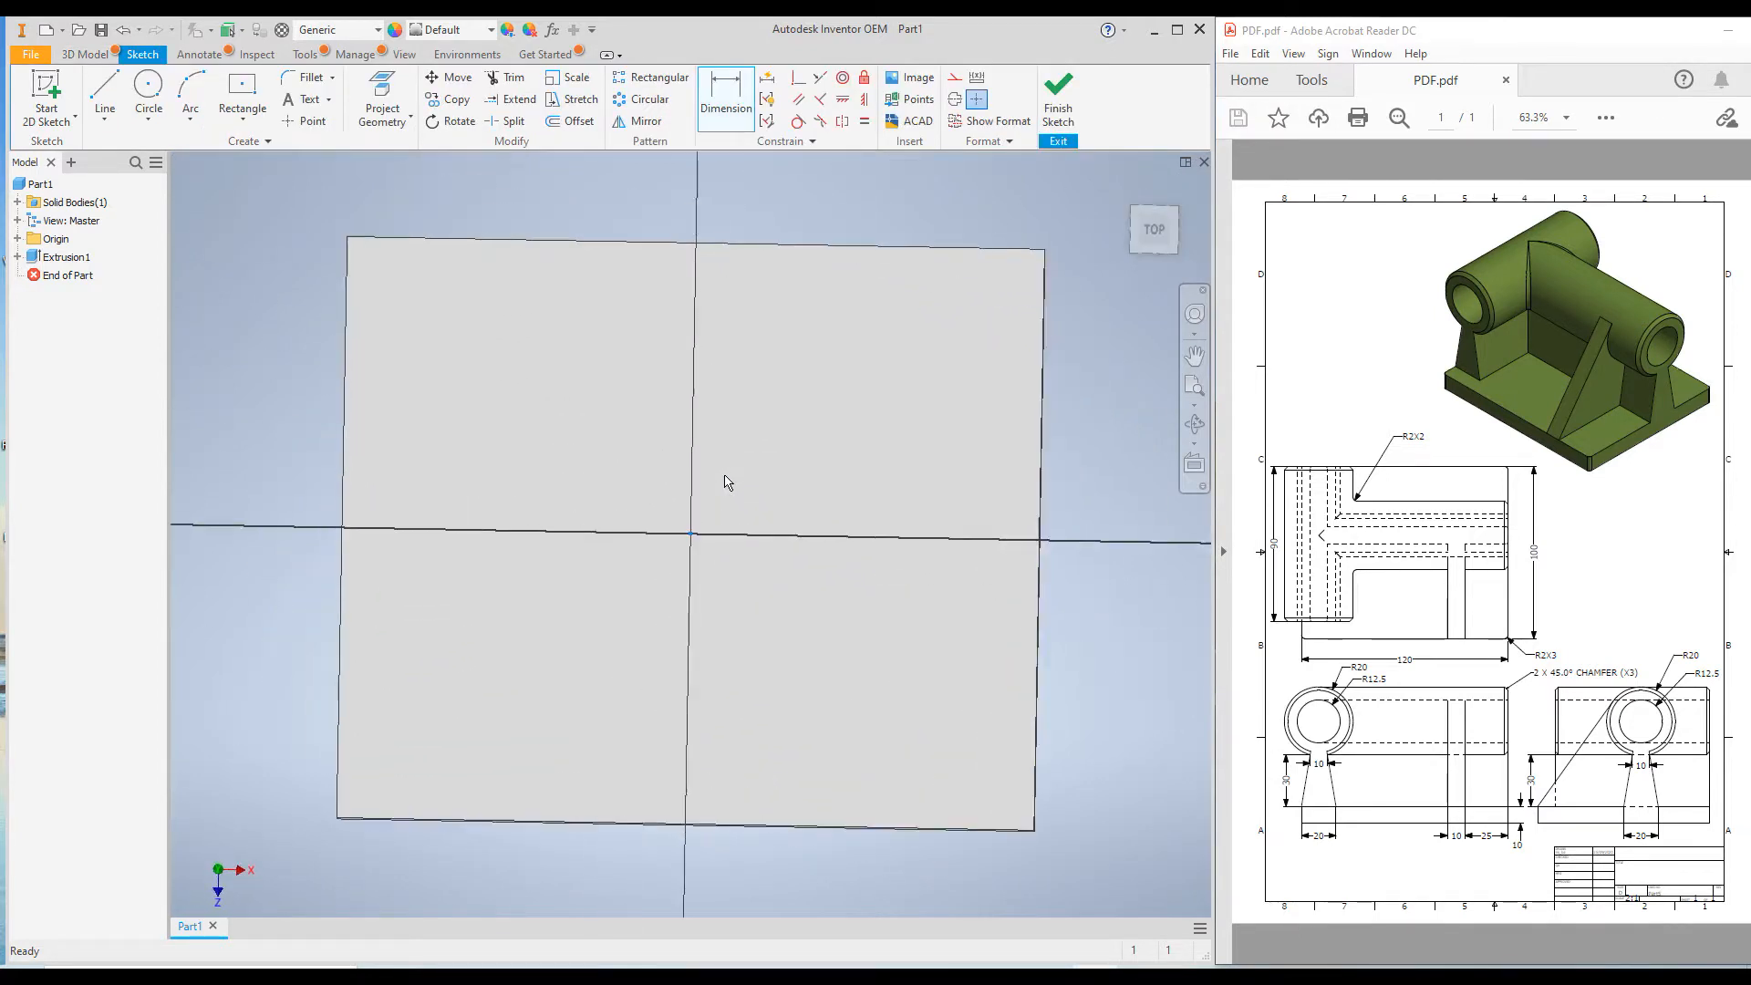
# Sketch a rectangle about 19 by 81 mm in the plate's back corner along the short edge, and one about 18 mm wide from it to the opposite edge.
pyautogui.click(242, 119)
pyautogui.click(249, 155)
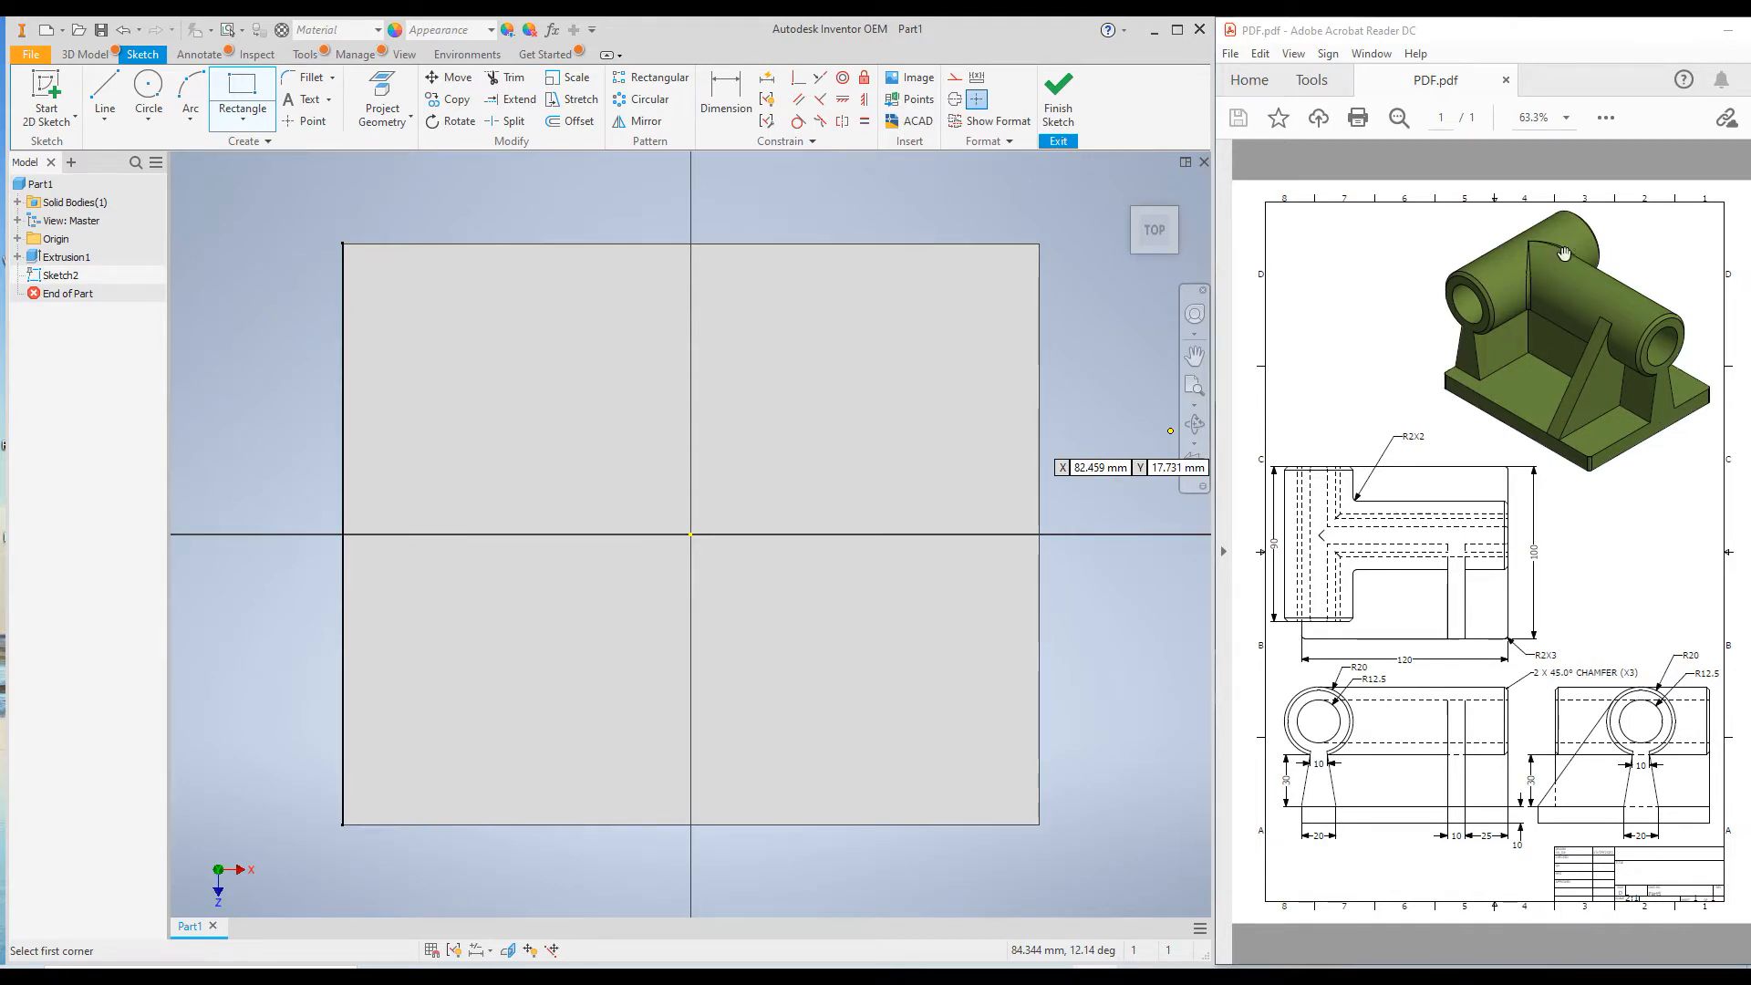
pyautogui.click(343, 712)
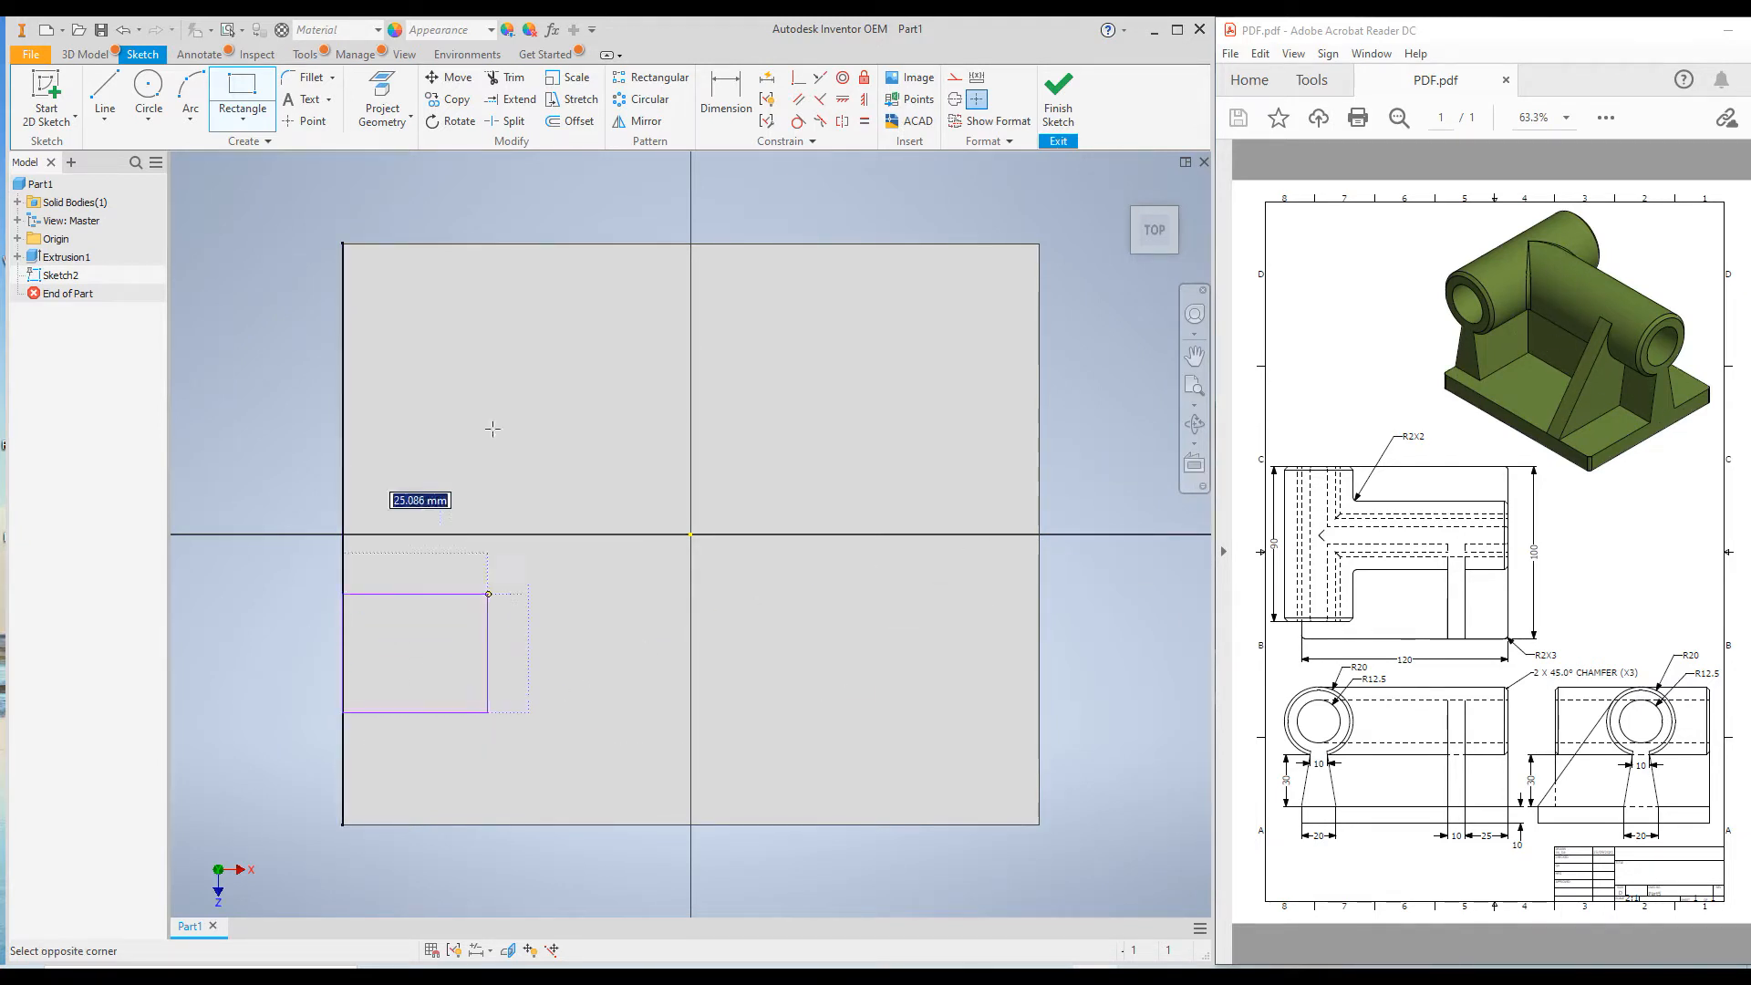
pyautogui.click(456, 243)
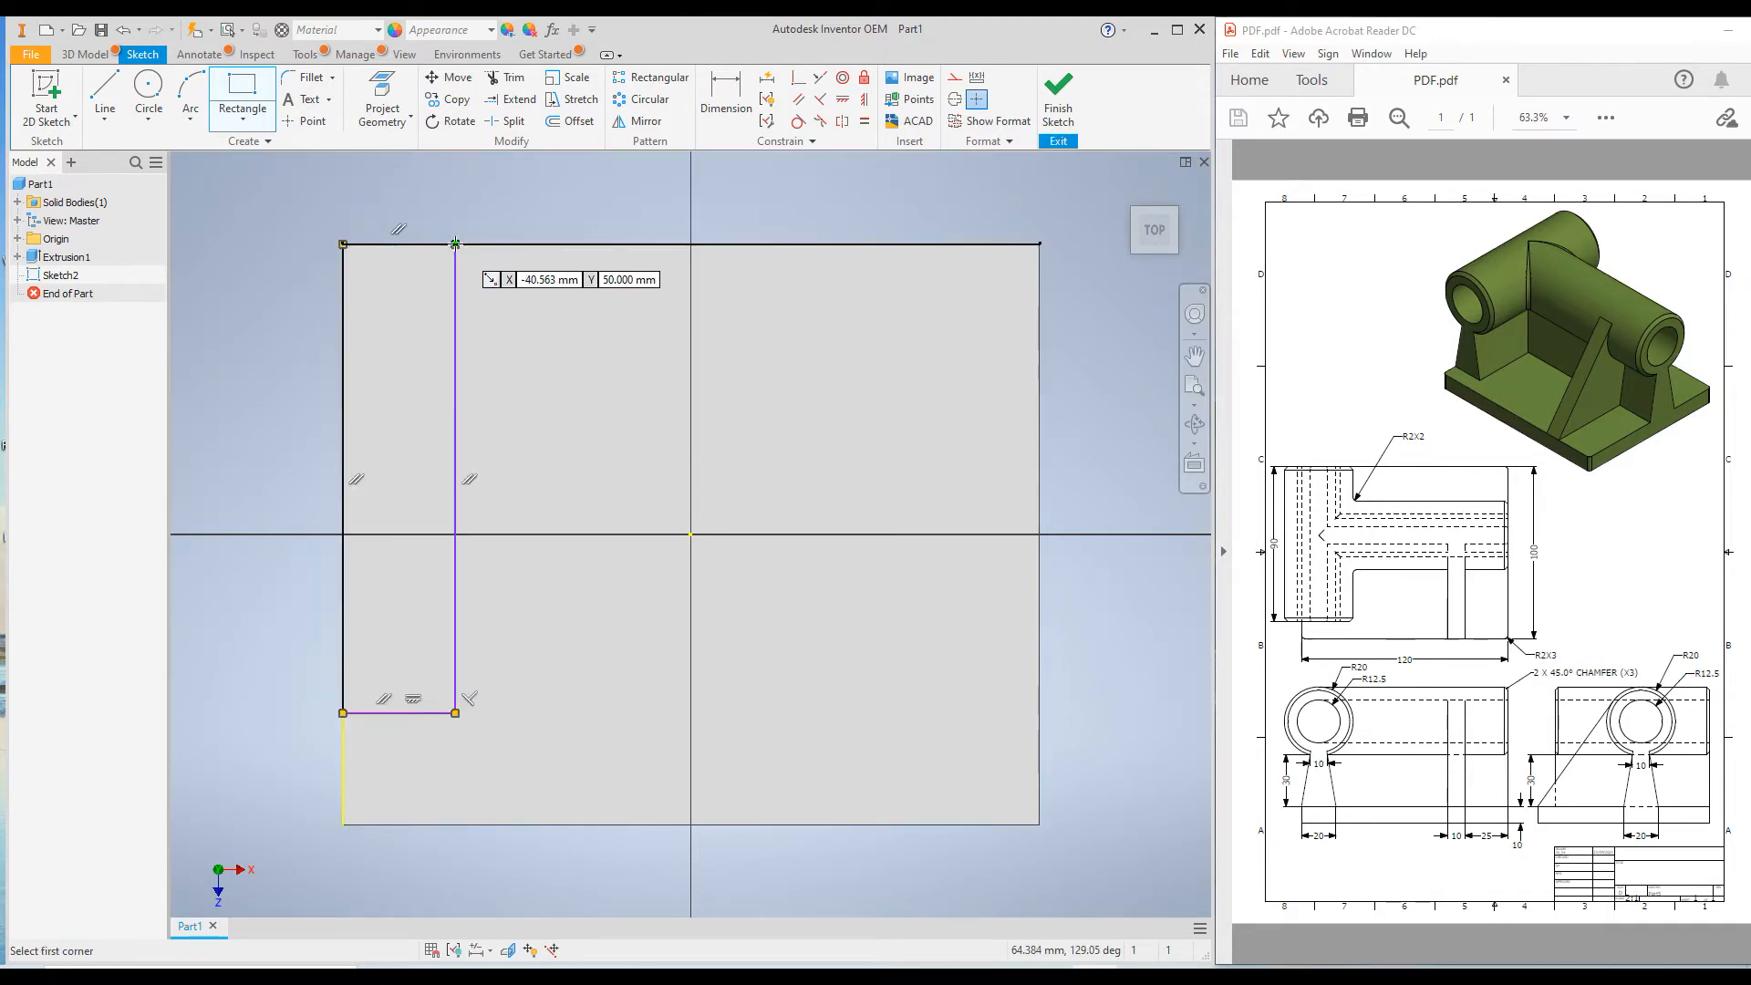
pyautogui.click(455, 356)
pyautogui.click(1040, 462)
# Dimension the width of the rectangle along the plate's short edge and set it to 20 mm.
pyautogui.rightClick(847, 594)
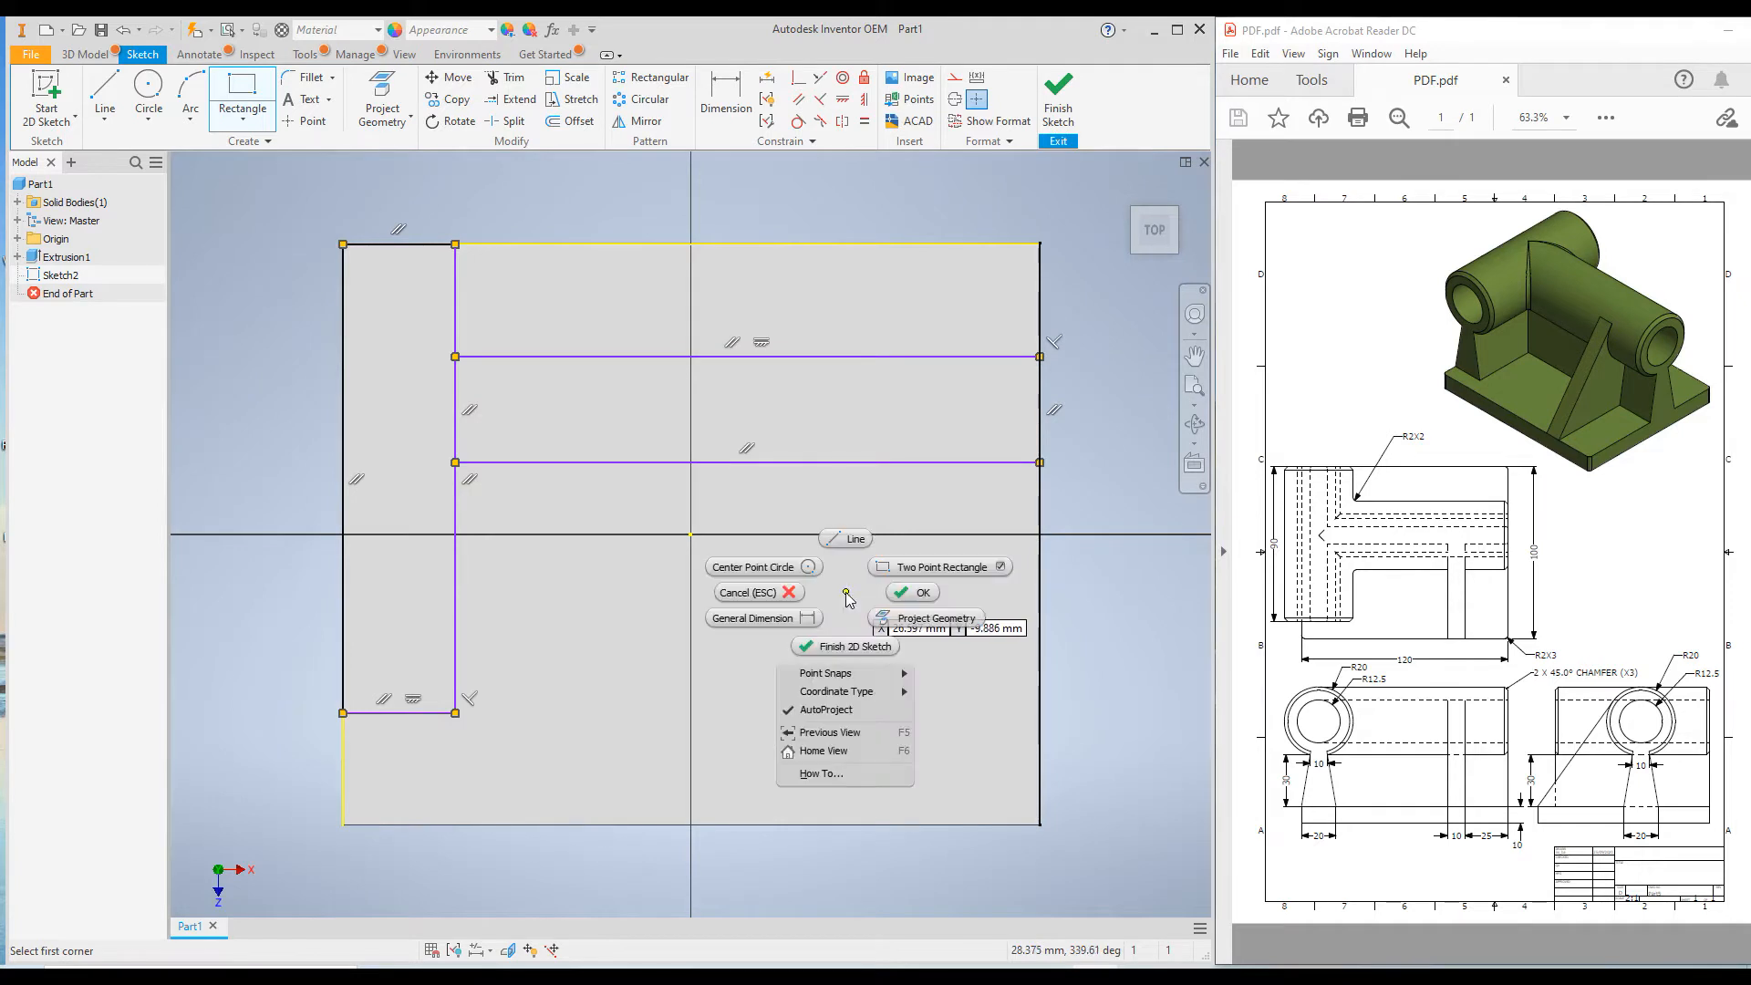
pyautogui.click(784, 620)
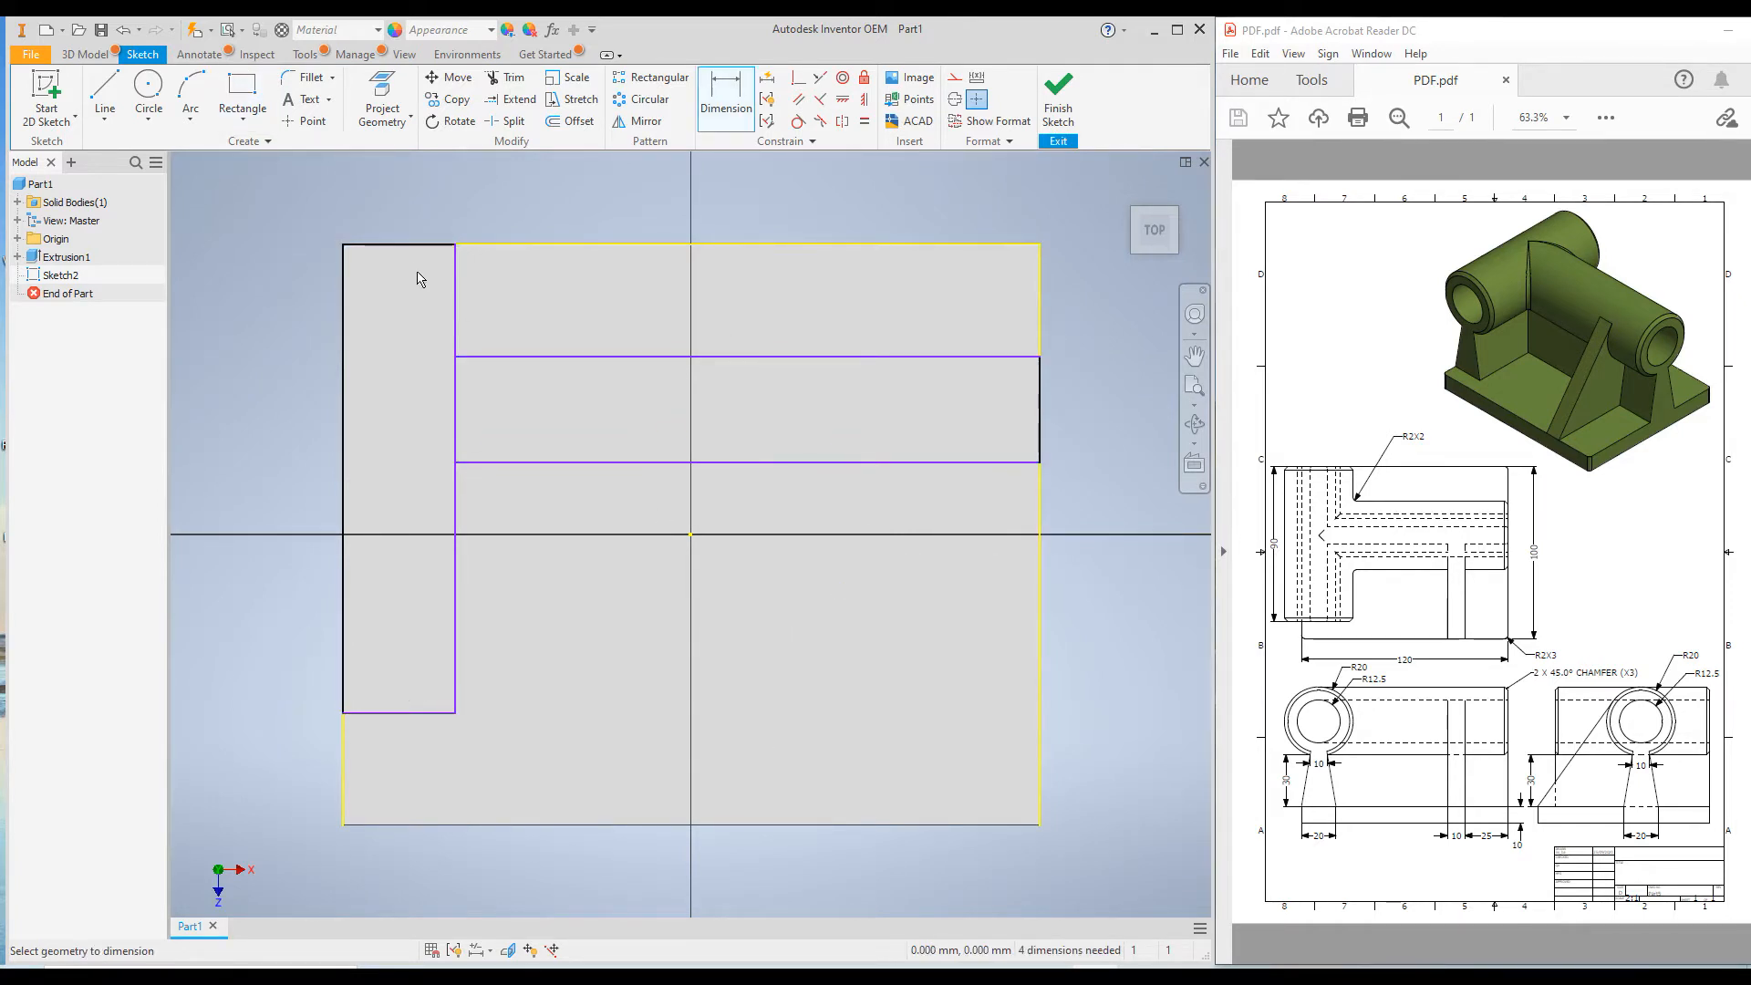
pyautogui.click(455, 274)
pyautogui.click(343, 304)
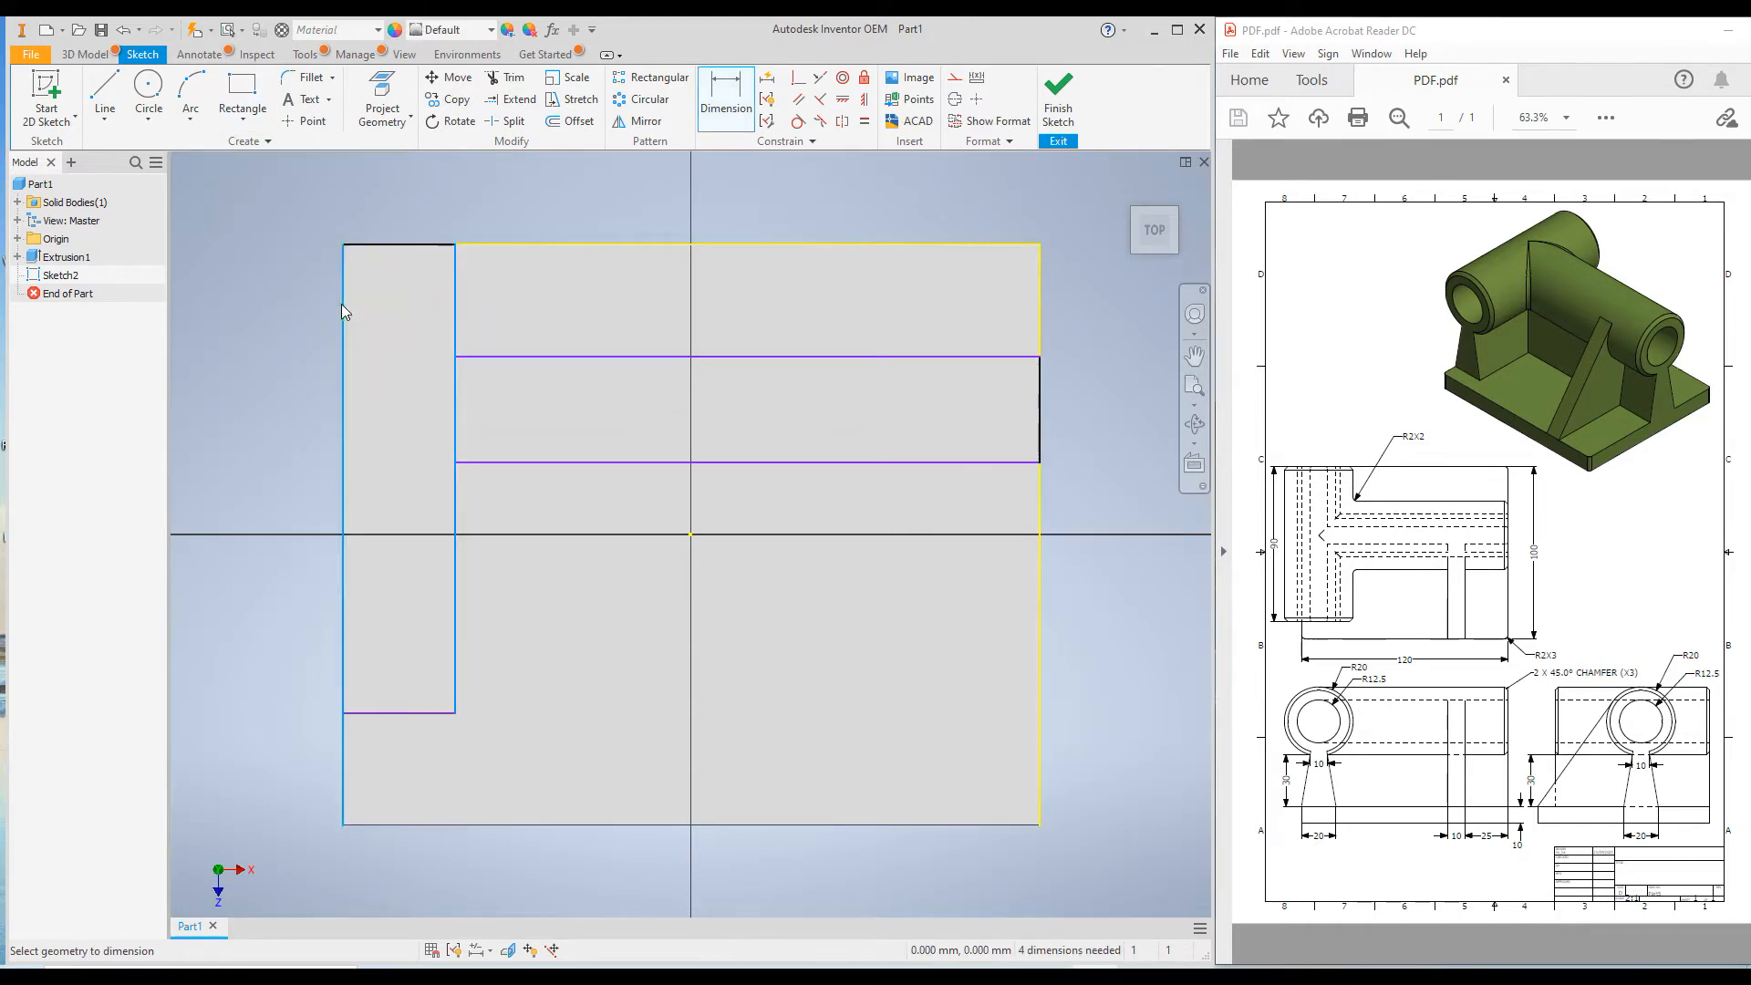
pyautogui.click(408, 212)
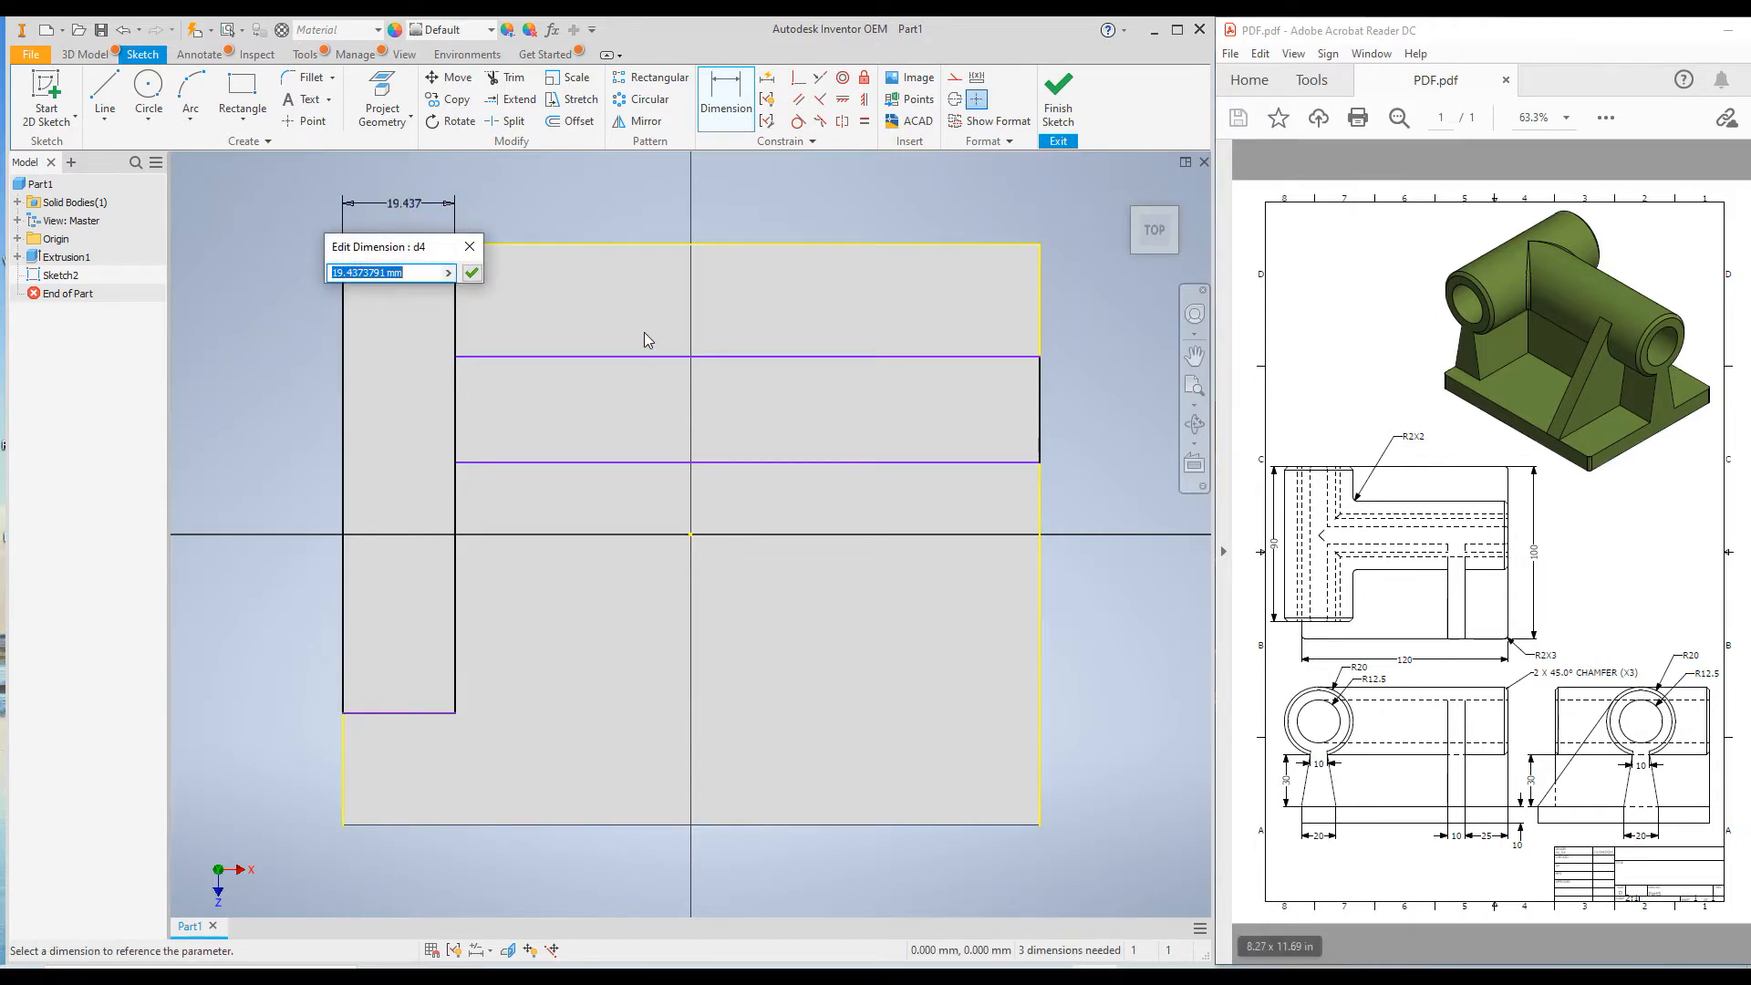
pyautogui.write('20')
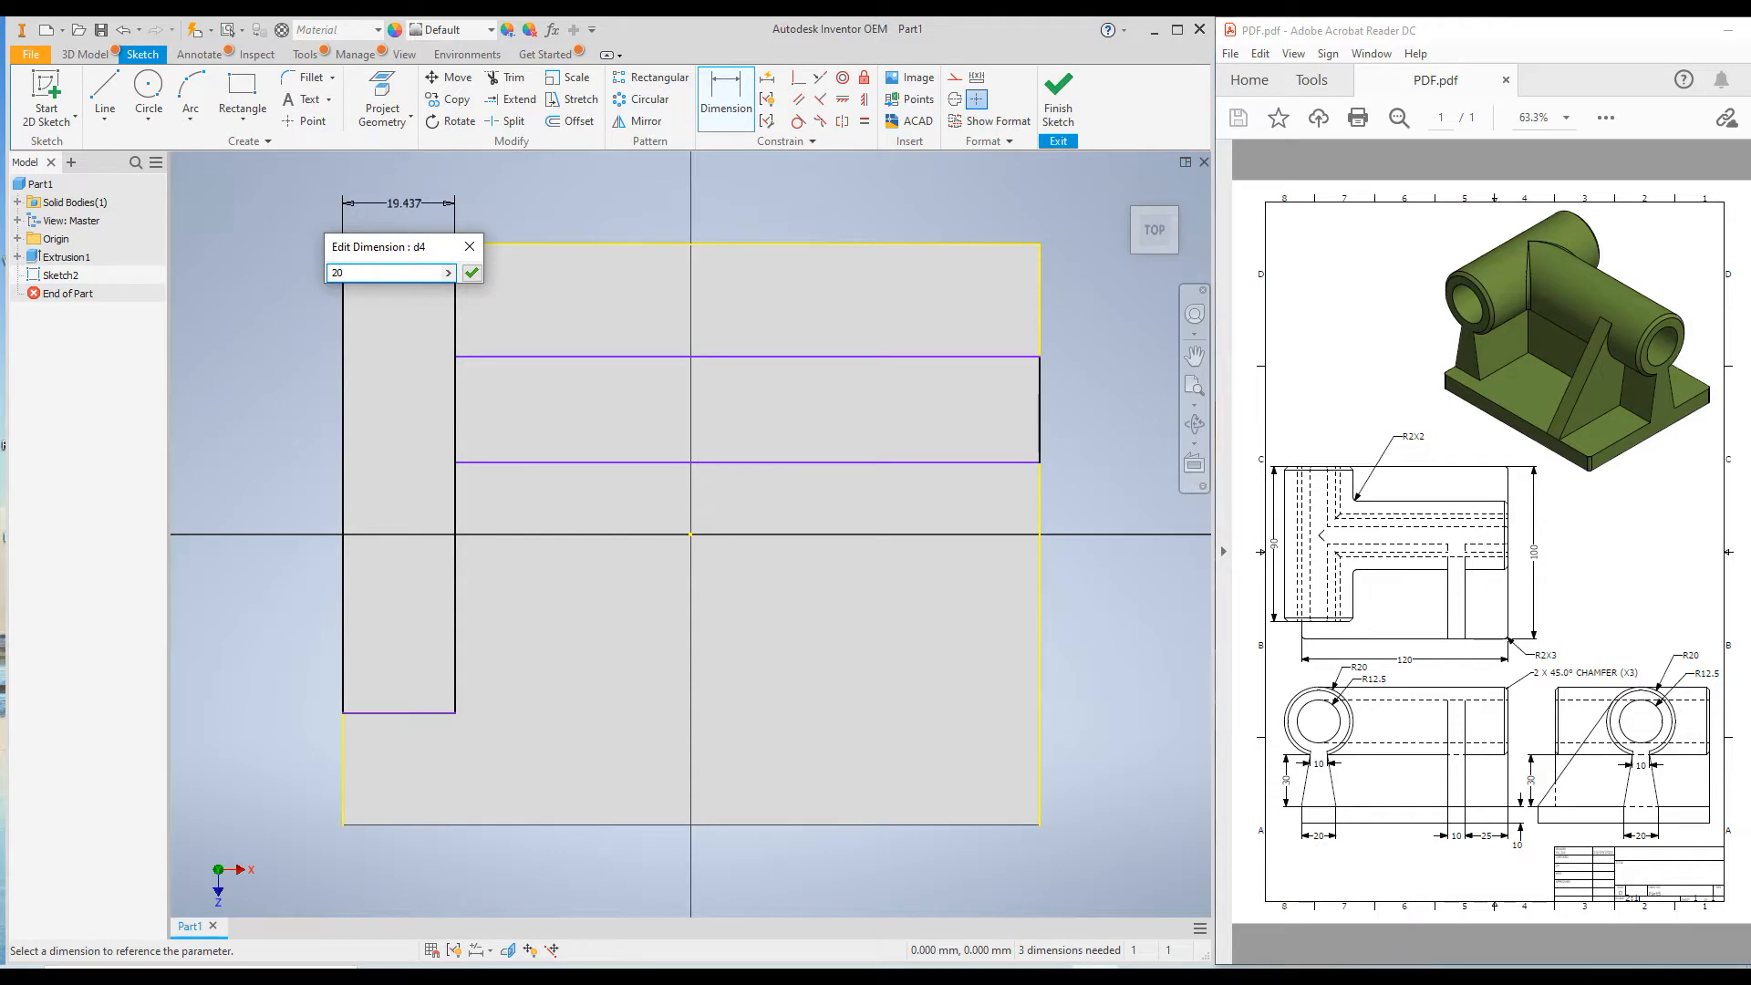
pyautogui.press('Return')
# Dimension the width of the rectangle reaching the opposite edge and set it to 20 mm.
pyautogui.click(1004, 358)
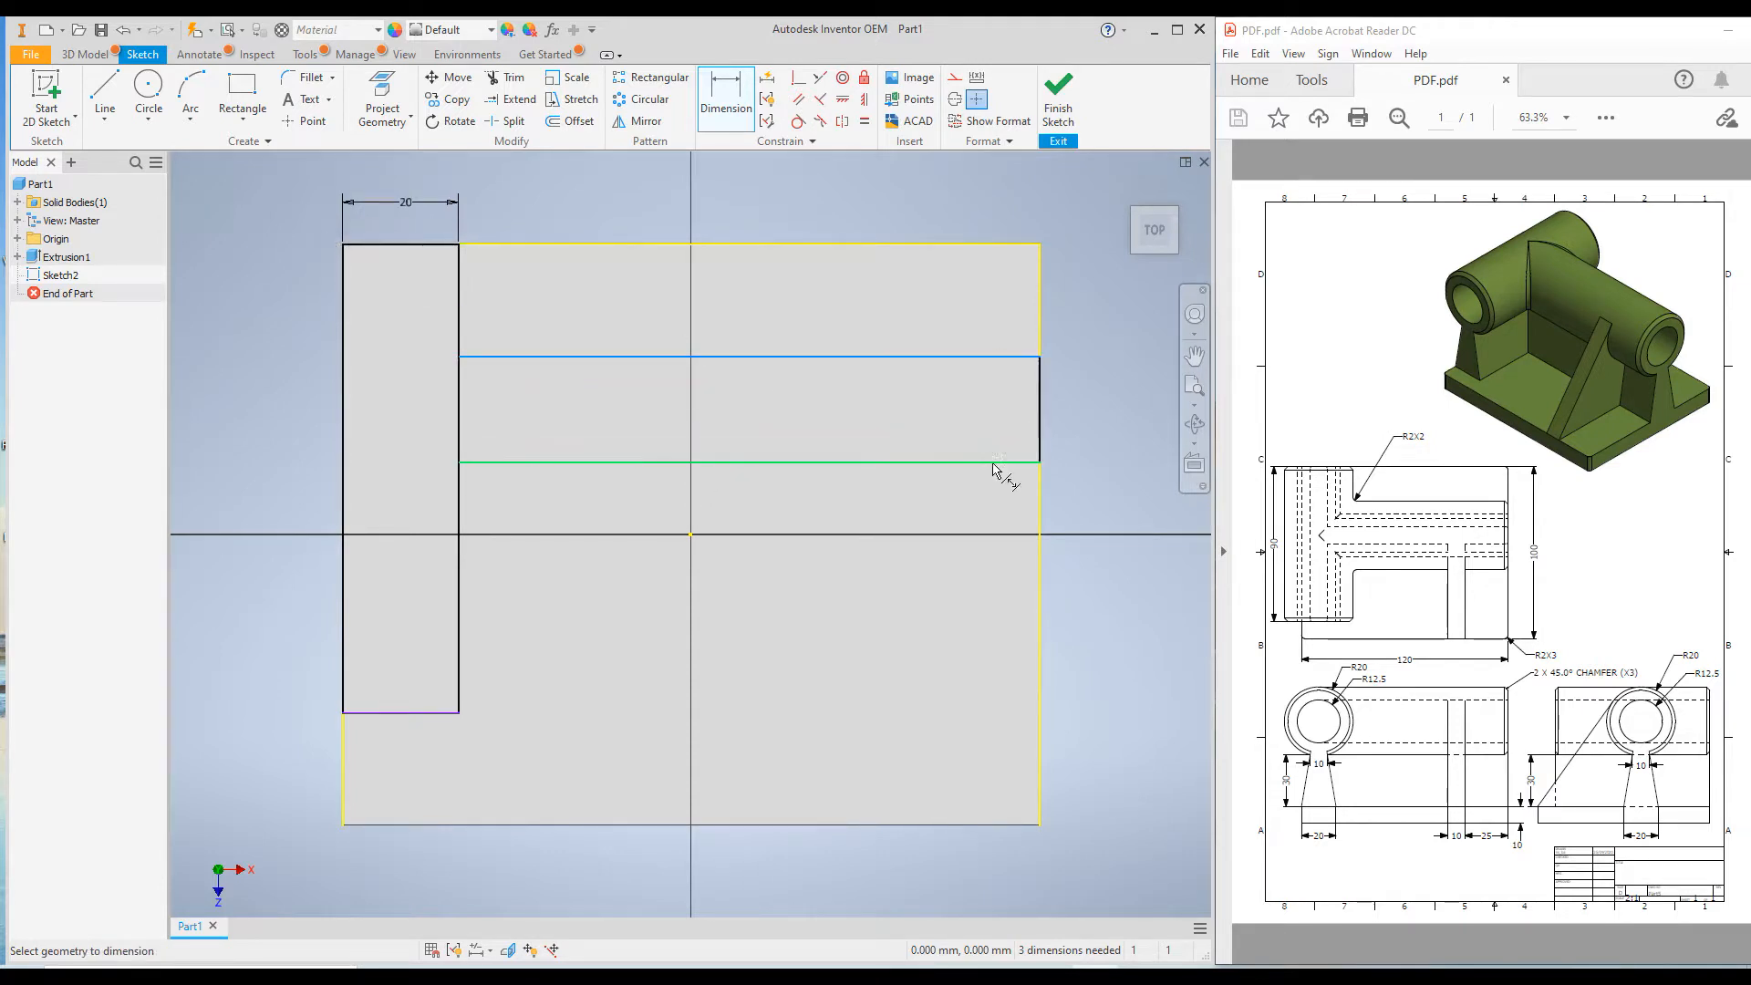
pyautogui.click(996, 462)
pyautogui.click(1097, 415)
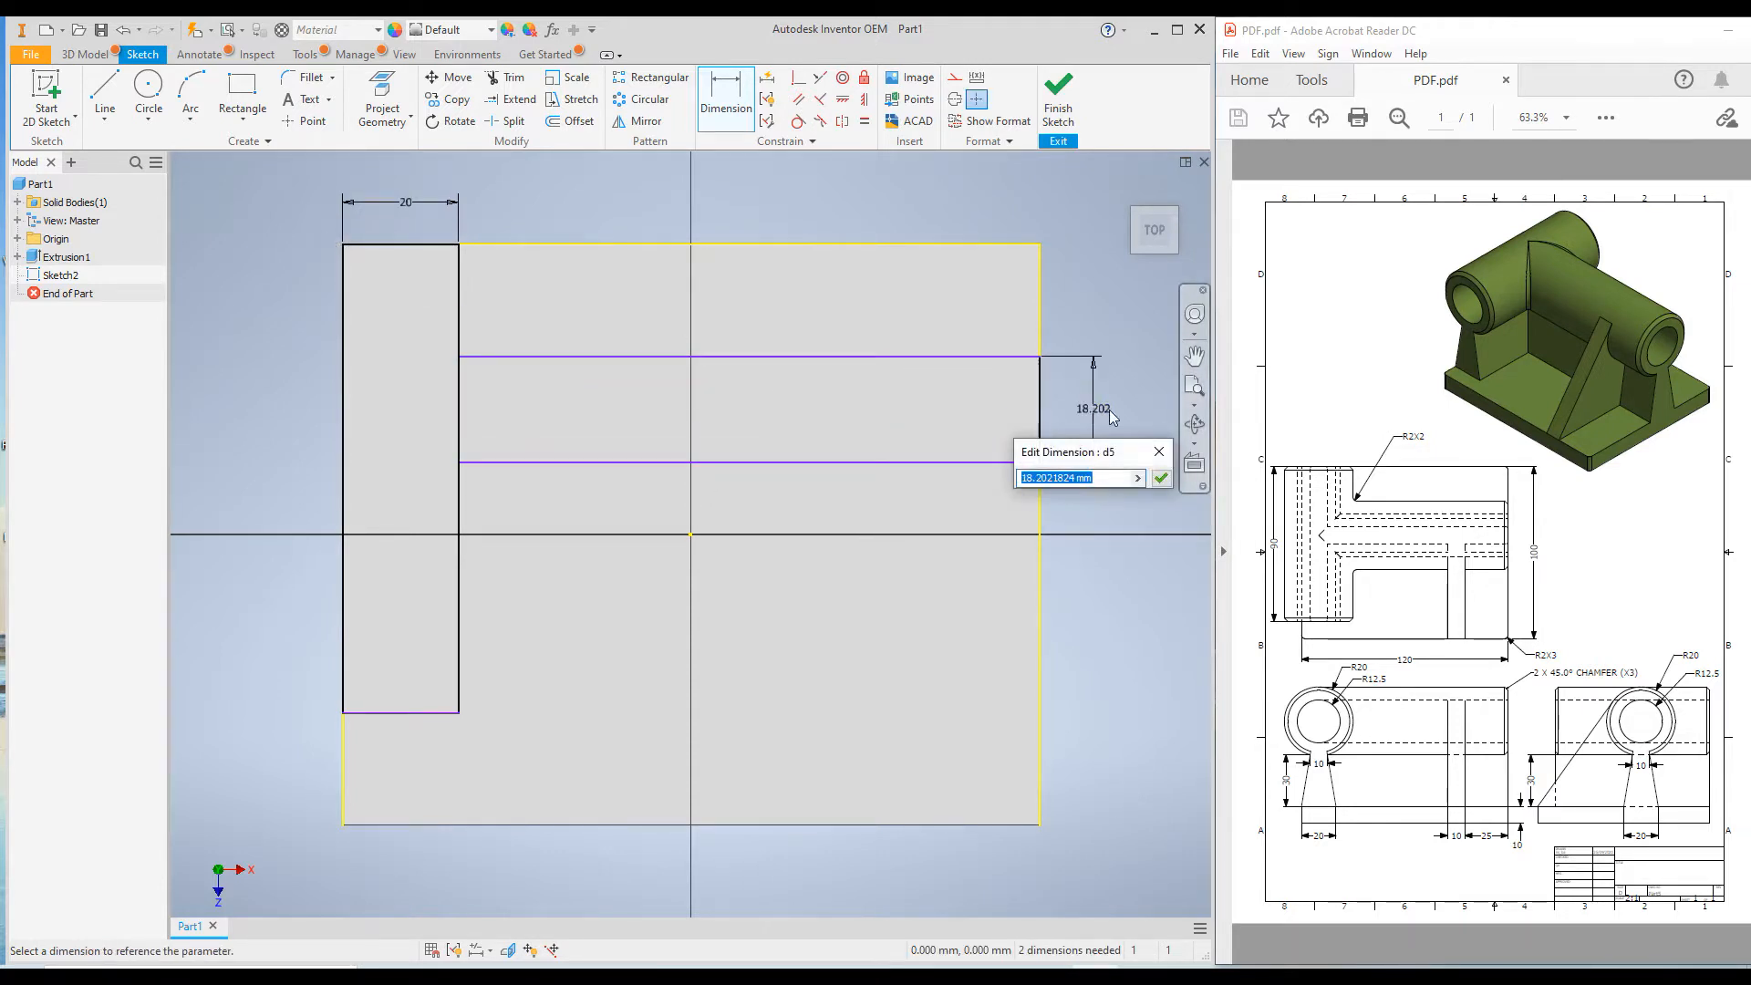
pyautogui.write('20')
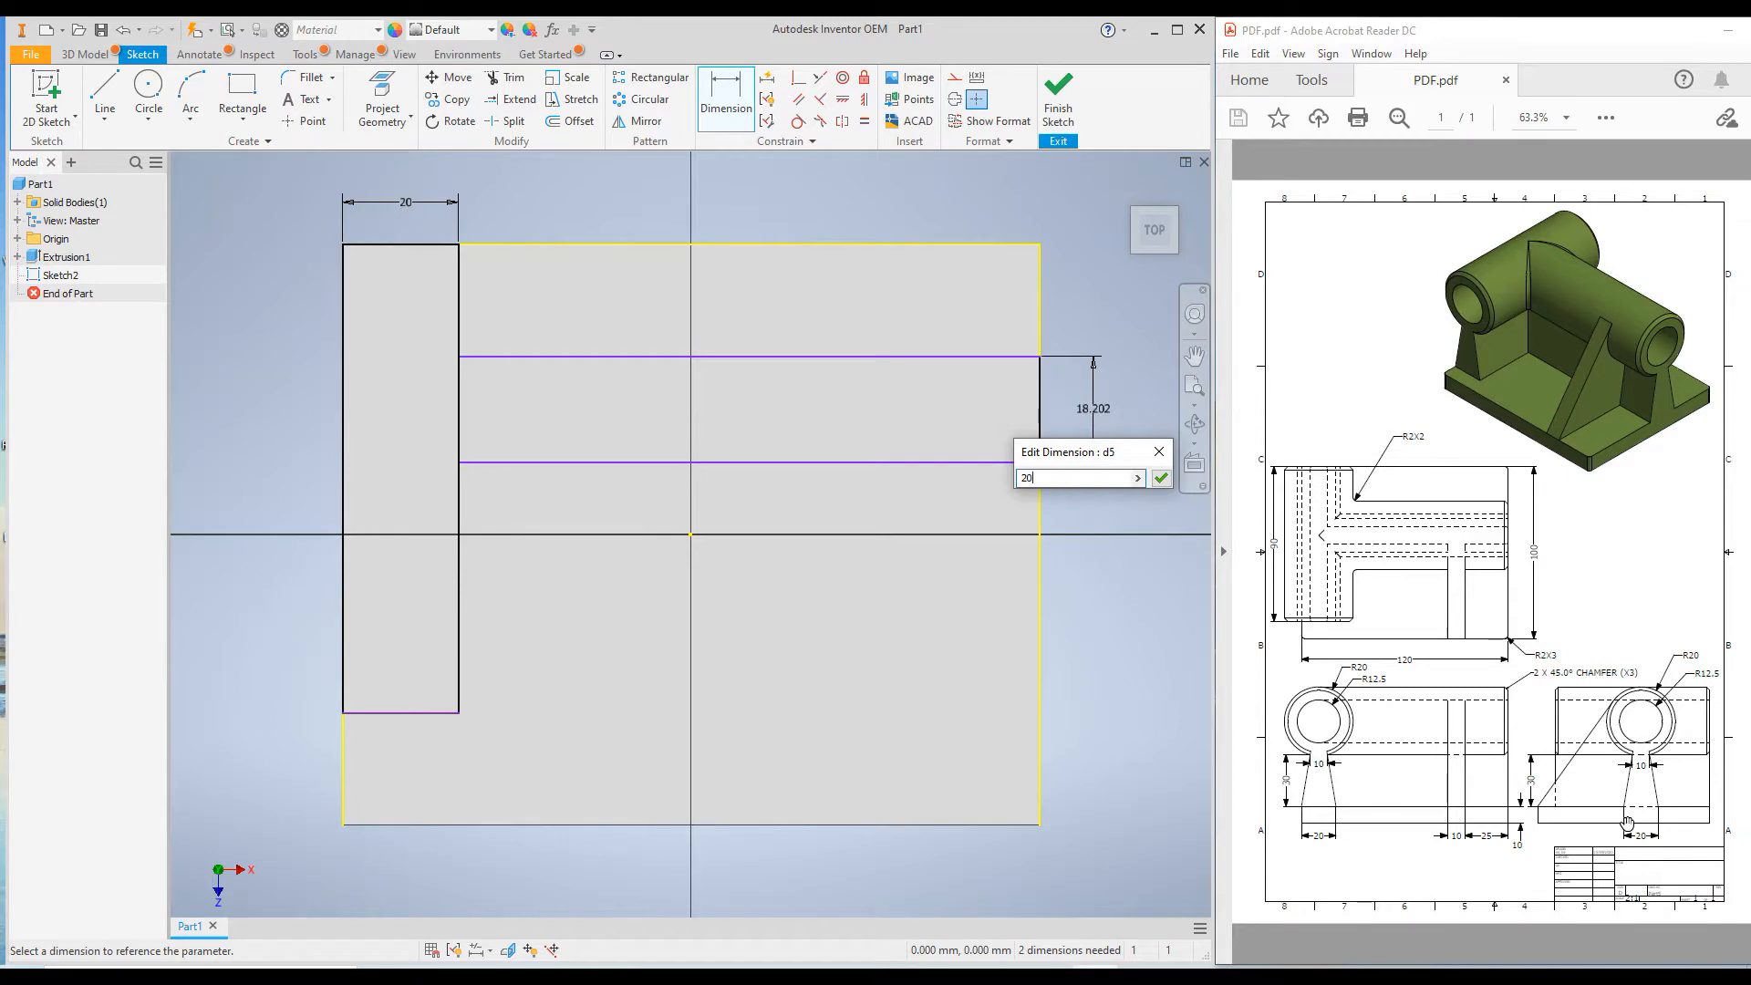
pyautogui.press('Return')
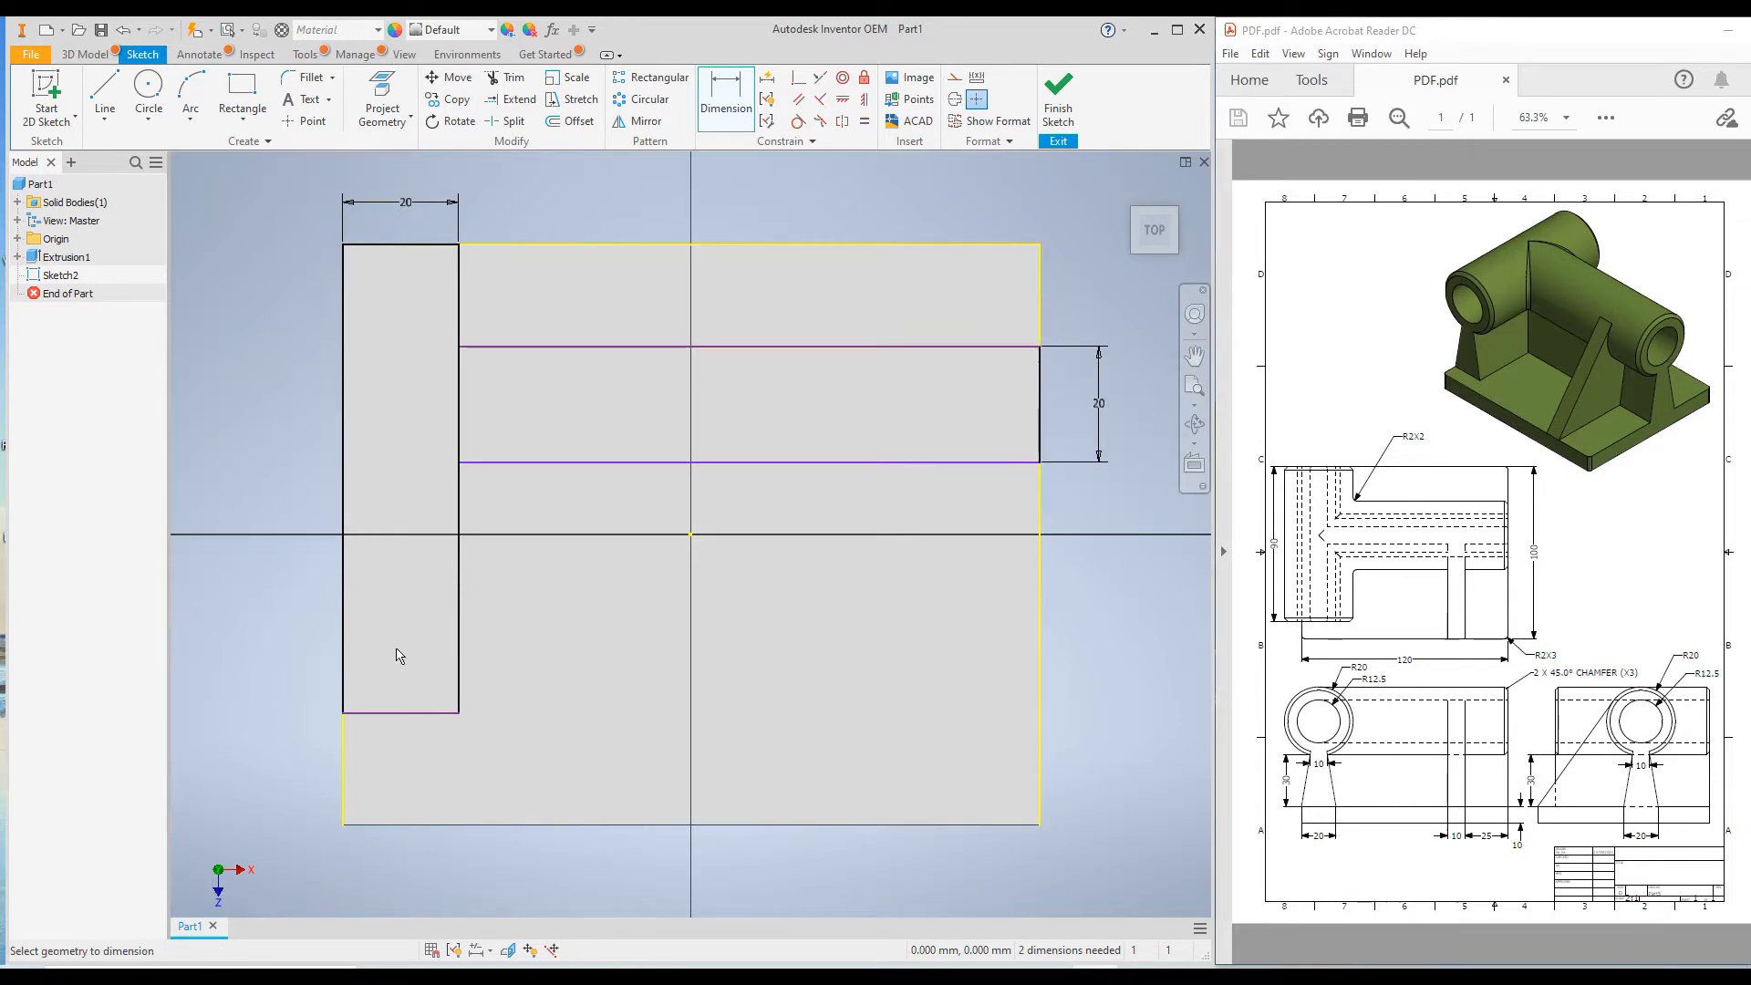
# Dimension the length of the rectangle along the plate's short edge and set it to 90 mm.
pyautogui.click(392, 712)
pyautogui.click(398, 249)
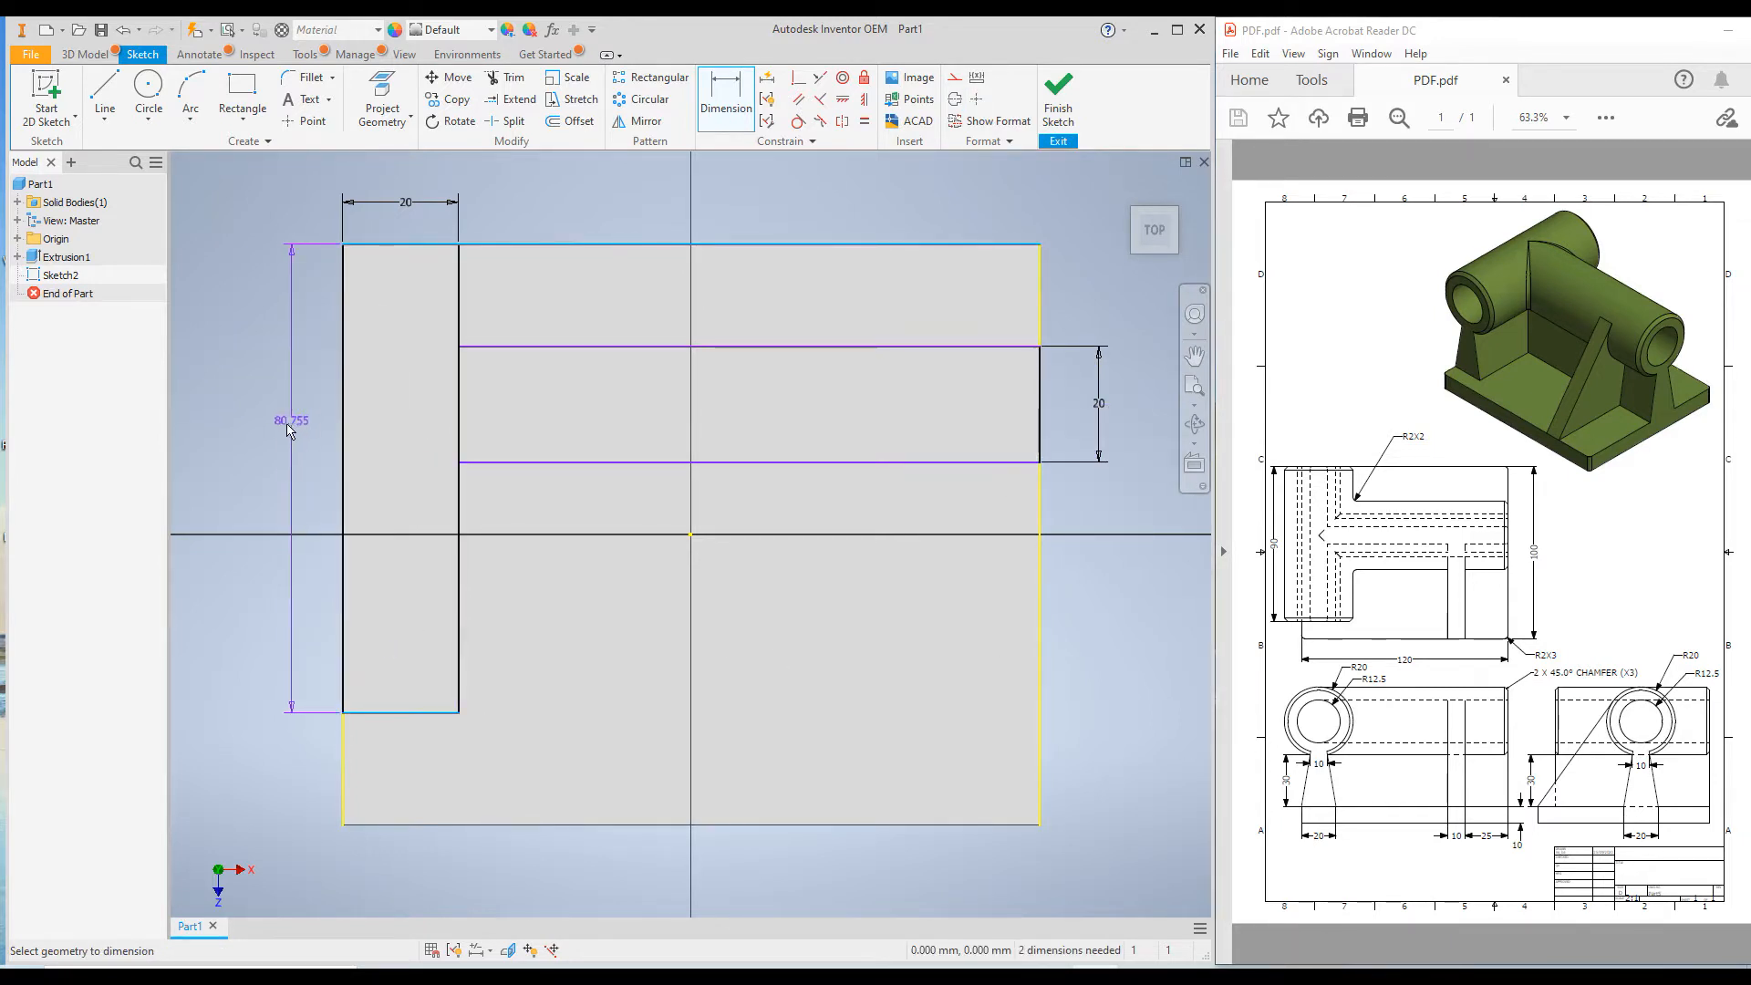
pyautogui.click(265, 437)
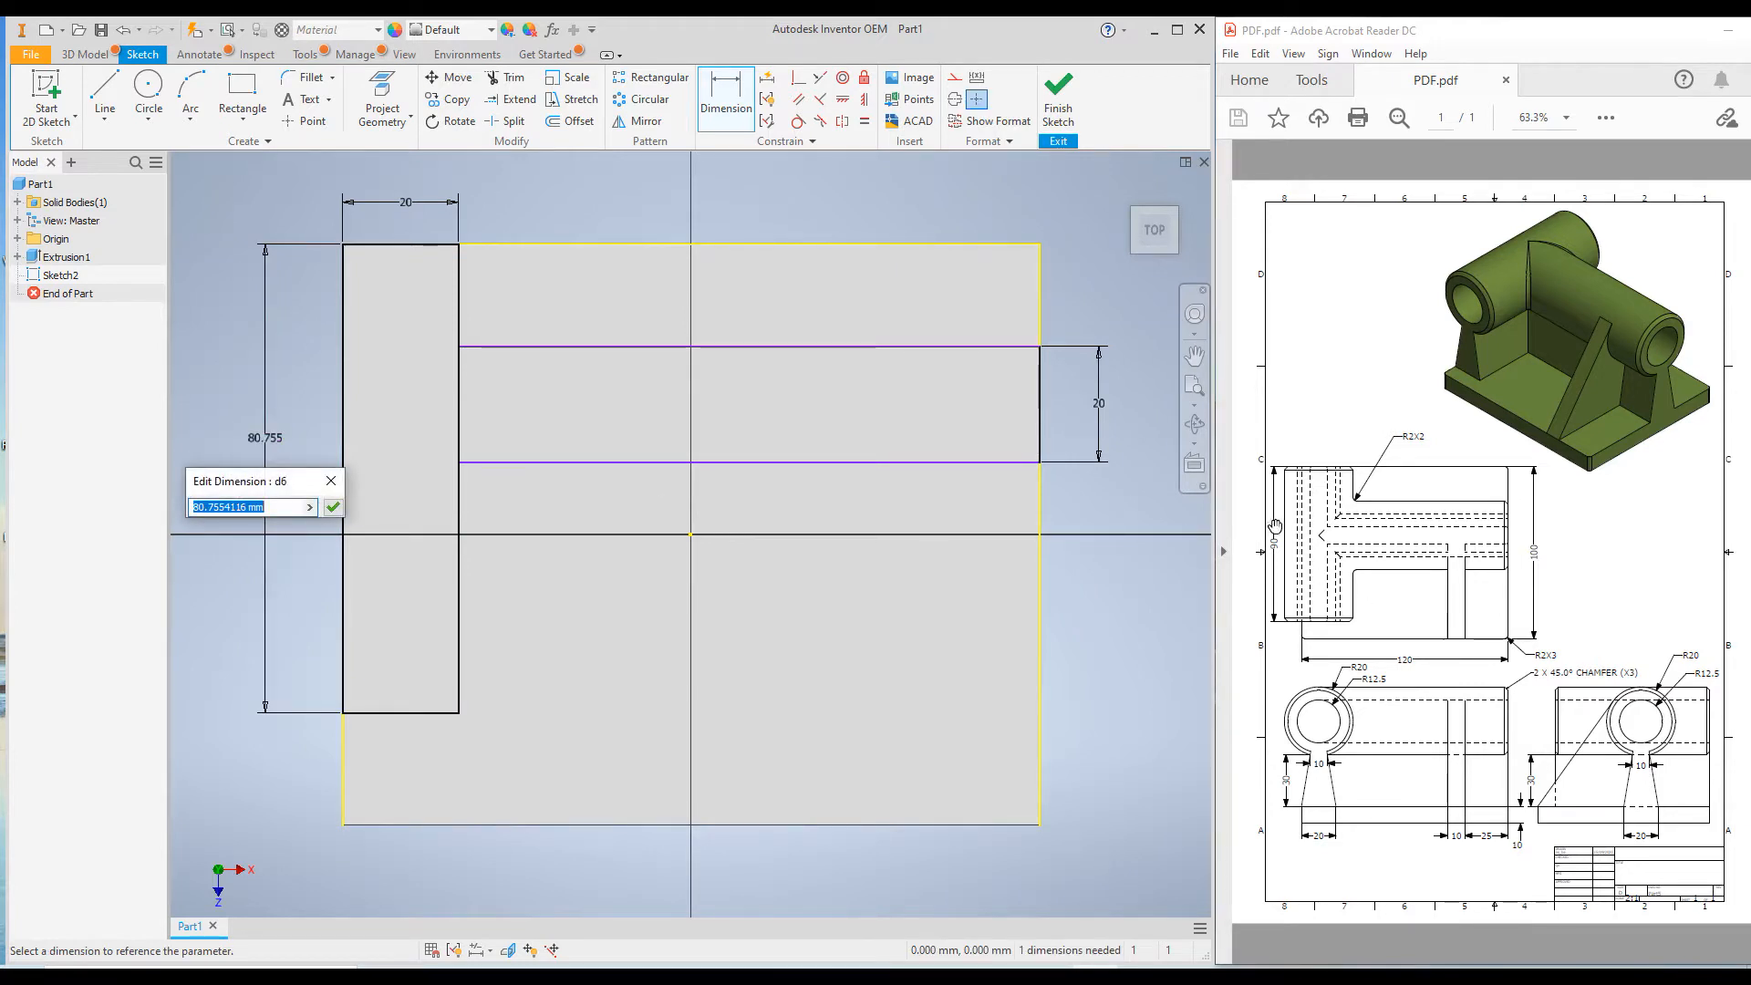
pyautogui.write('90')
pyautogui.press('Return')
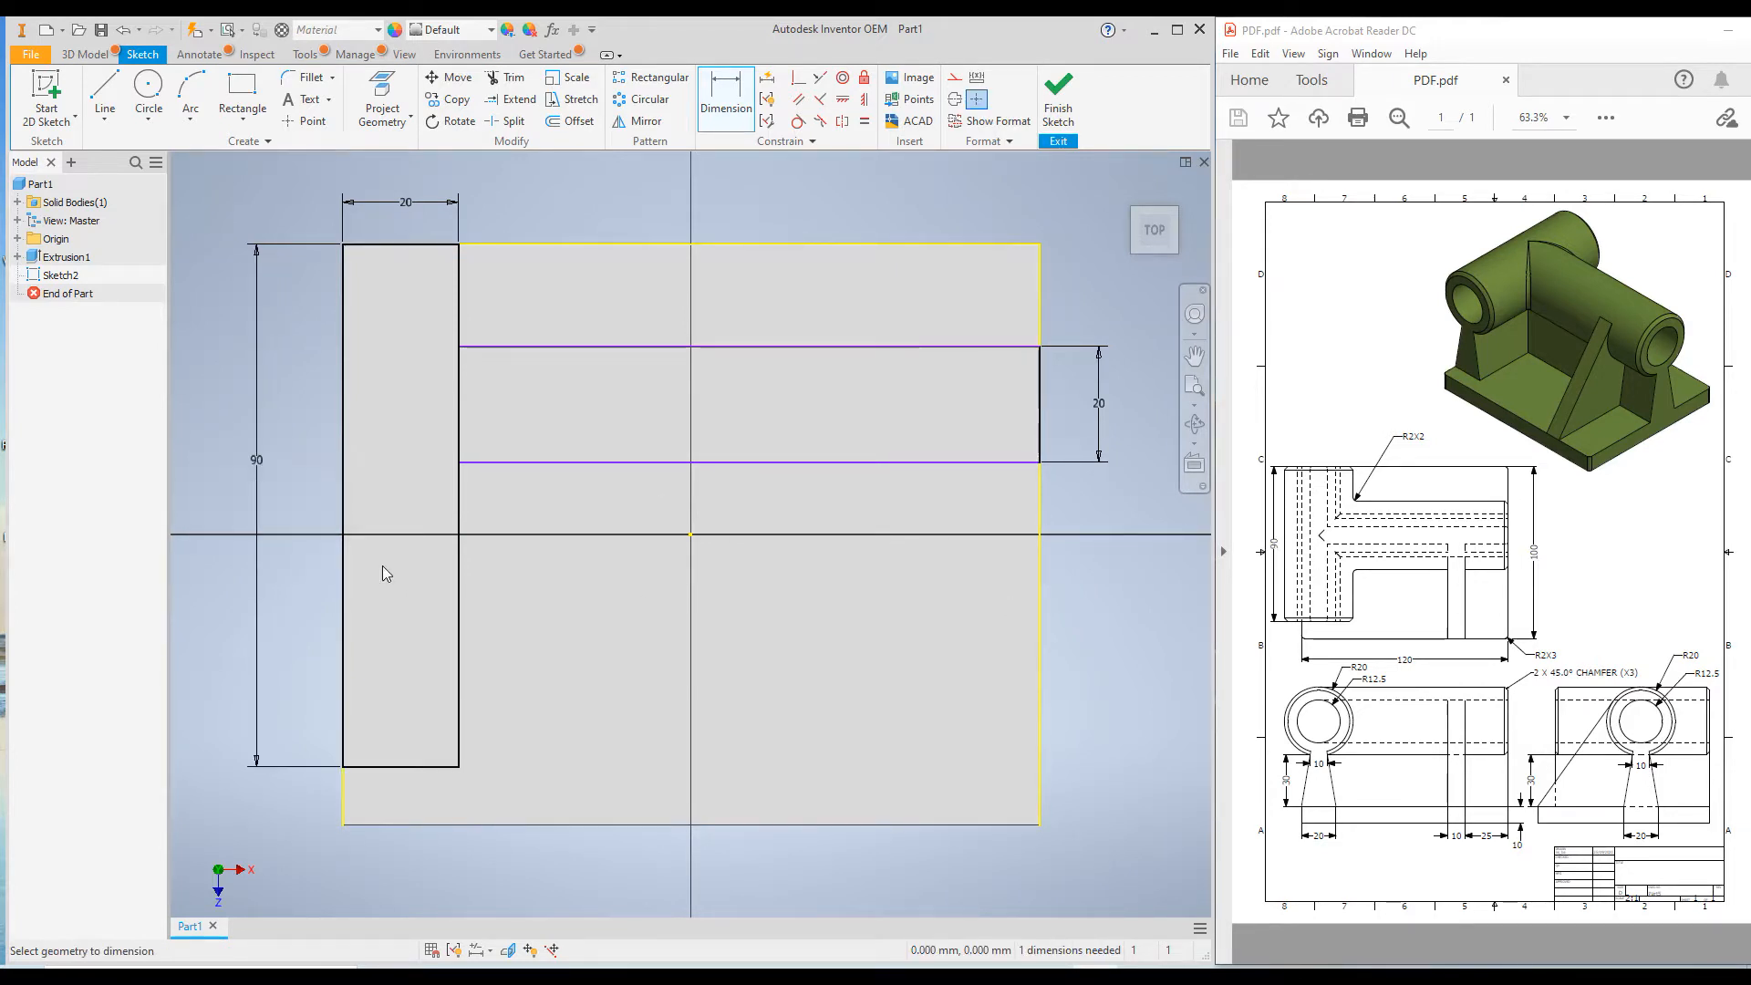
# Dimension the distance from the plate's back edge to the long rectangle and set it to 20 mm.
pyautogui.click(1022, 348)
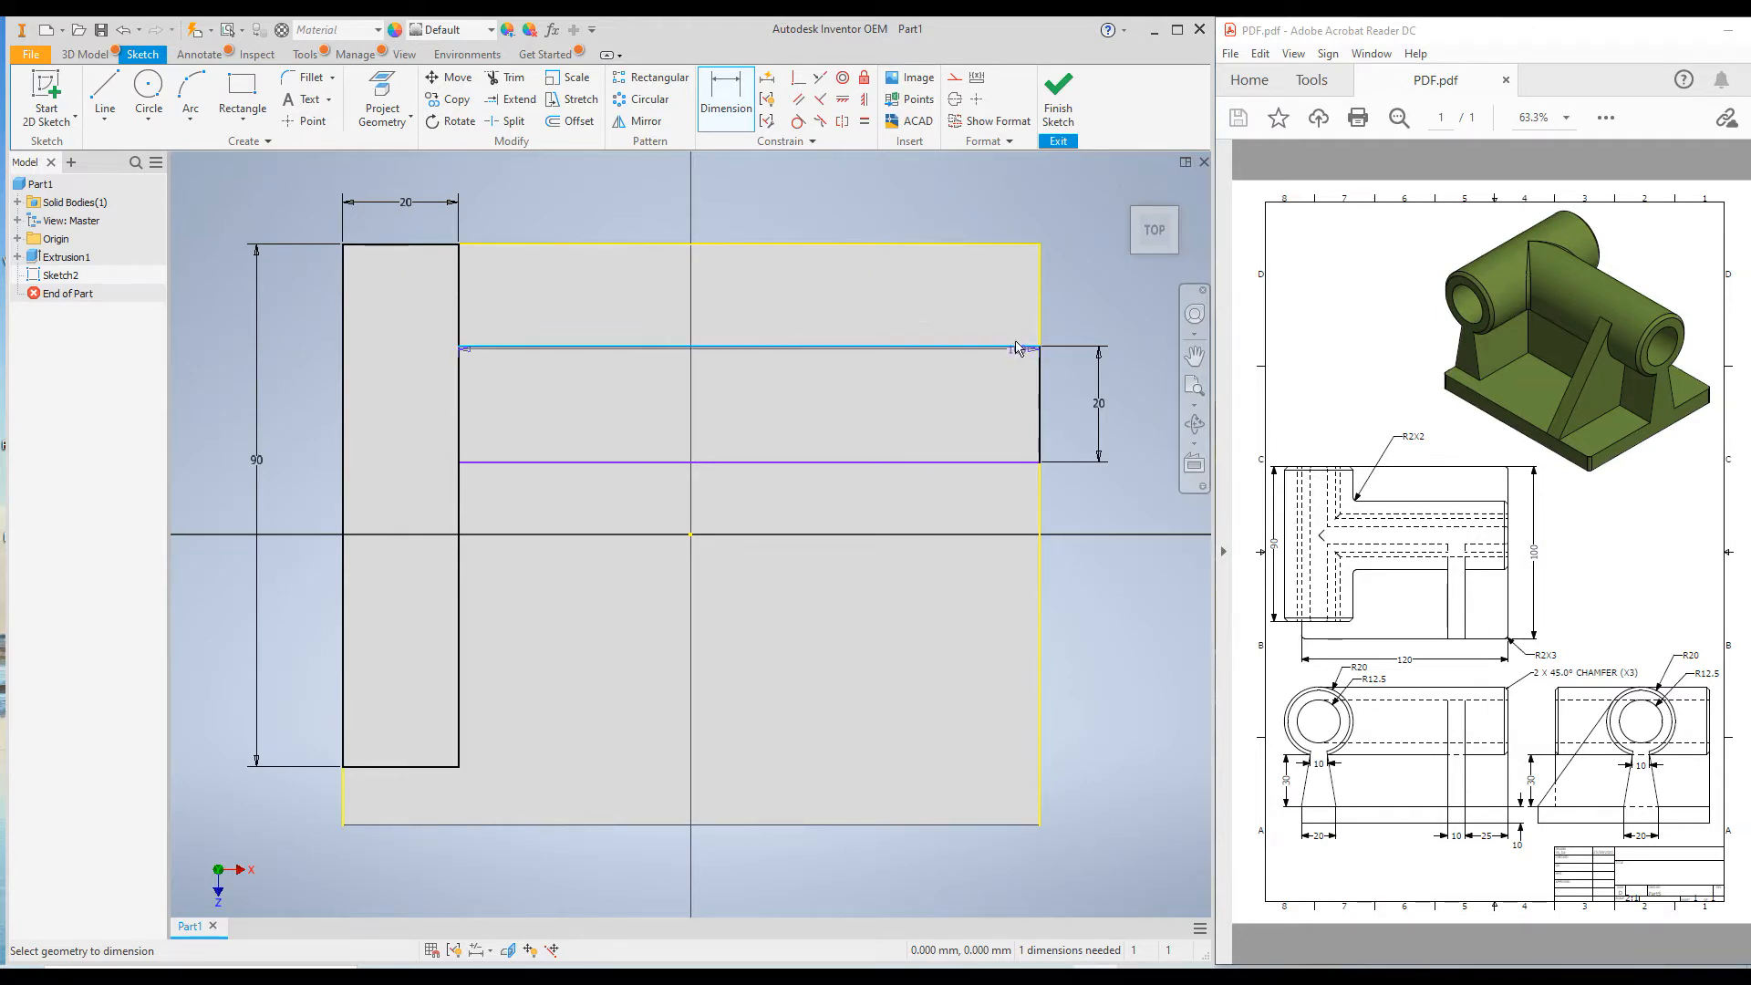
pyautogui.click(976, 245)
pyautogui.click(1085, 290)
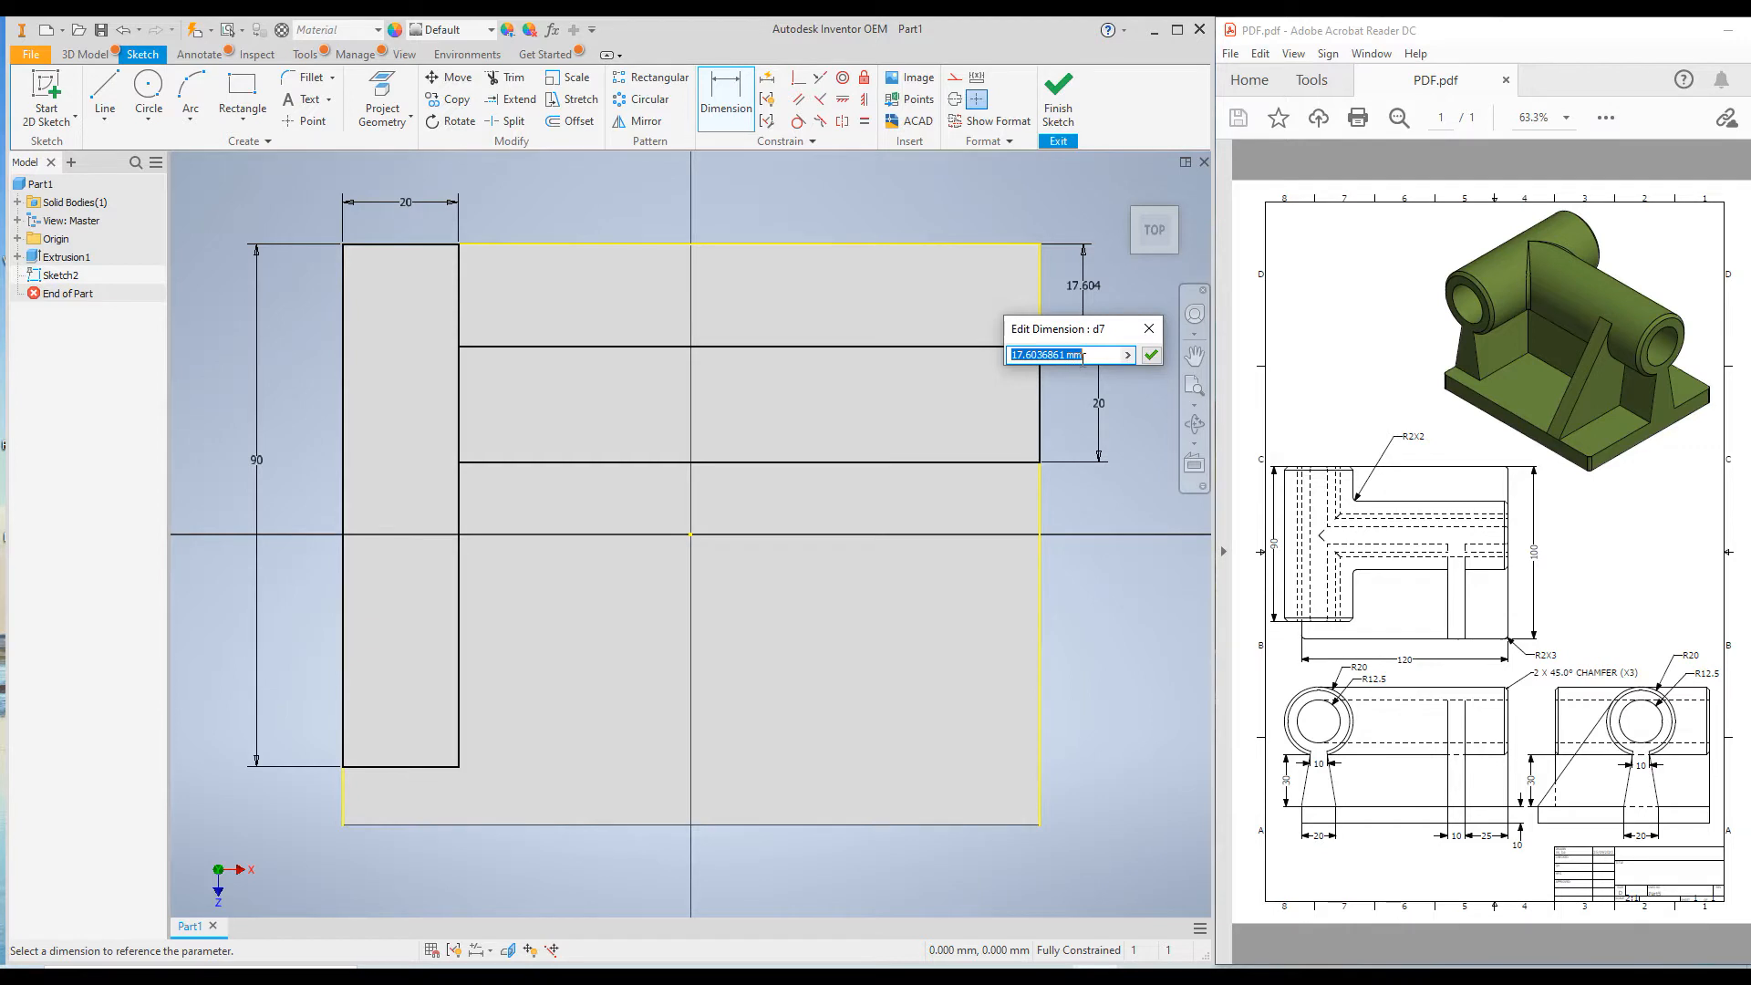
pyautogui.write('20')
pyautogui.click(1151, 357)
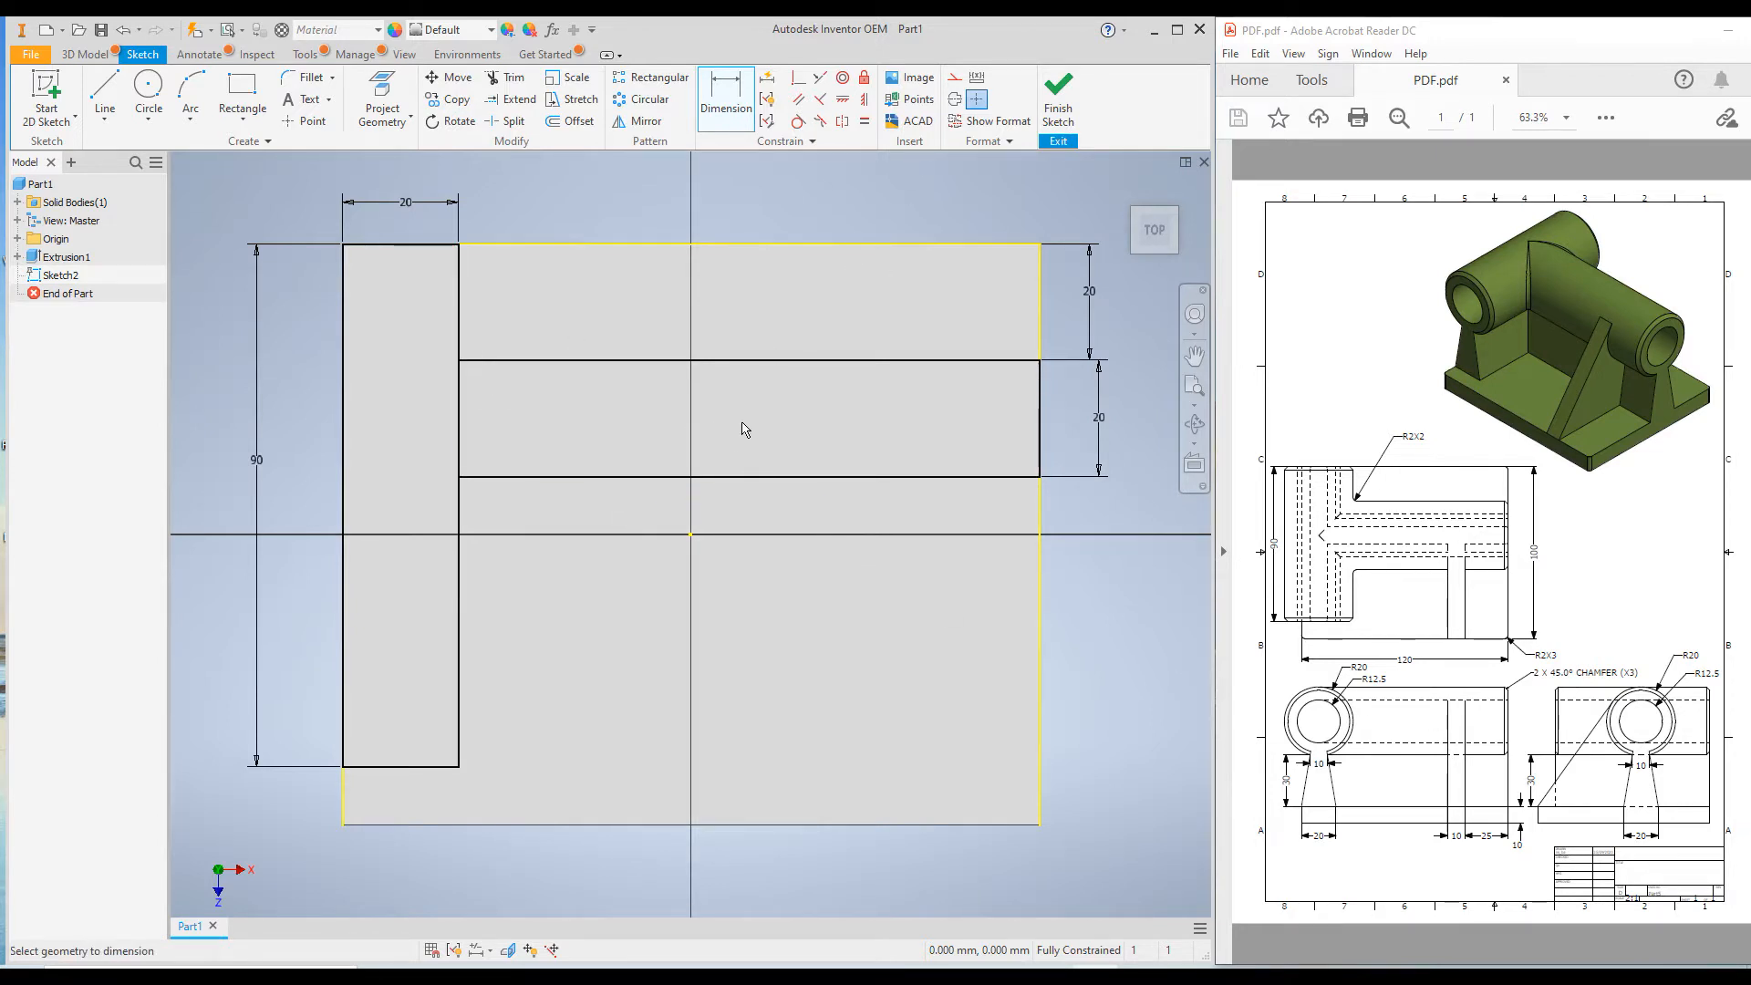
# Extrude both rectangle profiles 30 mm upward from the base plate, joined to it.
pyautogui.click(82, 55)
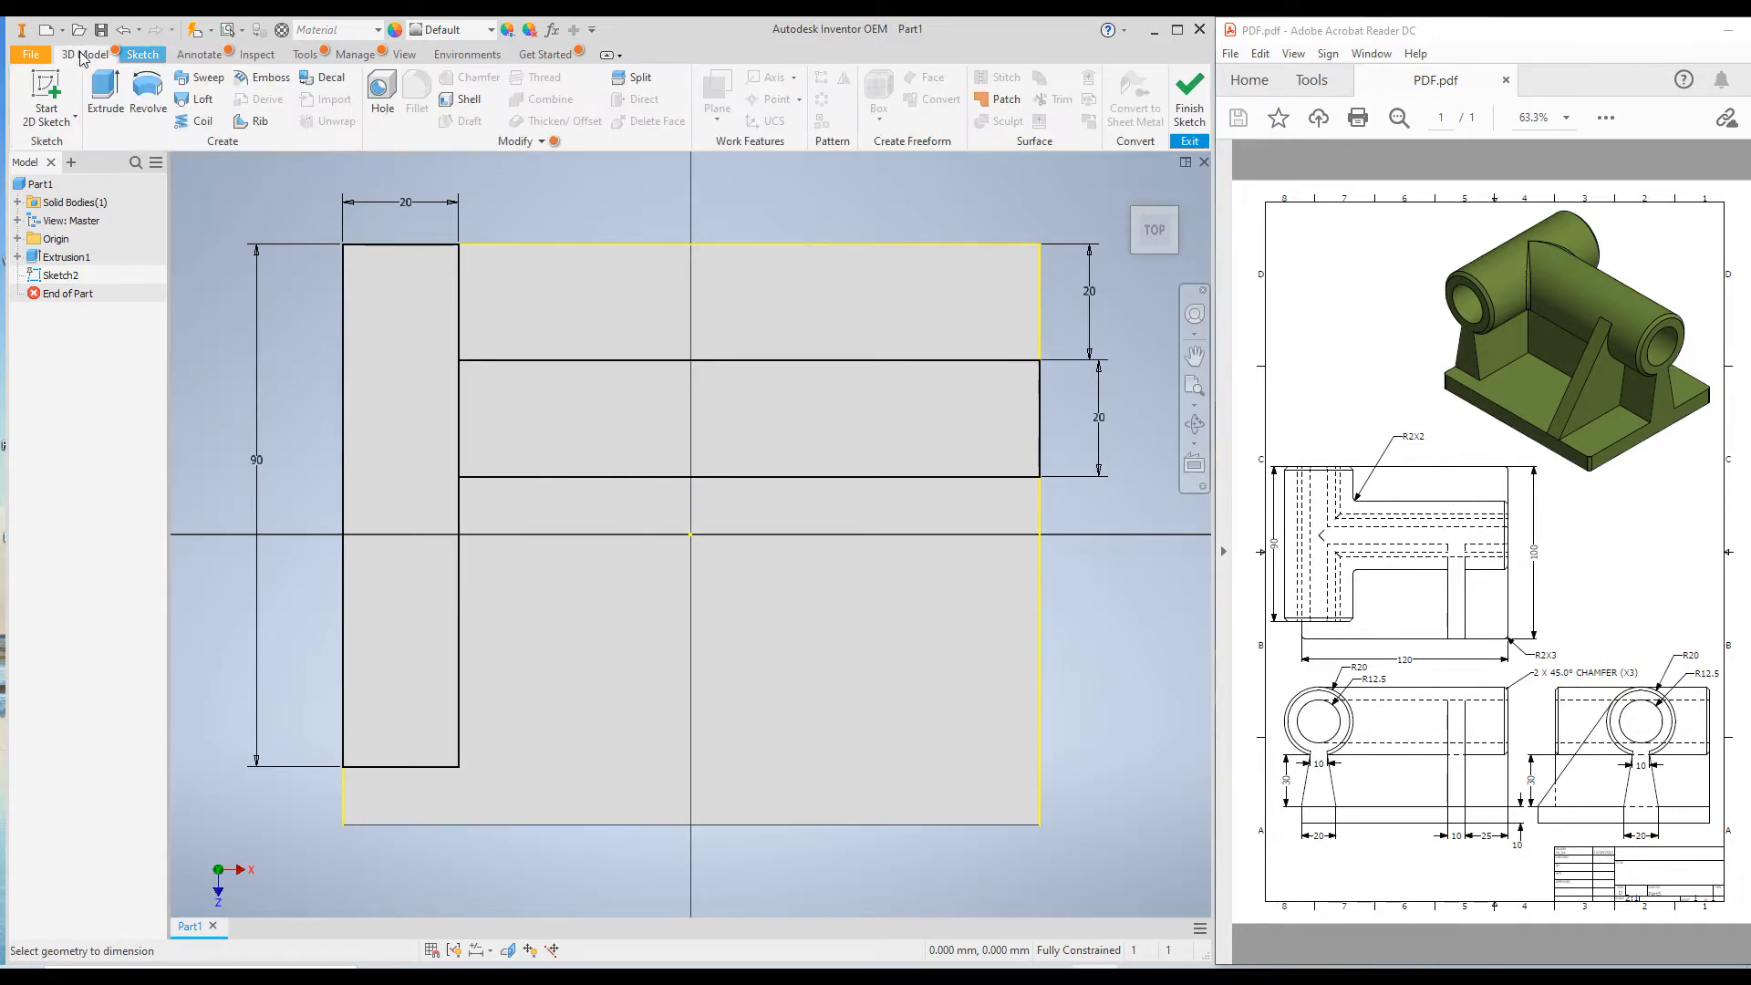
pyautogui.click(102, 96)
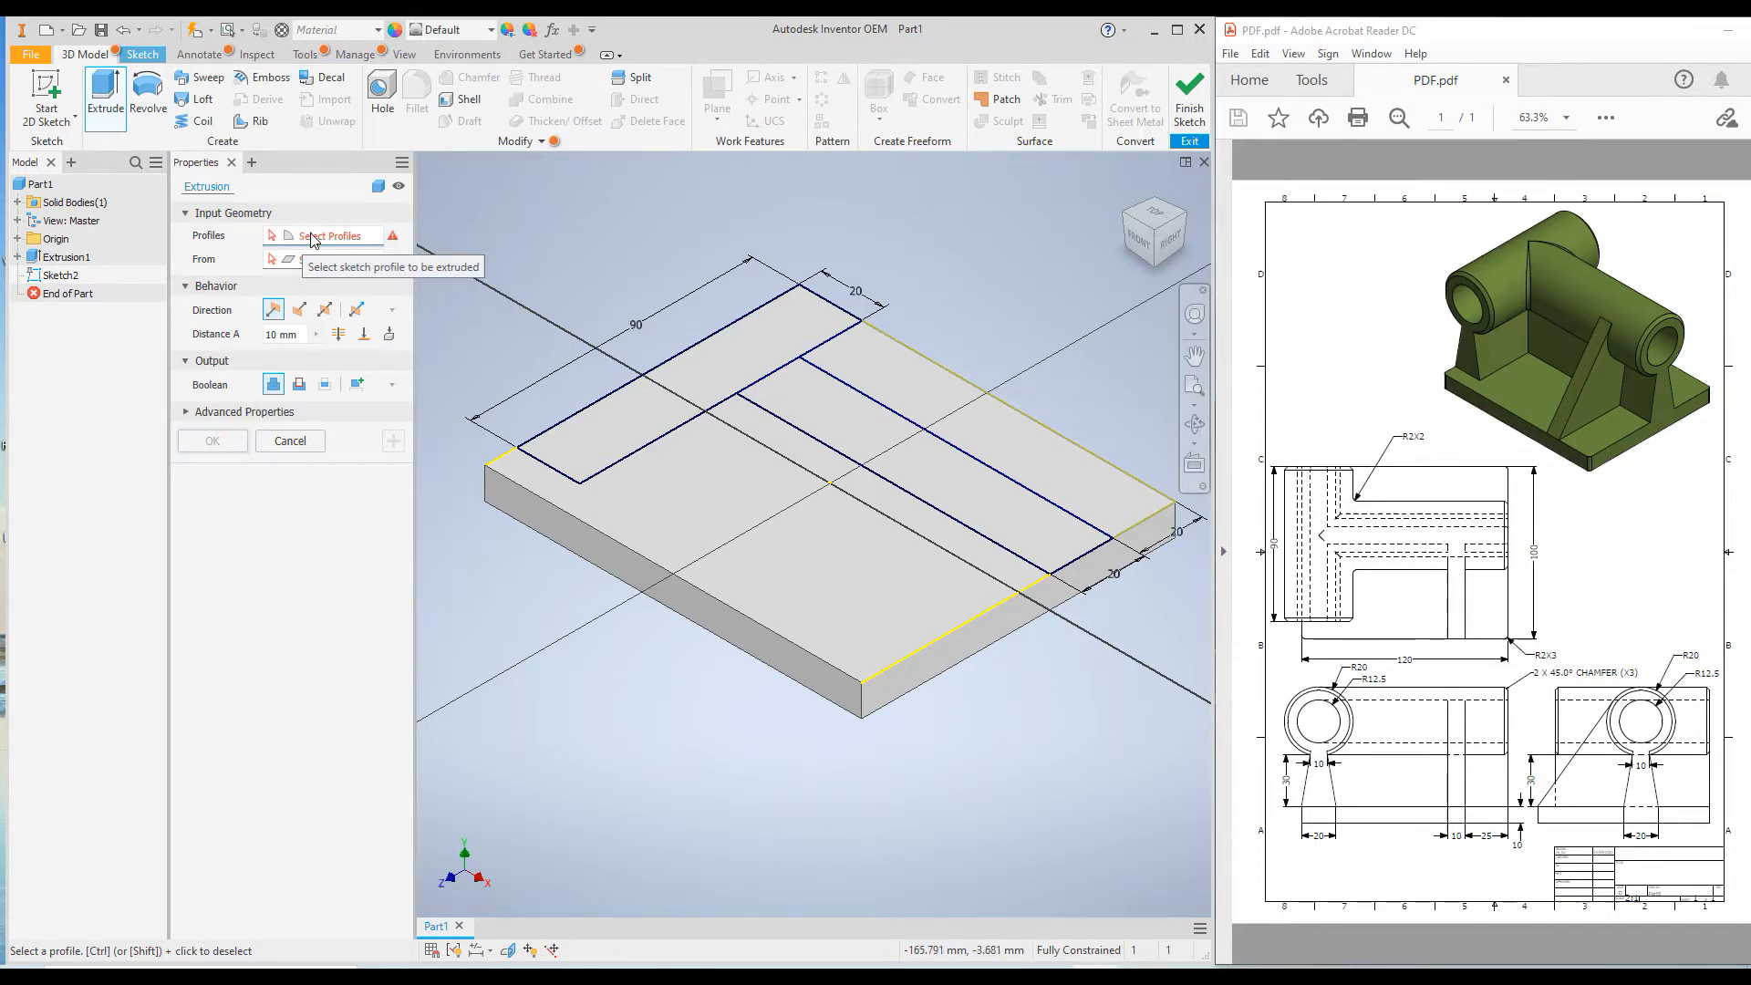
pyautogui.click(711, 396)
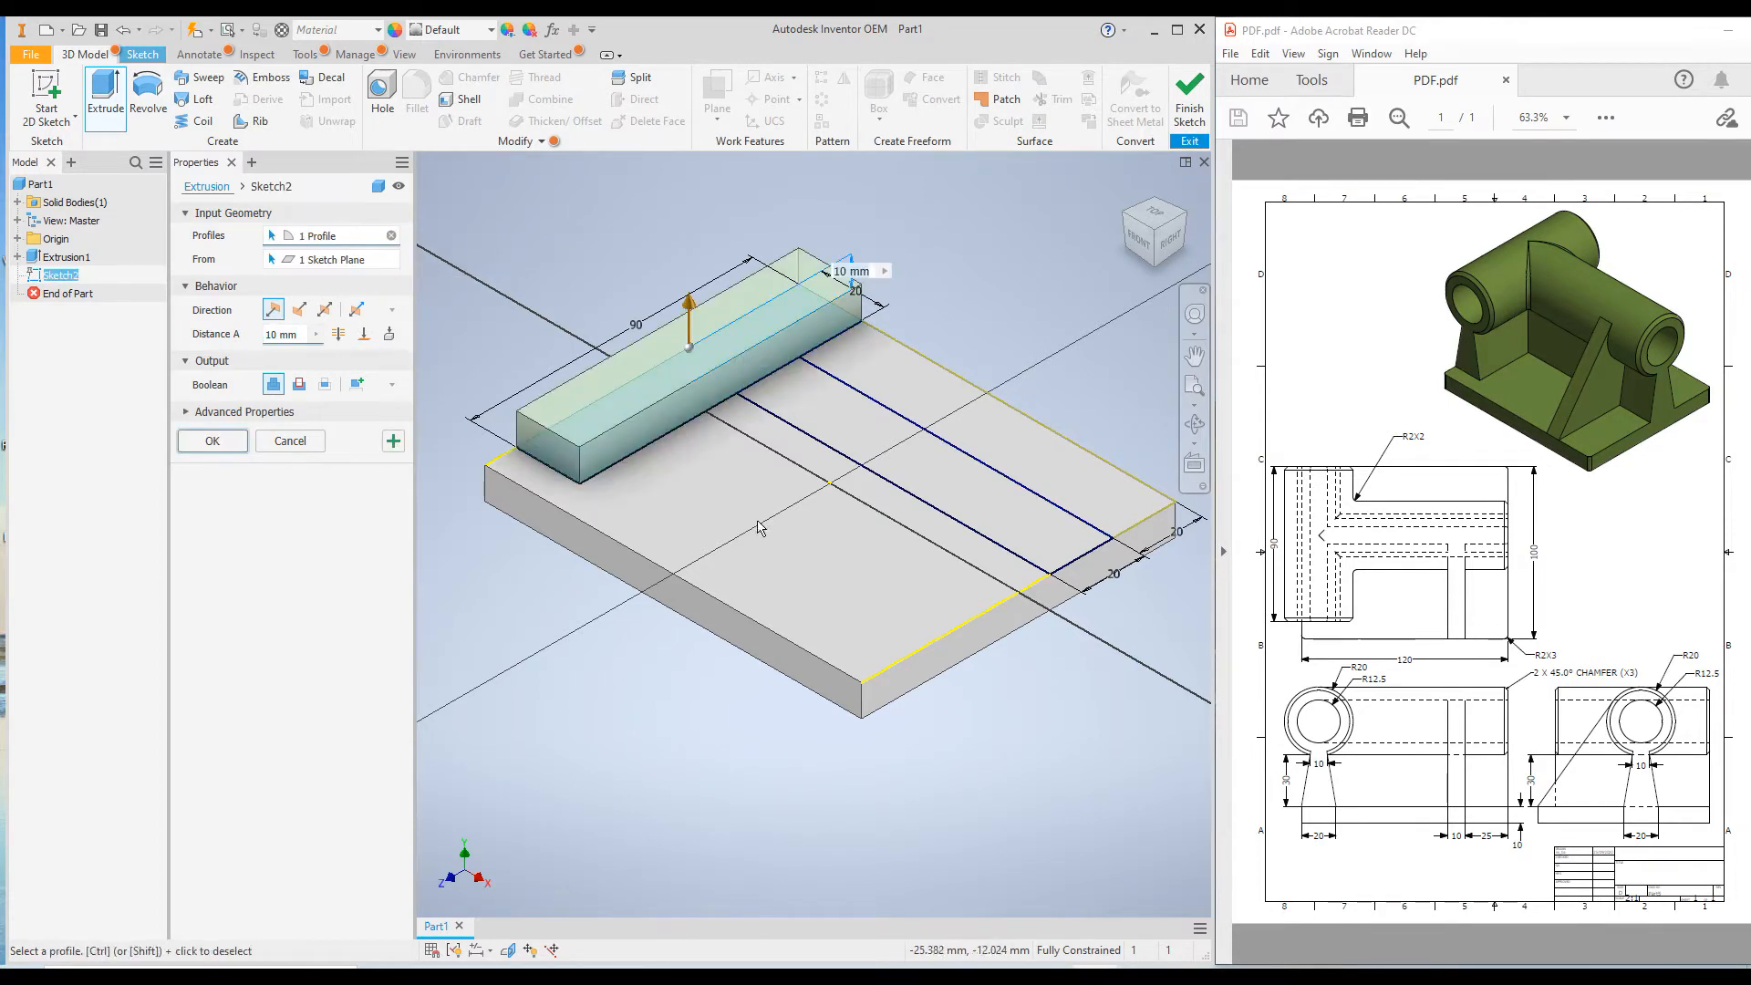
pyautogui.click(821, 414)
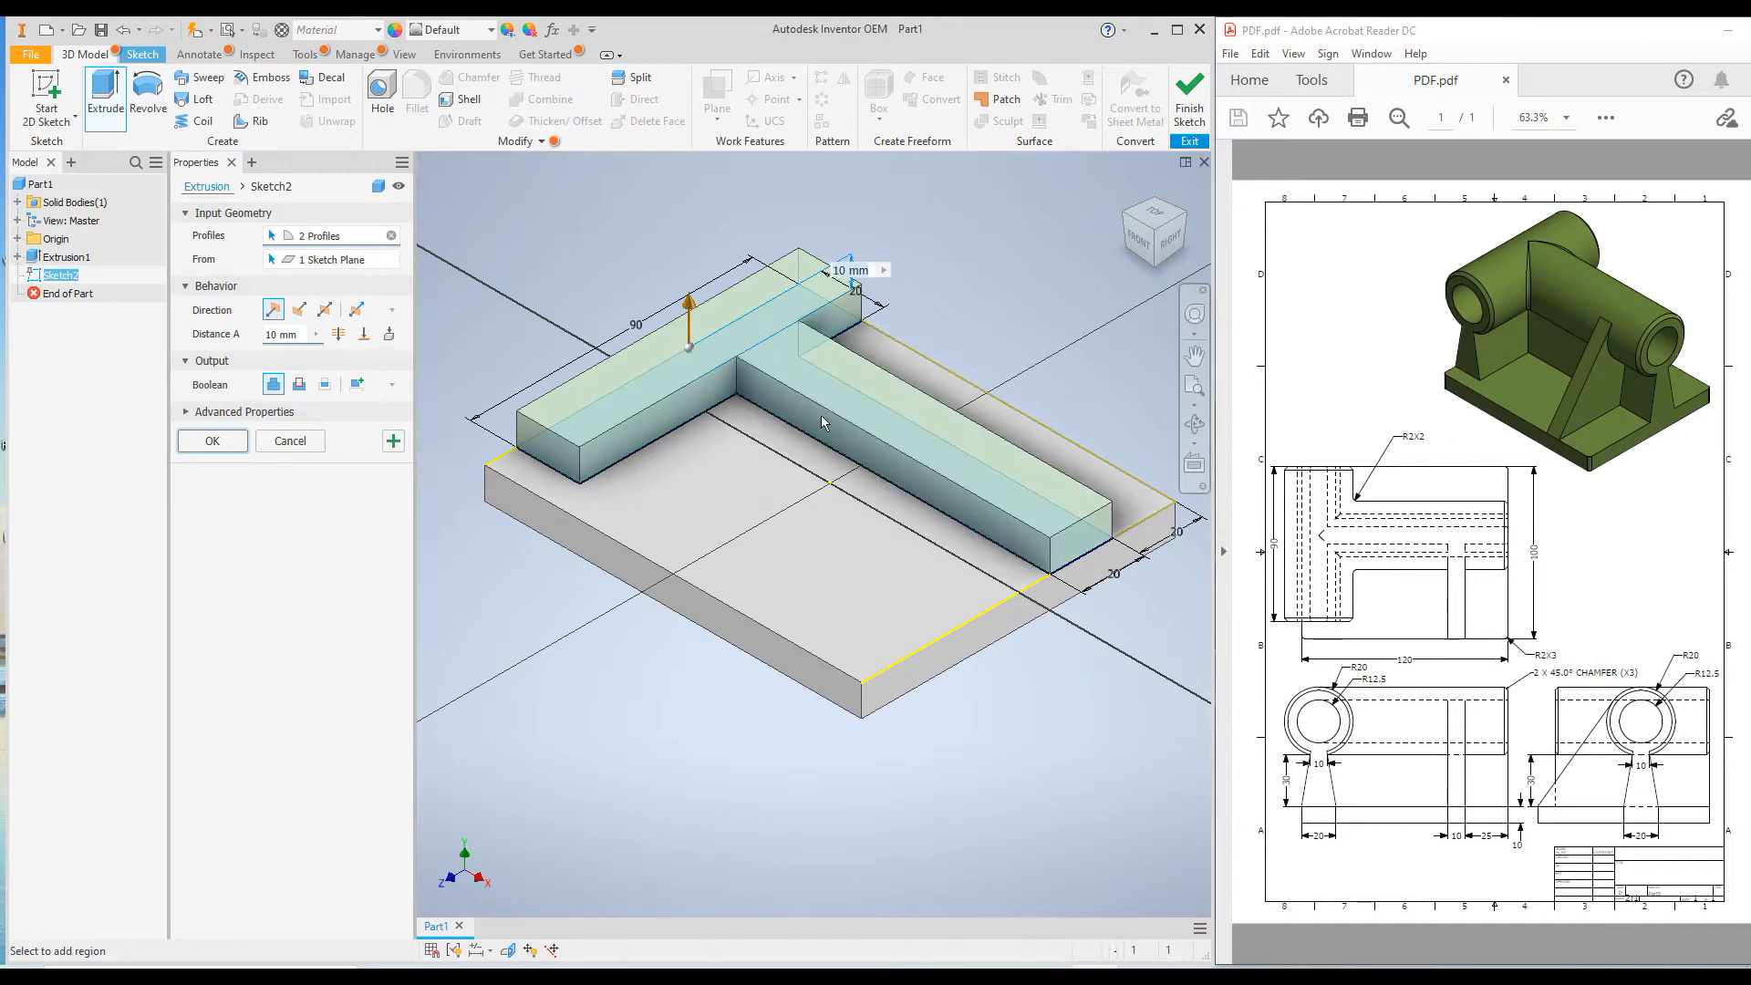
pyautogui.click(279, 334)
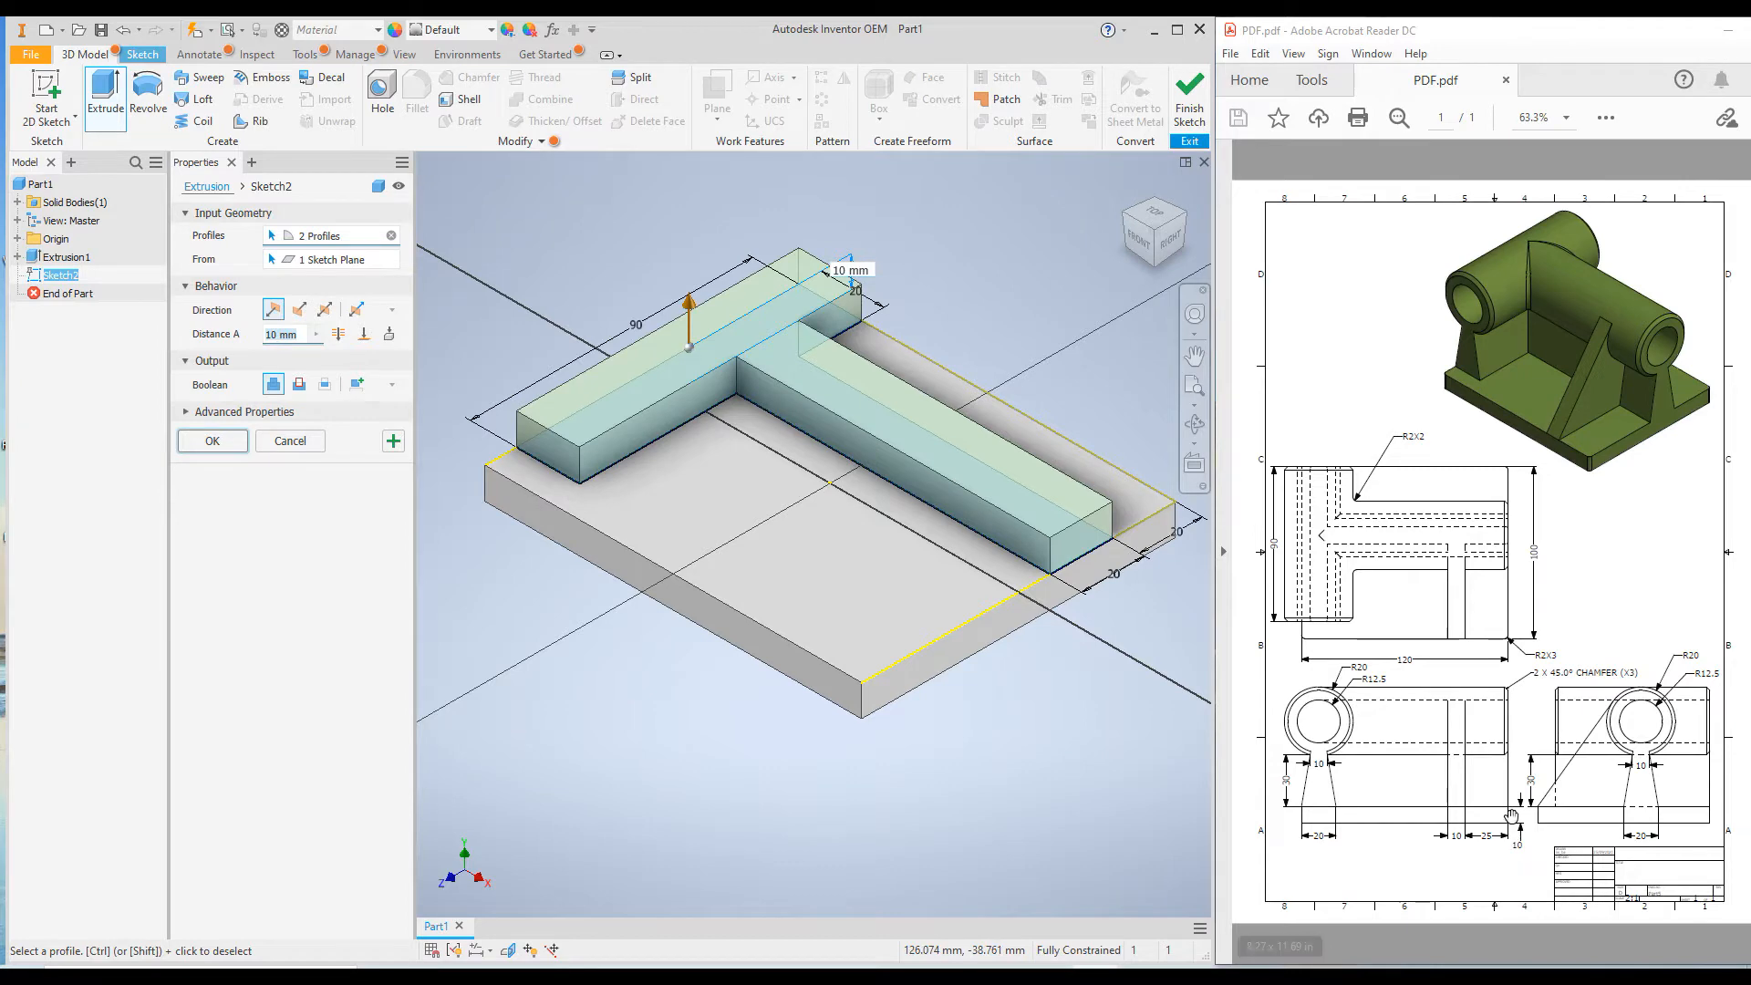
pyautogui.write('30')
pyautogui.press('Return')
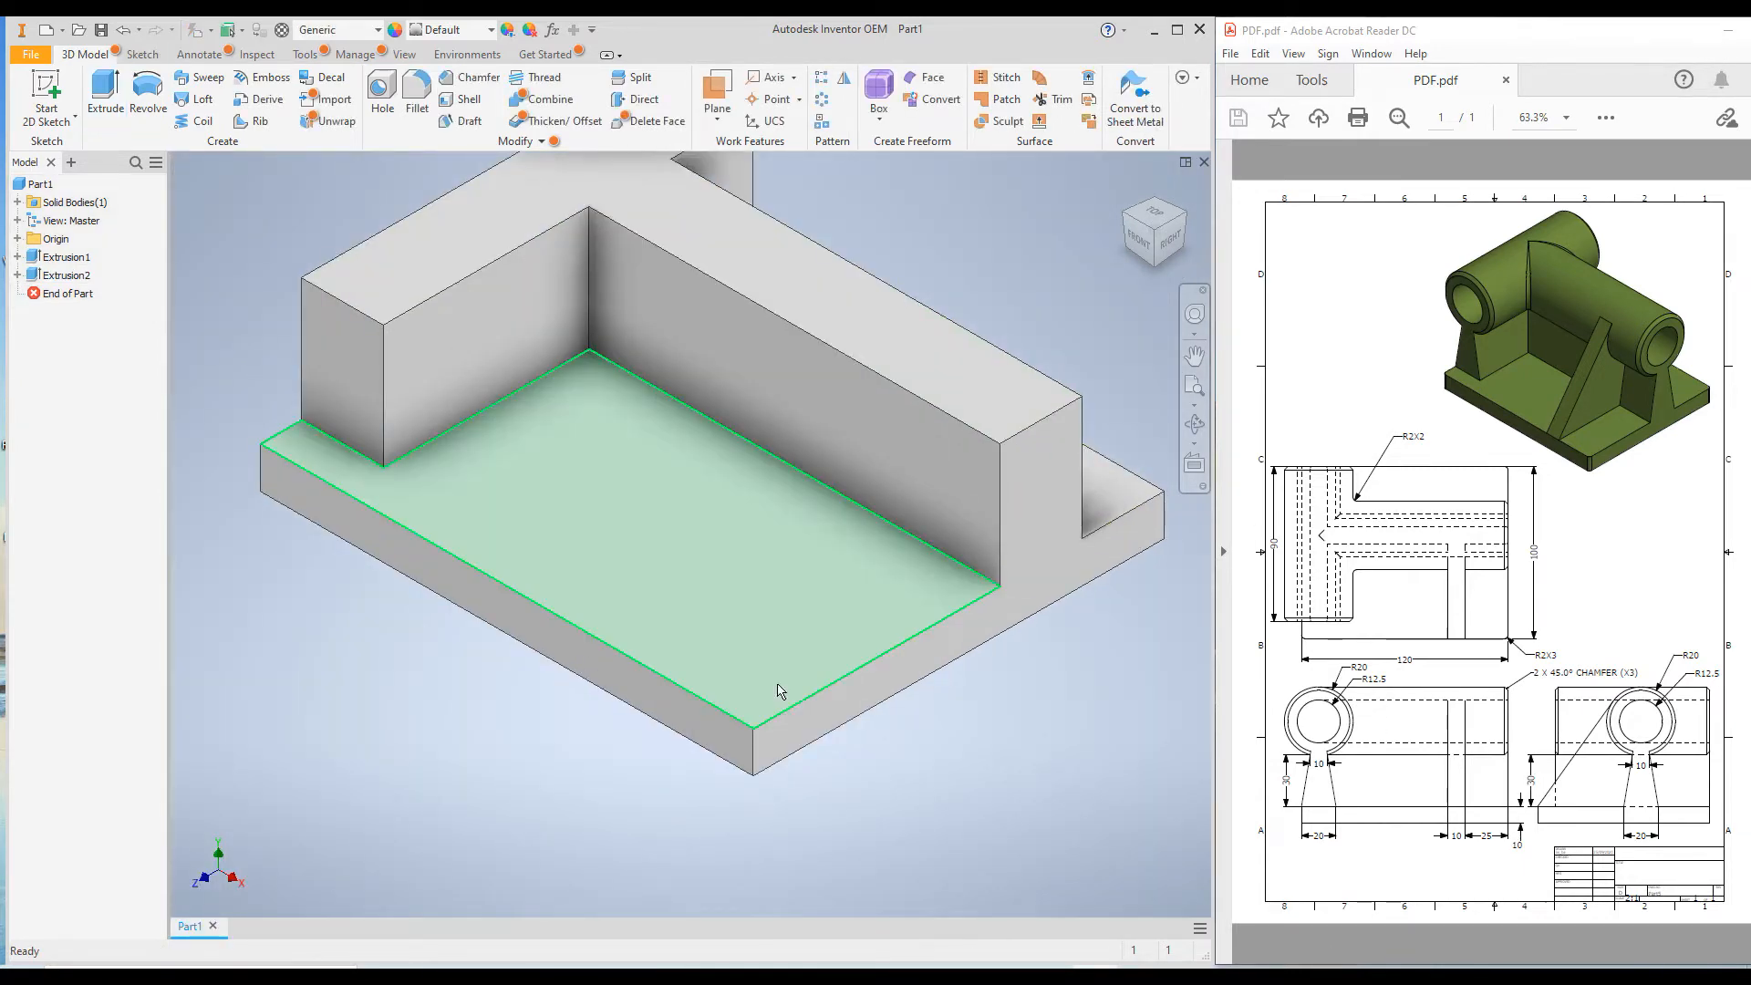
# Set up a two-distance chamfer of 5 mm and 30 mm on the front upper edge of the long wall.
pyautogui.click(1128, 191)
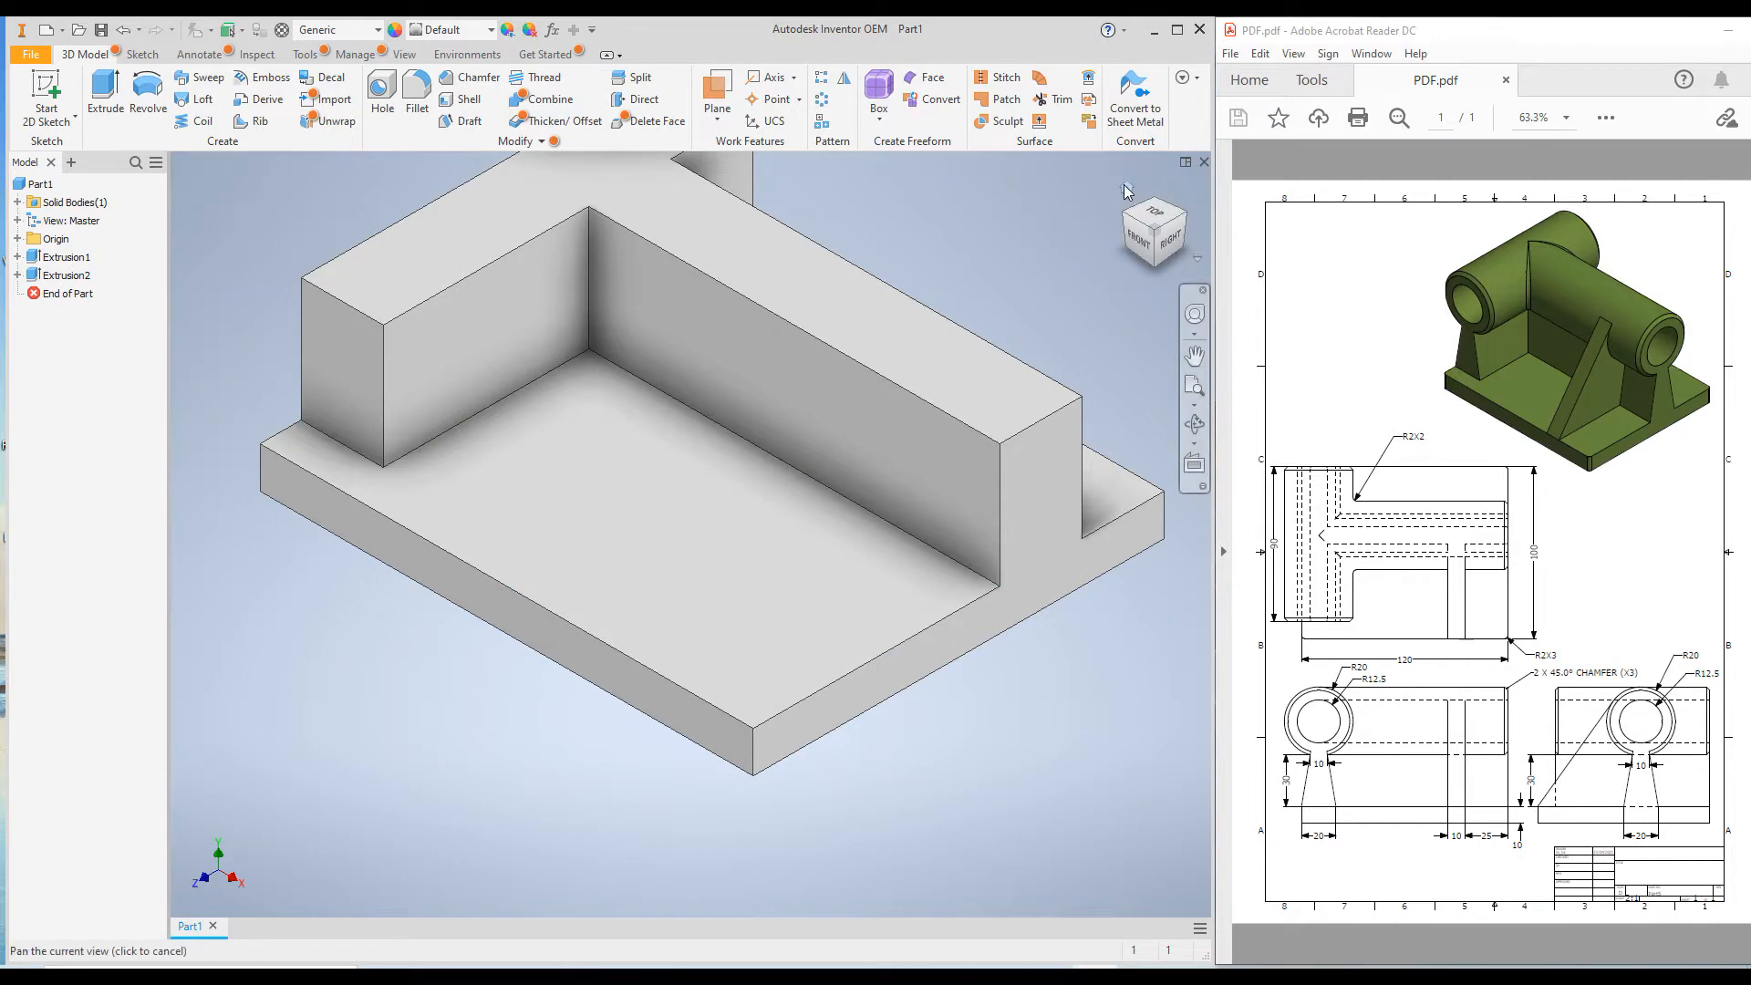
pyautogui.click(1126, 190)
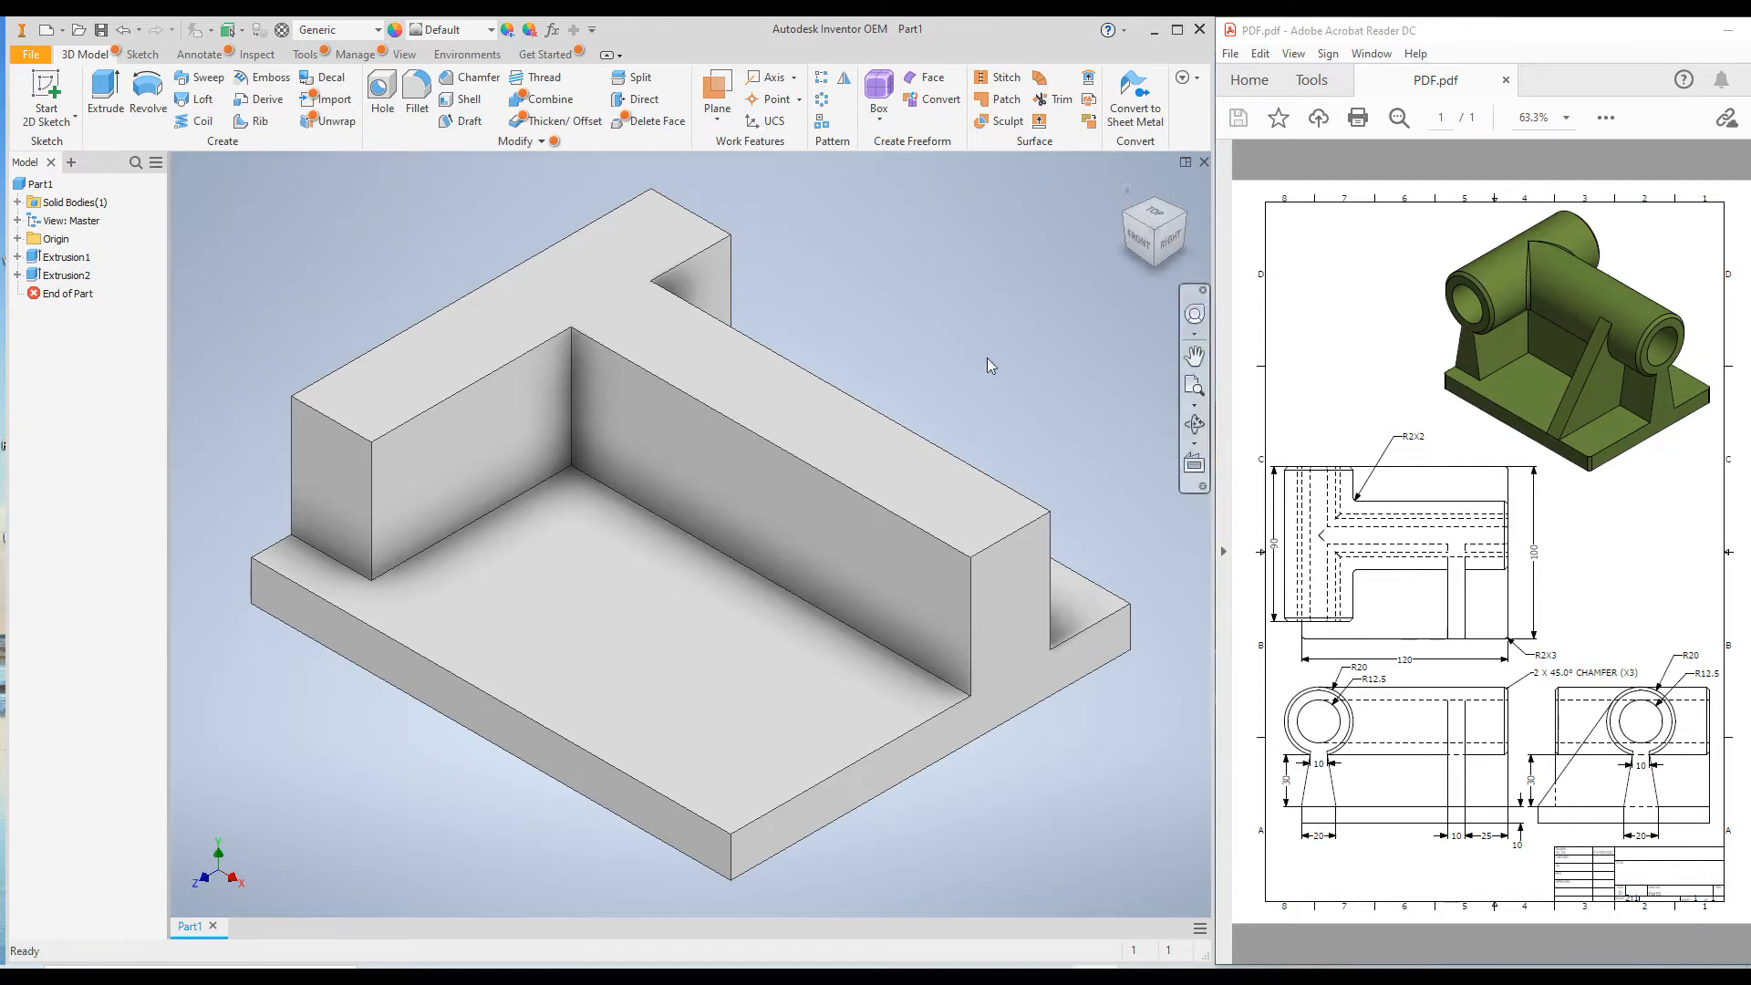
pyautogui.click(457, 82)
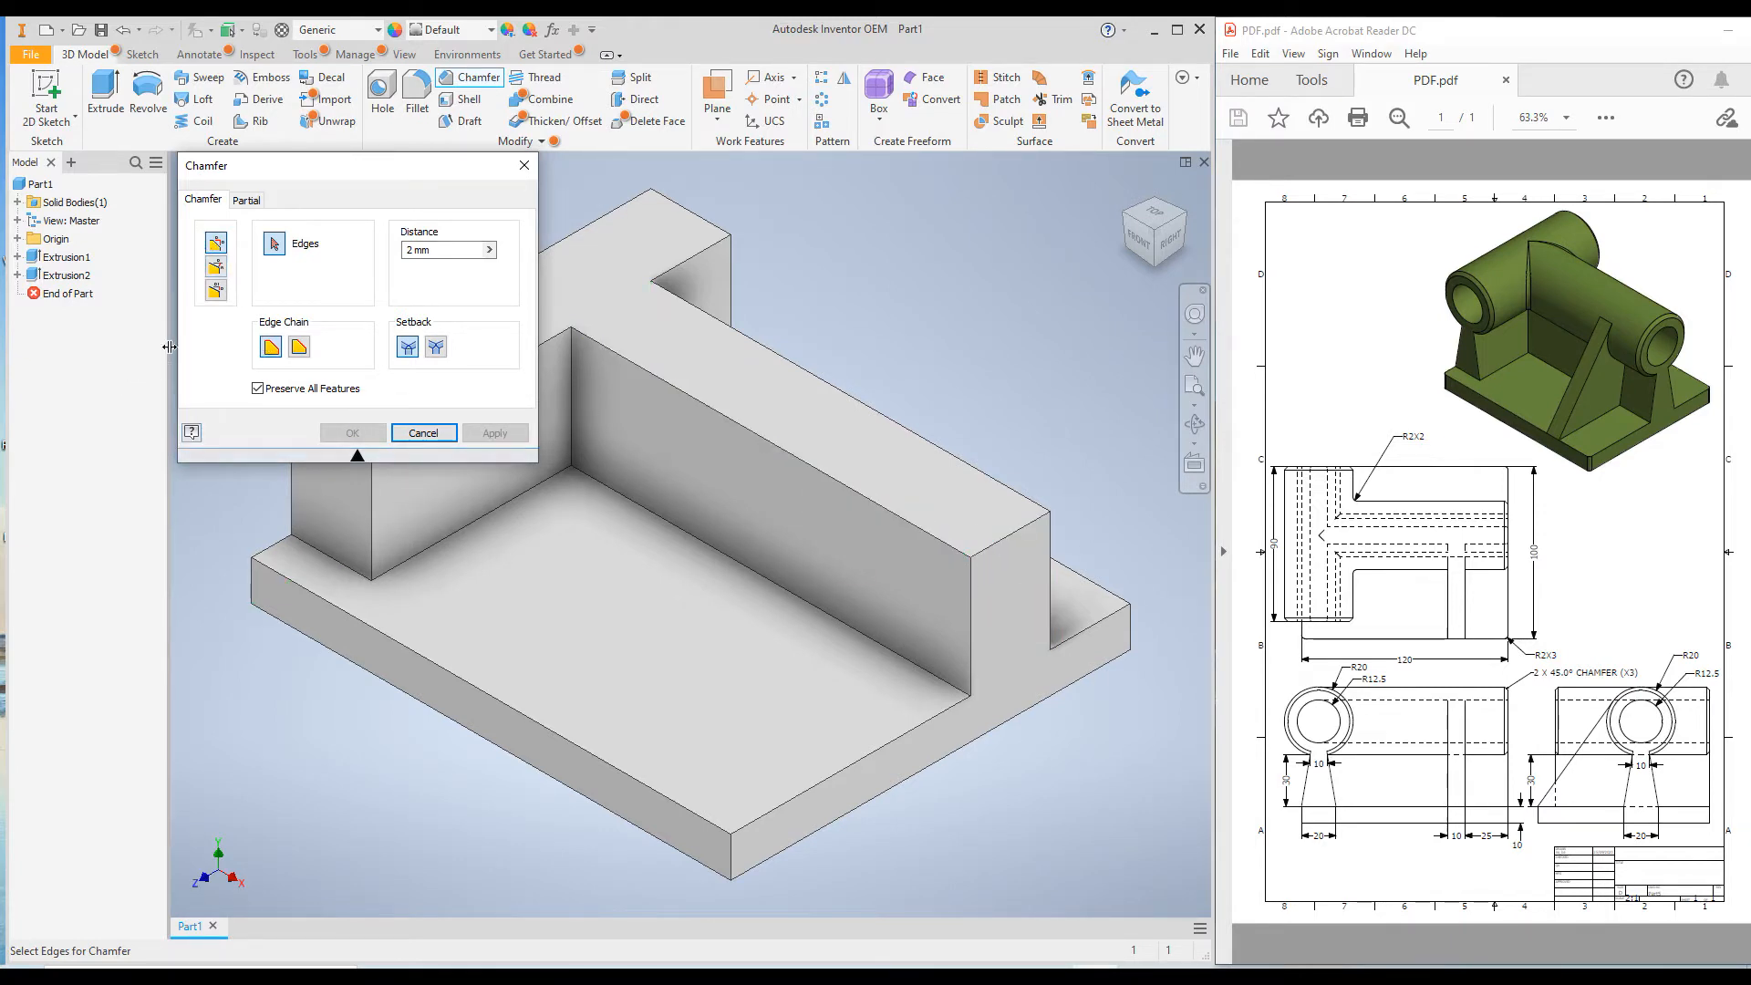
pyautogui.click(216, 292)
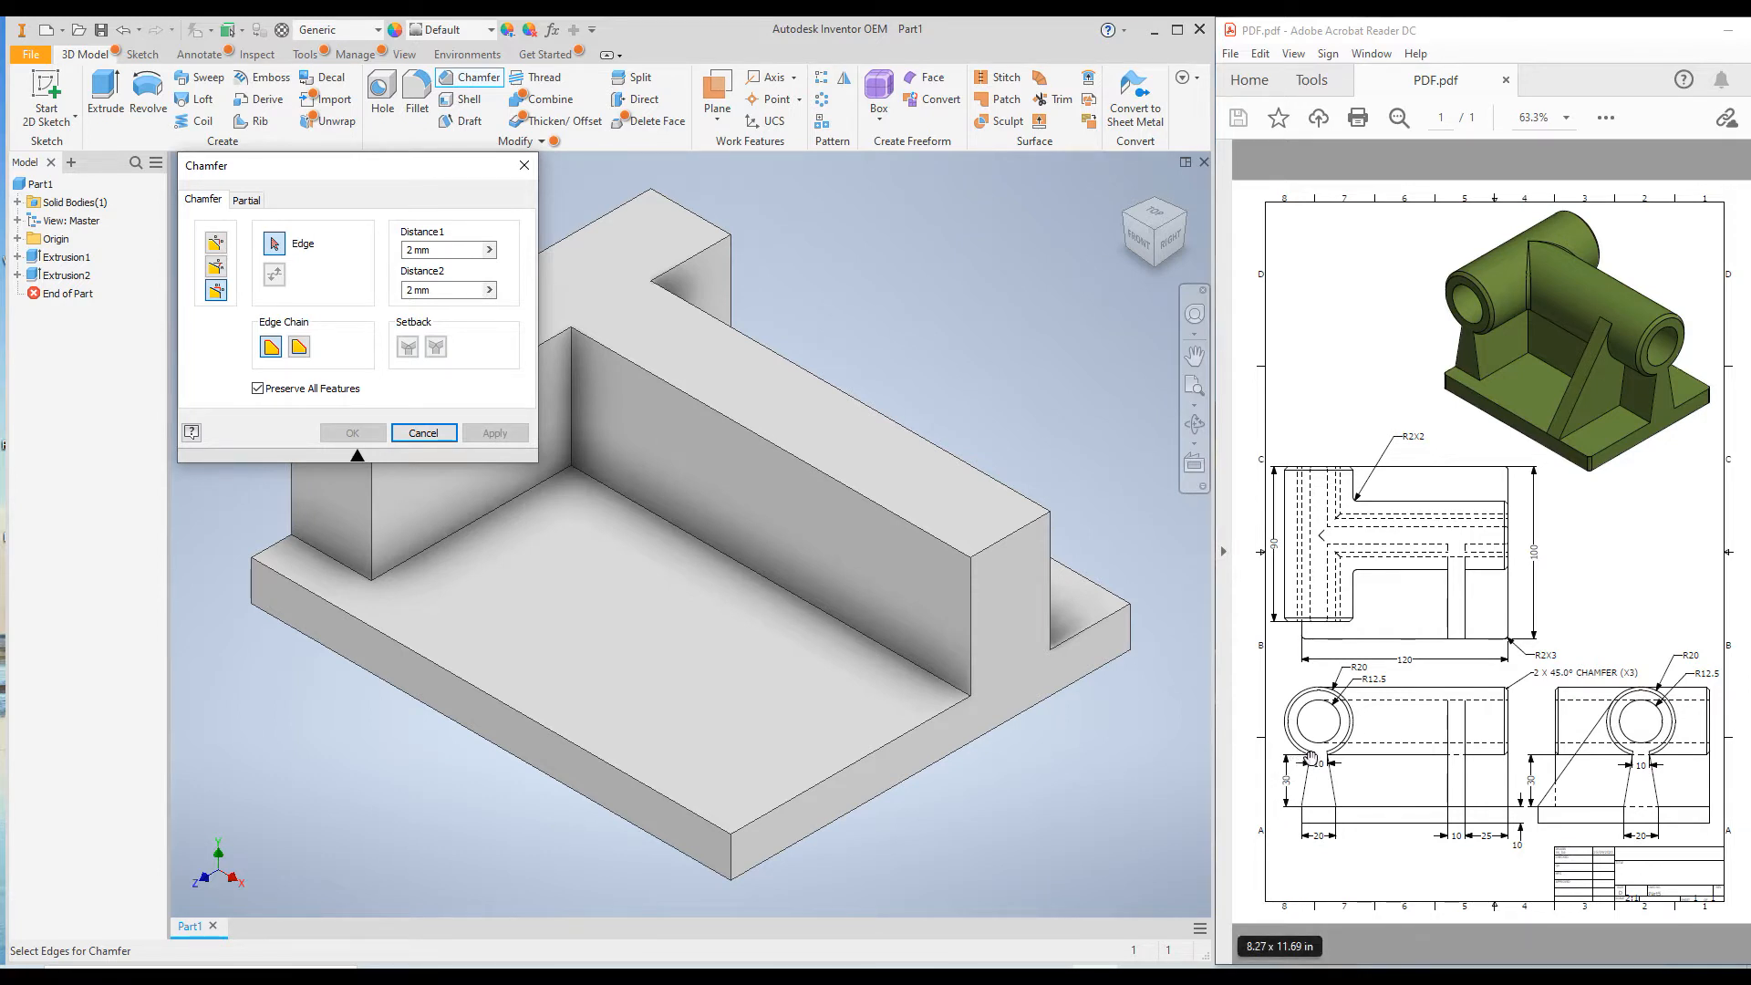
pyautogui.click(649, 376)
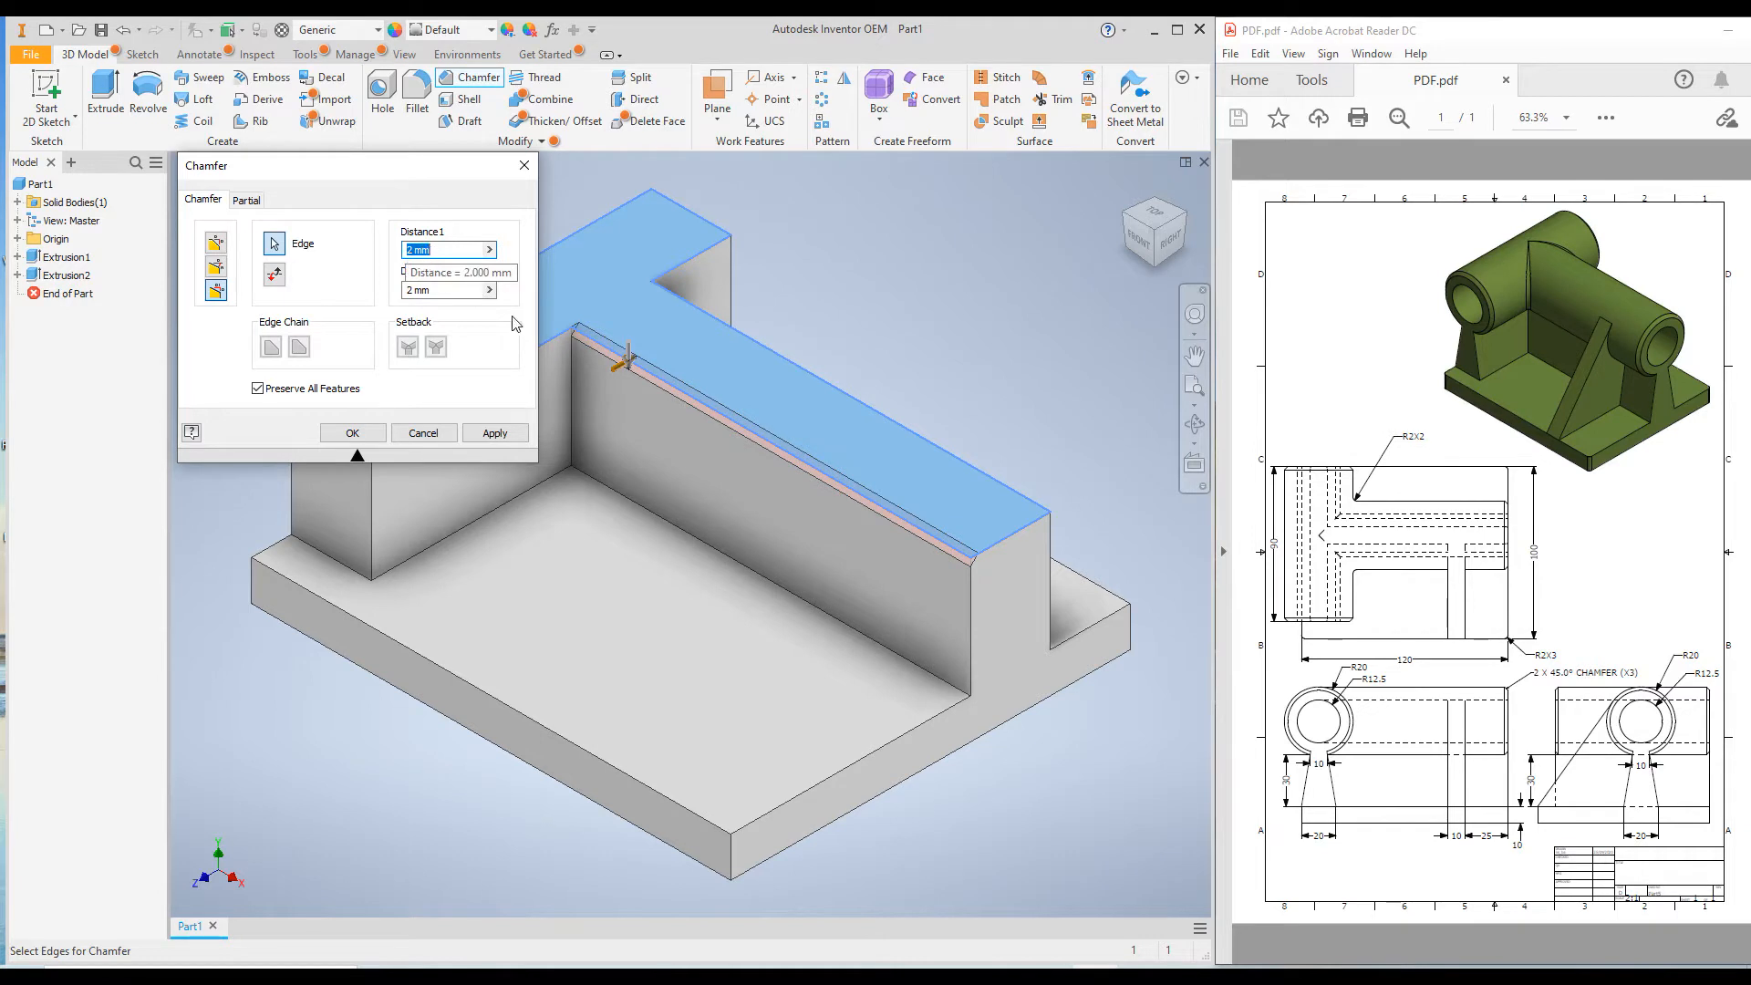
pyautogui.scroll(4, 627, 360)
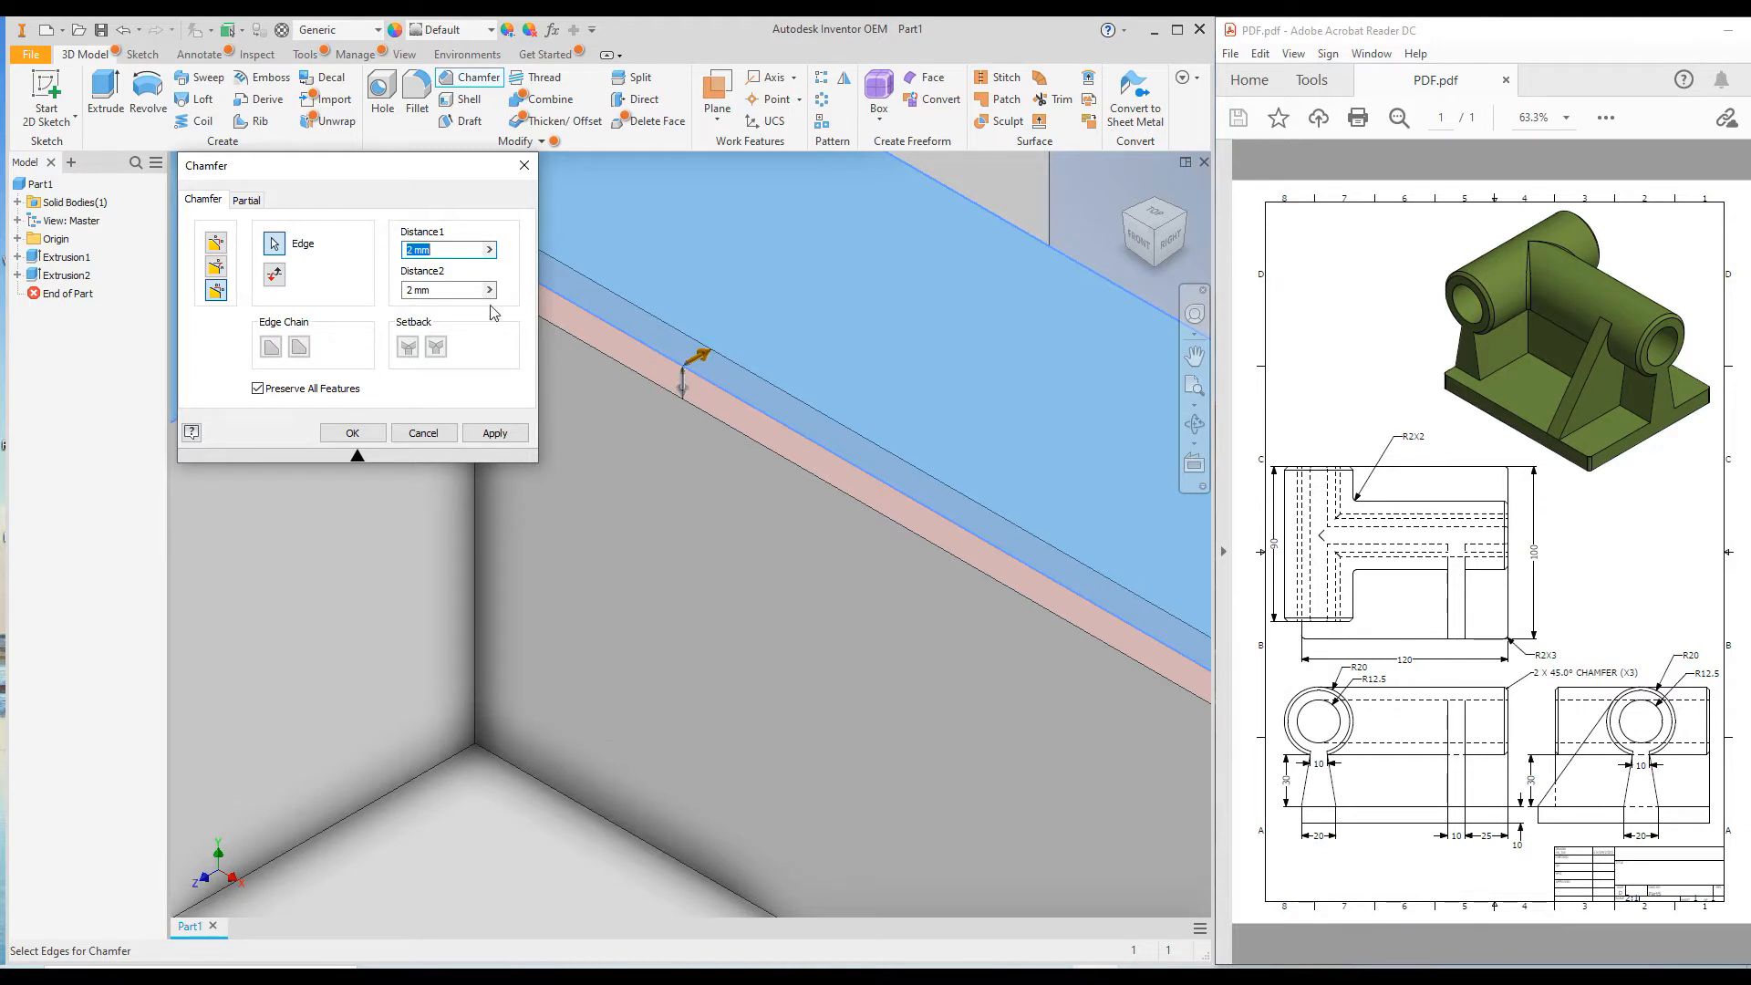
pyautogui.write('5')
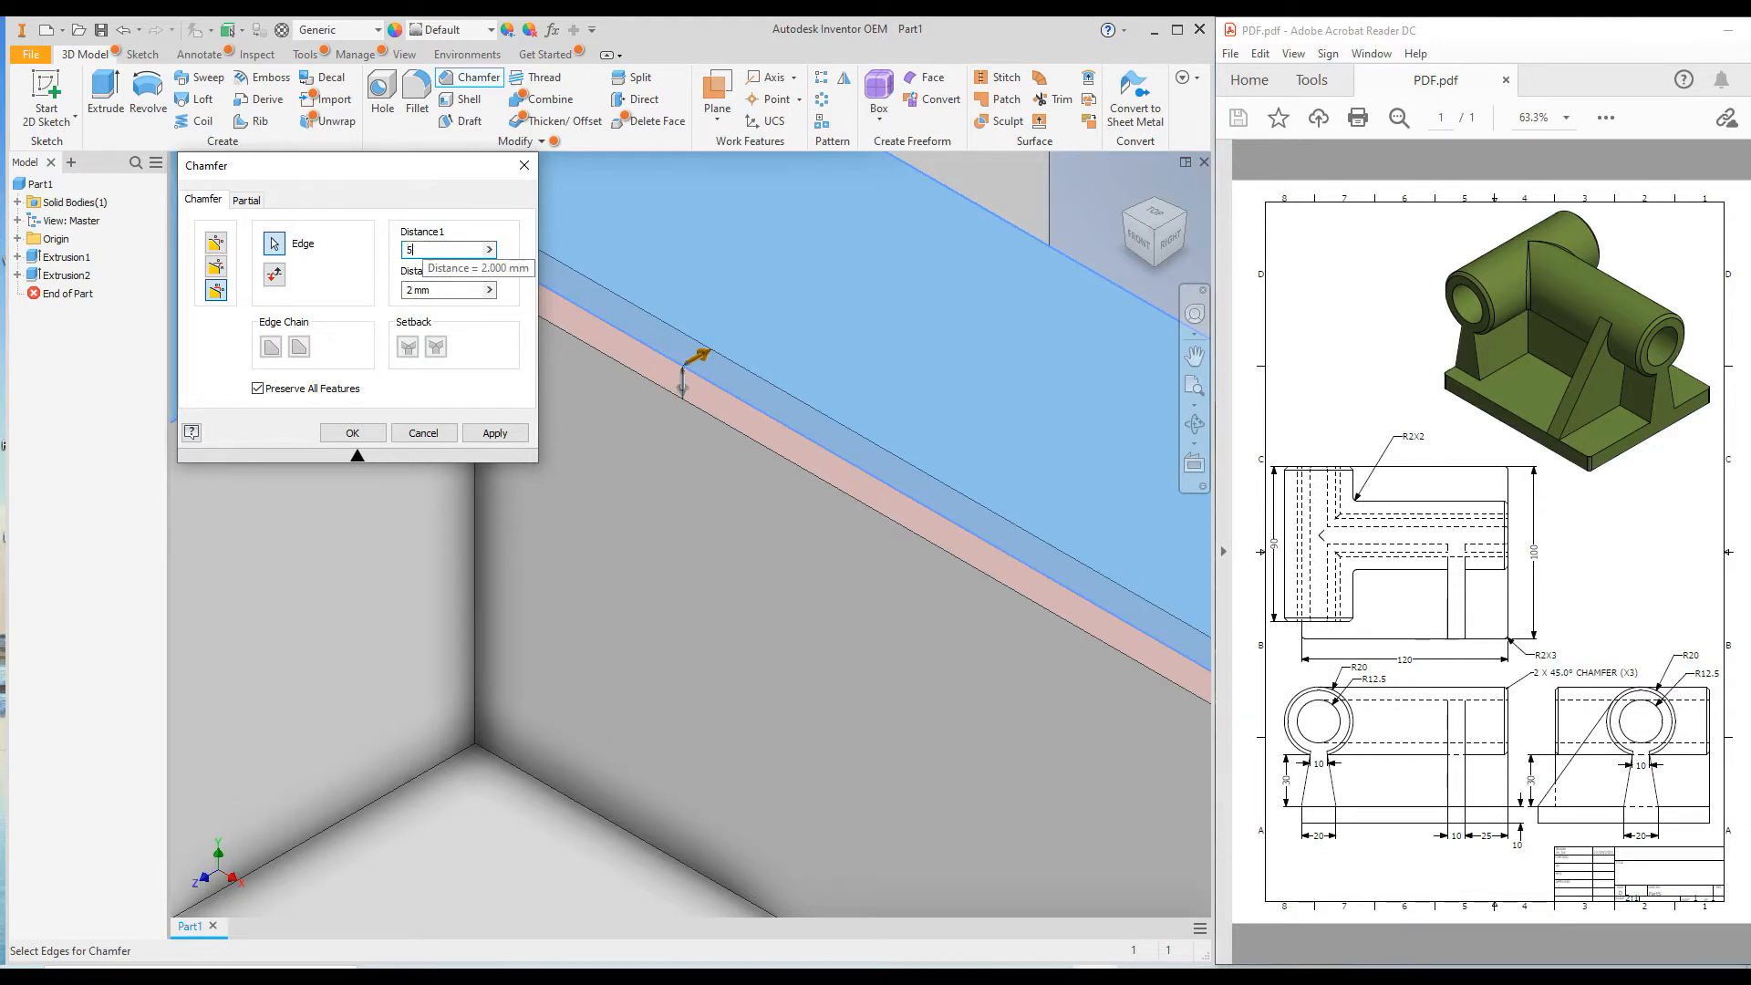
pyautogui.click(448, 290)
pyautogui.scroll(3, 802, 397)
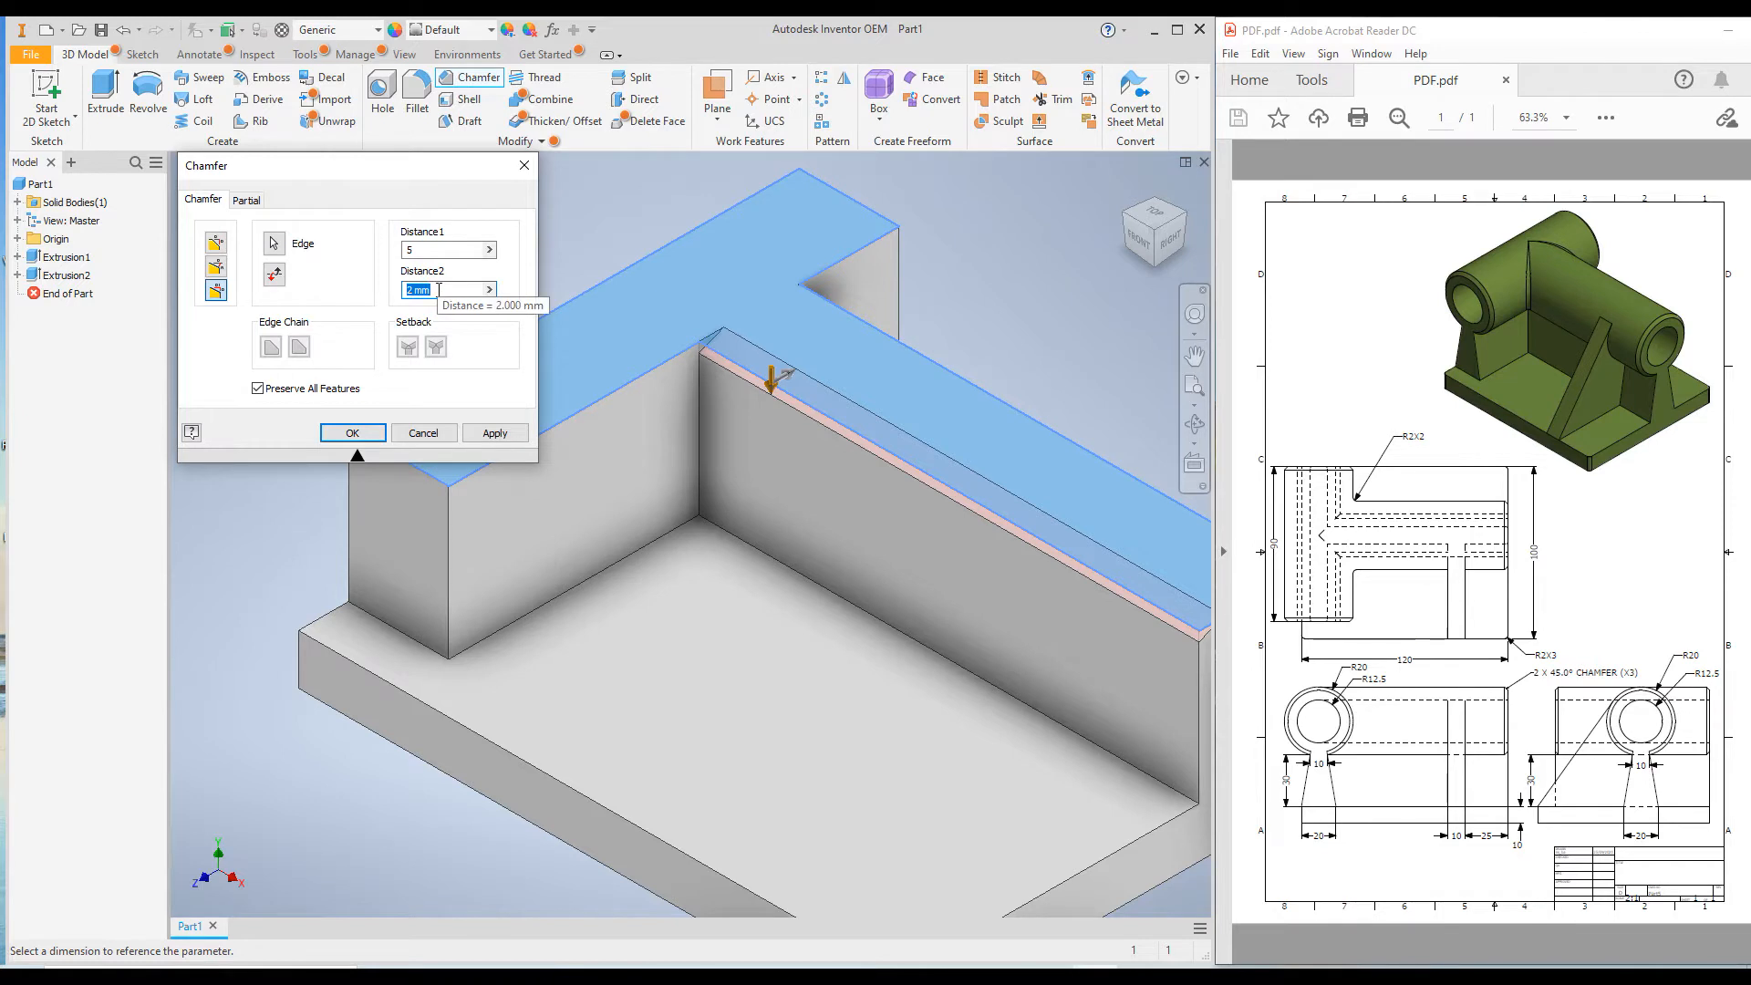
pyautogui.write('30')
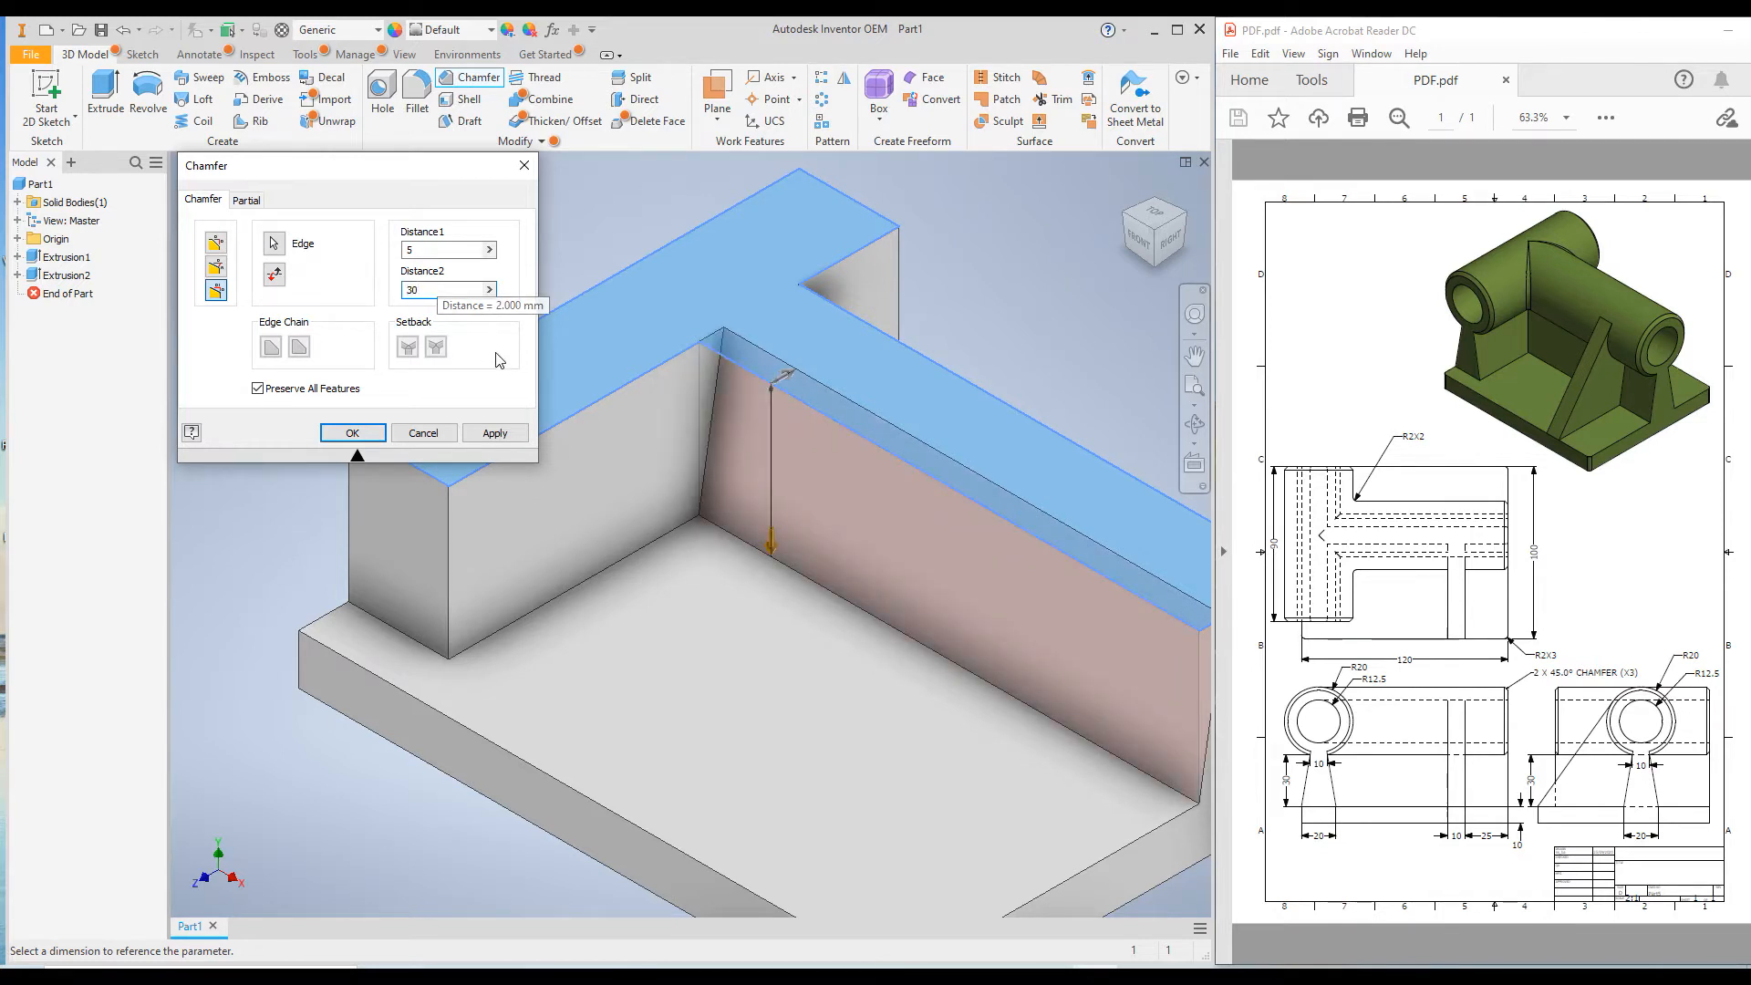
# Apply the 5 by 30 mm chamfer to the short wall's inner upper edge and to the long wall's front upper edge.
pyautogui.scroll(4, 799, 514)
pyautogui.scroll(-3, 846, 527)
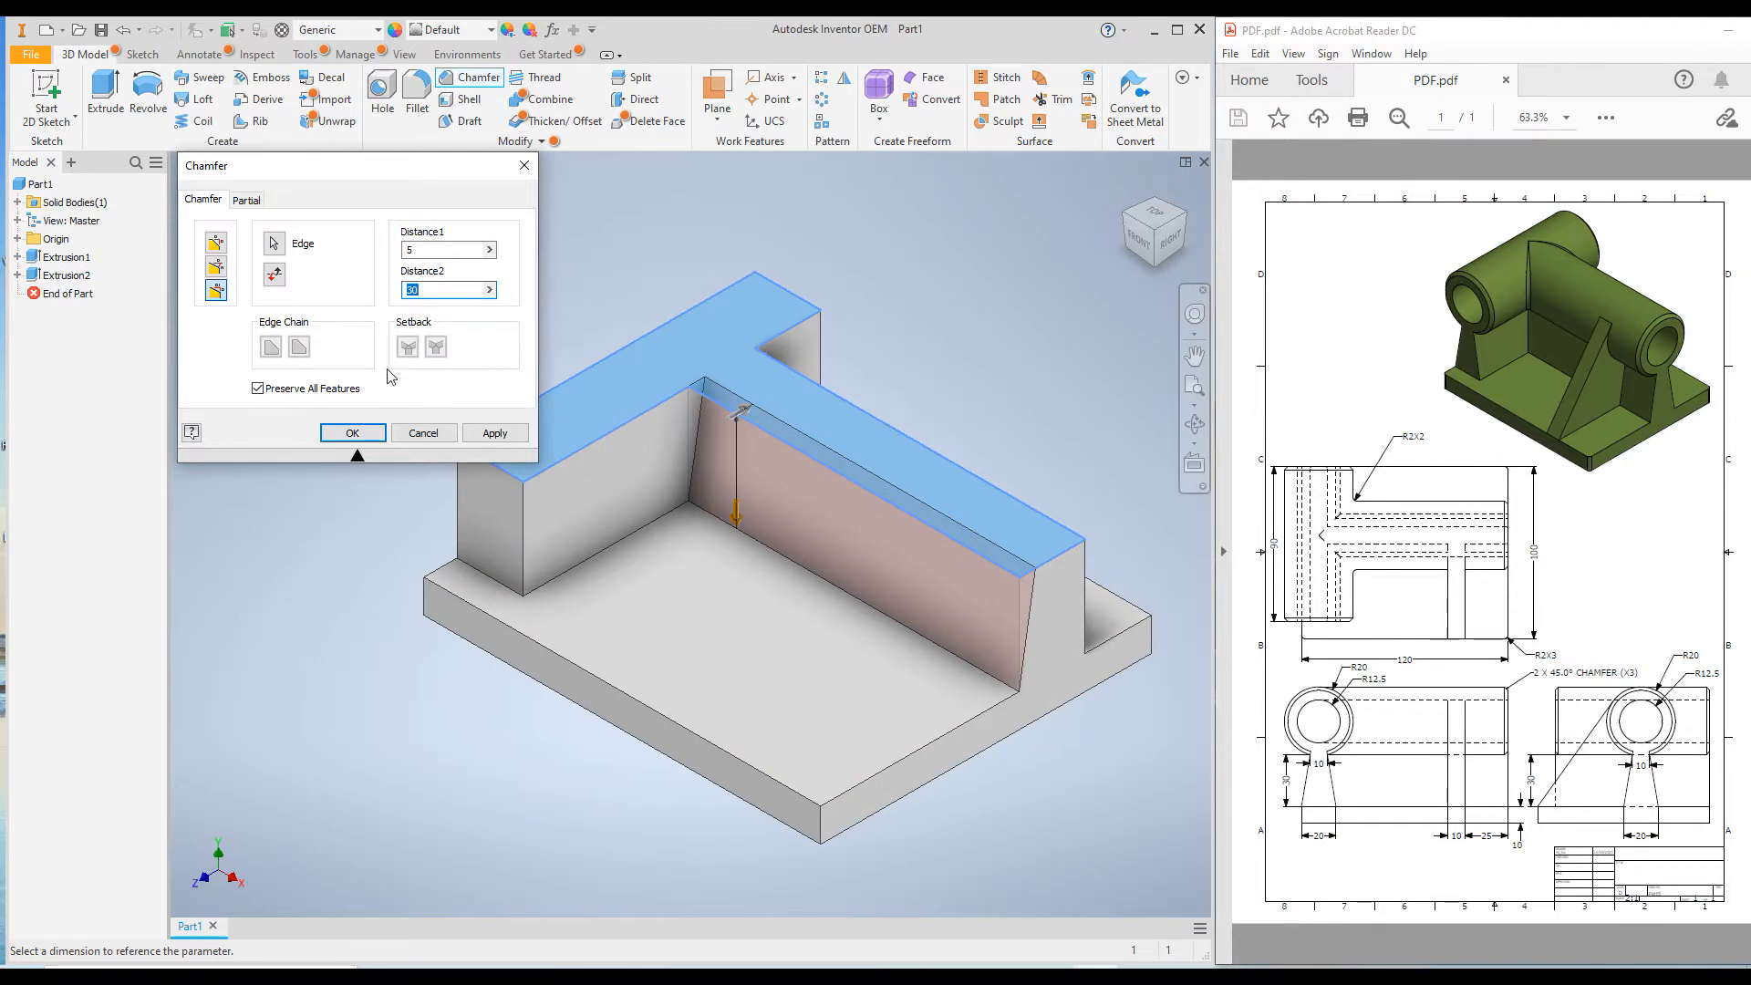
pyautogui.click(274, 242)
pyautogui.click(617, 425)
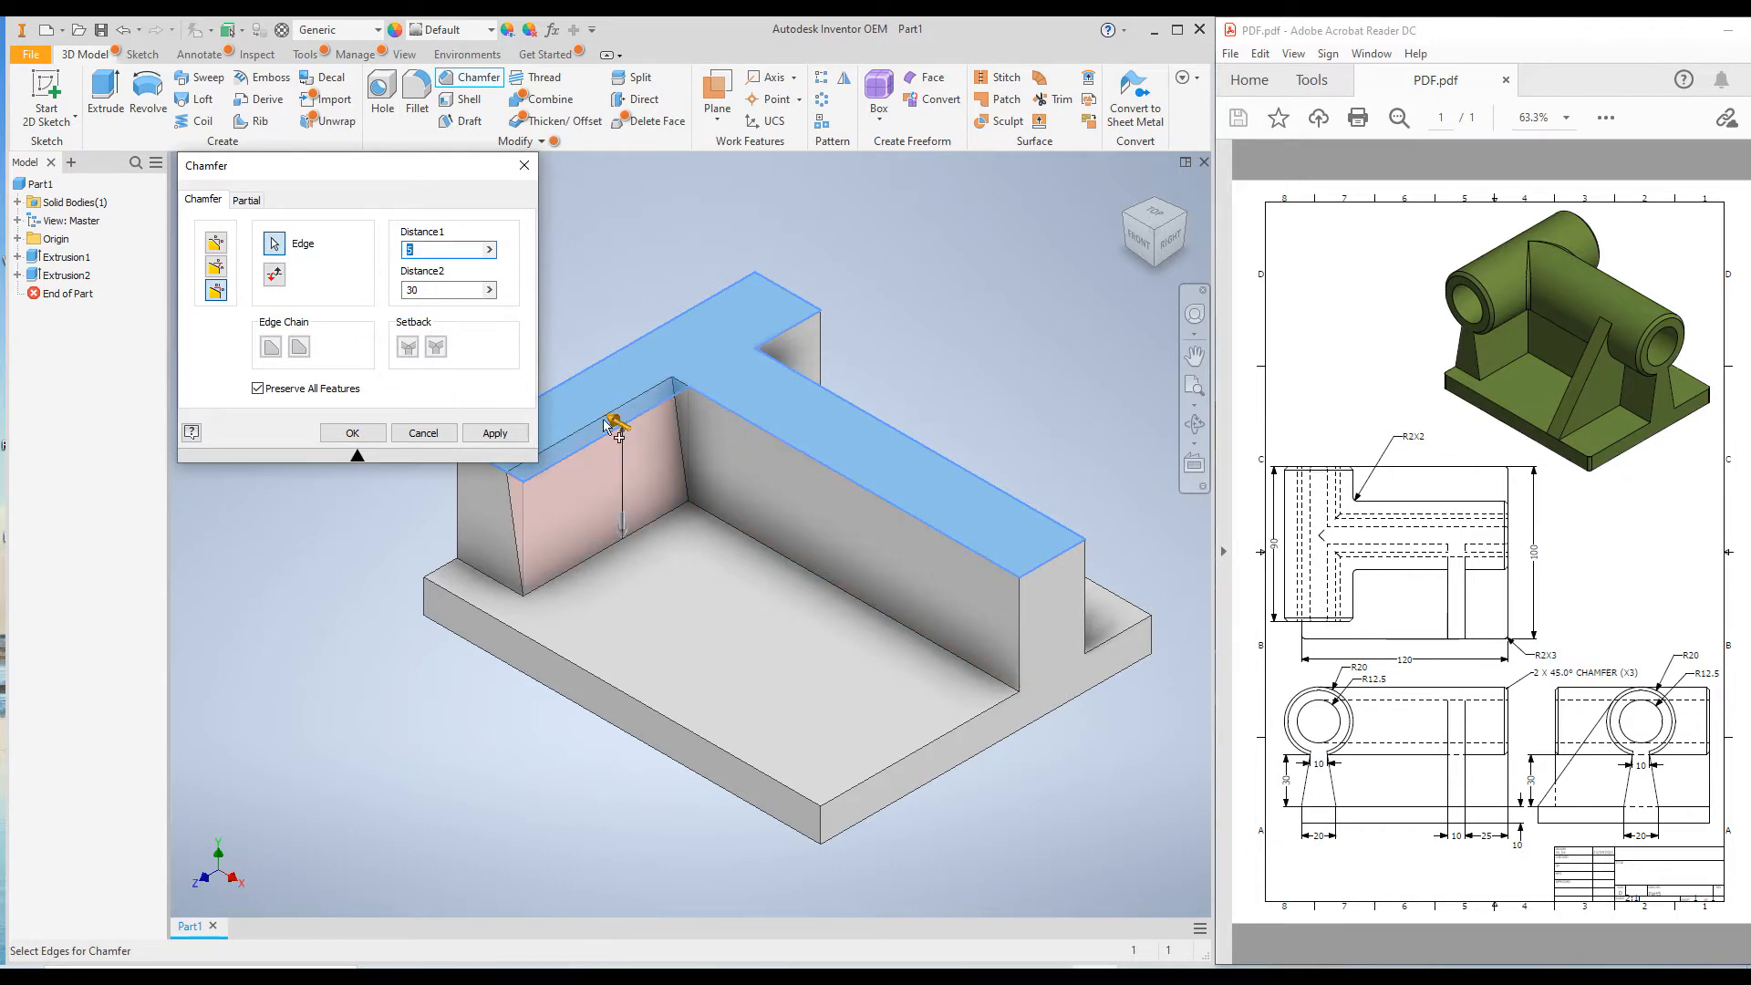
pyautogui.click(493, 434)
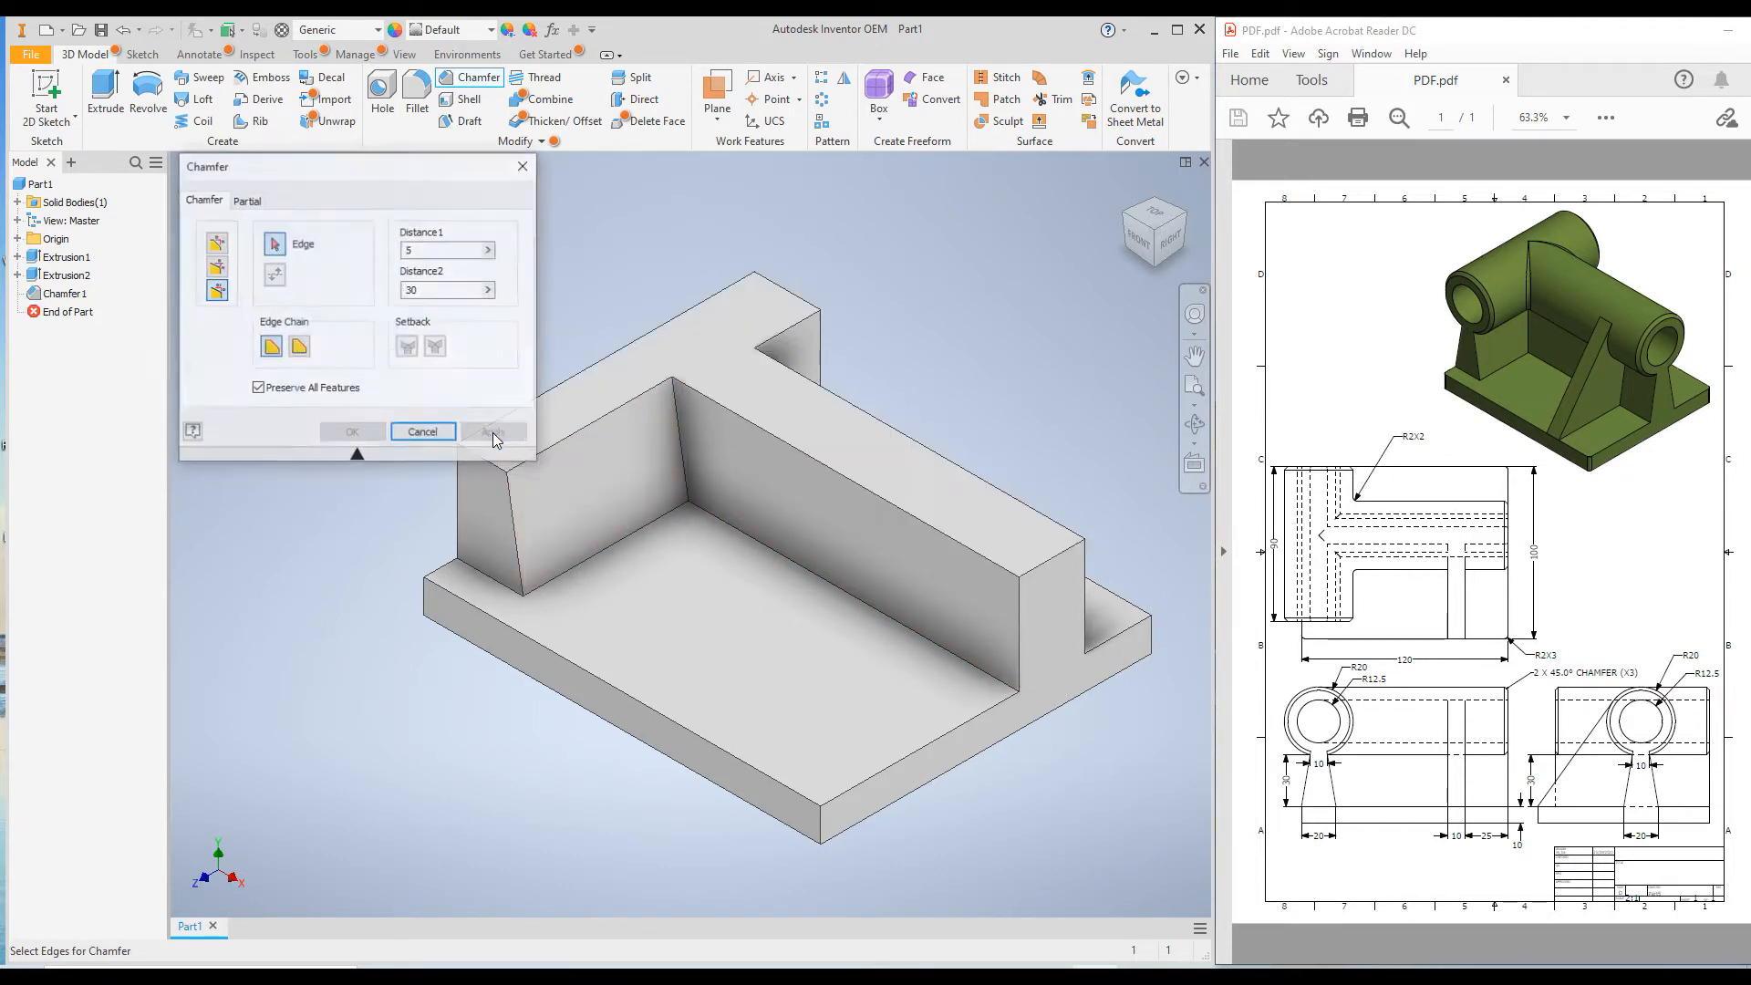
pyautogui.click(713, 407)
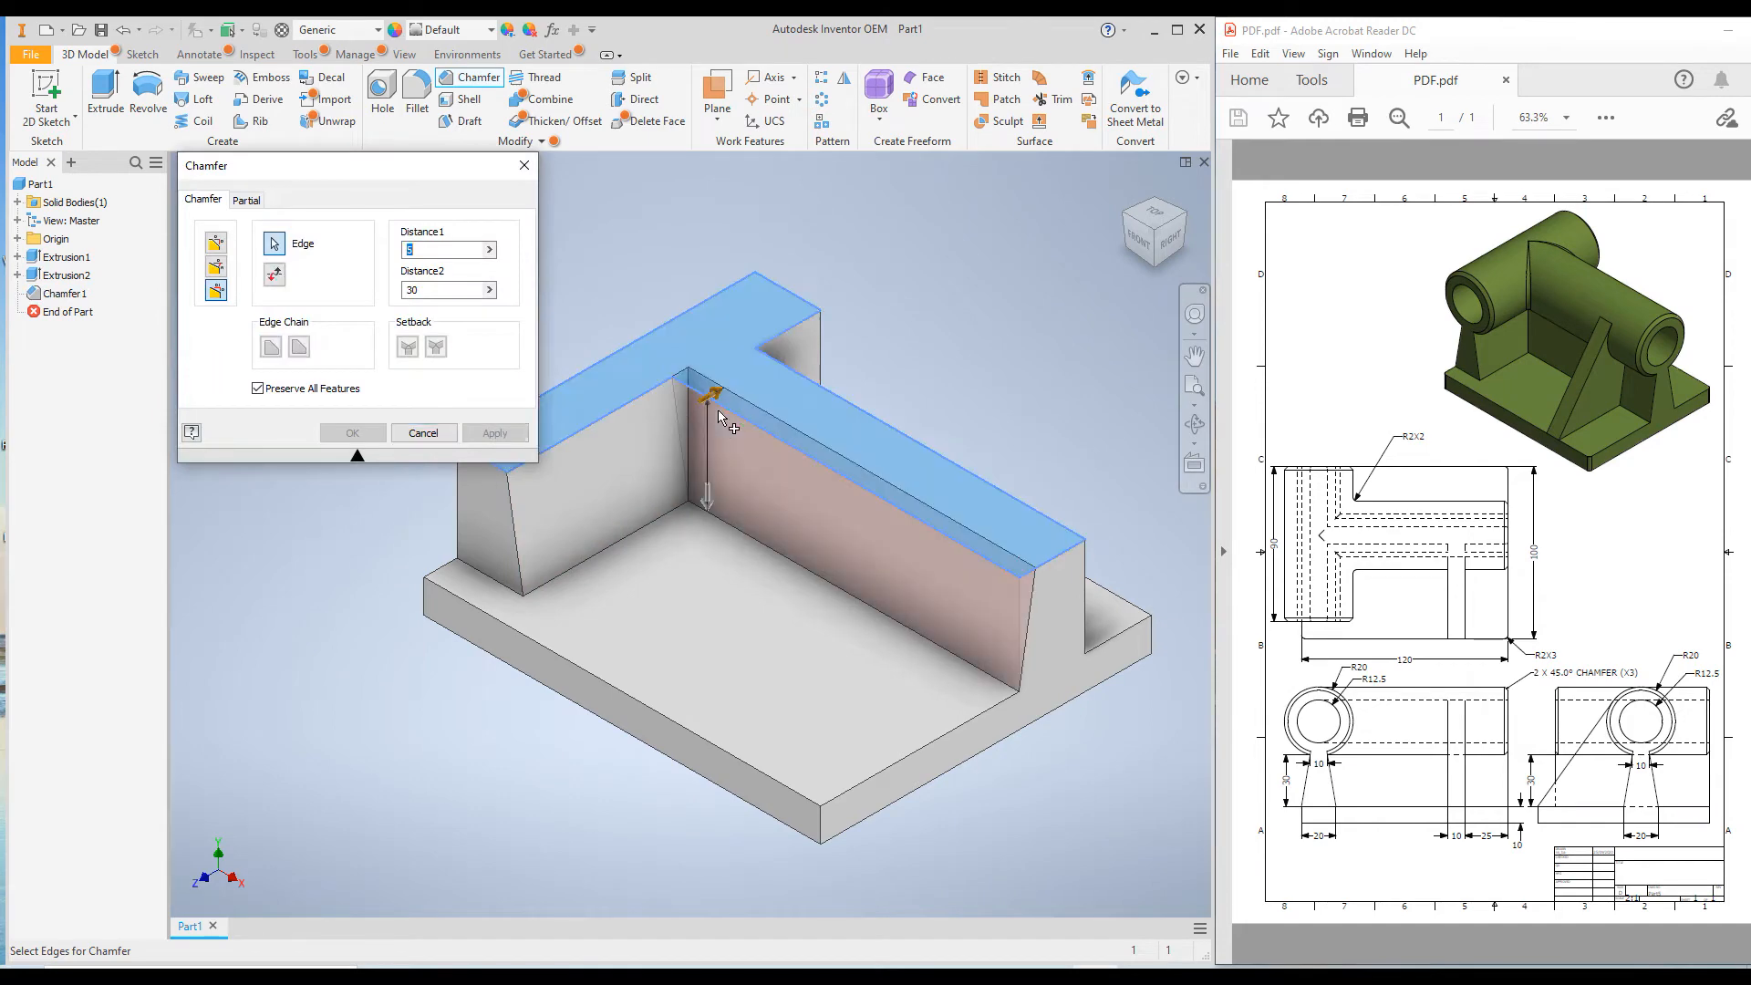
pyautogui.click(494, 434)
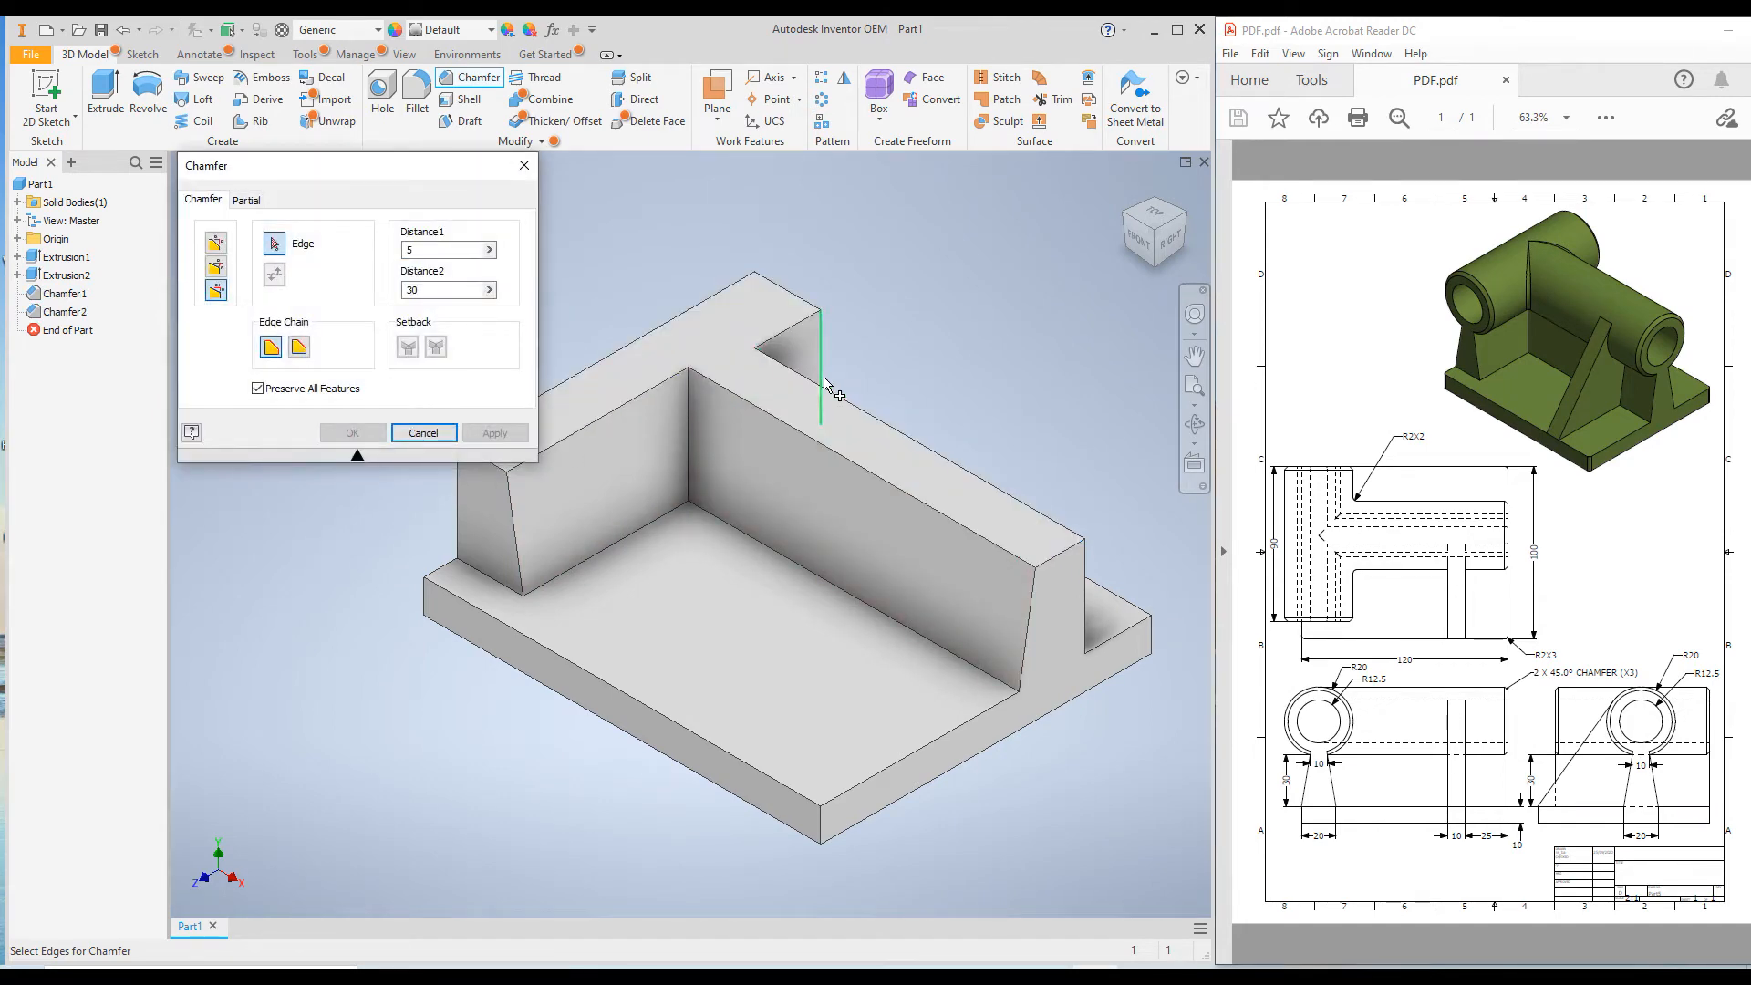
# Chamfer the long wall's back upper edge and the short wall's inner edge behind it by 5 by 30 mm.
pyautogui.click(815, 389)
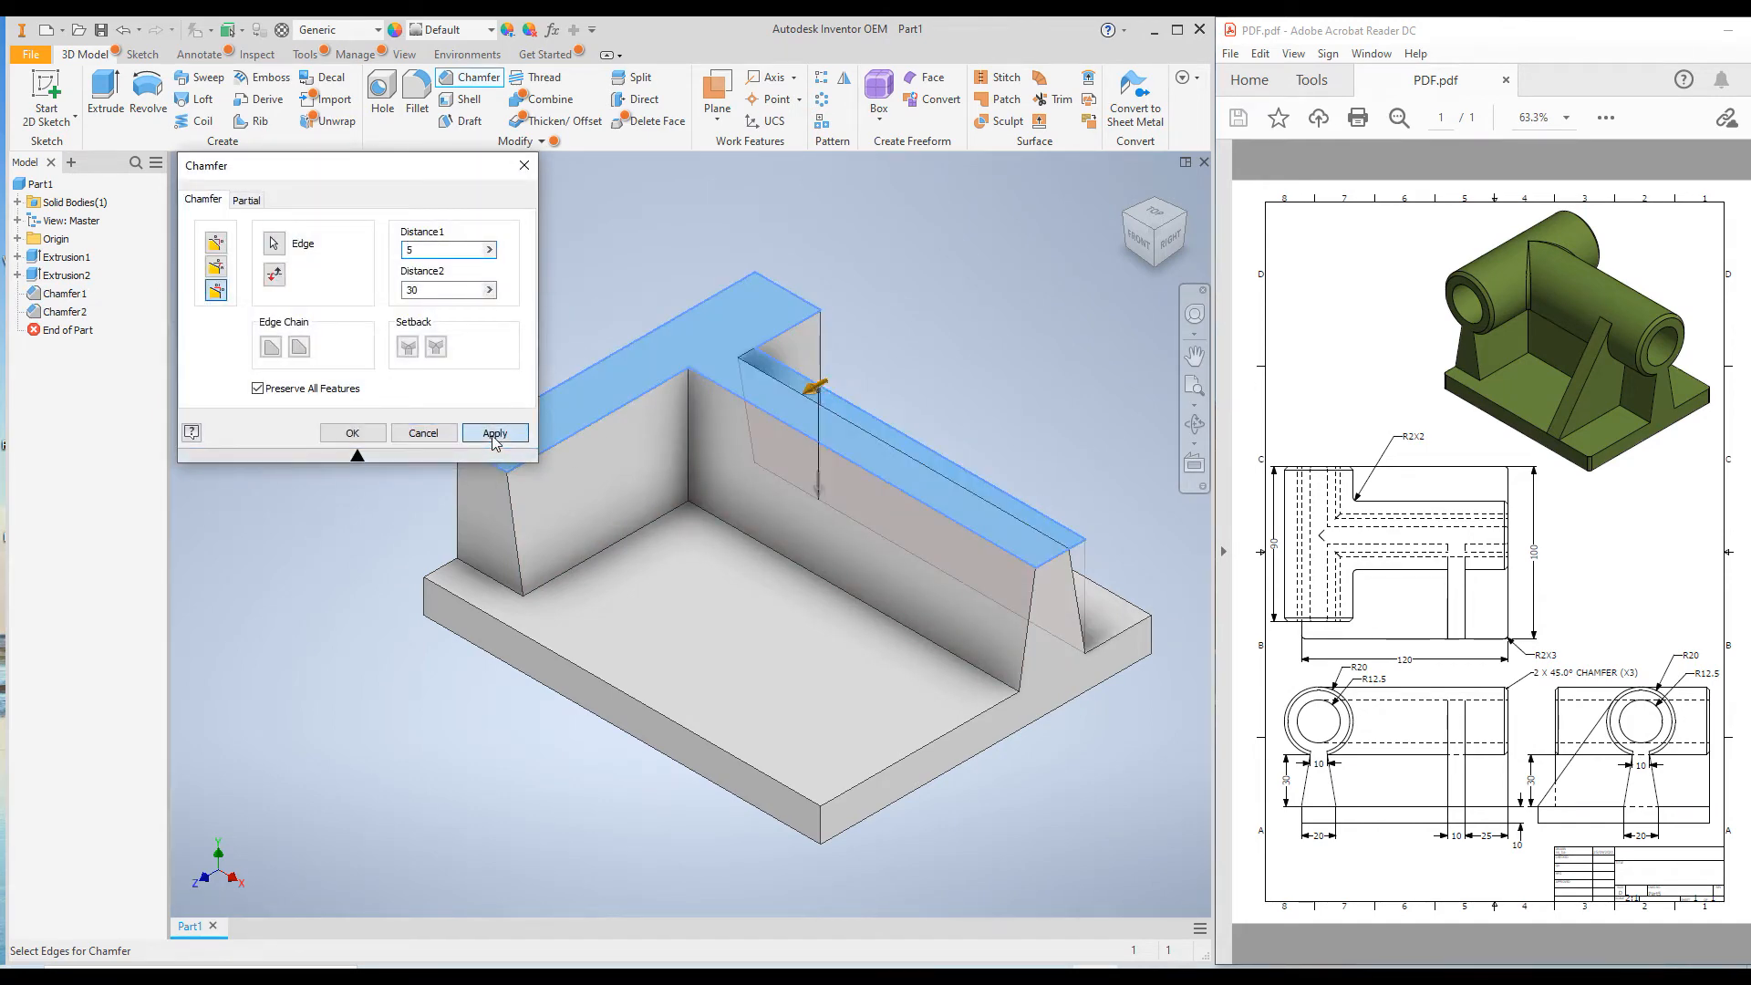
pyautogui.click(492, 435)
pyautogui.click(773, 335)
pyautogui.click(493, 434)
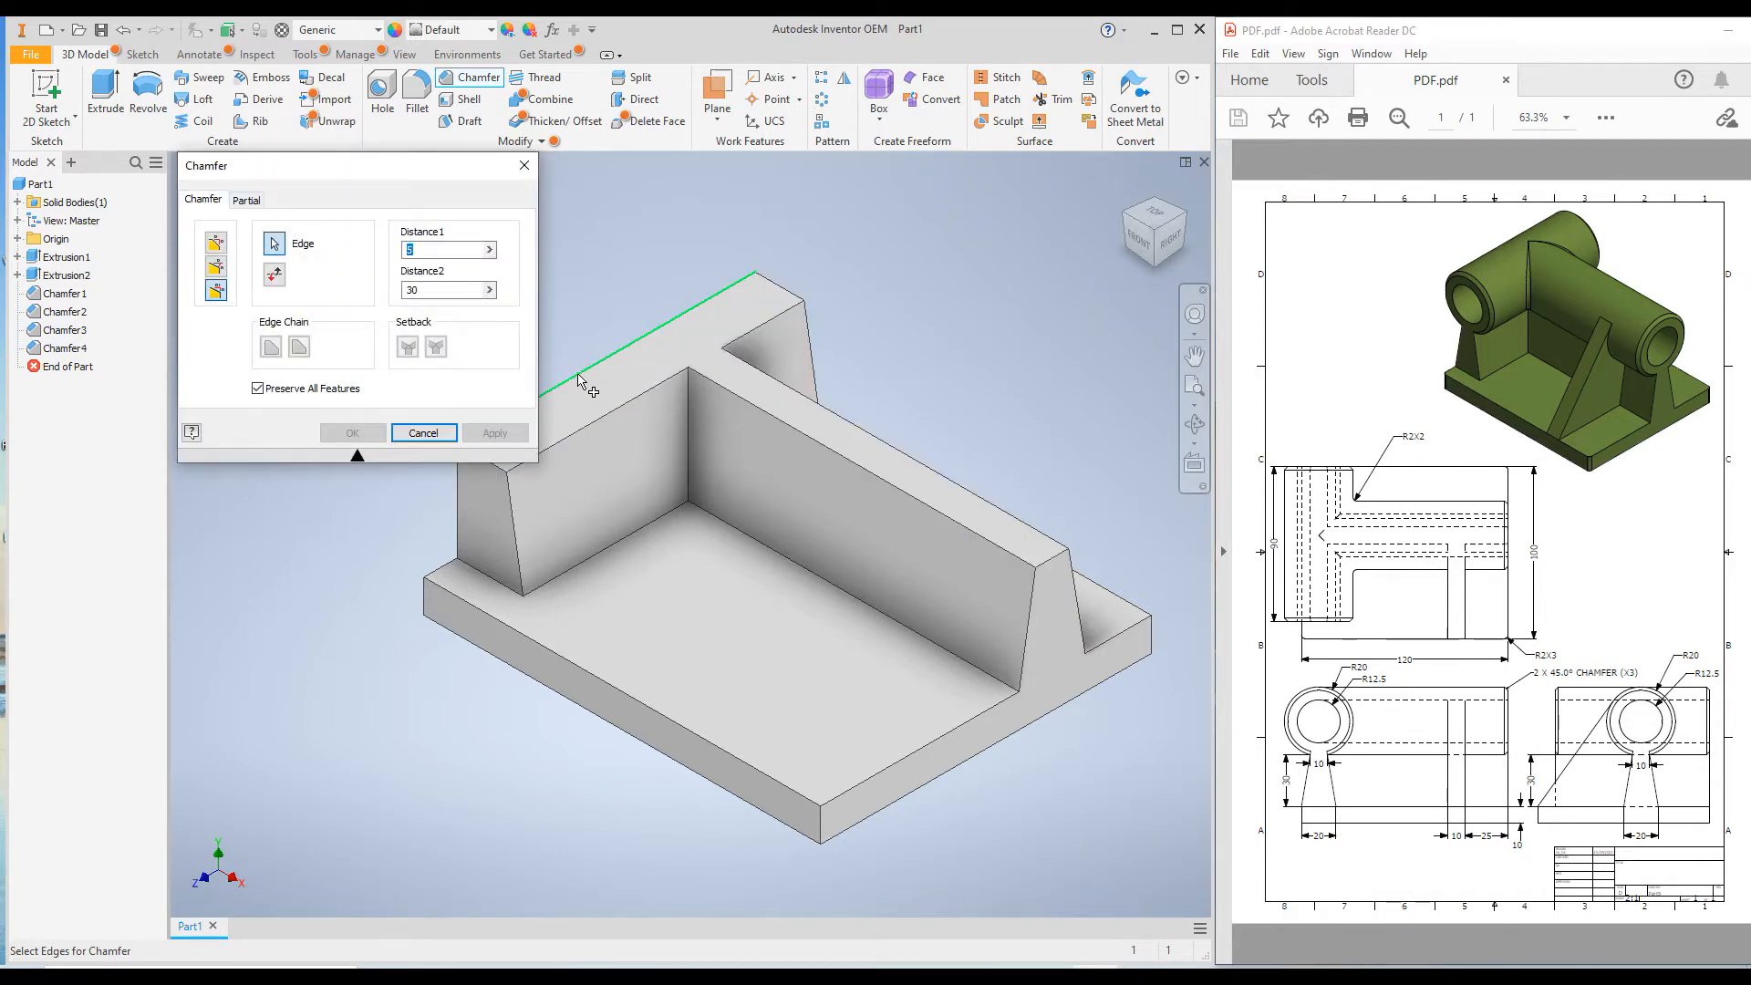
# Chamfer the outer upper edge of the short wall by 5 by 30 mm and finish the chamfer command.
pyautogui.click(580, 377)
pyautogui.press('Return')
pyautogui.scroll(-3, 944, 602)
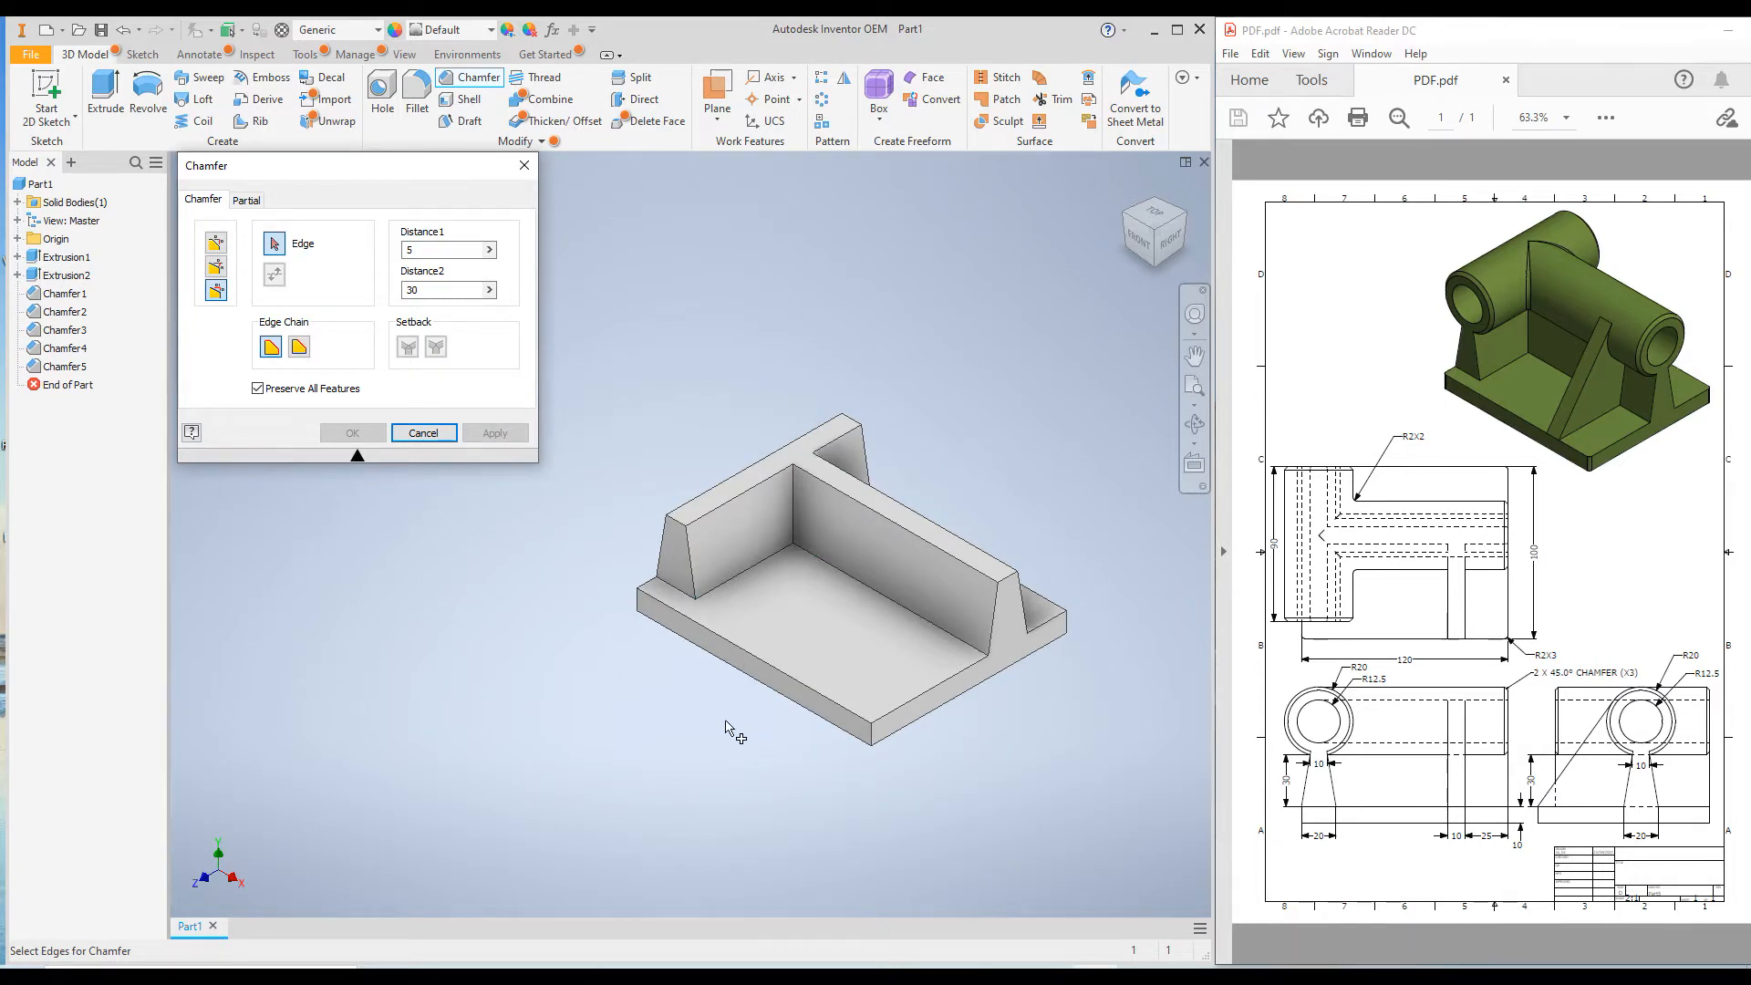
pyautogui.keyDown('shift'); pyautogui.moveTo(723, 715); pyautogui.dragTo(793, 790, button='middle'); pyautogui.keyUp('shift')
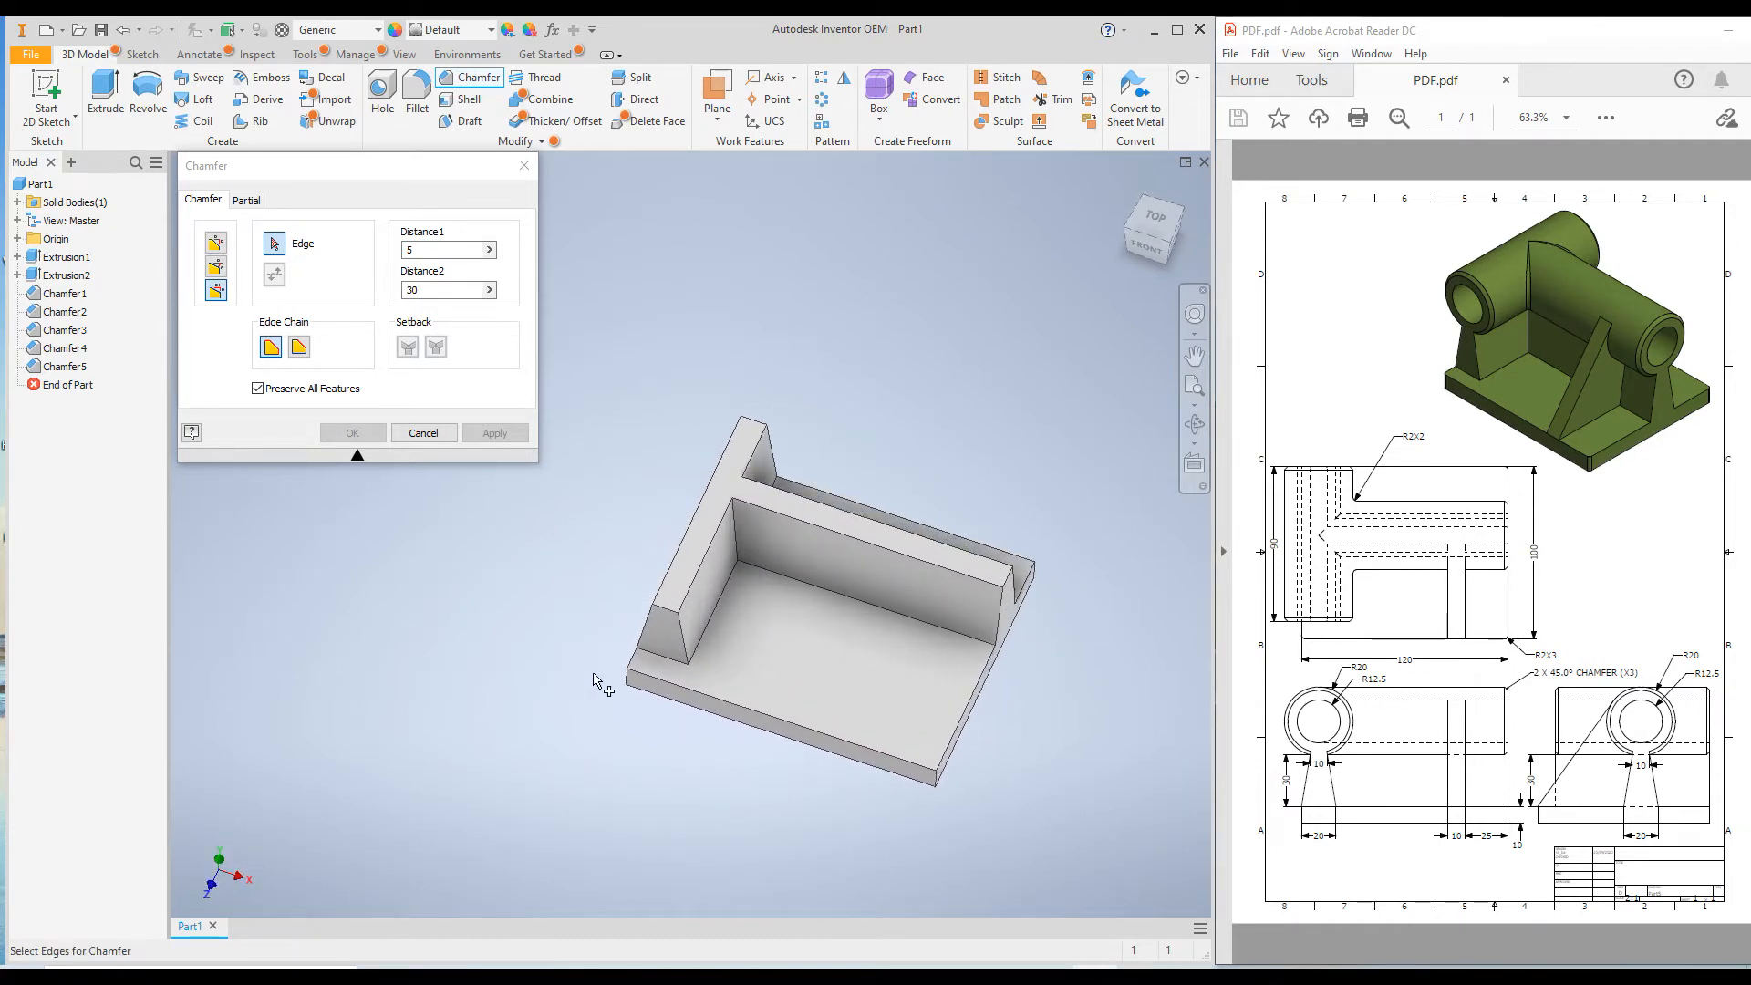
pyautogui.click(423, 432)
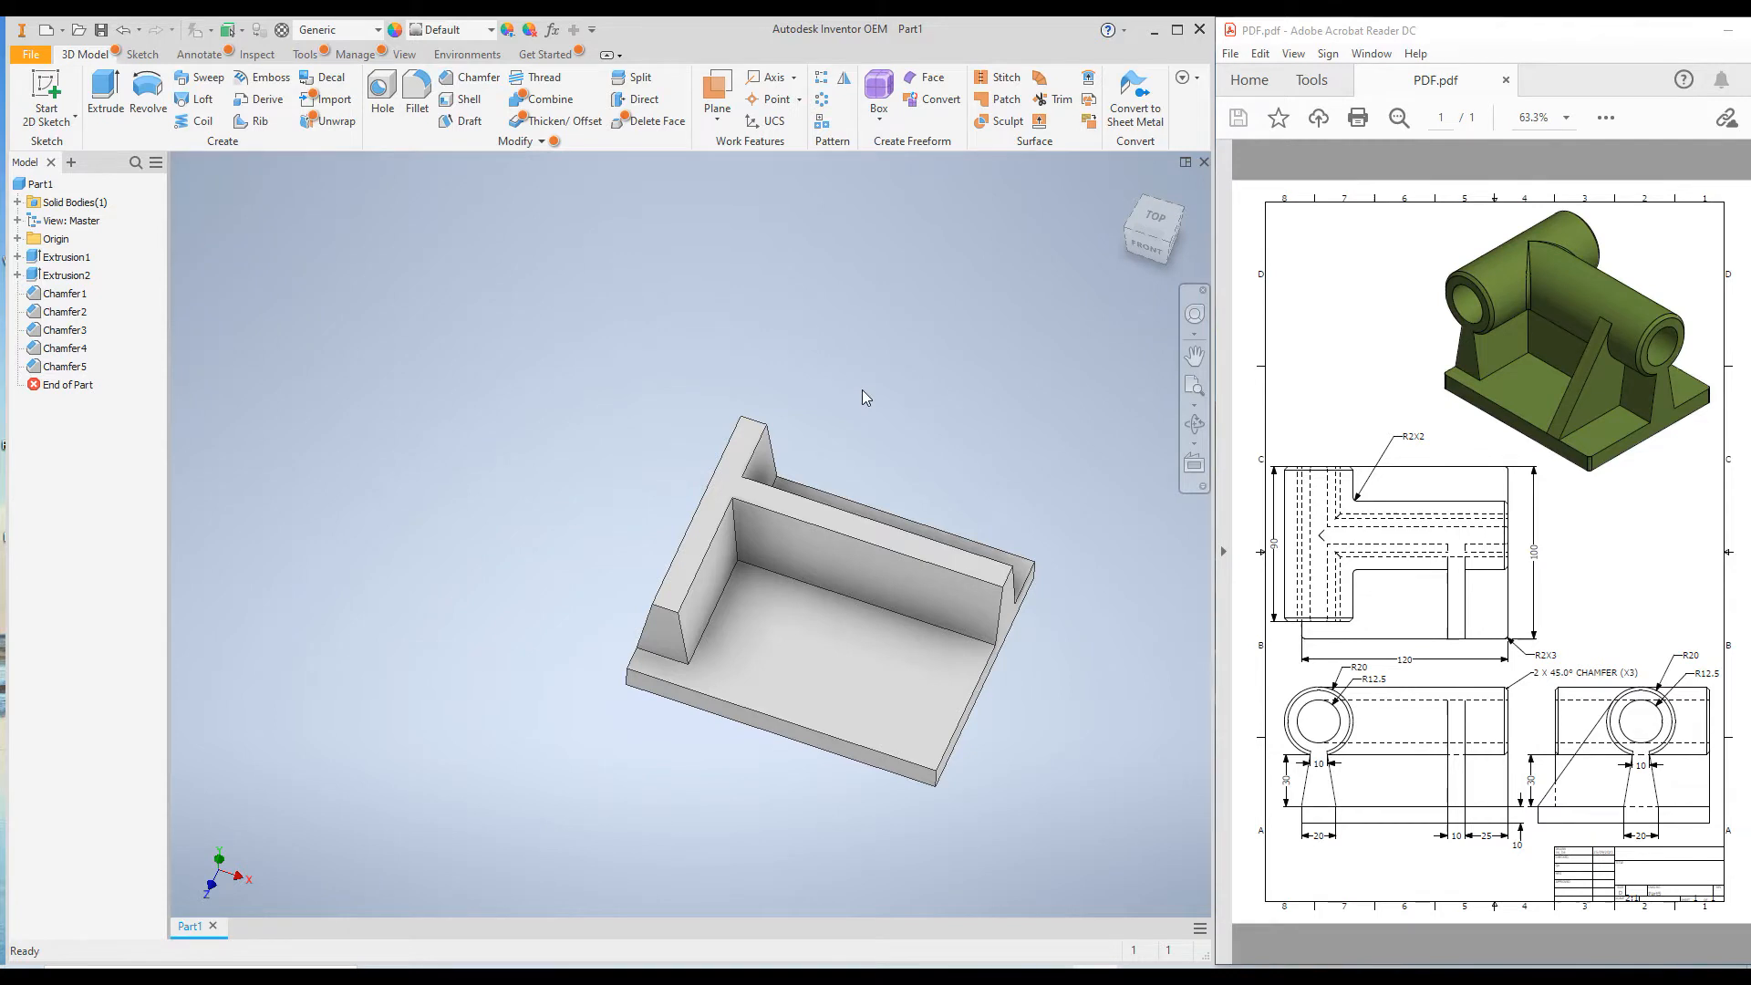
# Start a new sketch on the back end face of the short wall.
pyautogui.click(1124, 186)
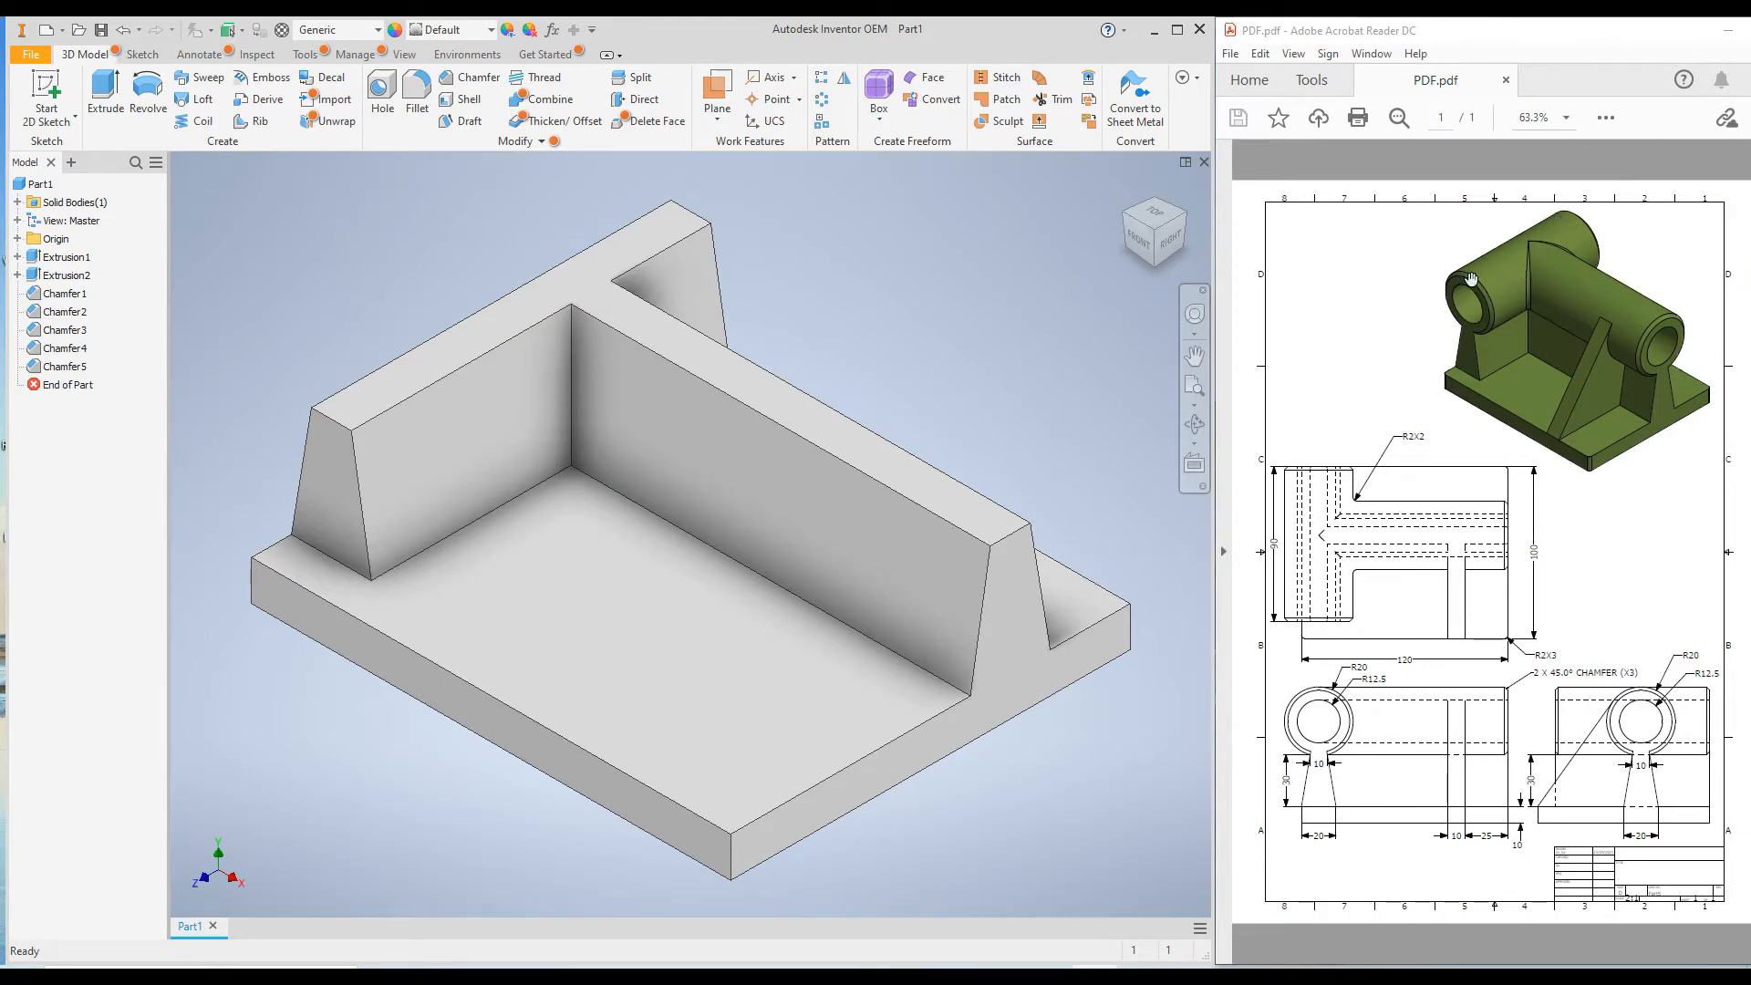
pyautogui.scroll(-5, 919, 430)
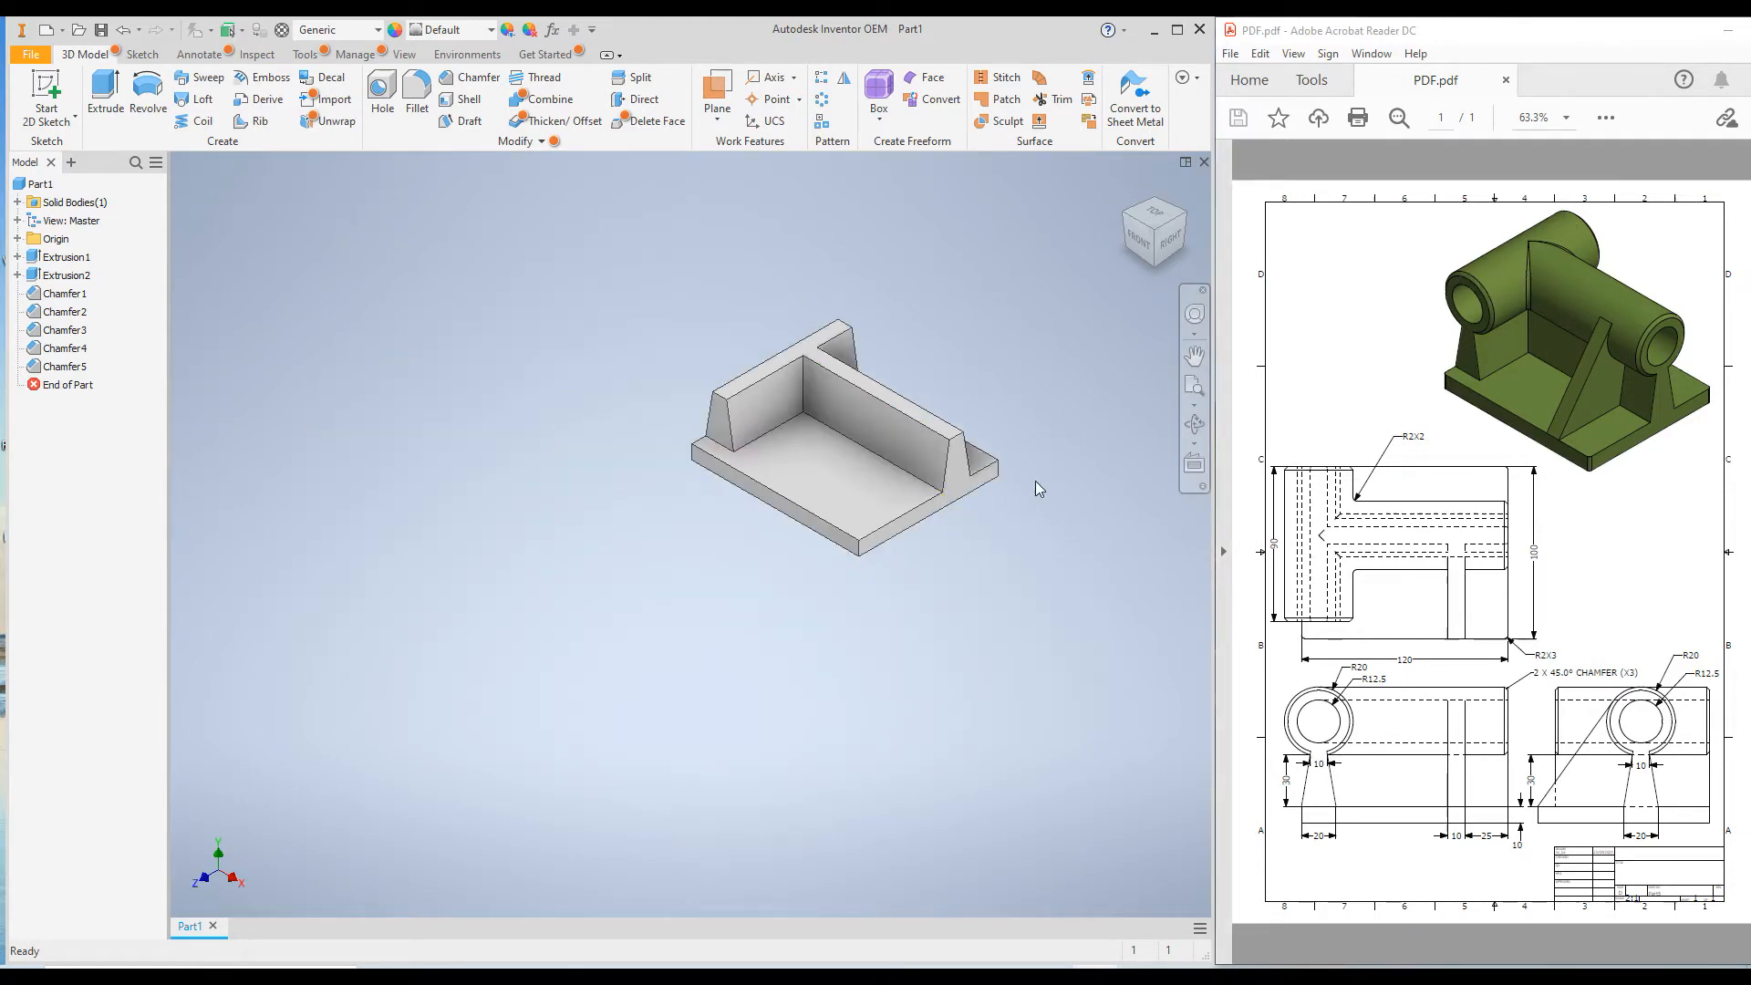
pyautogui.moveTo(1005, 536); pyautogui.dragTo(552, 551, button='middle')
pyautogui.keyDown('shift'); pyautogui.moveTo(804, 645); pyautogui.dragTo(778, 434, button='middle'); pyautogui.keyUp('shift')
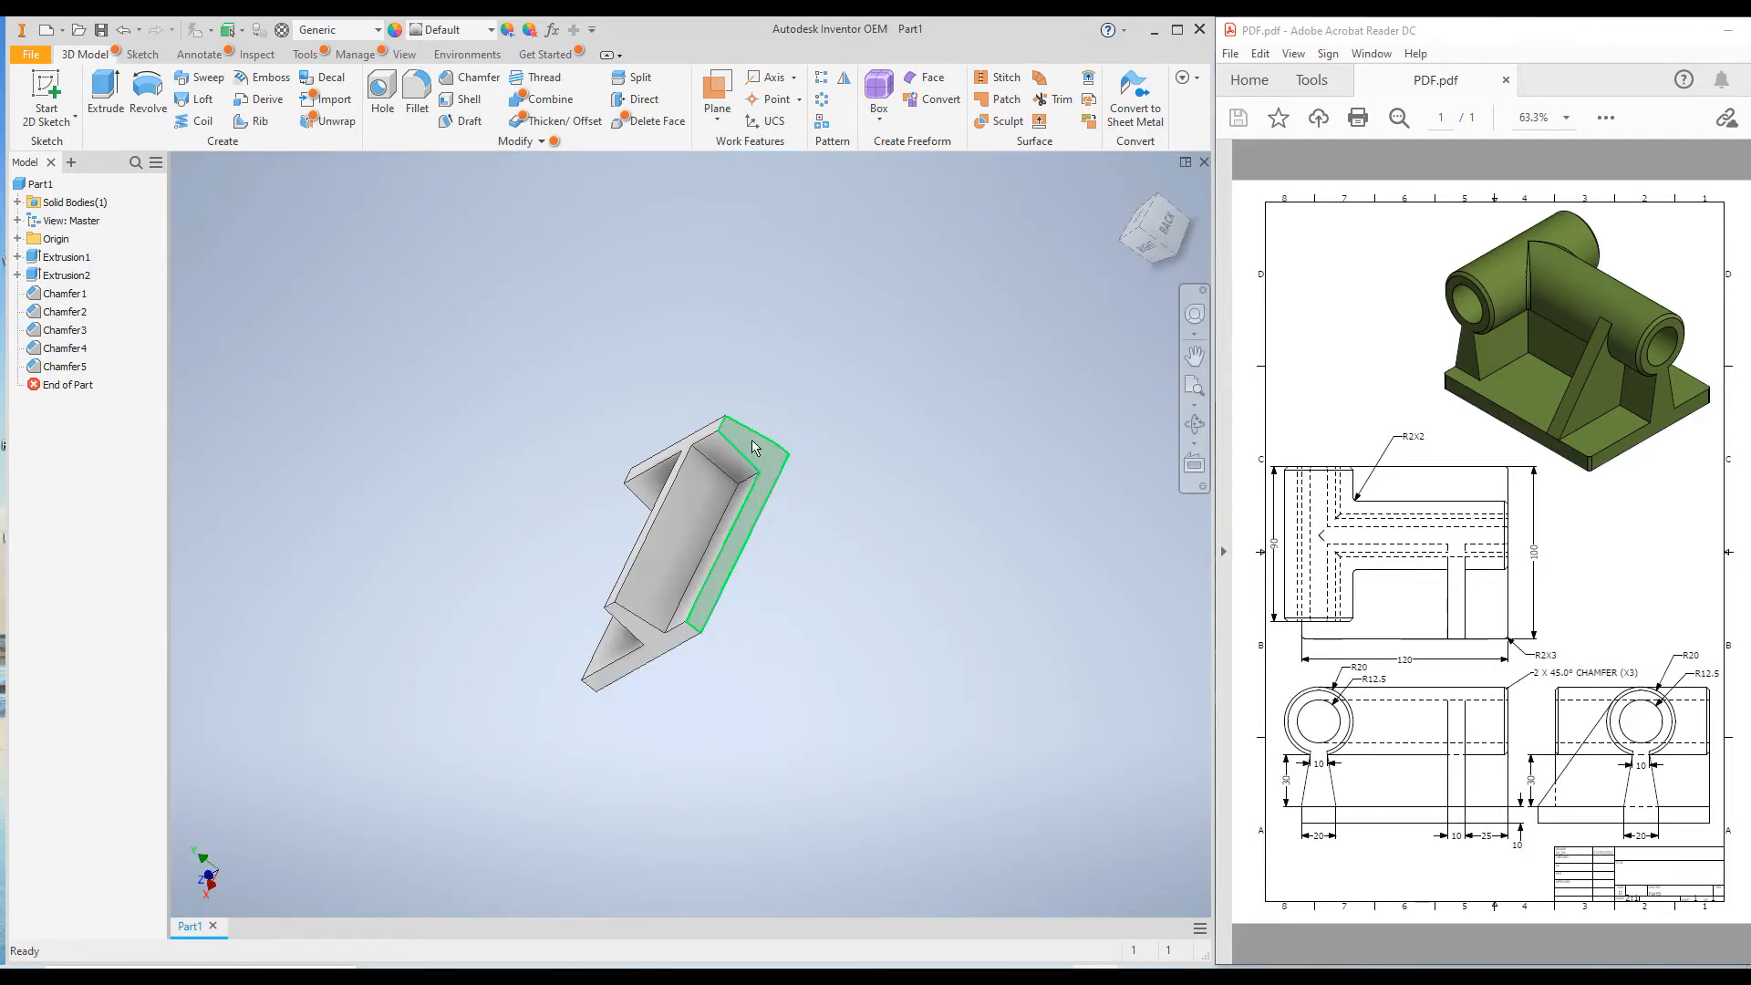
pyautogui.rightClick(749, 448)
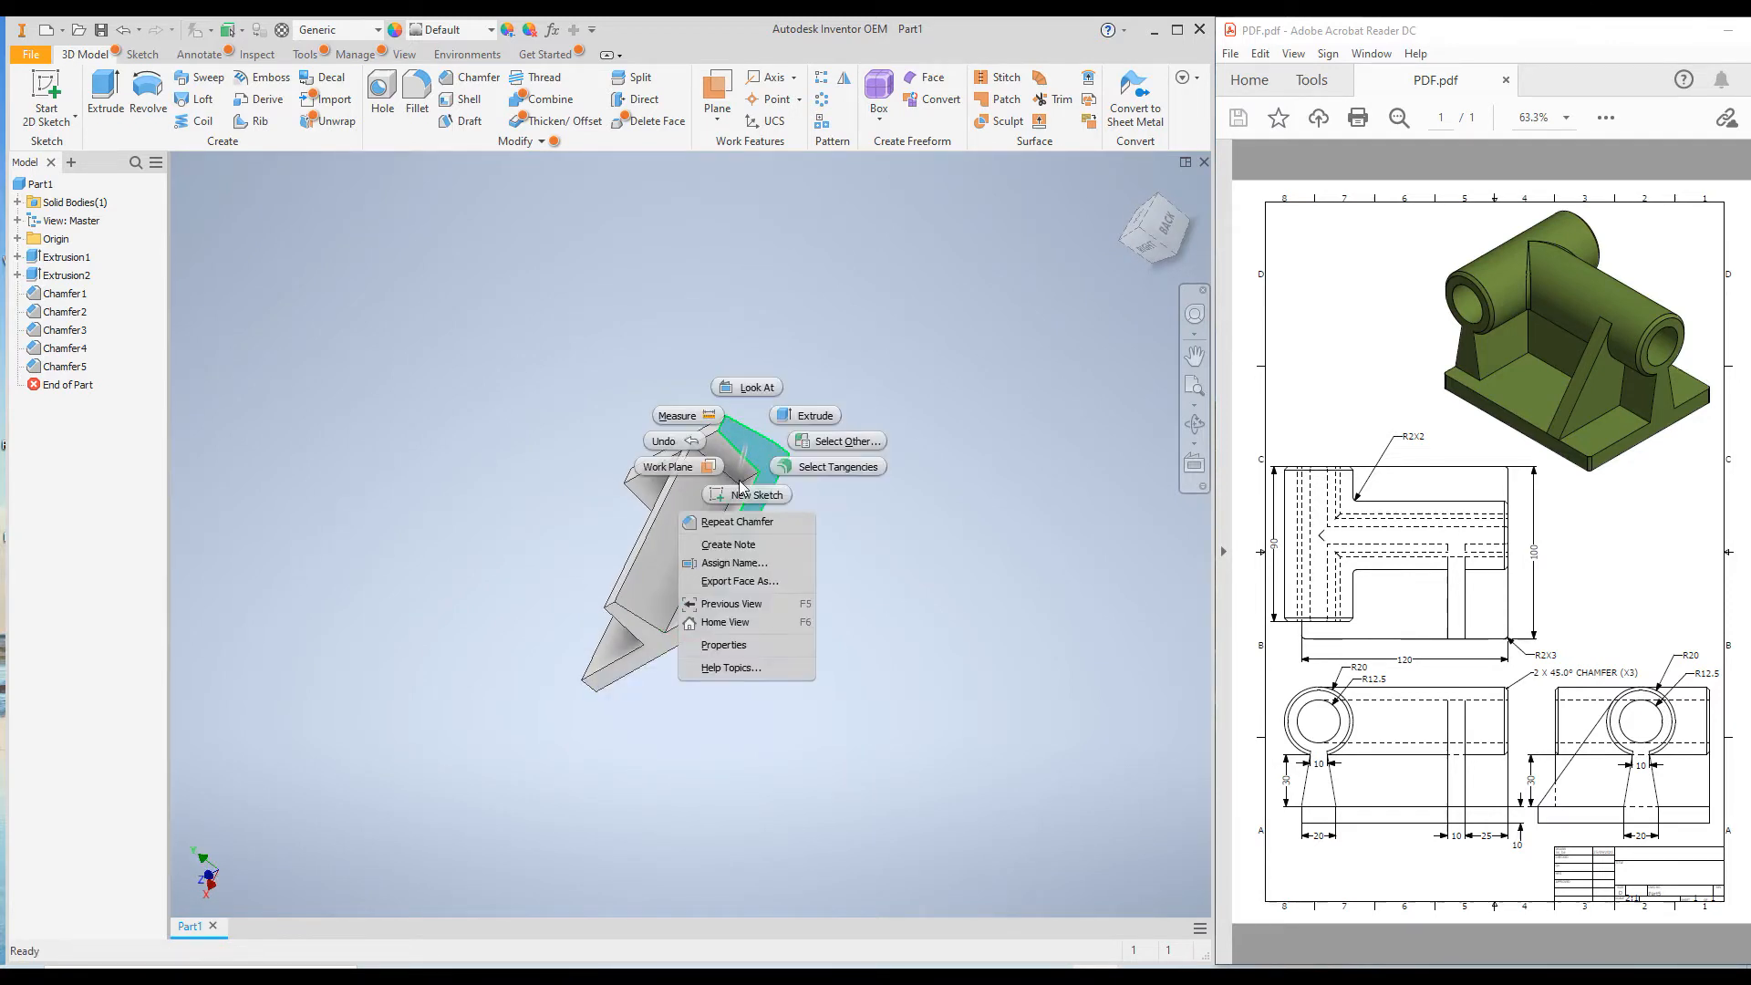
pyautogui.click(742, 493)
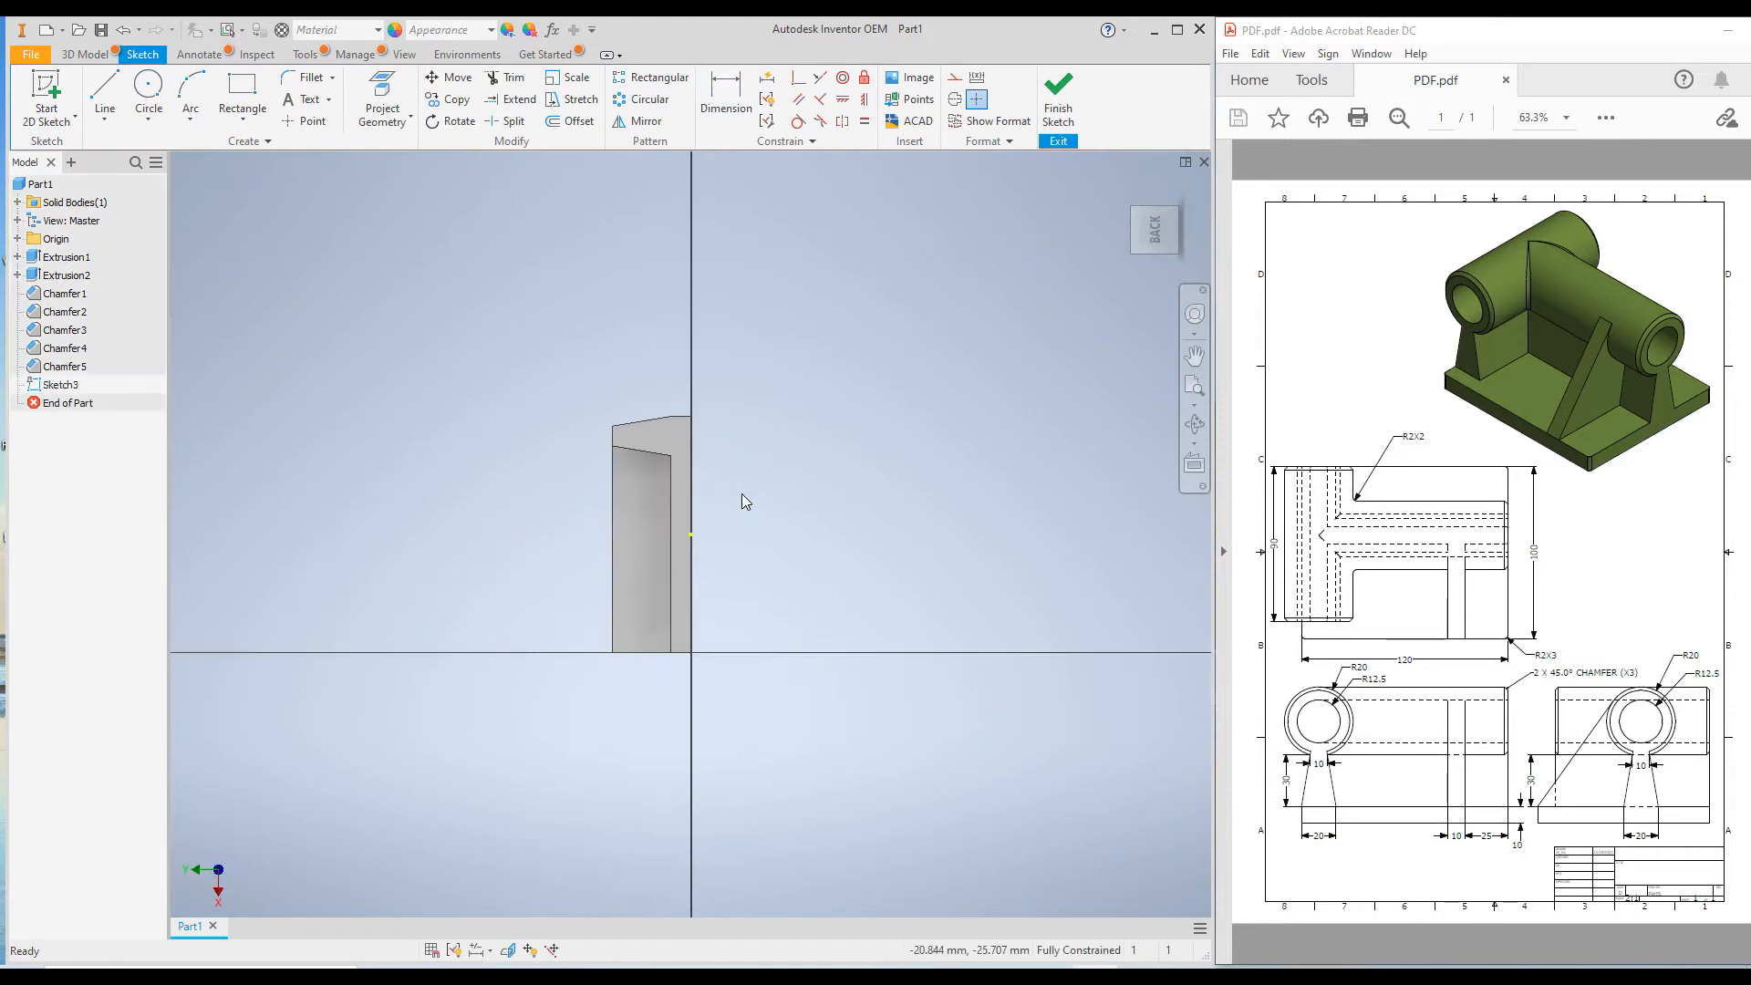
# Draw a circle about 35 mm in diameter centred above the short wall and passing through a corner of its upper edge.
pyautogui.click(146, 89)
pyautogui.scroll(5, 575, 430)
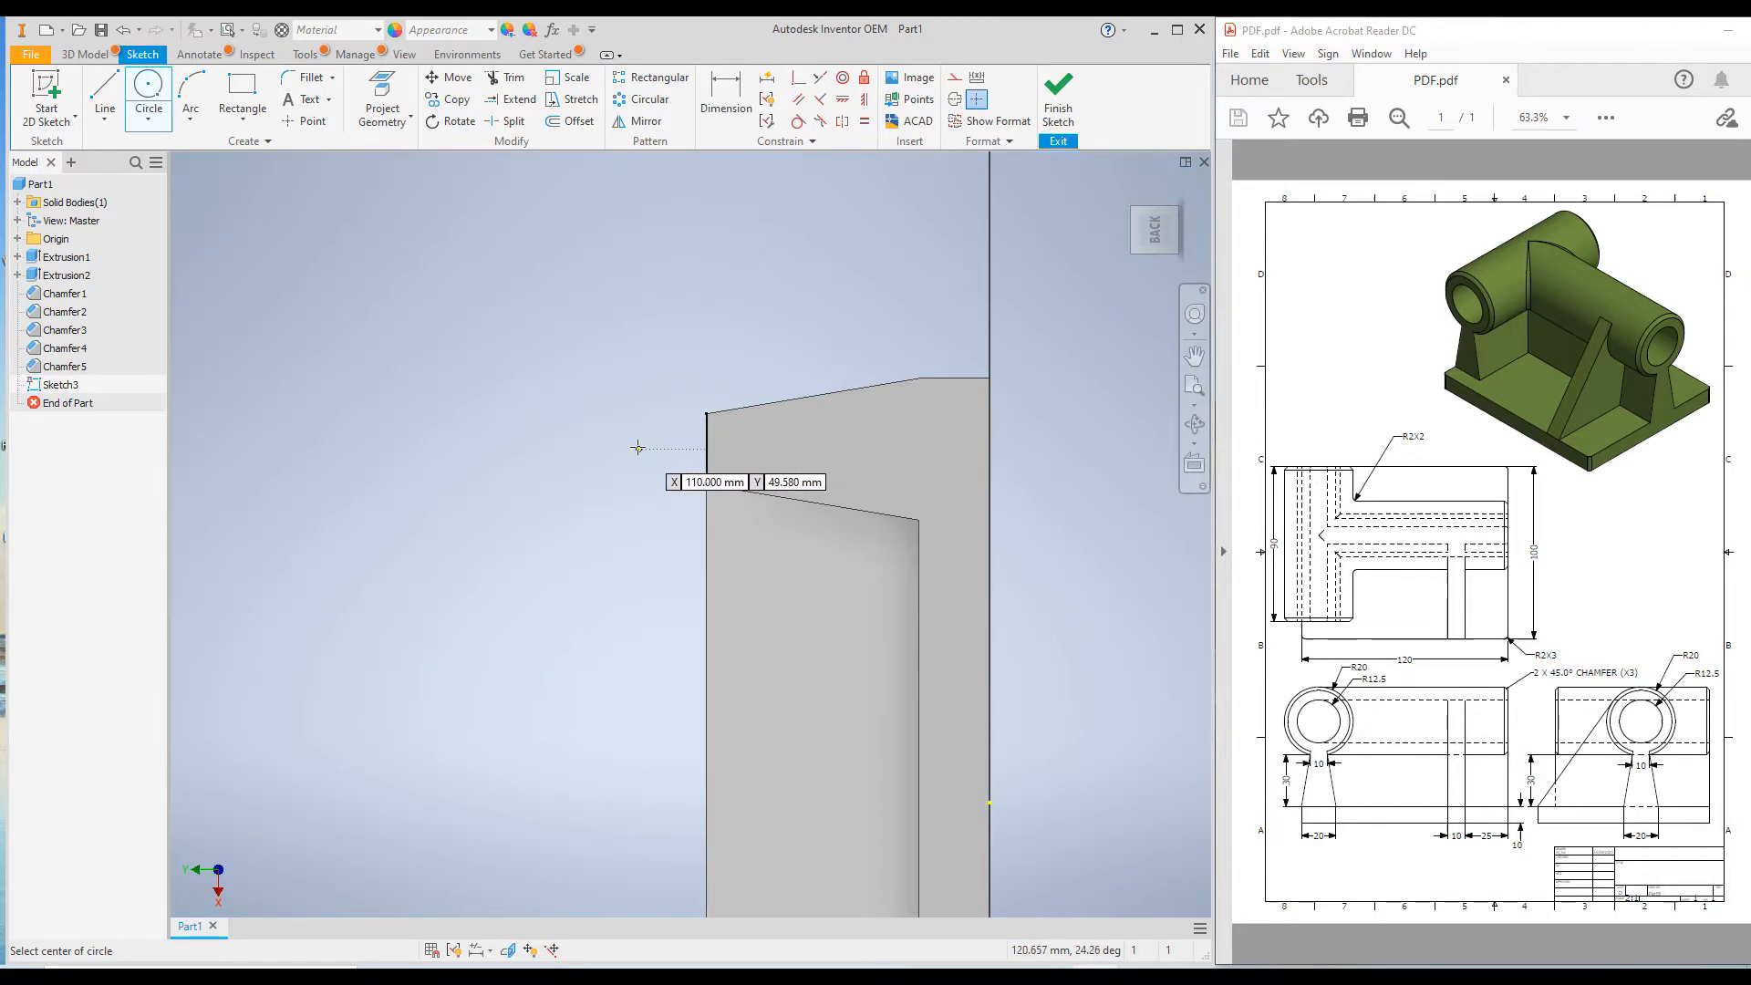
pyautogui.click(588, 449)
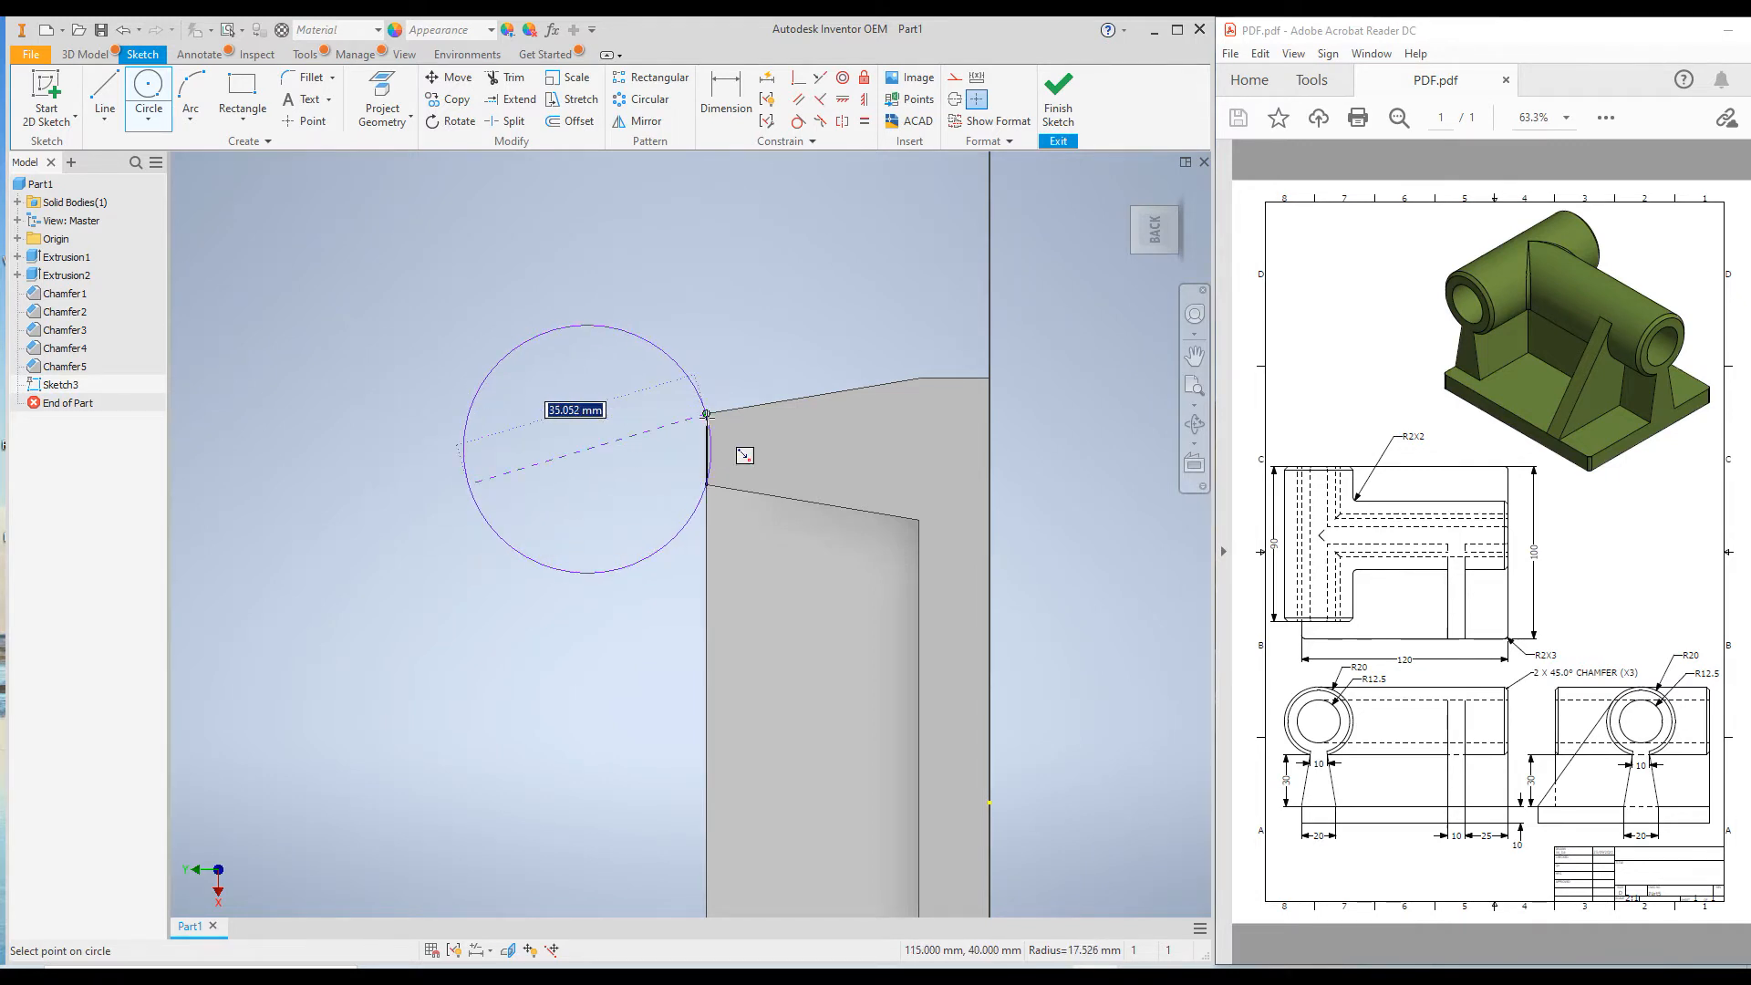
pyautogui.click(705, 484)
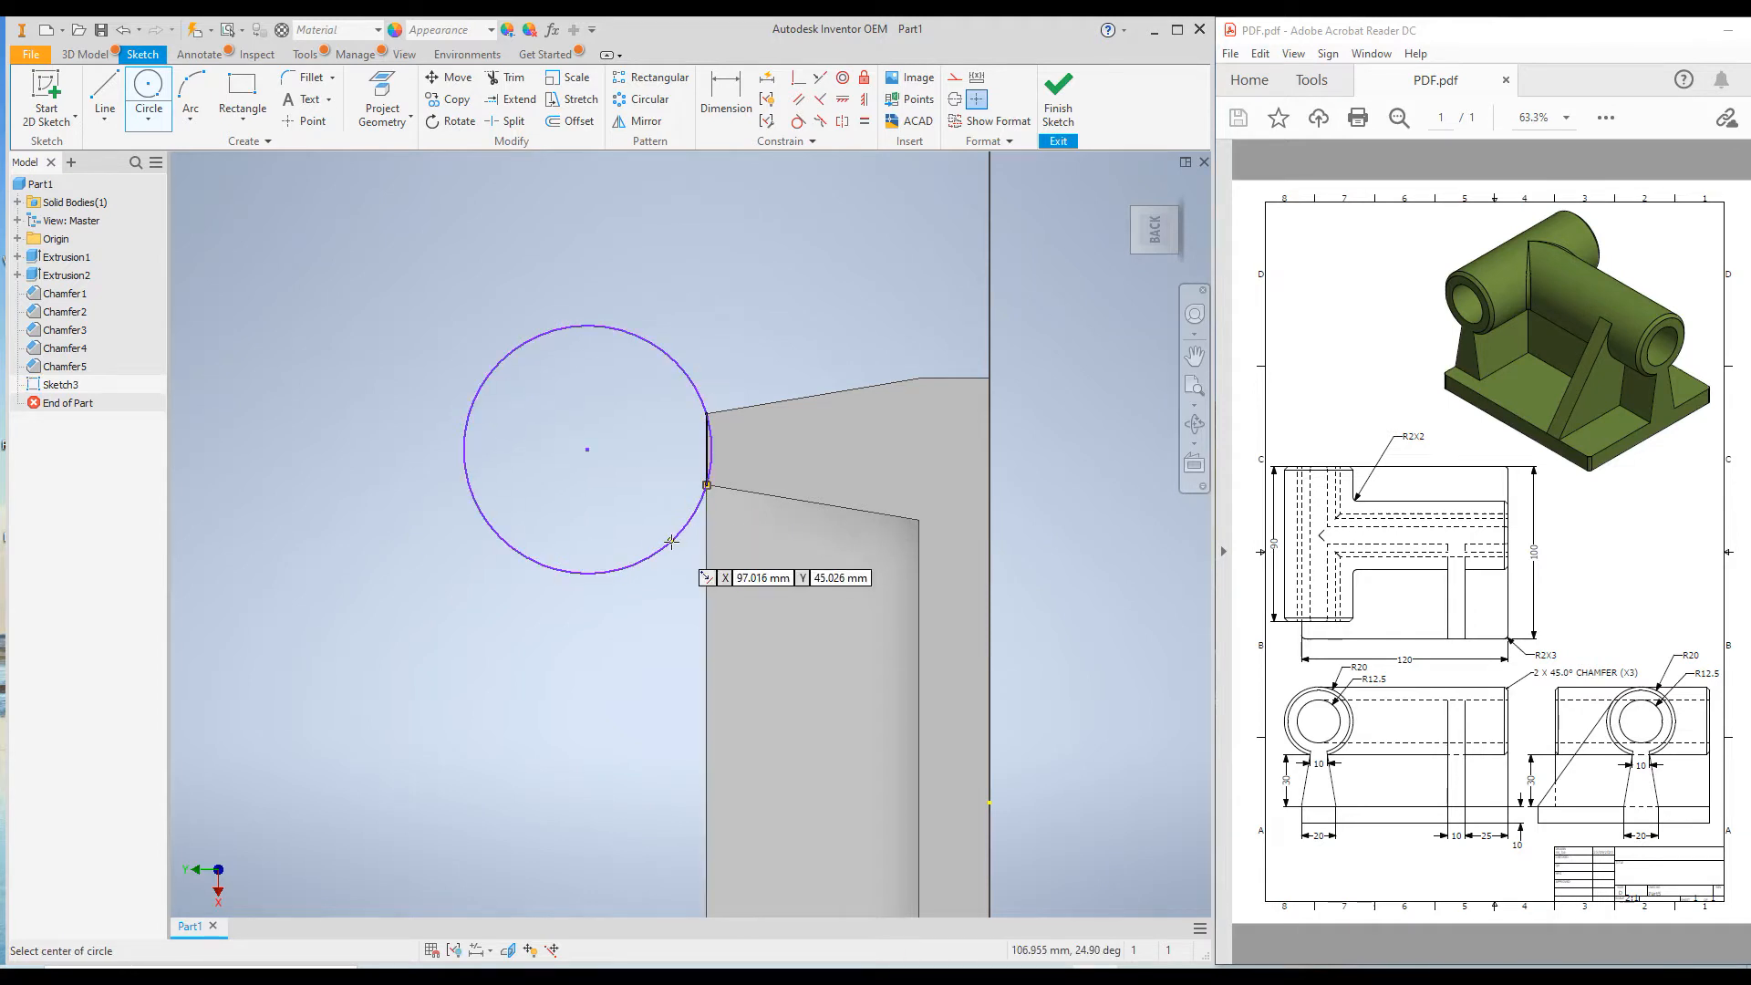
# Draw a concentric inner circle about 19 mm in diameter inside the first circle.
pyautogui.scroll(2, 702, 497)
pyautogui.scroll(3, 698, 504)
pyautogui.scroll(-4, 729, 505)
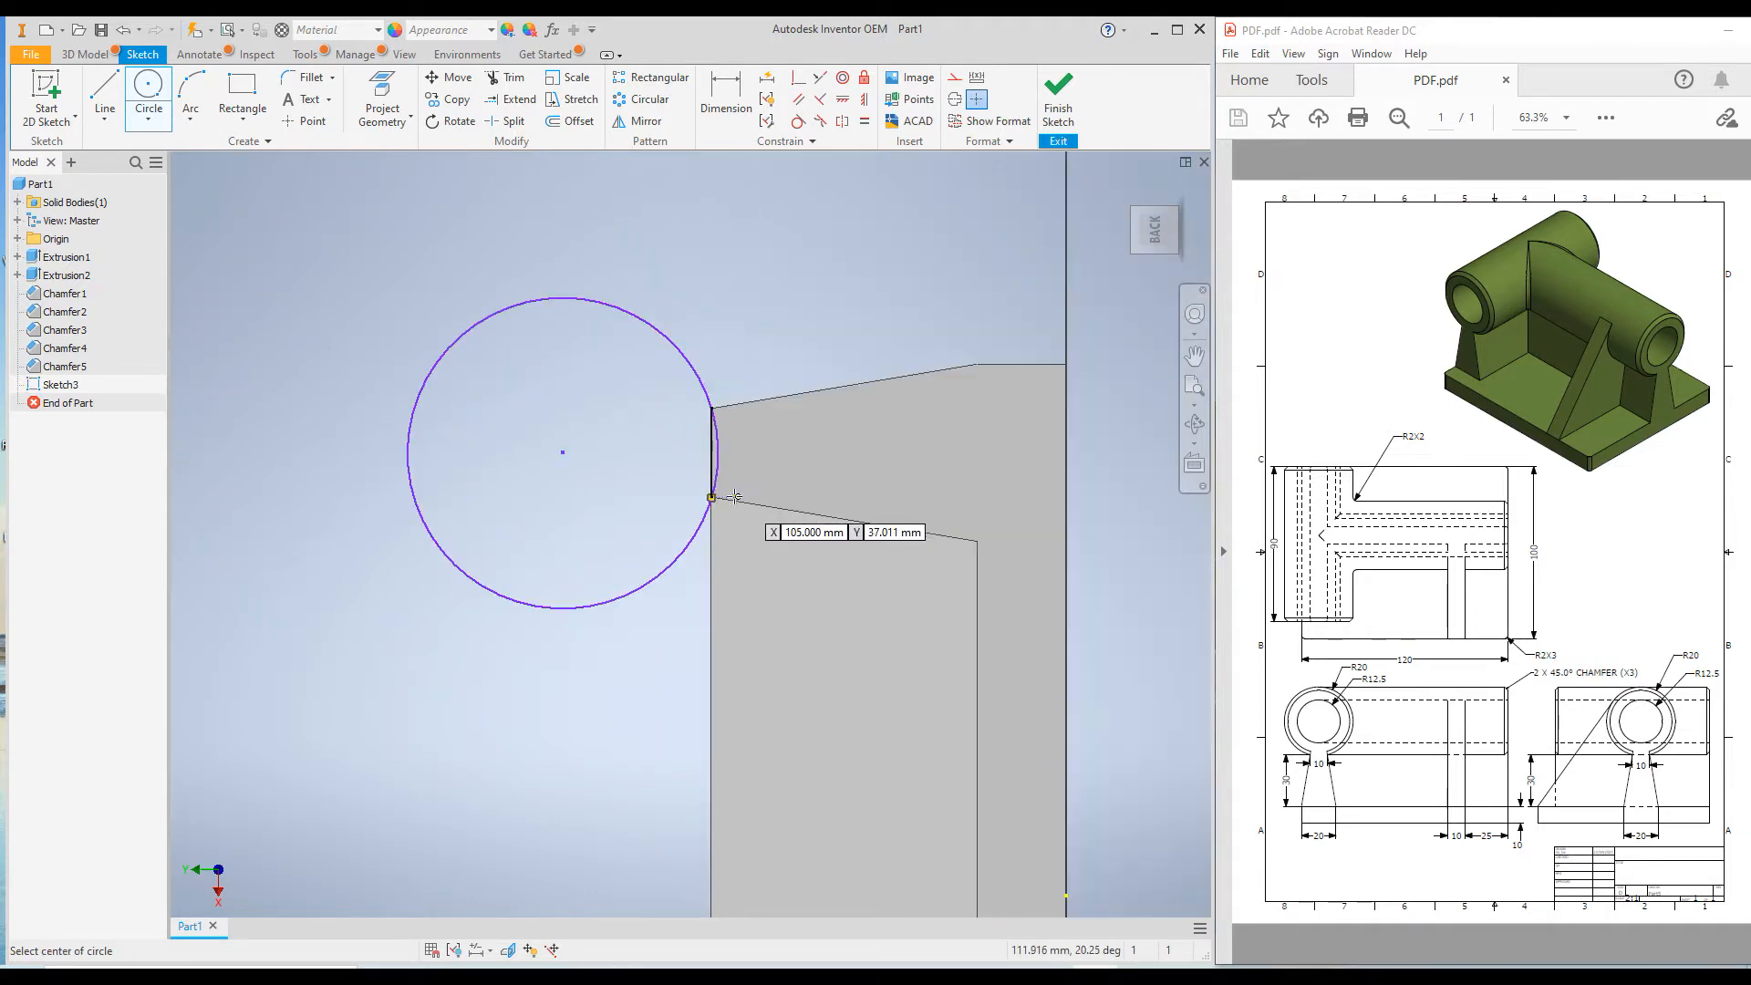
pyautogui.click(563, 453)
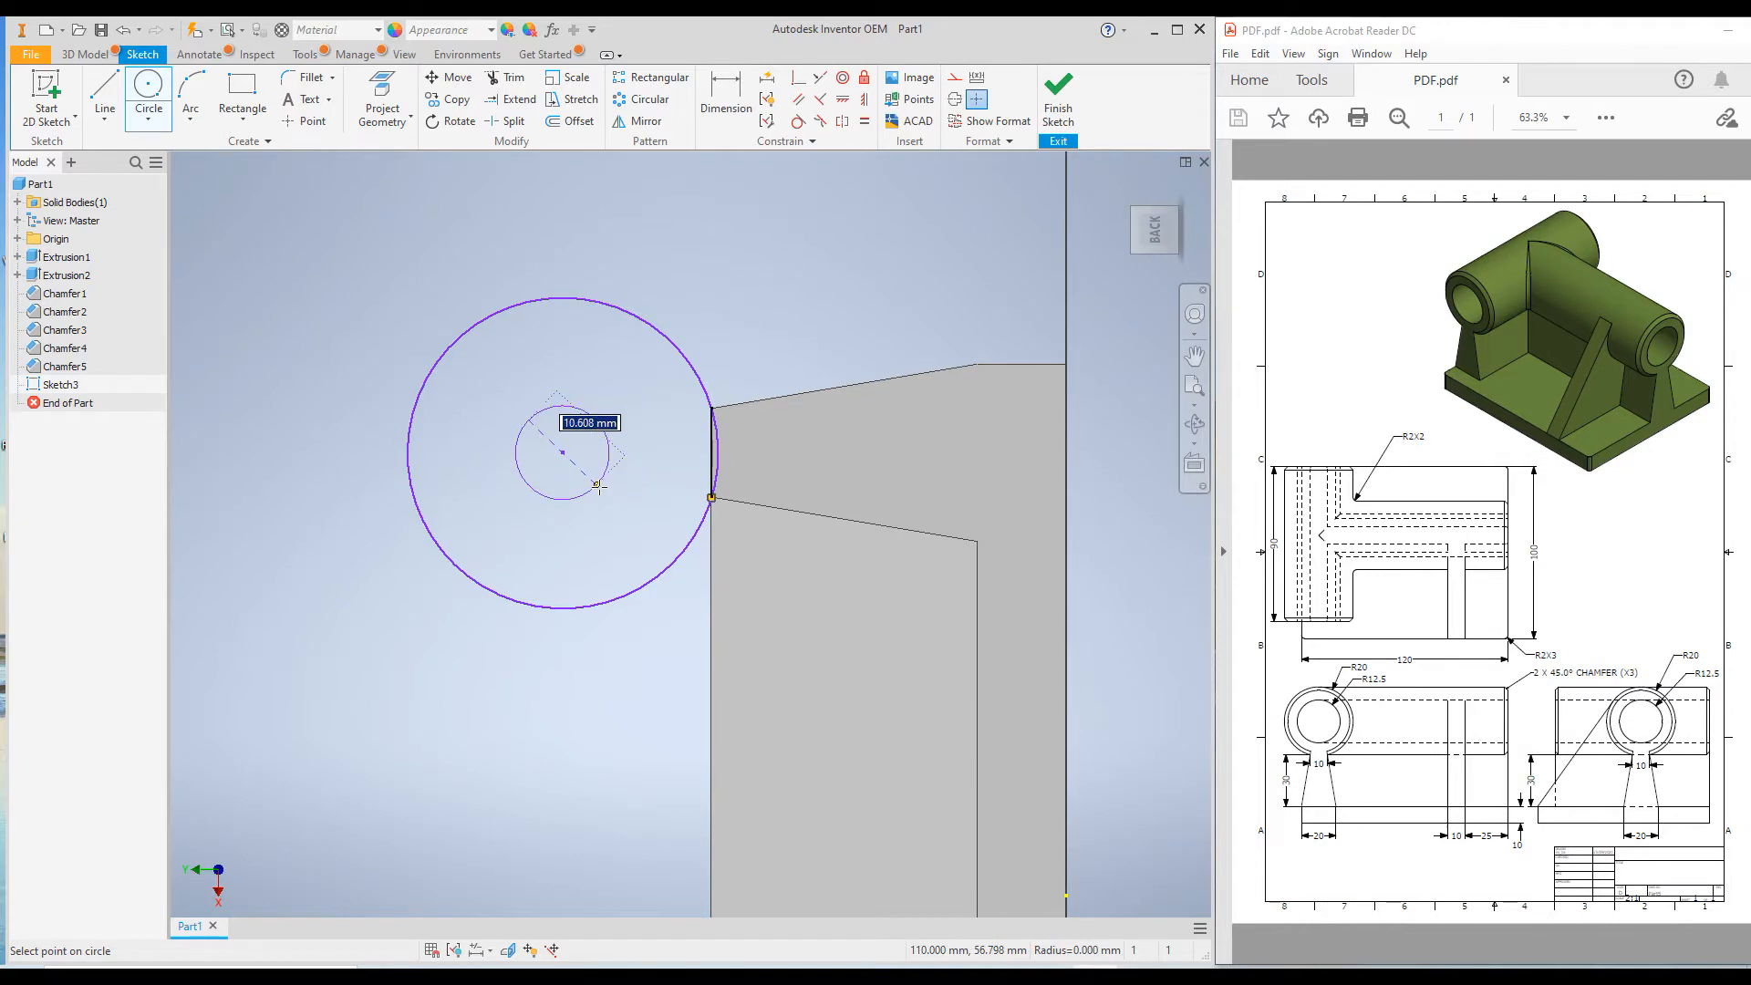
pyautogui.click(623, 512)
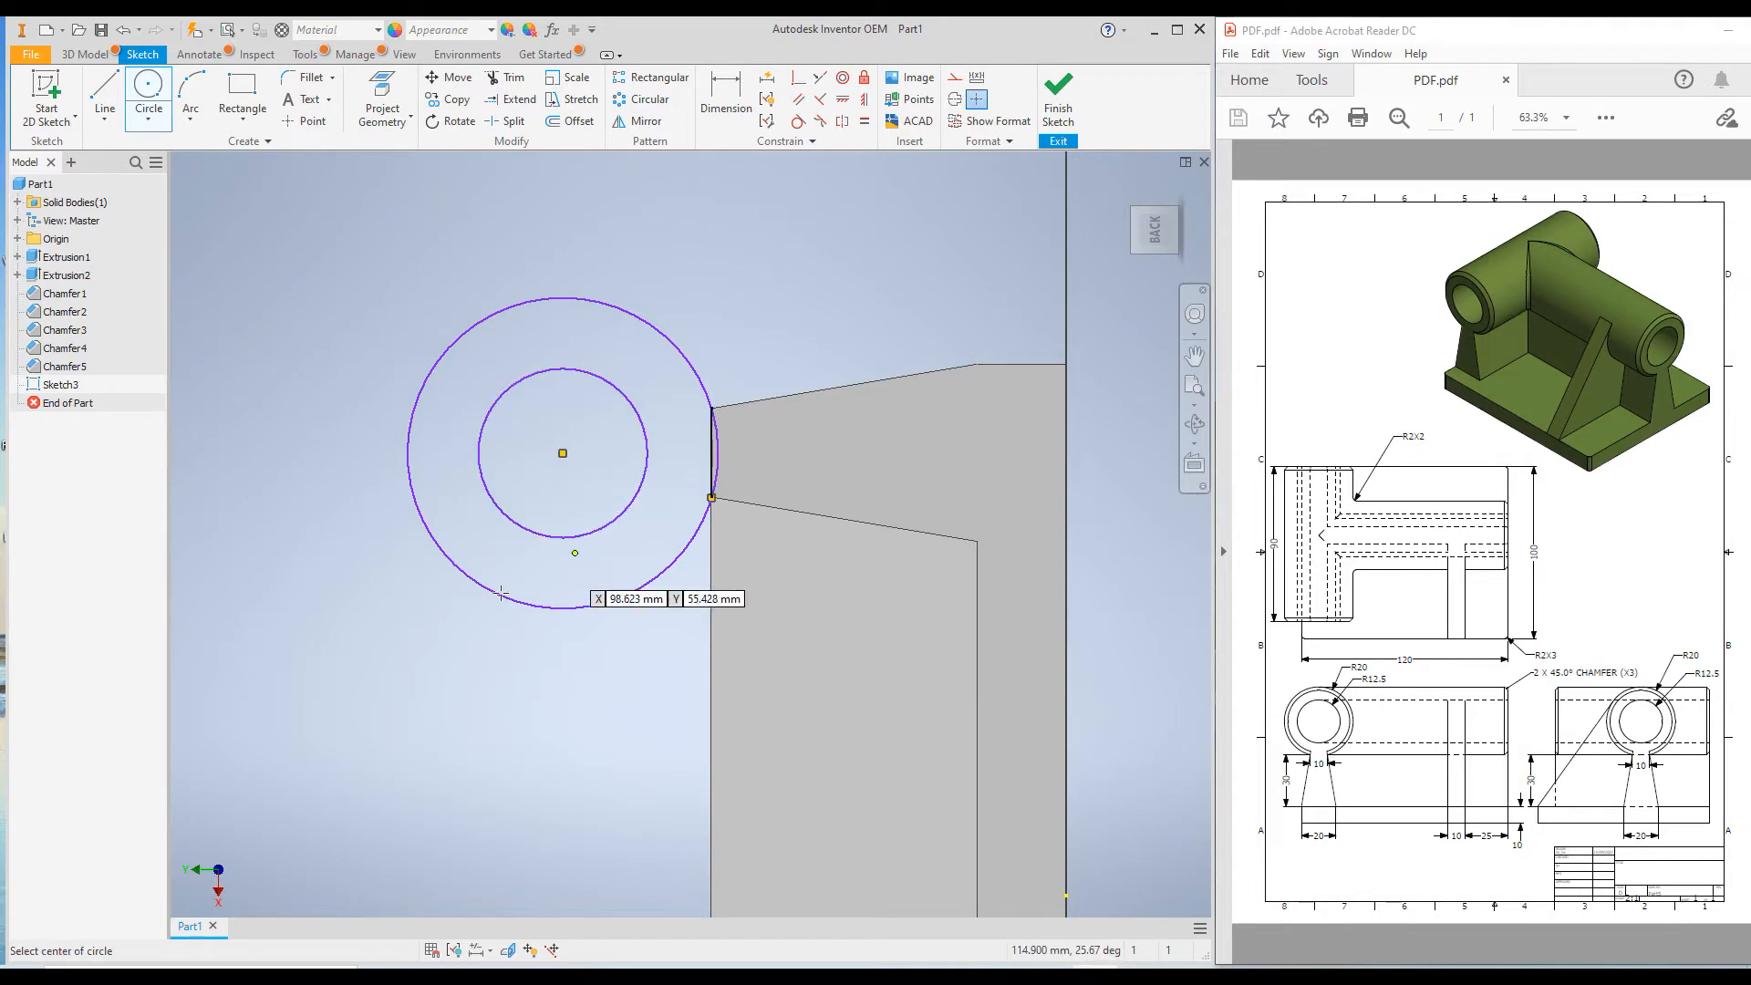
# Dimension the outer circle's diameter as 40 mm.
pyautogui.rightClick(311, 410)
pyautogui.click(216, 438)
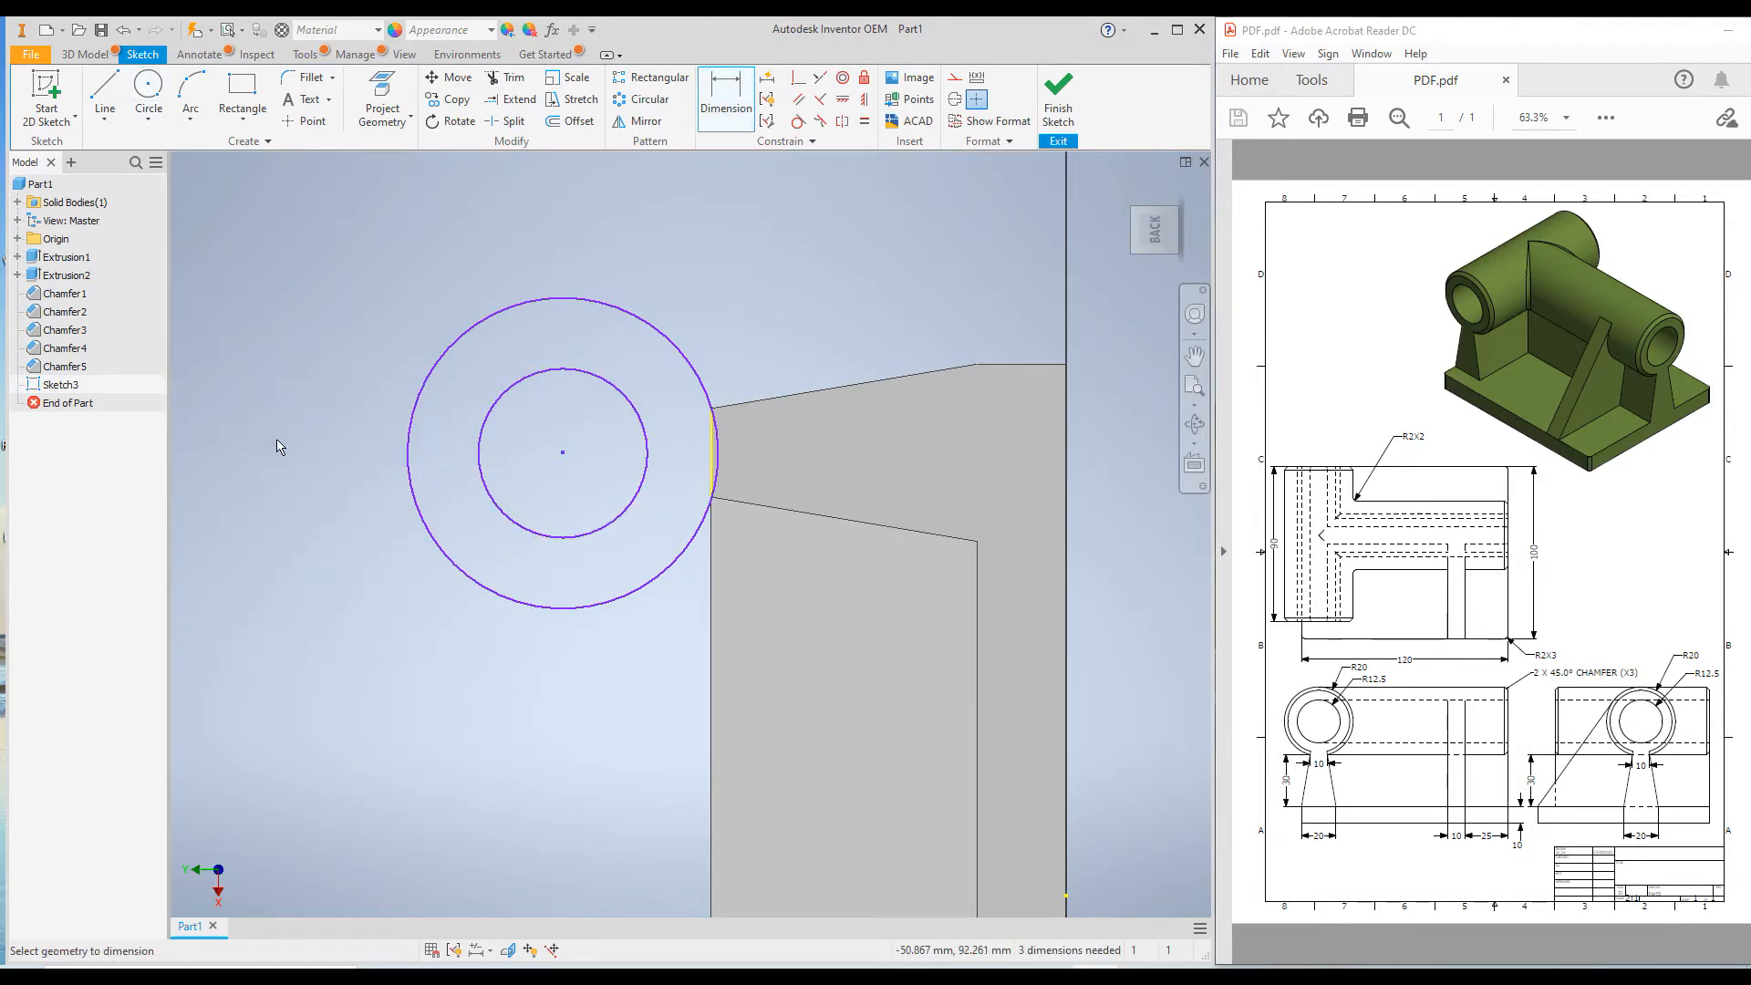
pyautogui.click(411, 407)
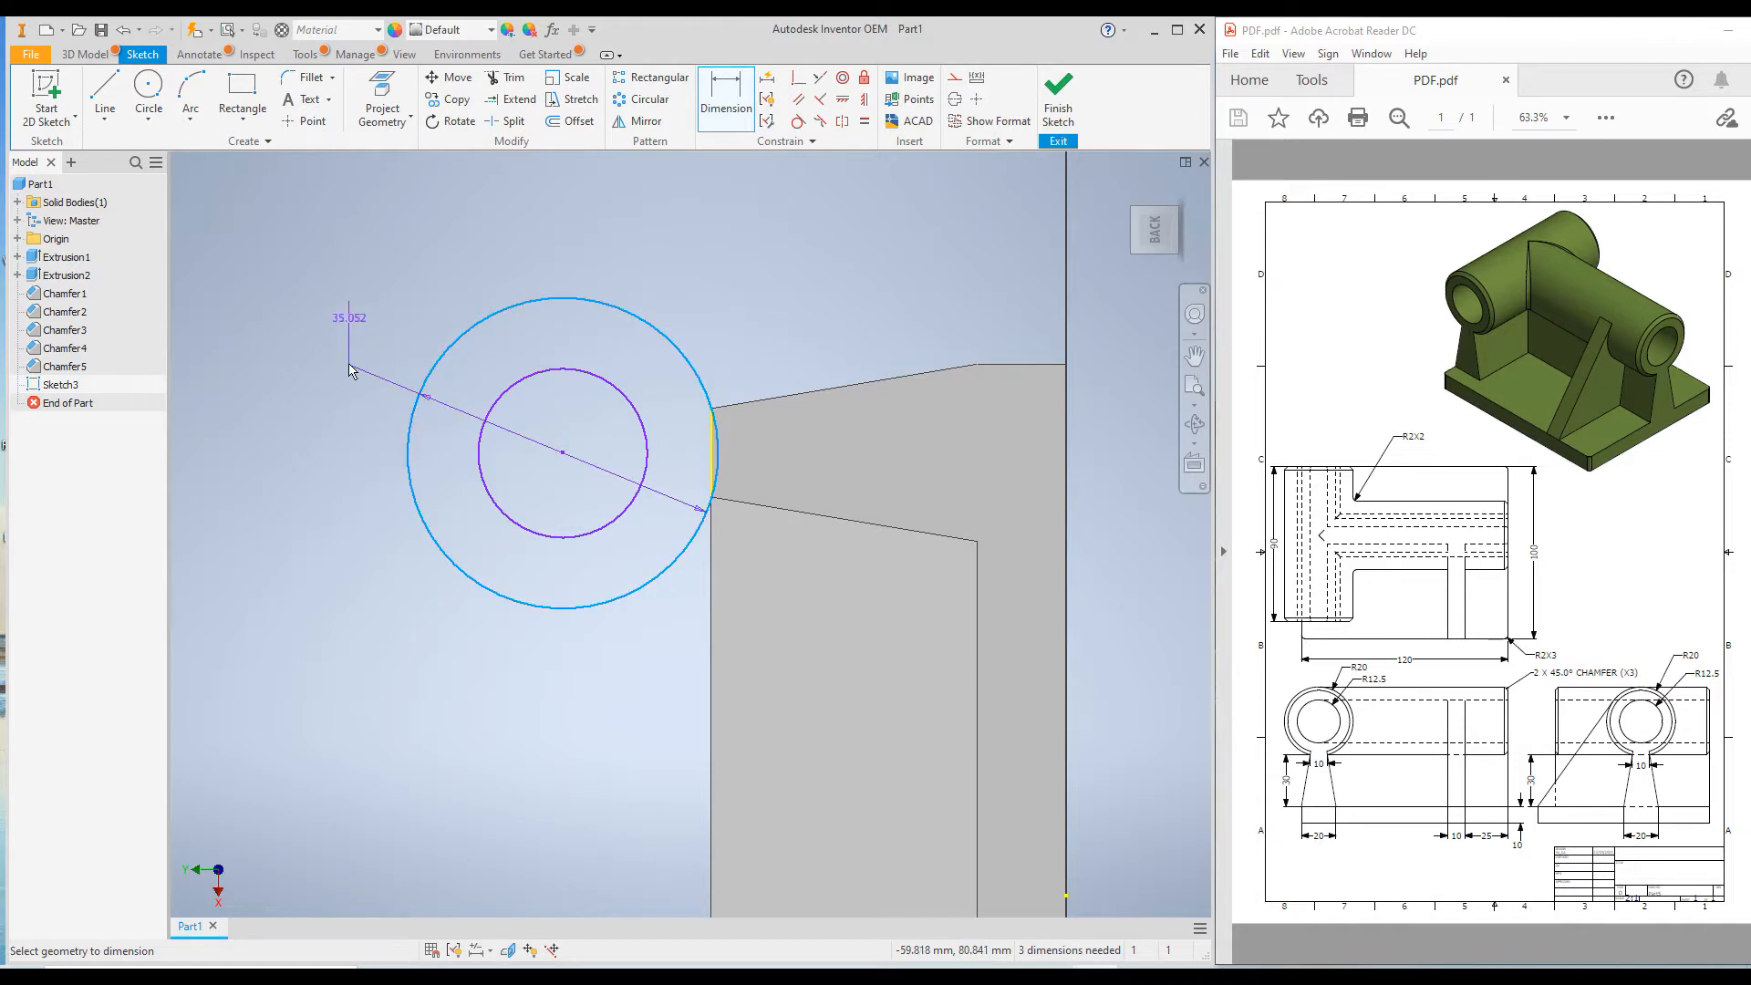
pyautogui.click(337, 354)
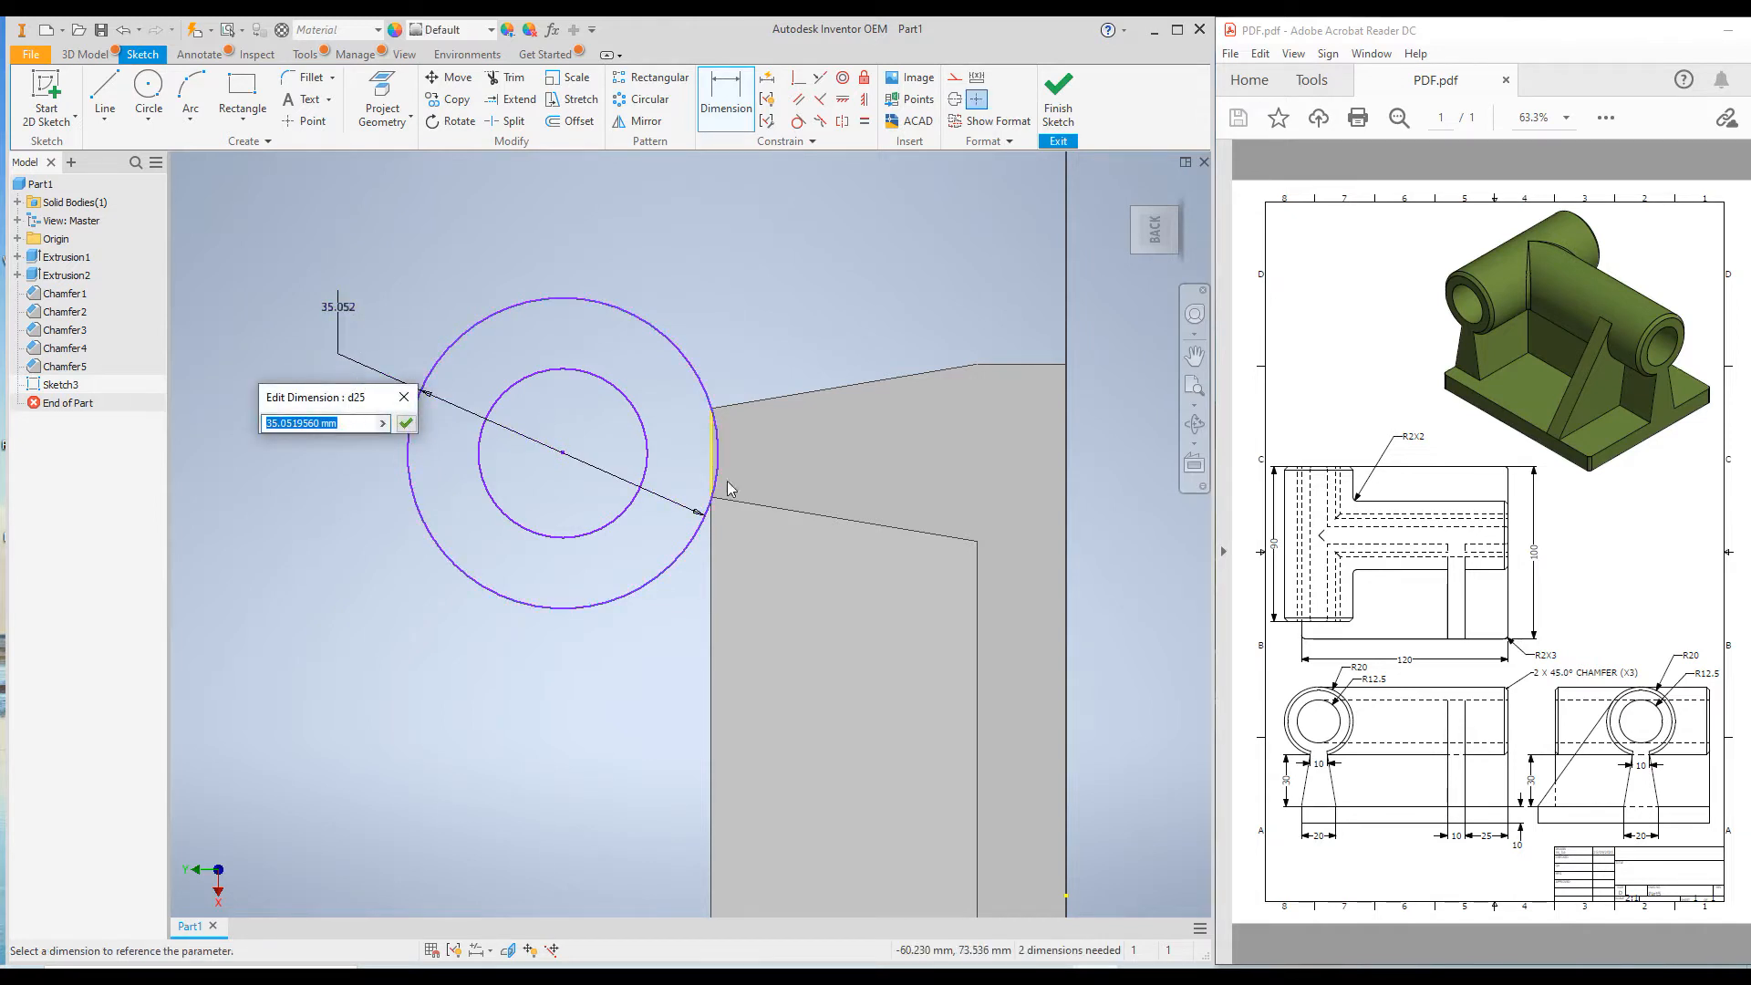
pyautogui.write('5')
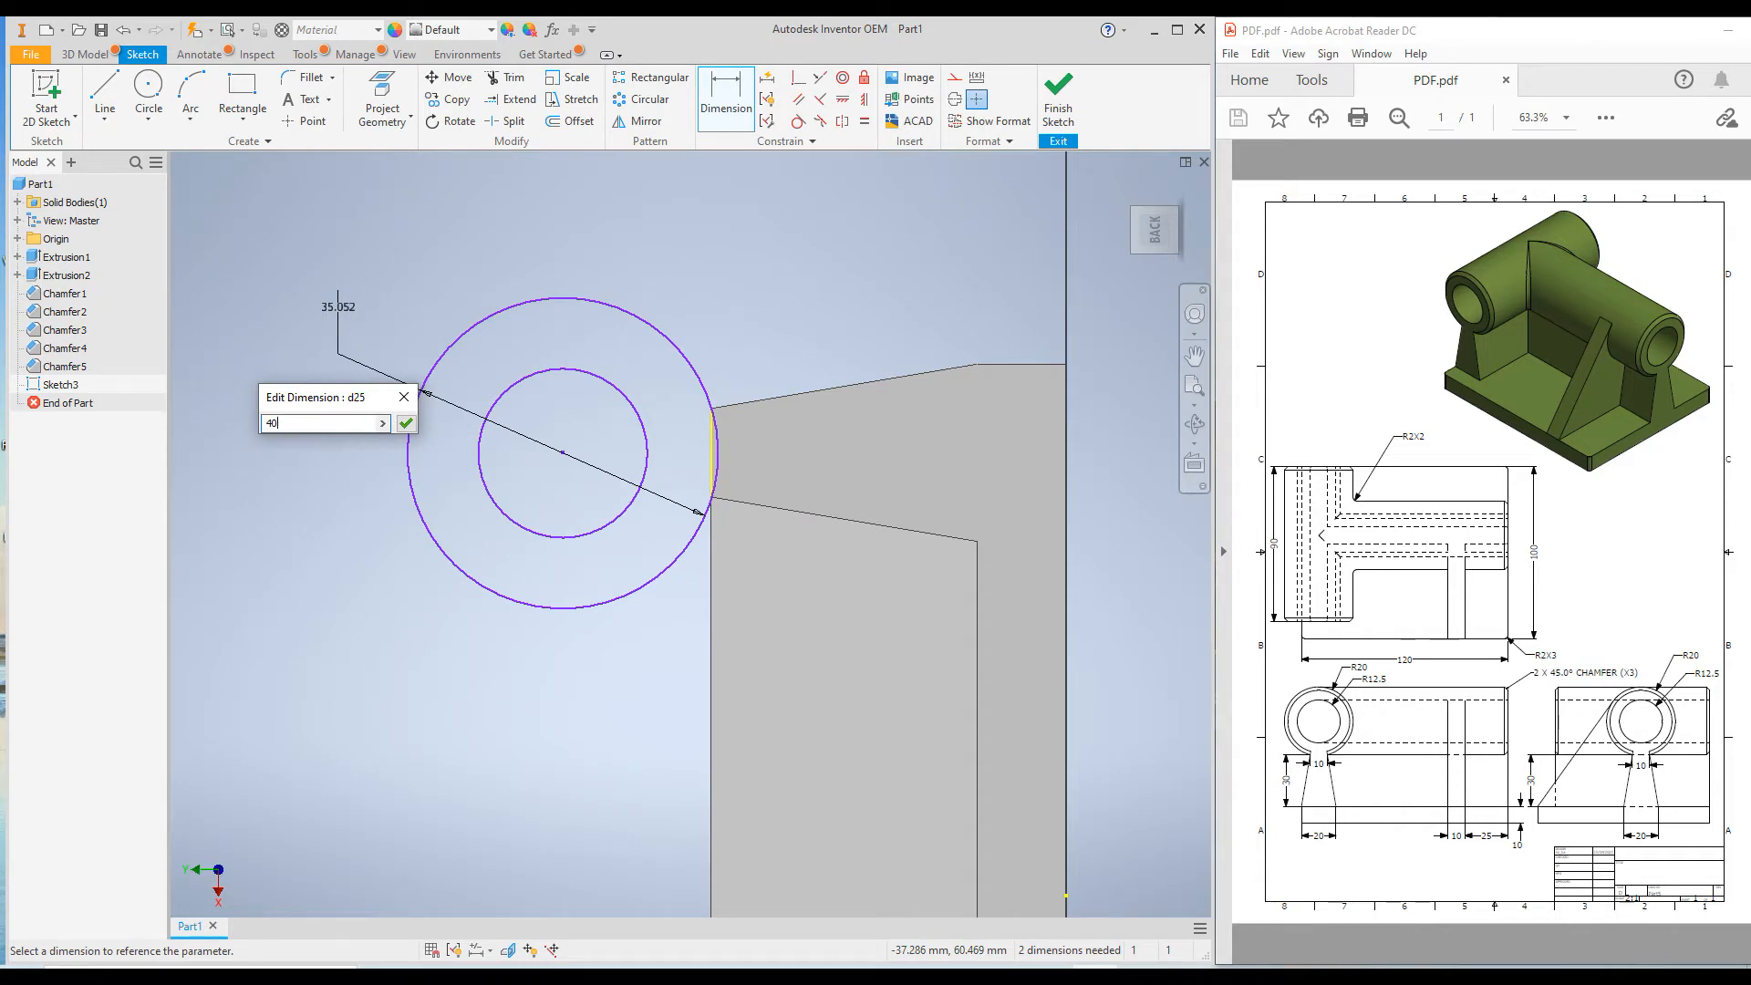
pyautogui.press('Return')
# Dimension the inner circle's diameter as 25 mm.
pyautogui.click(484, 516)
pyautogui.click(319, 628)
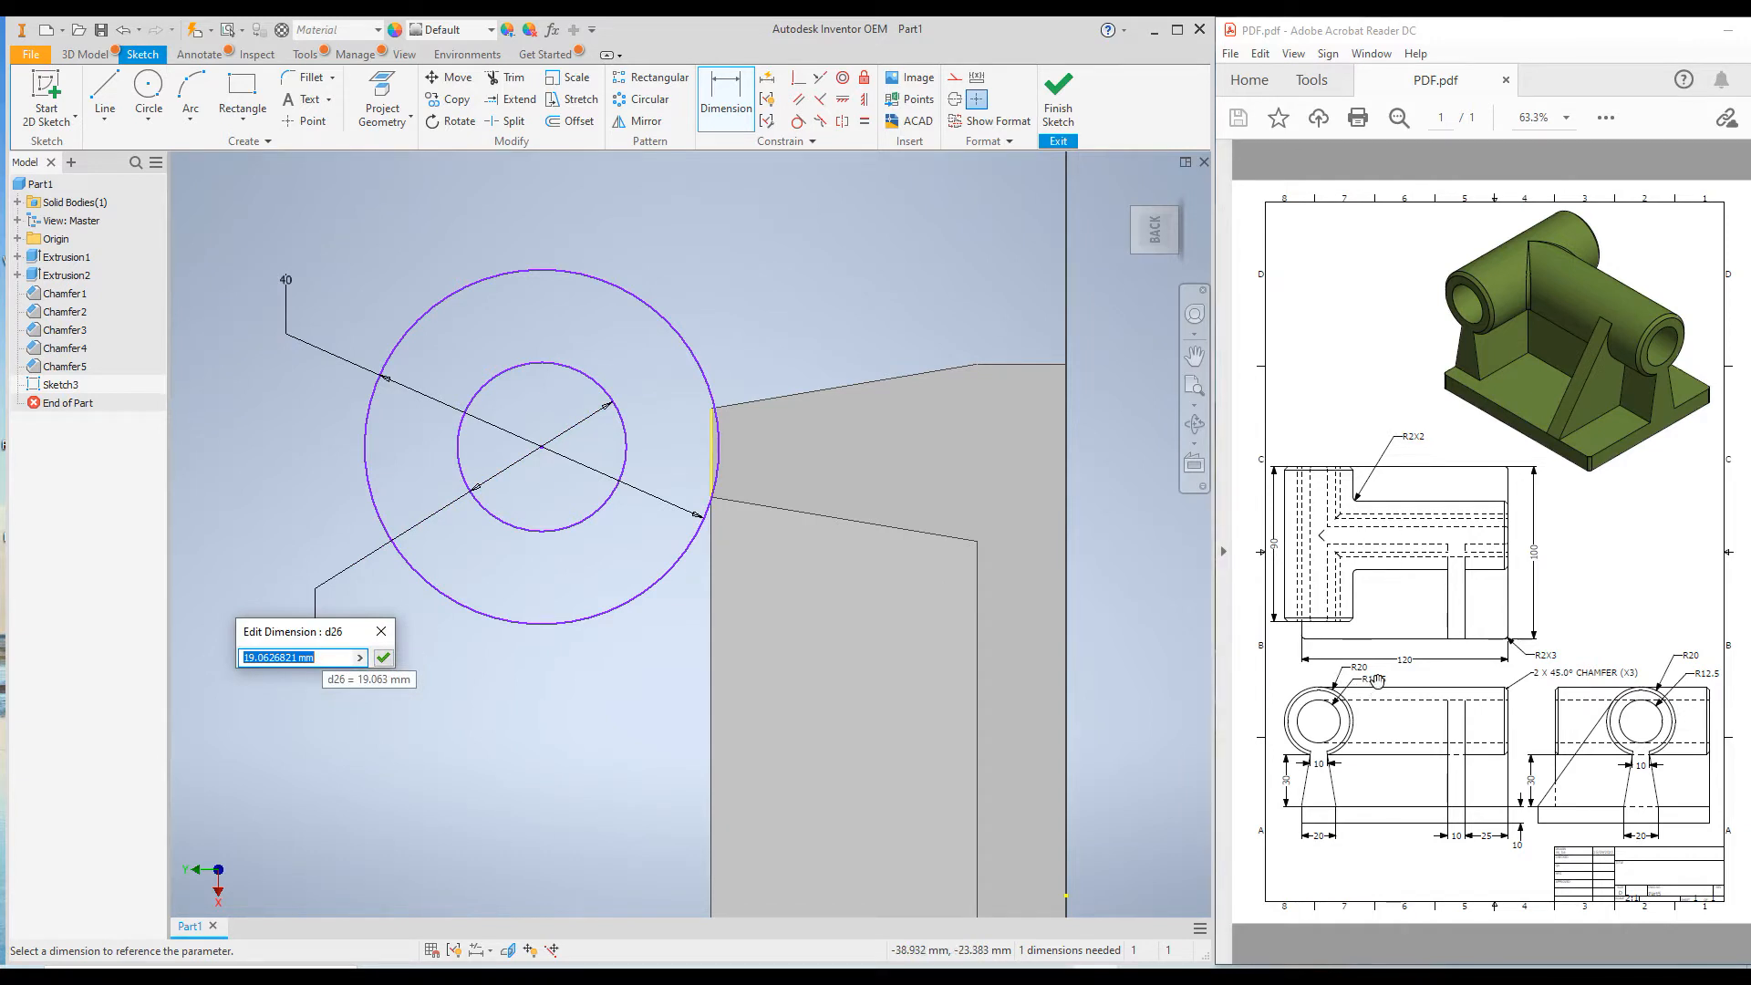
pyautogui.write('25')
pyautogui.press('Return')
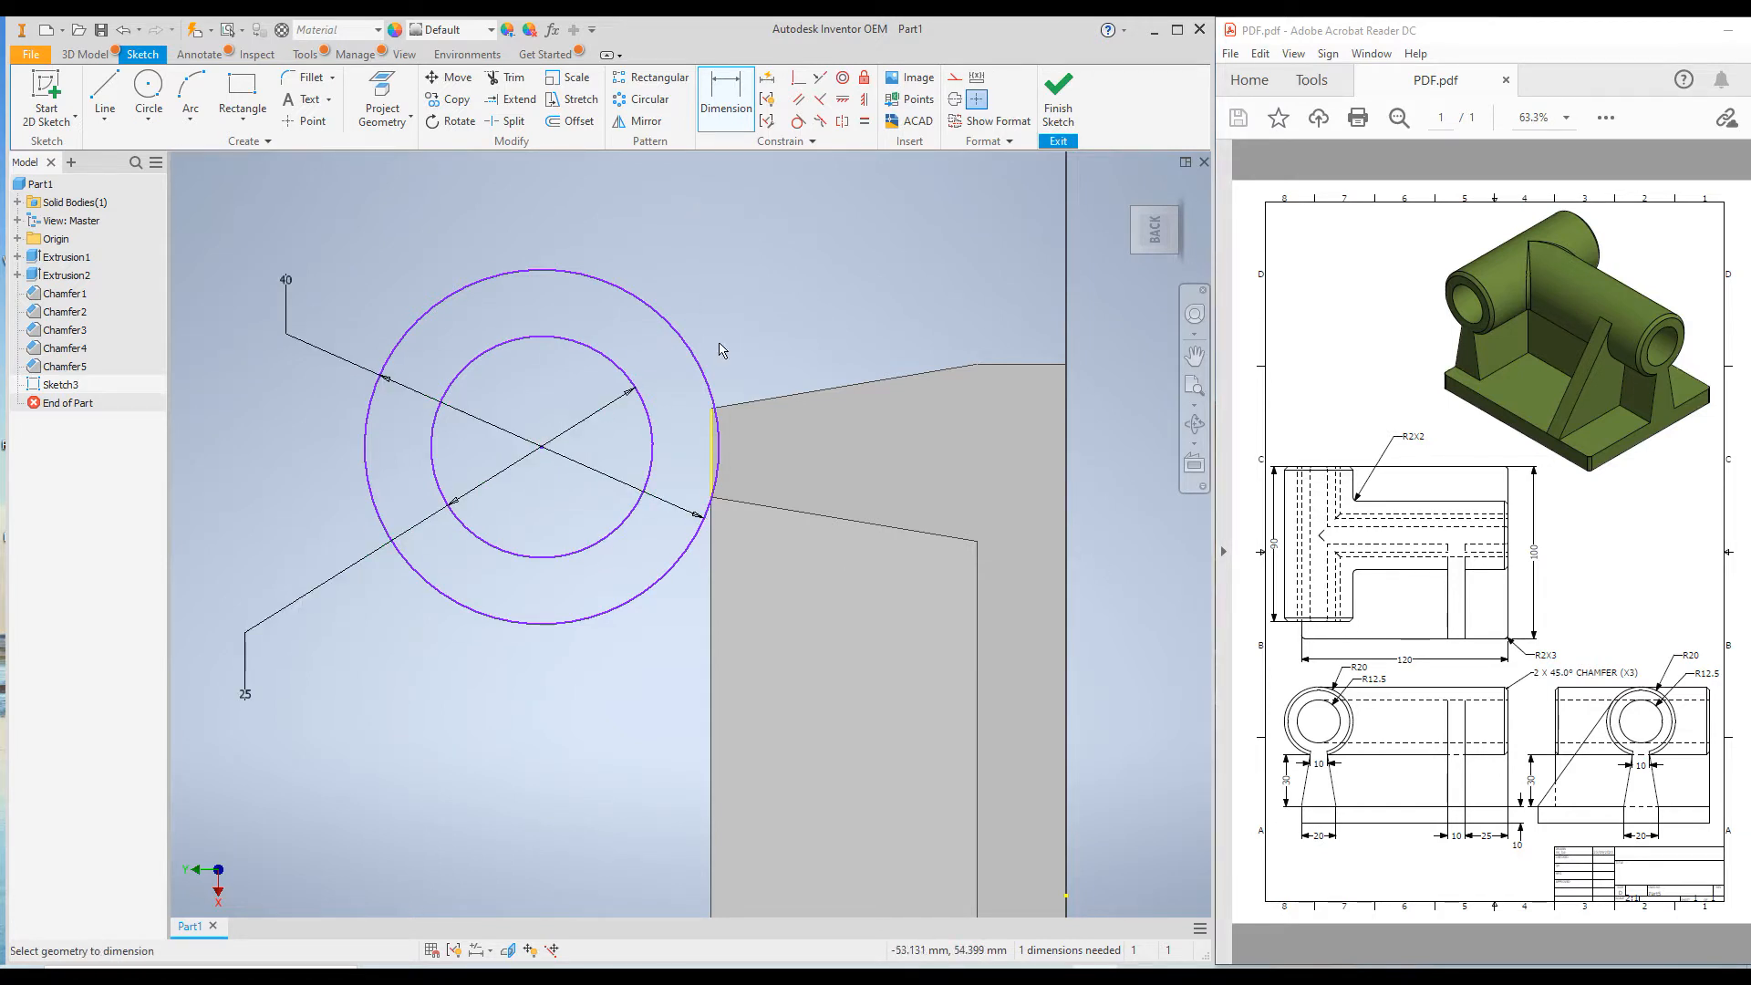
# Try a horizontal constraint between the circles' centre and the midpoint of the wall's upper edge, and undo it.
pyautogui.click(845, 100)
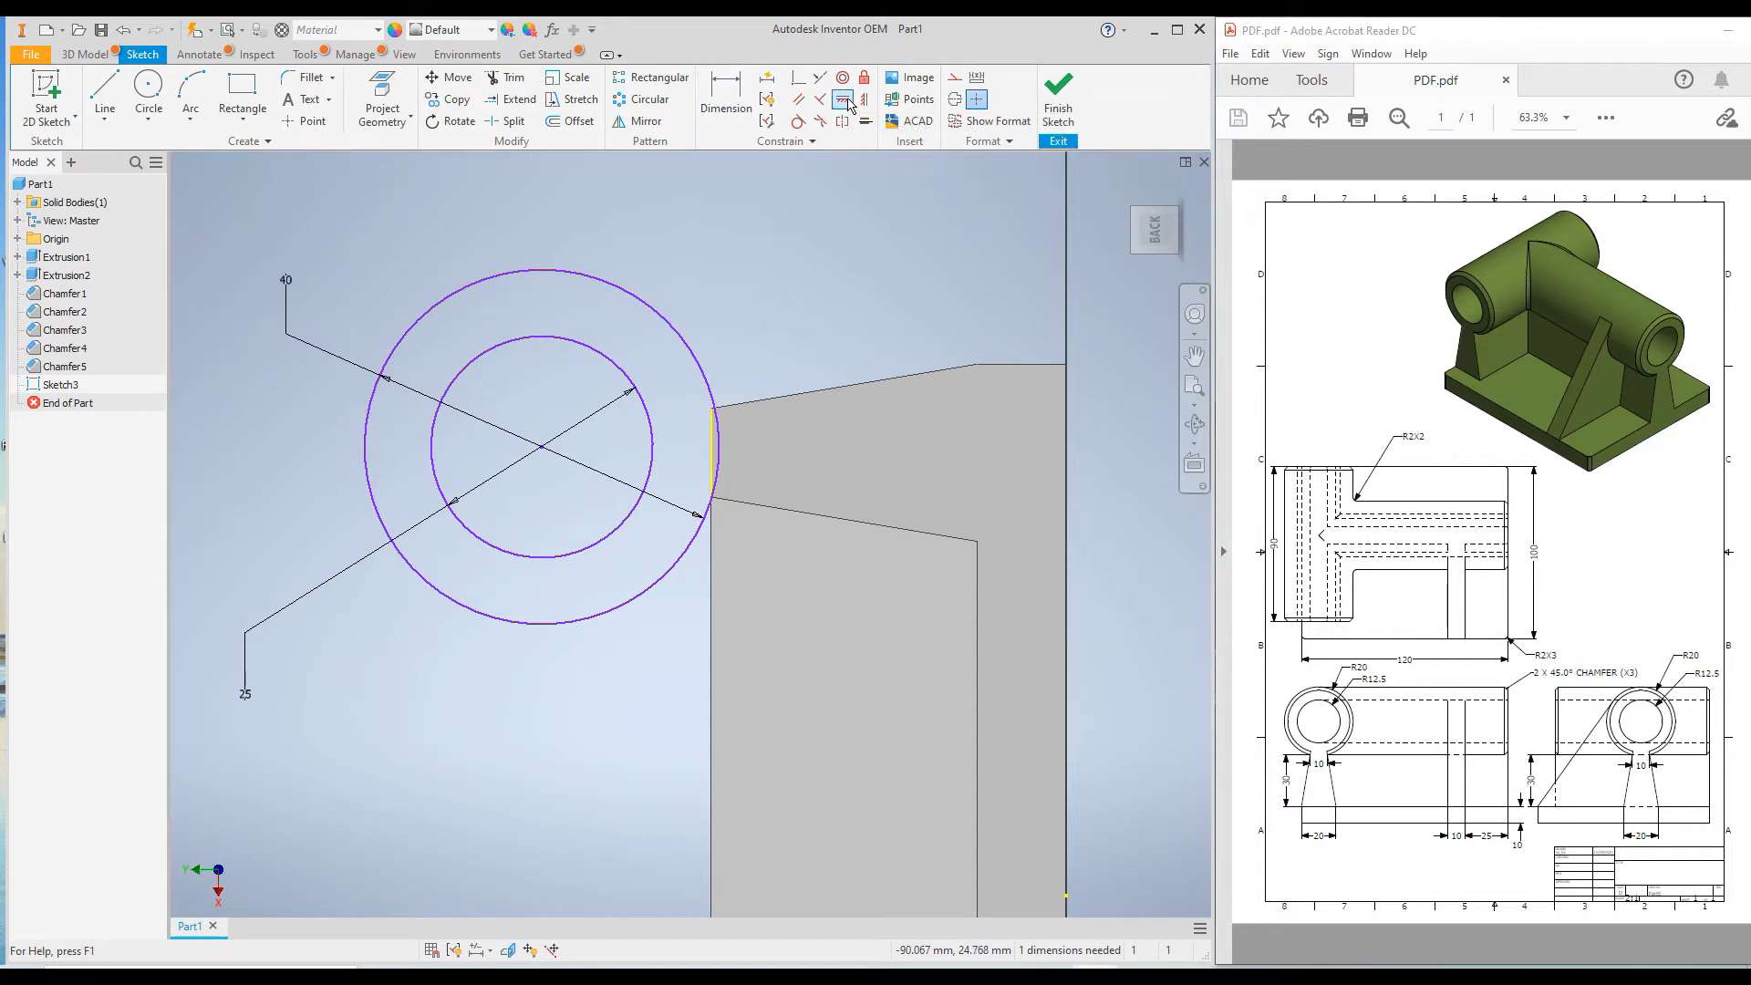
pyautogui.click(543, 448)
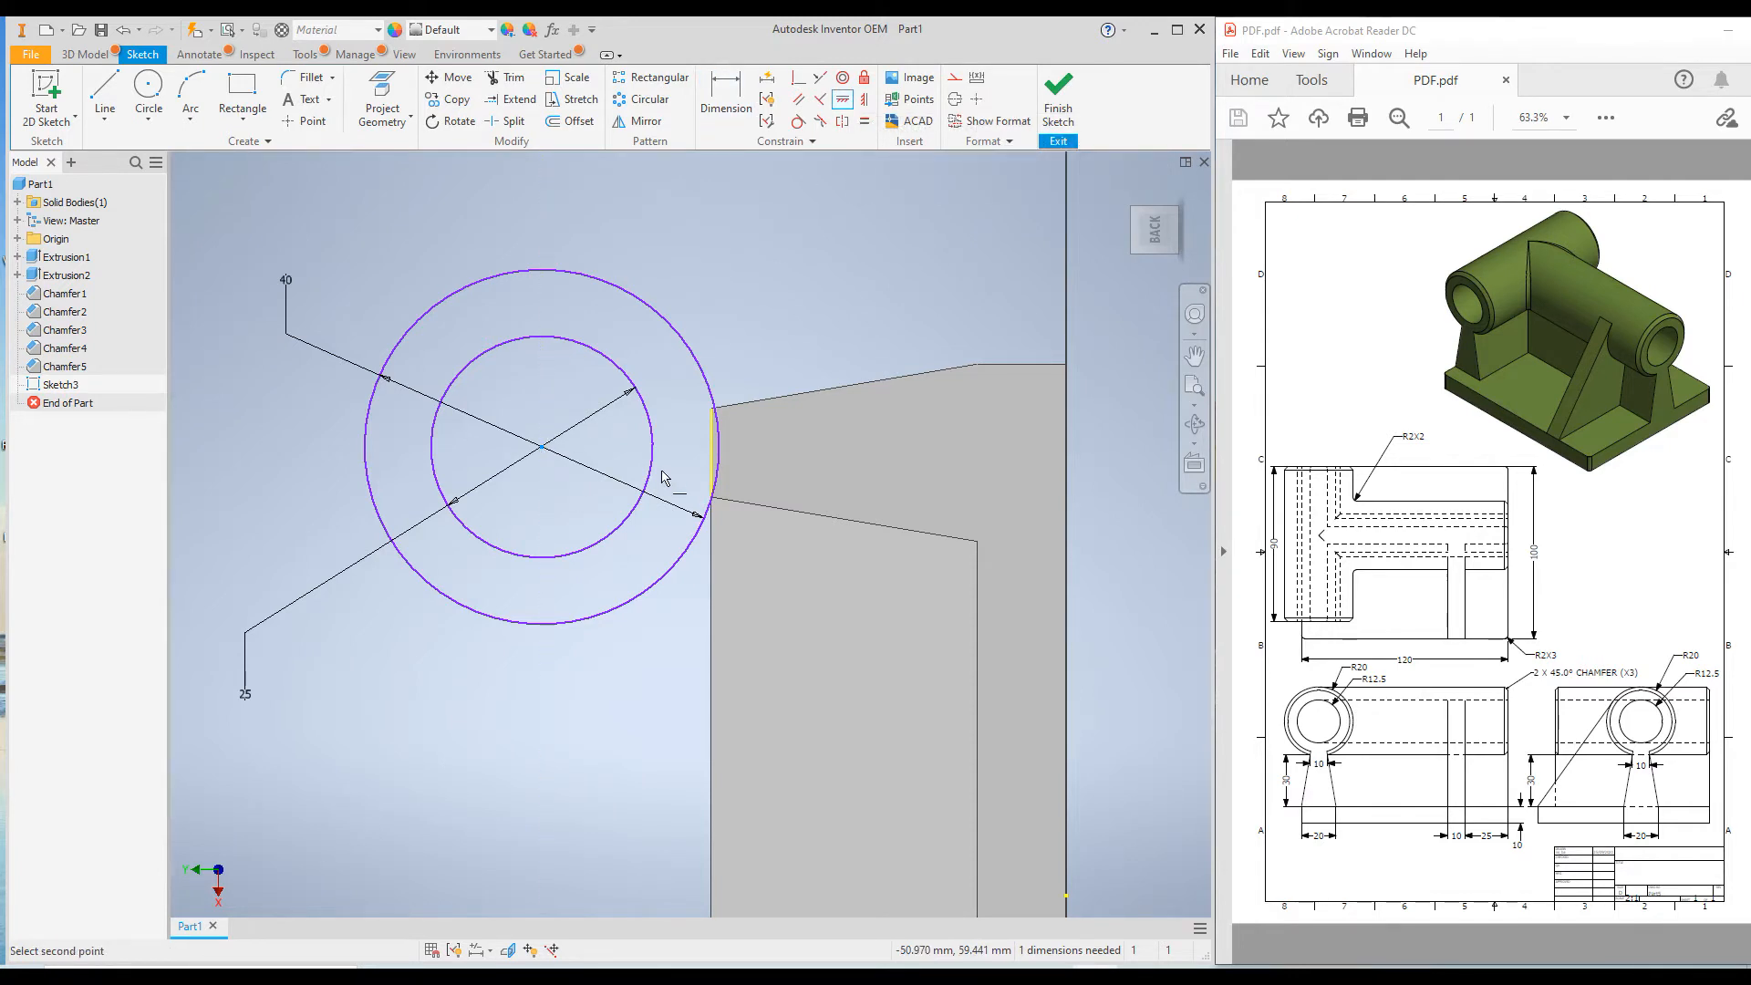
pyautogui.click(712, 454)
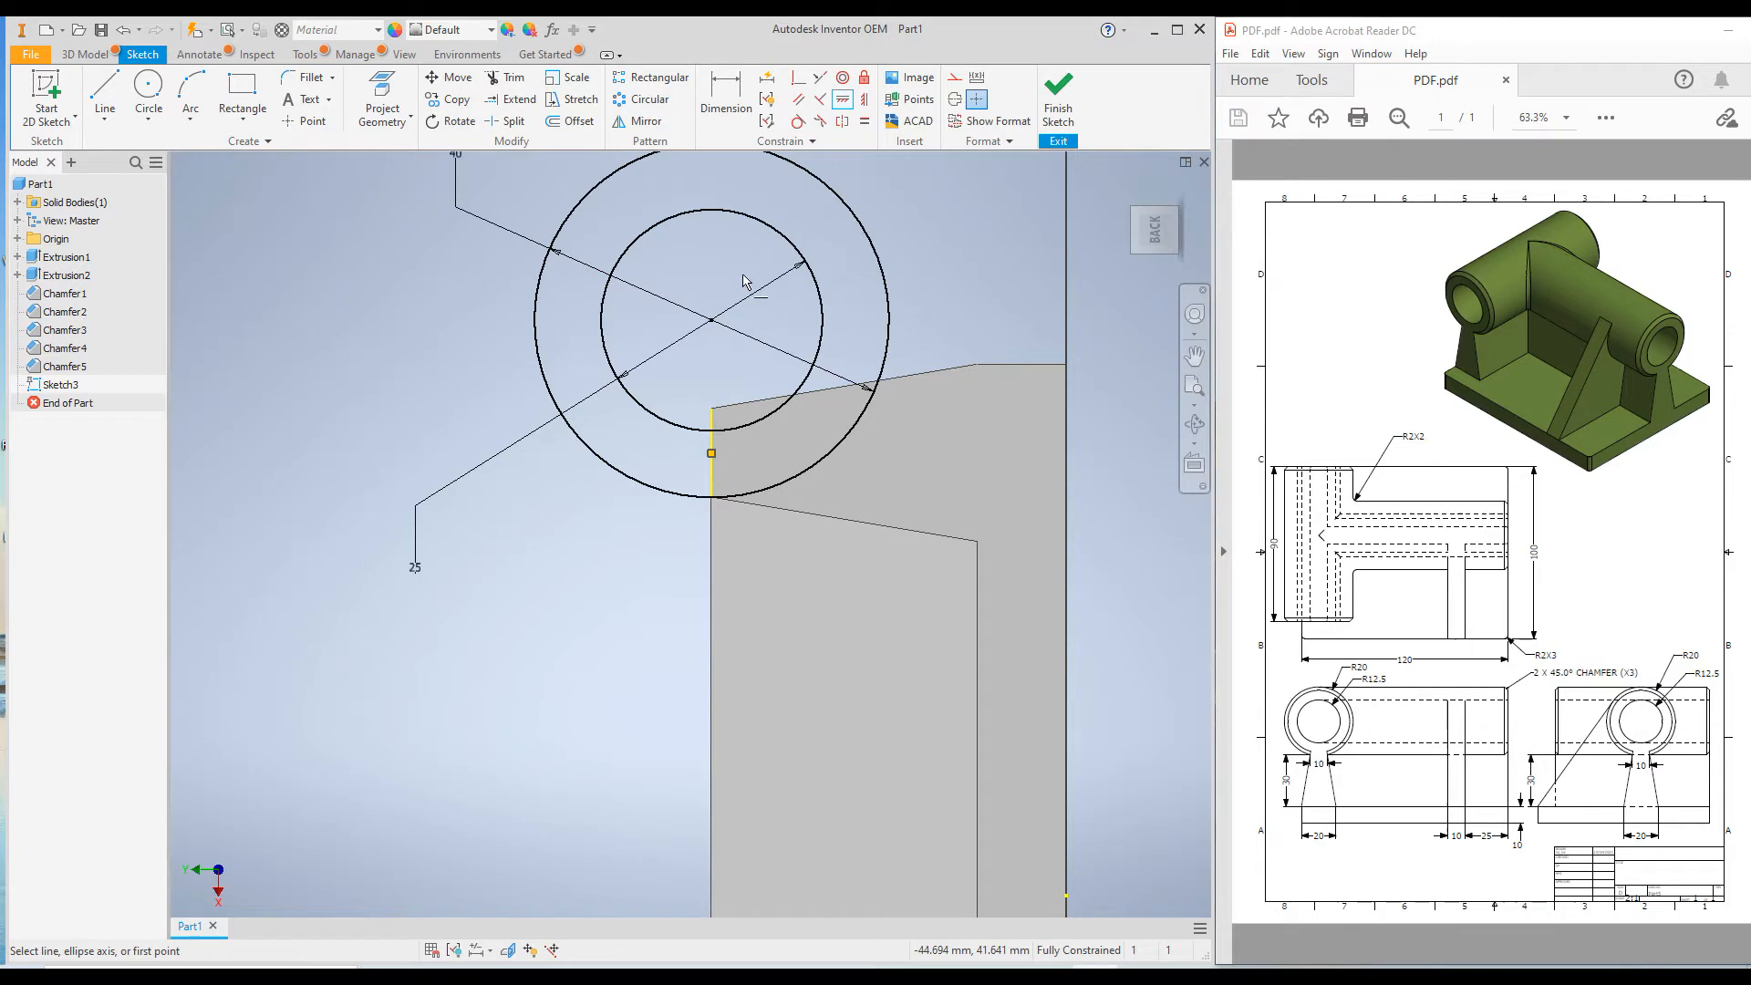
pyautogui.hotkey('ctrl', 'z')
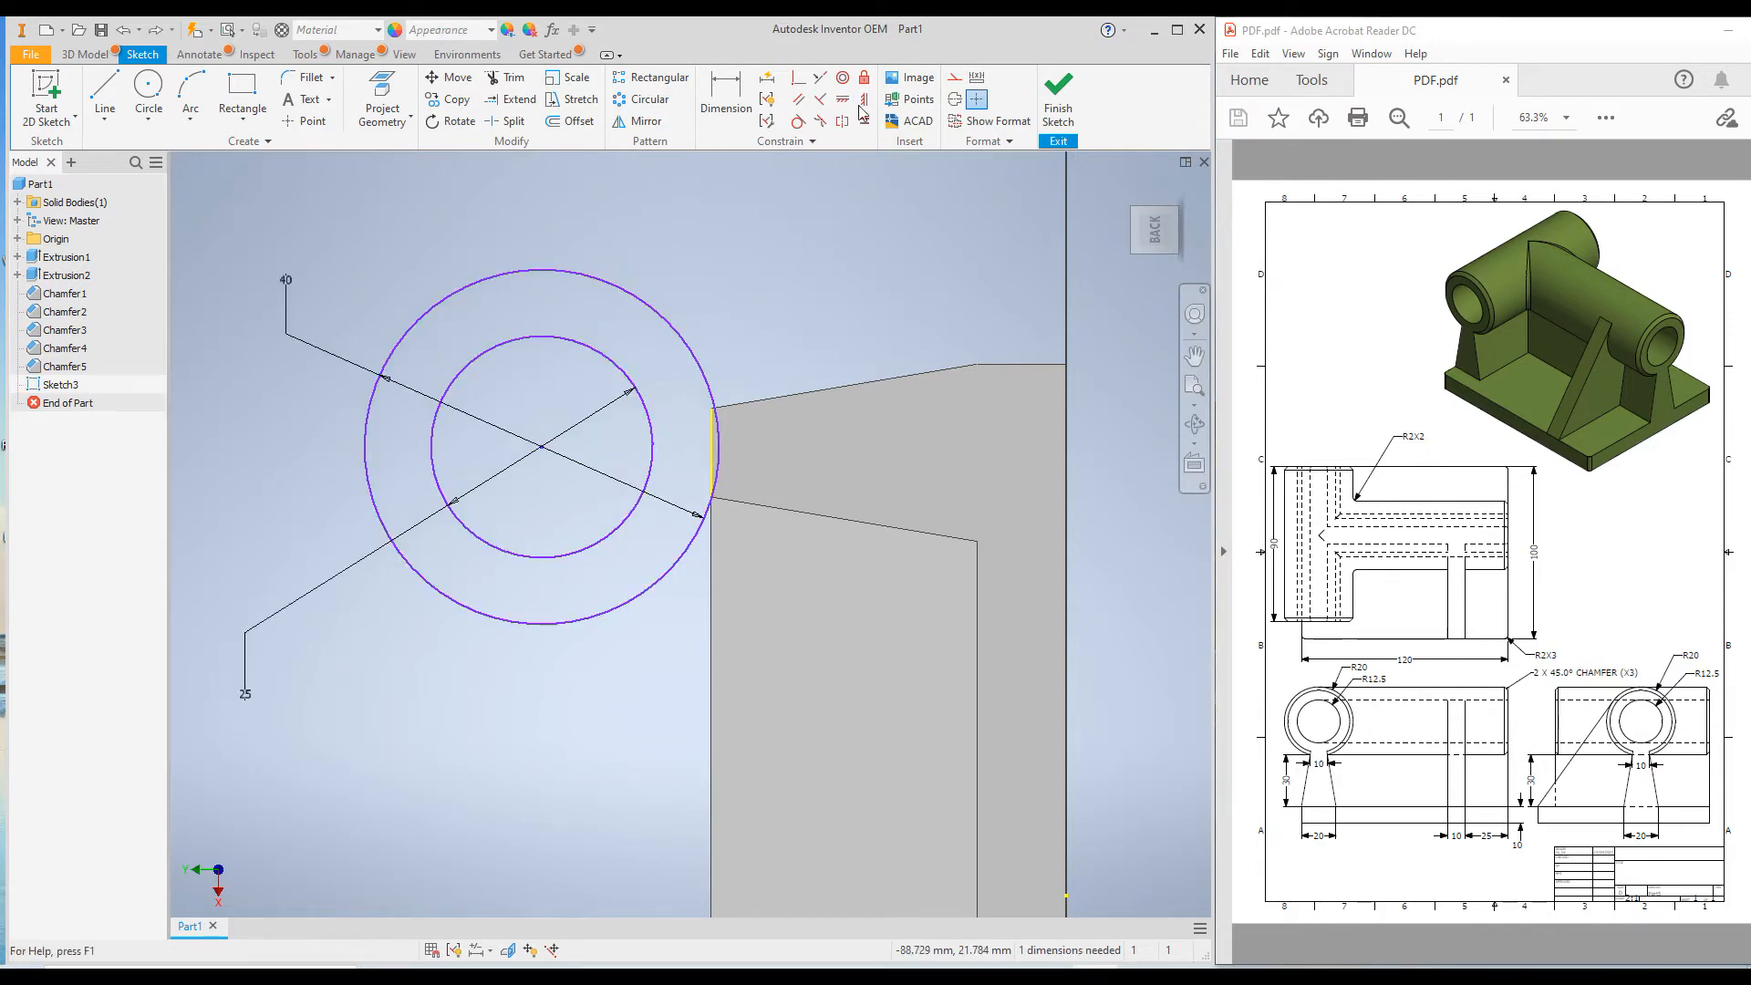
# Apply a vertical constraint between the circles' centre and the midpoint of the wall's upper edge.
pyautogui.click(542, 448)
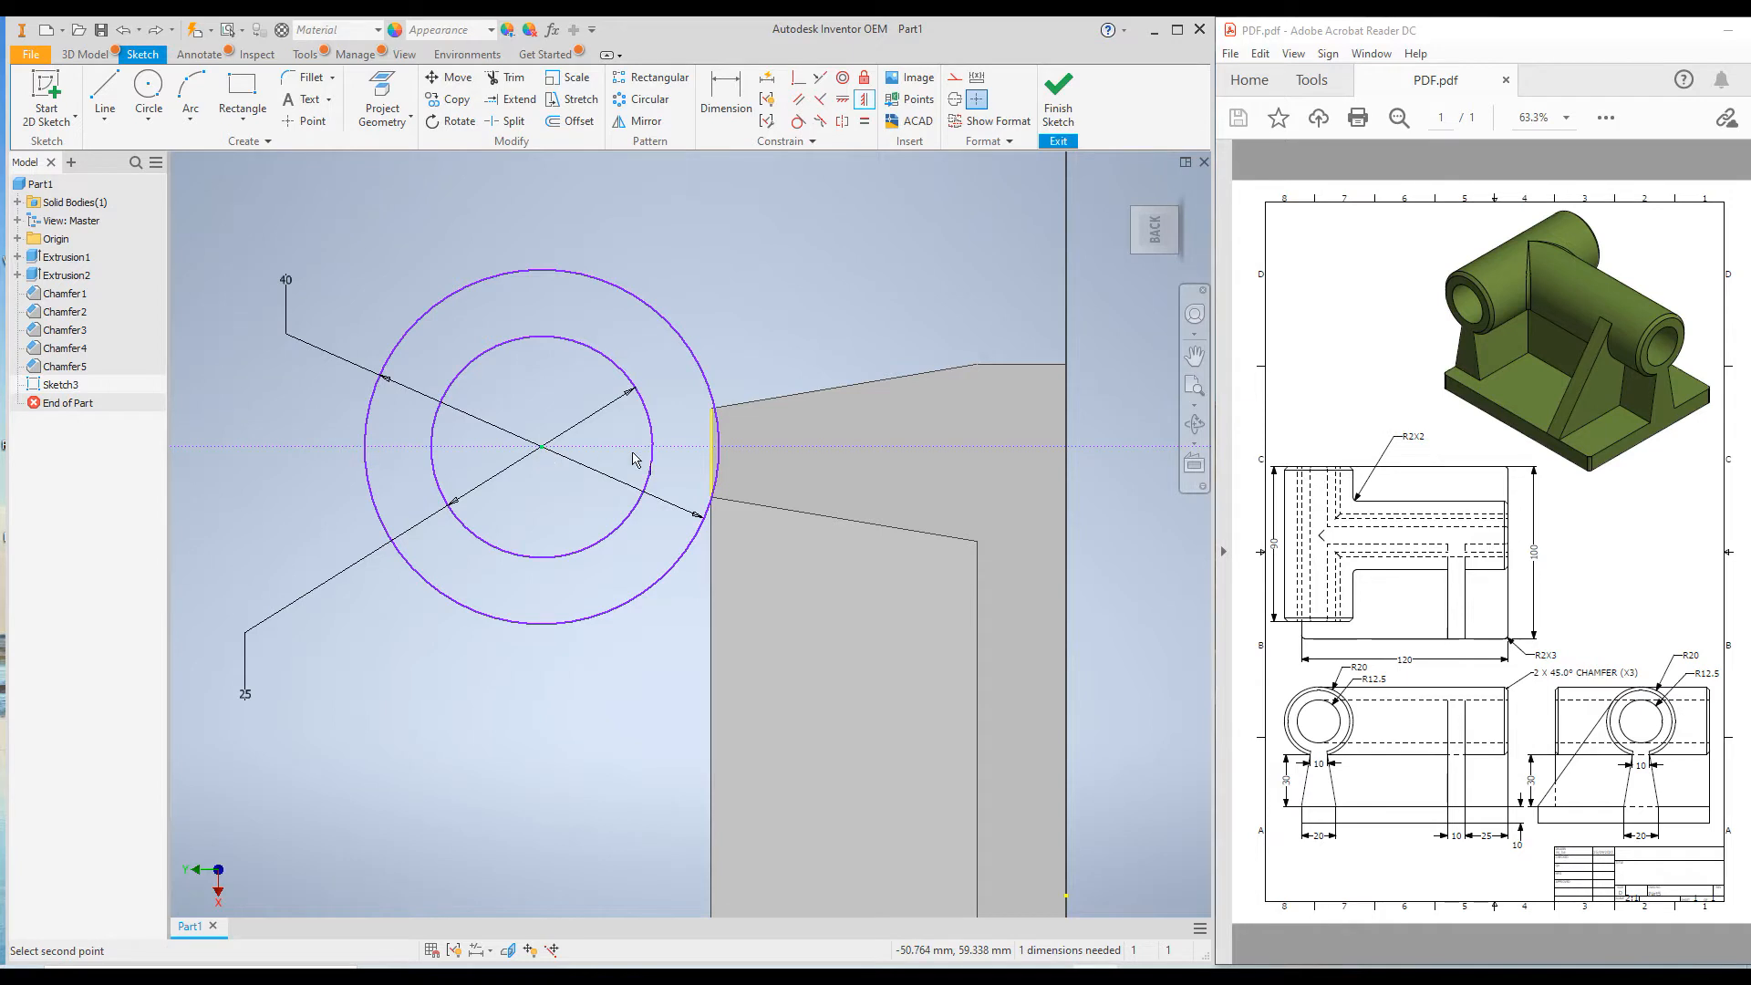
pyautogui.click(712, 453)
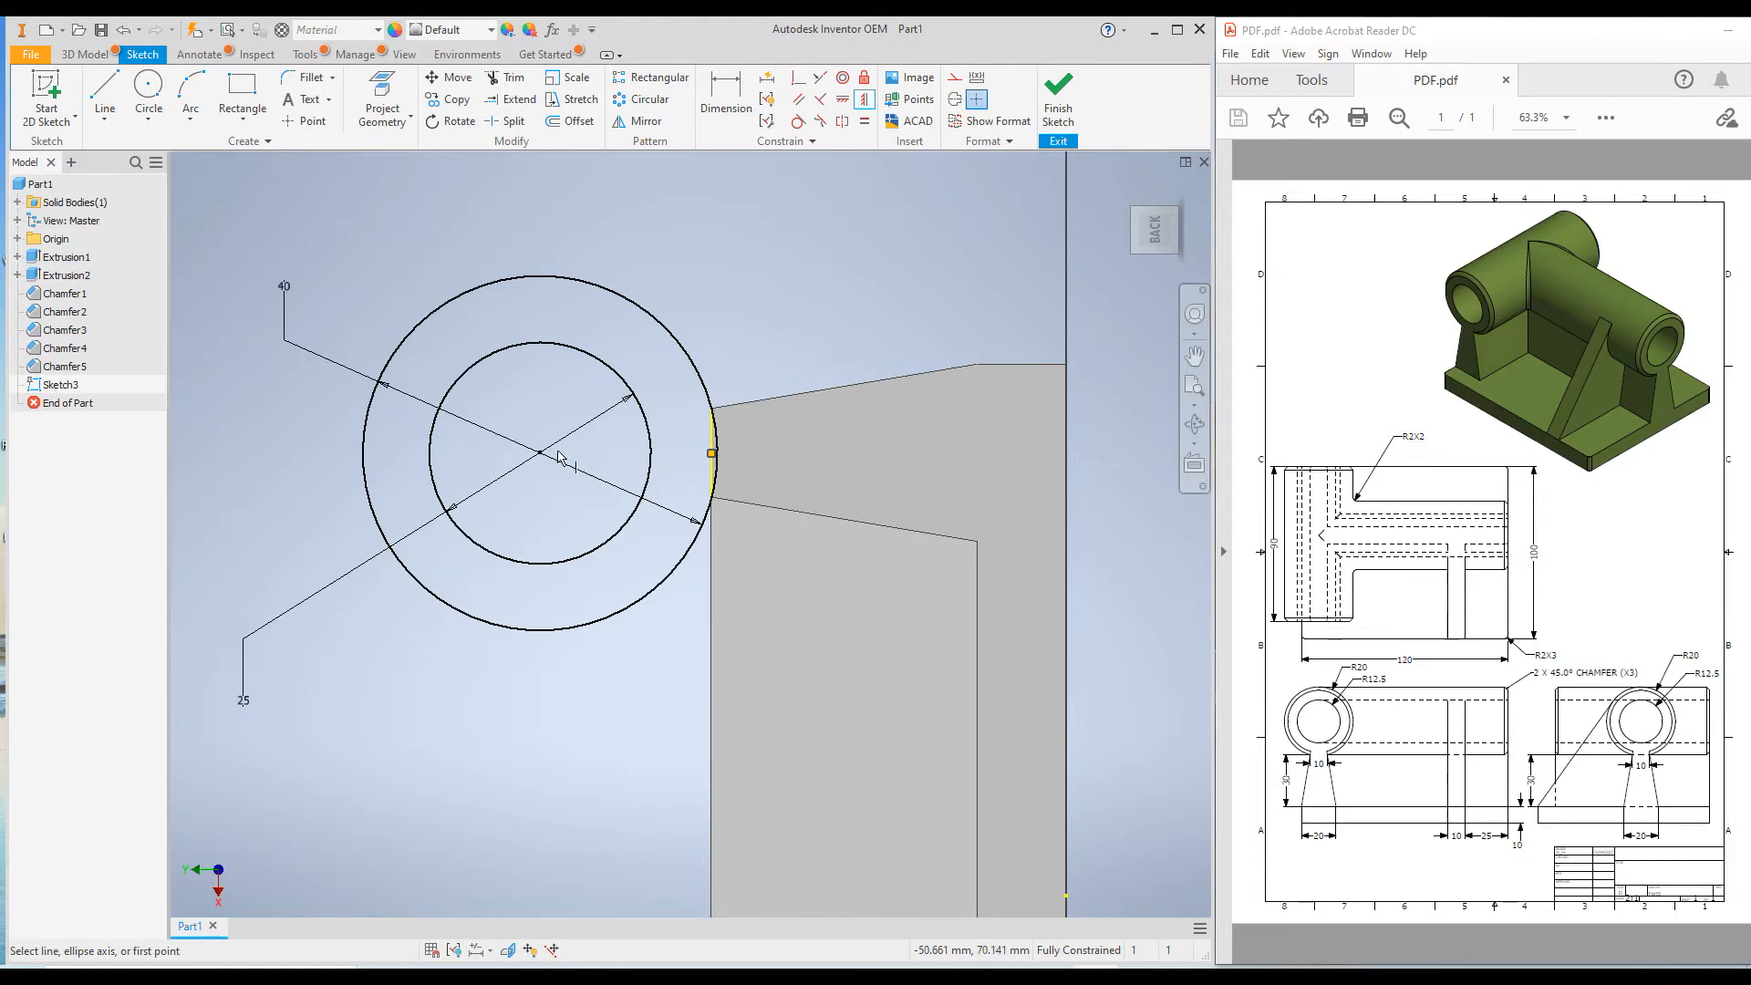
# Set up an extrusion of the ring between the two circles, with its direction flipped towards the short wall.
pyautogui.click(87, 57)
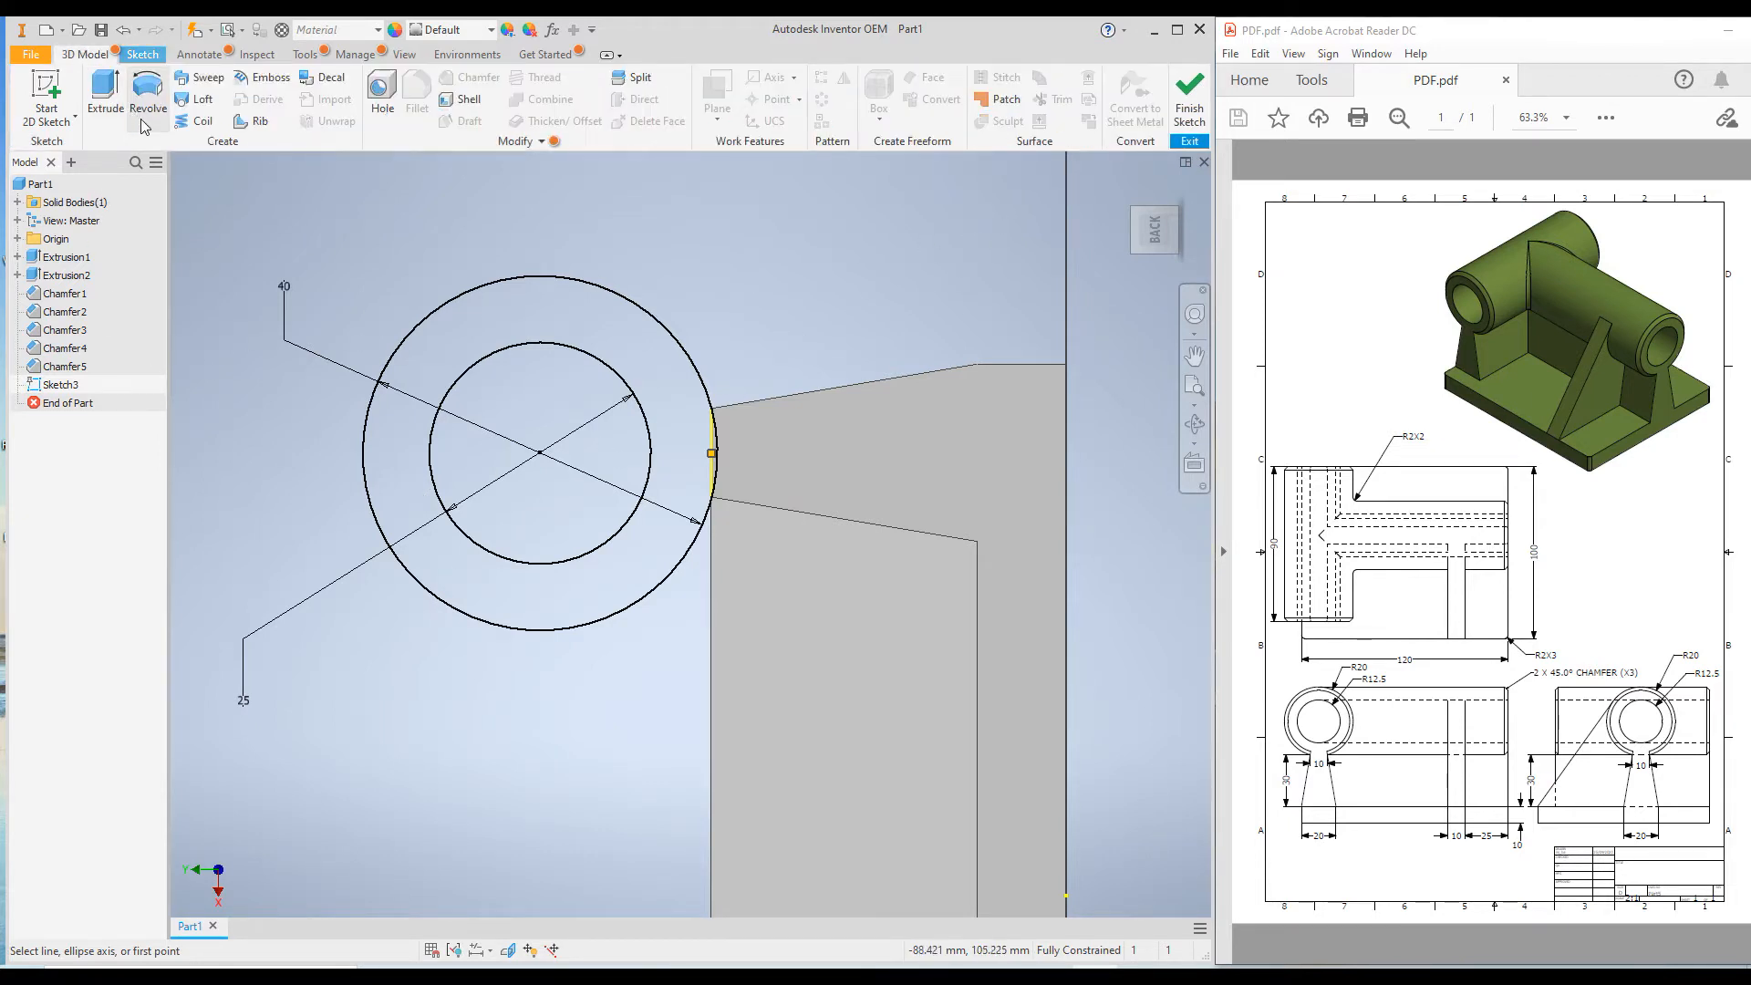
pyautogui.click(103, 91)
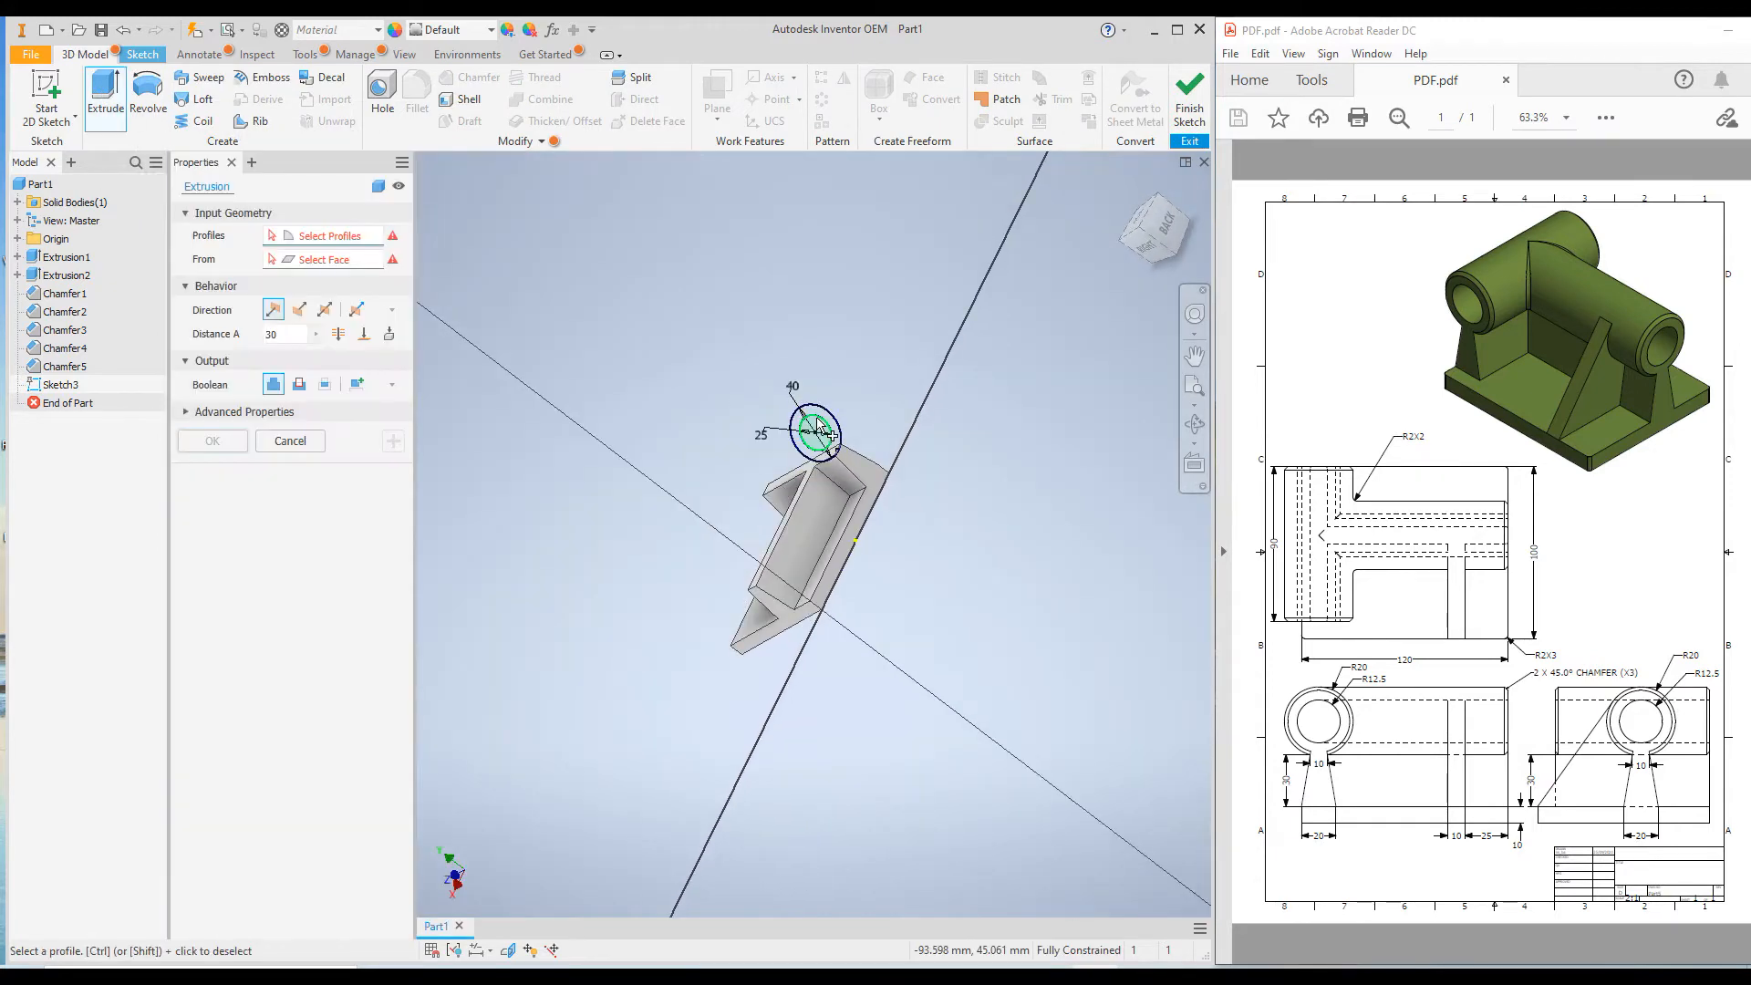
pyautogui.scroll(3, 771, 481)
pyautogui.scroll(3, 766, 451)
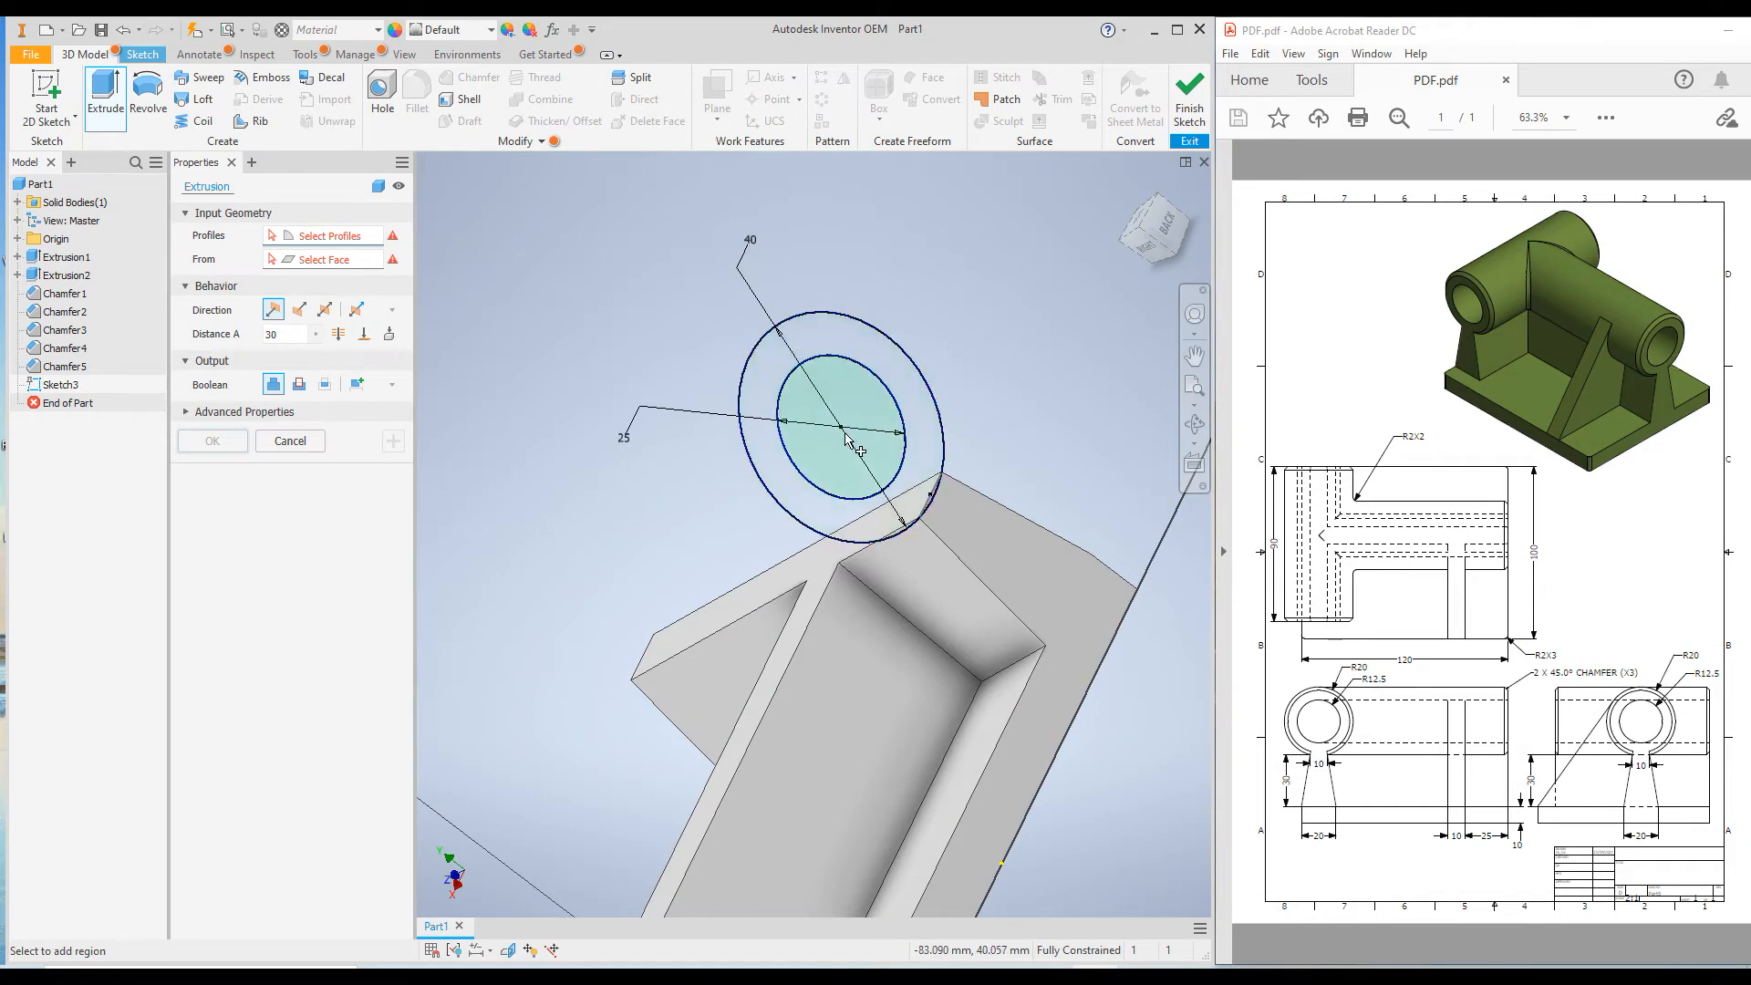
pyautogui.click(771, 450)
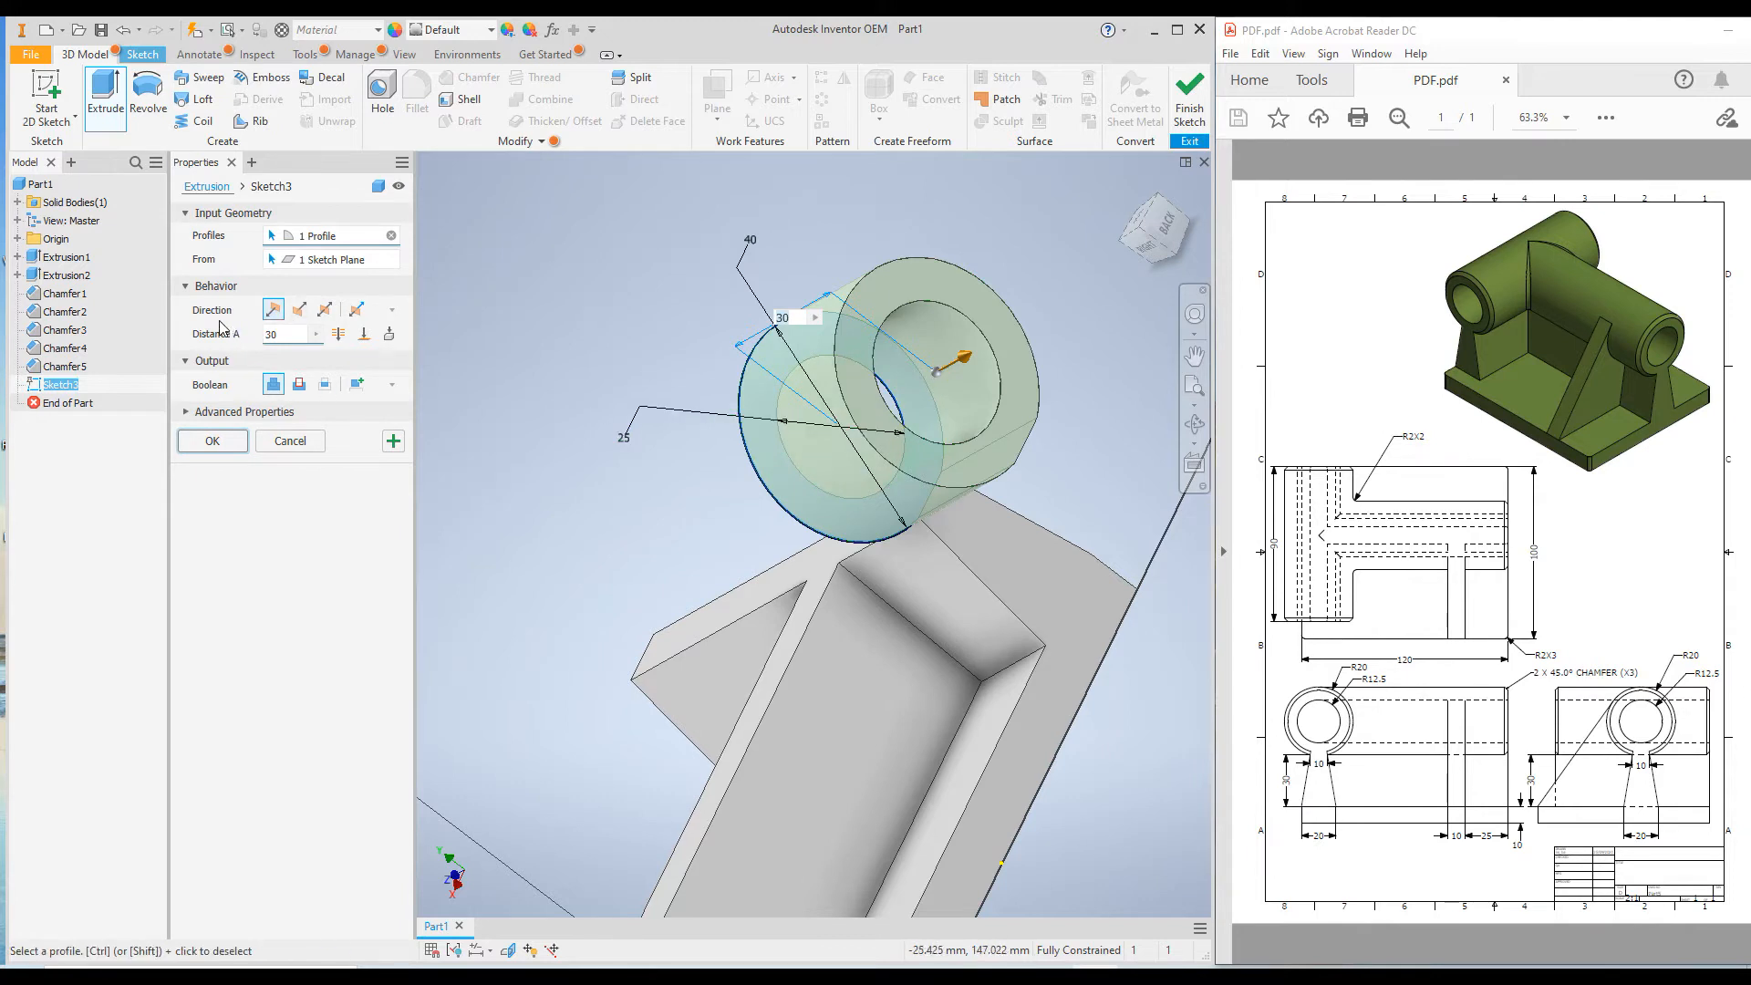
pyautogui.click(298, 310)
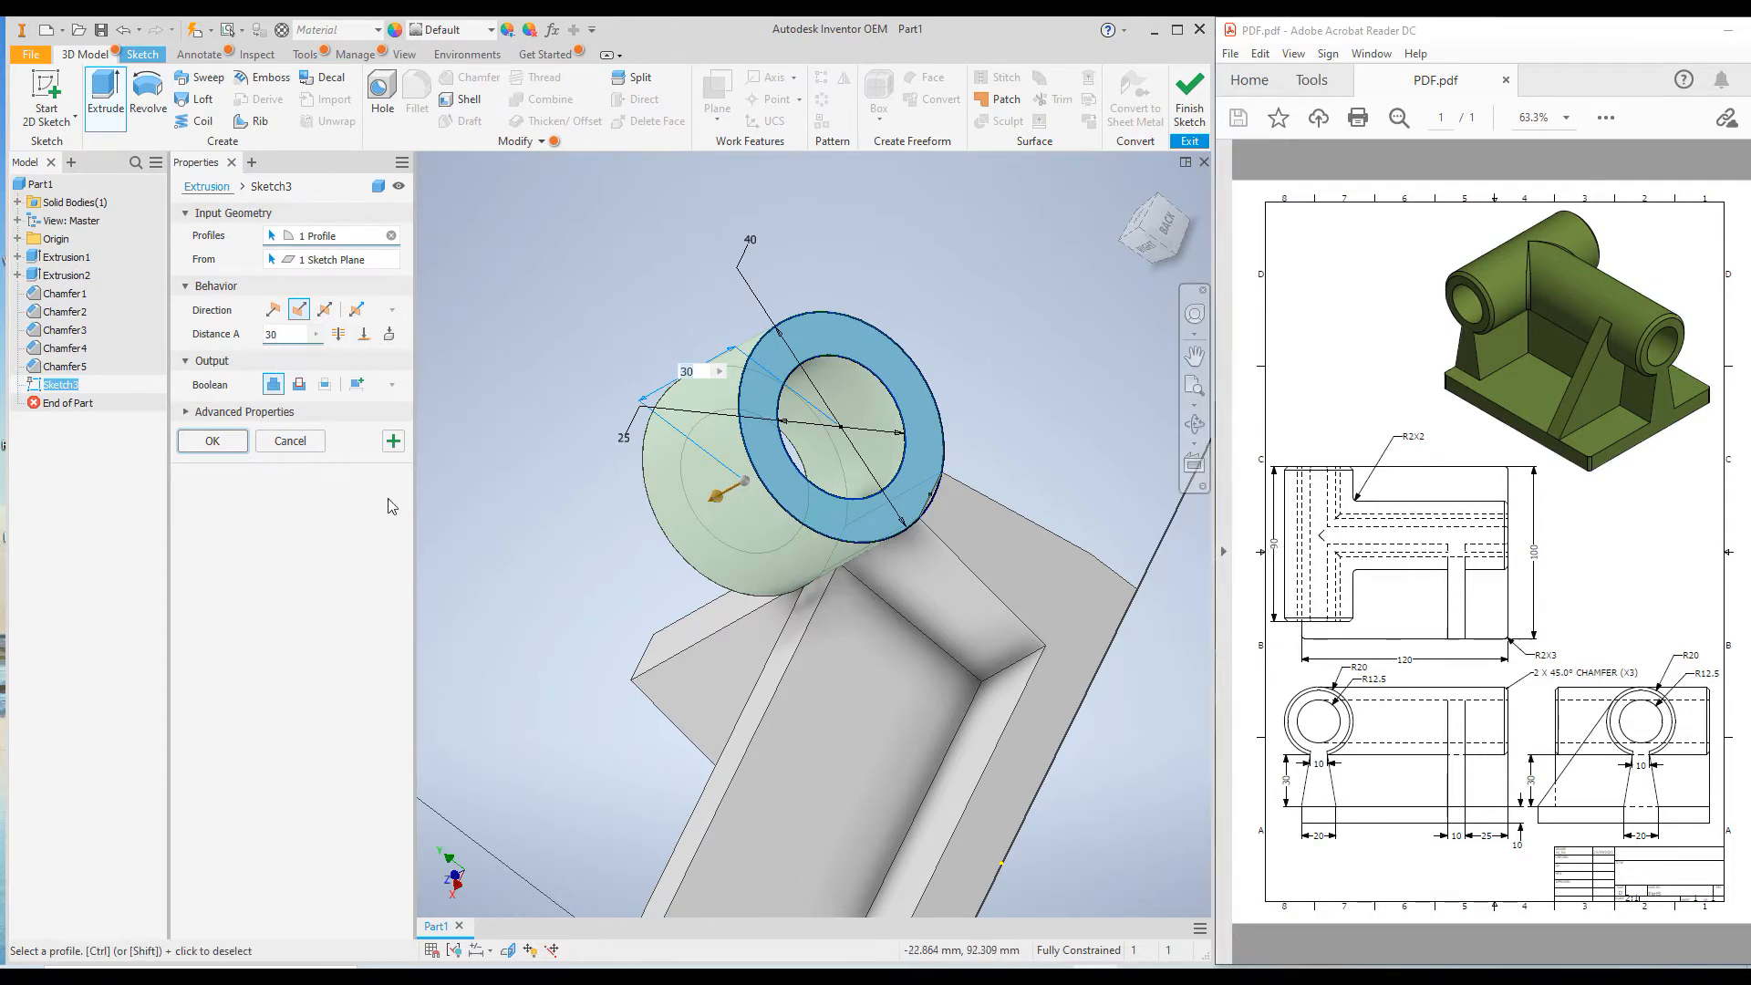
# Extrude the ring up to the opposite end face of the short wall, joined to the body.
pyautogui.click(364, 334)
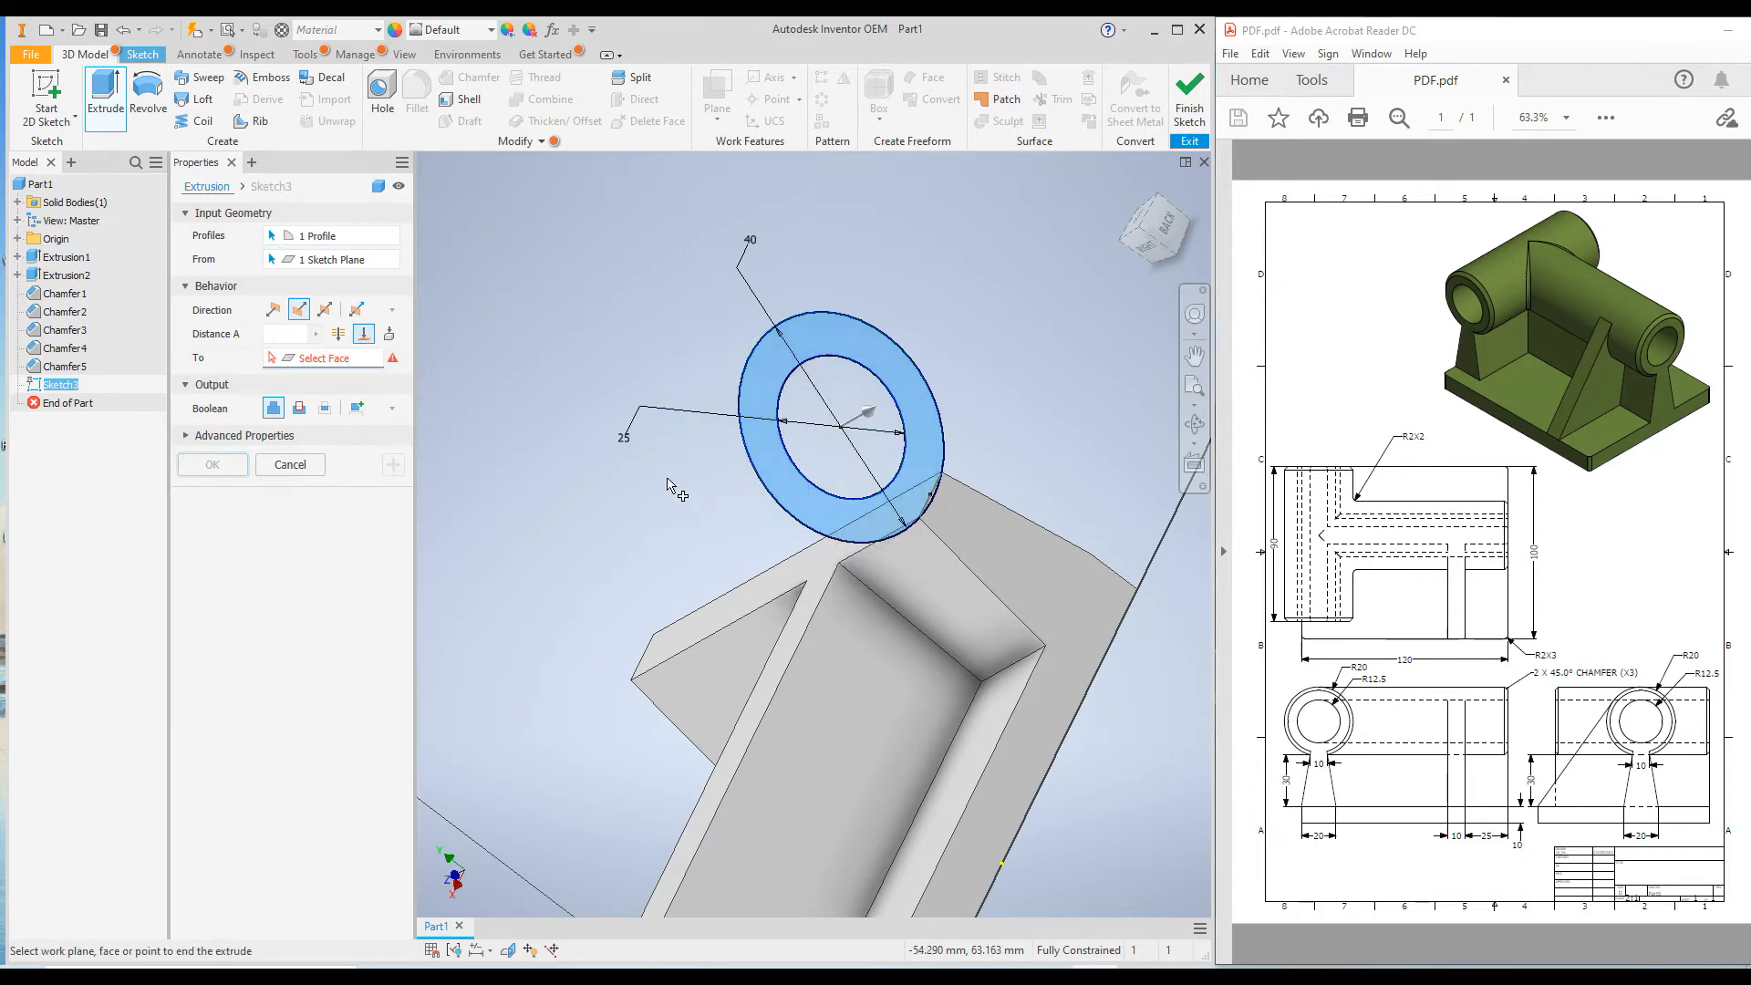
pyautogui.keyDown('shift'); pyautogui.moveTo(643, 516); pyautogui.dragTo(727, 485, button='middle'); pyautogui.keyUp('shift')
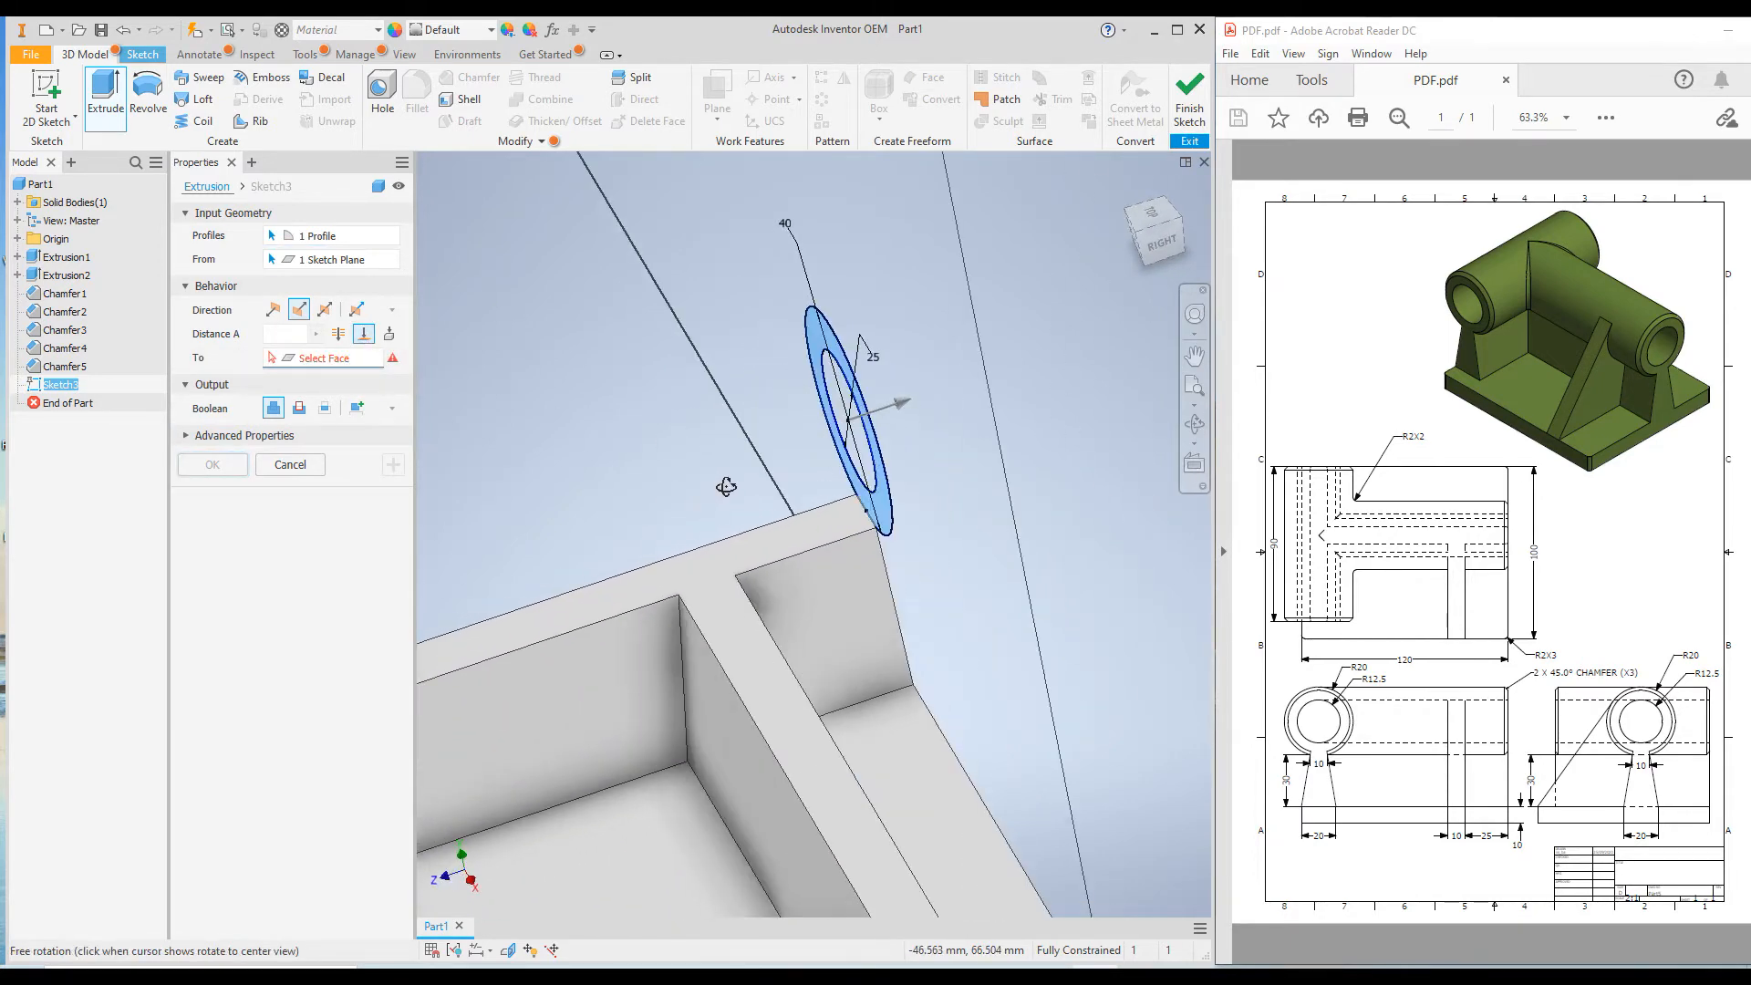
pyautogui.scroll(-8, 726, 461)
pyautogui.scroll(5, 726, 461)
pyautogui.scroll(-4, 735, 461)
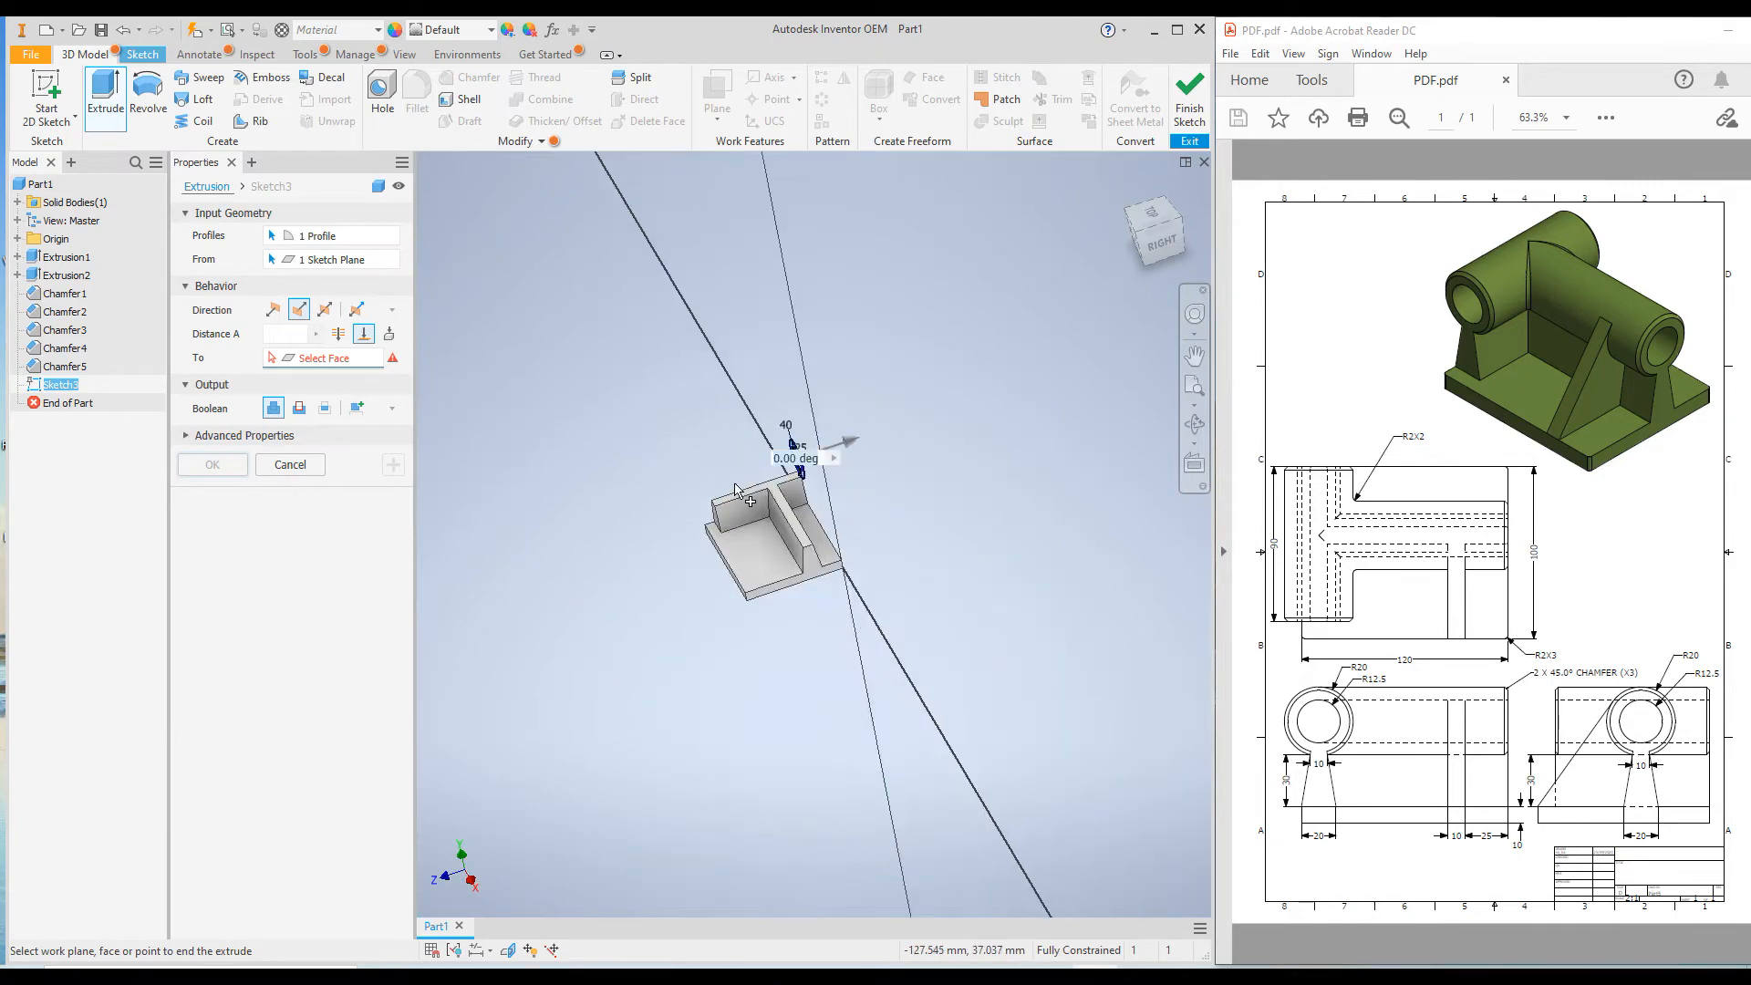
pyautogui.scroll(4, 733, 492)
pyautogui.scroll(2, 732, 503)
pyautogui.scroll(-3, 733, 502)
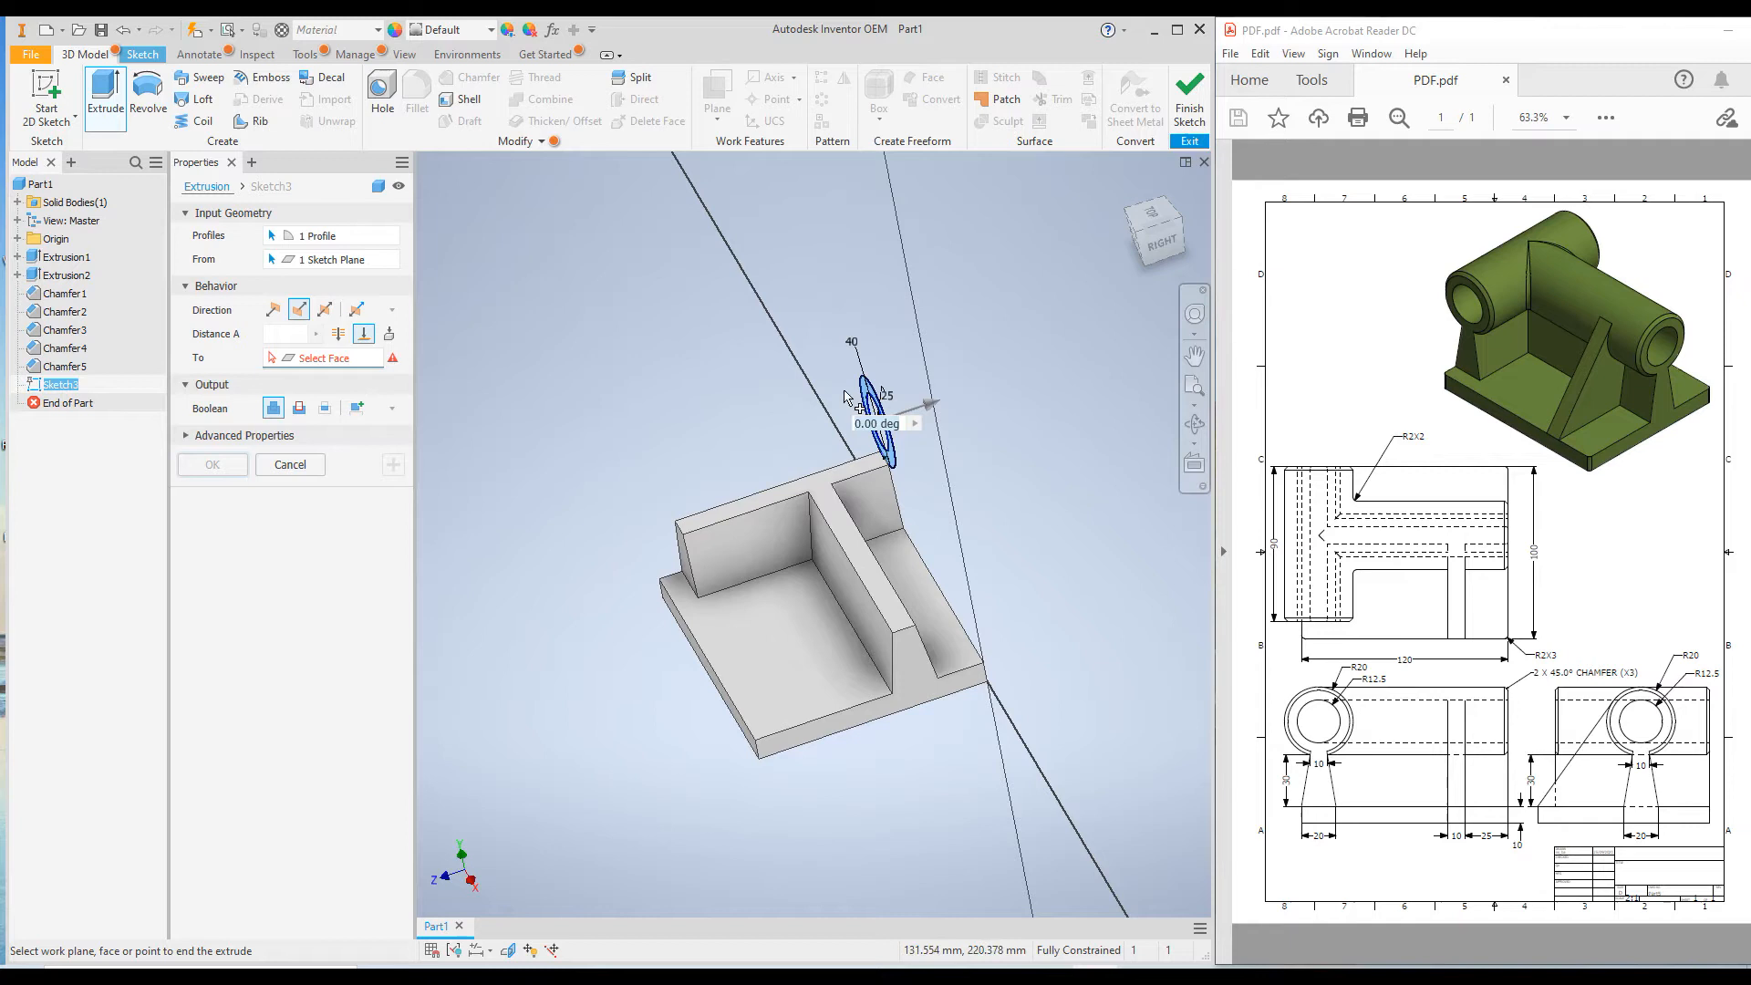
pyautogui.scroll(3, 686, 552)
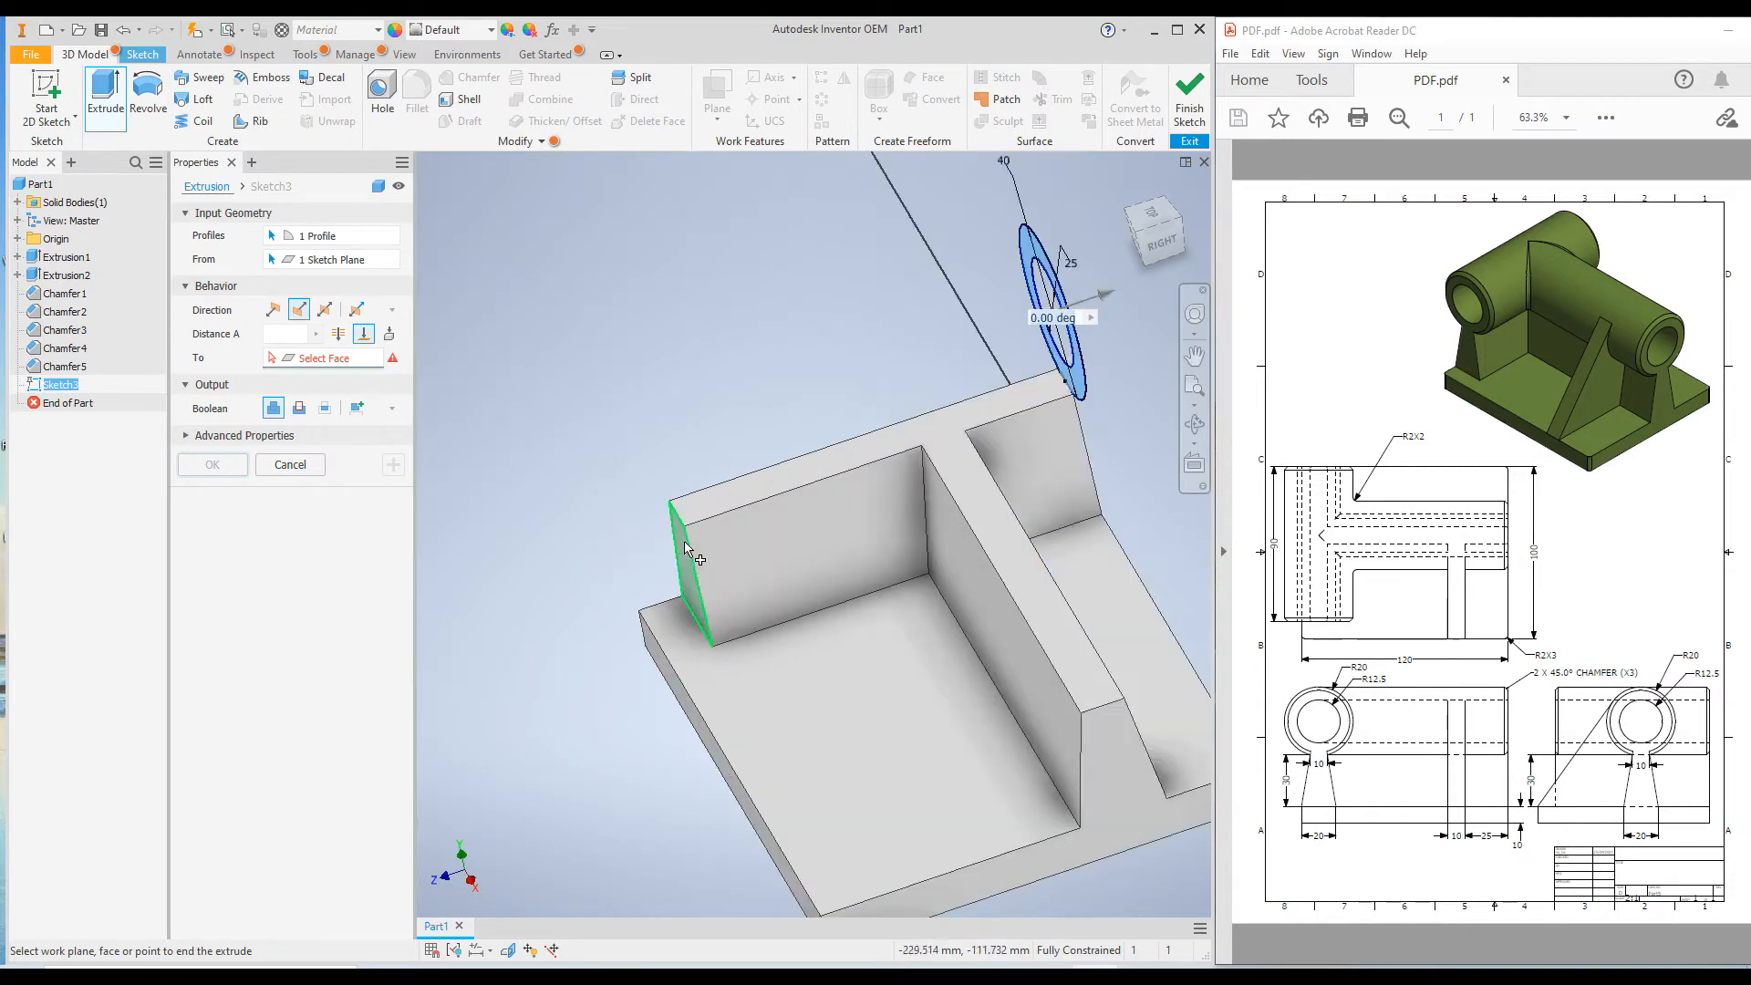
pyautogui.click(680, 555)
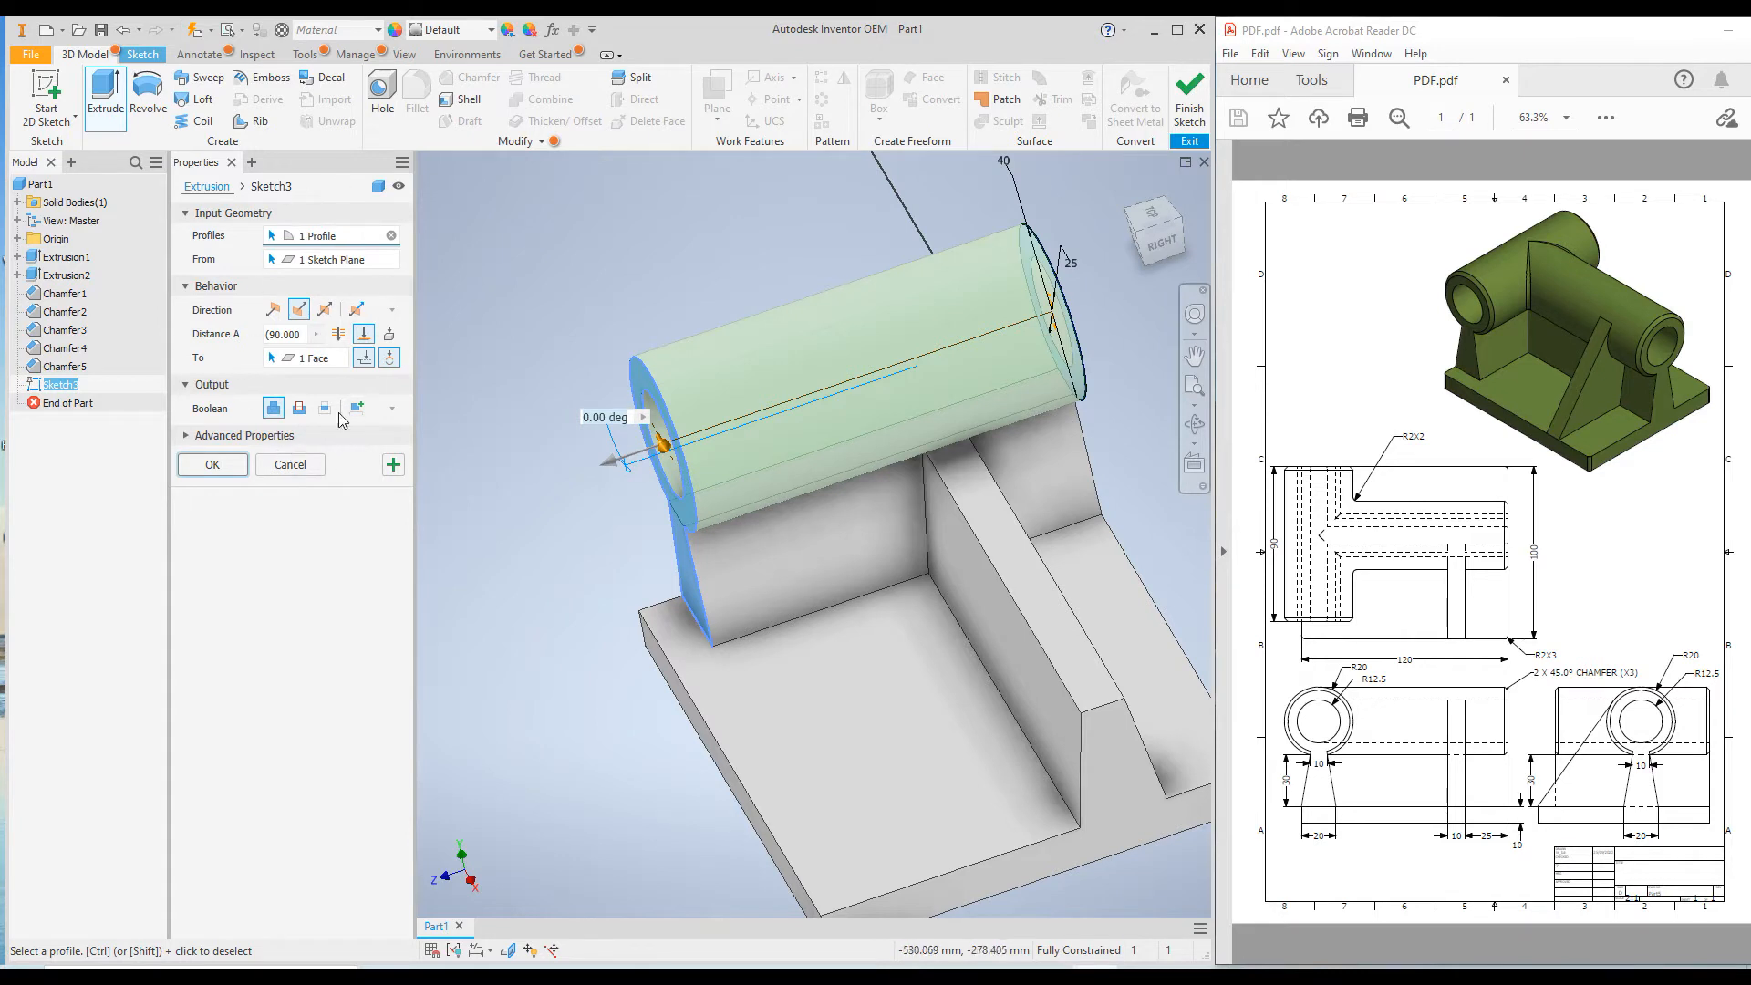
pyautogui.click(223, 466)
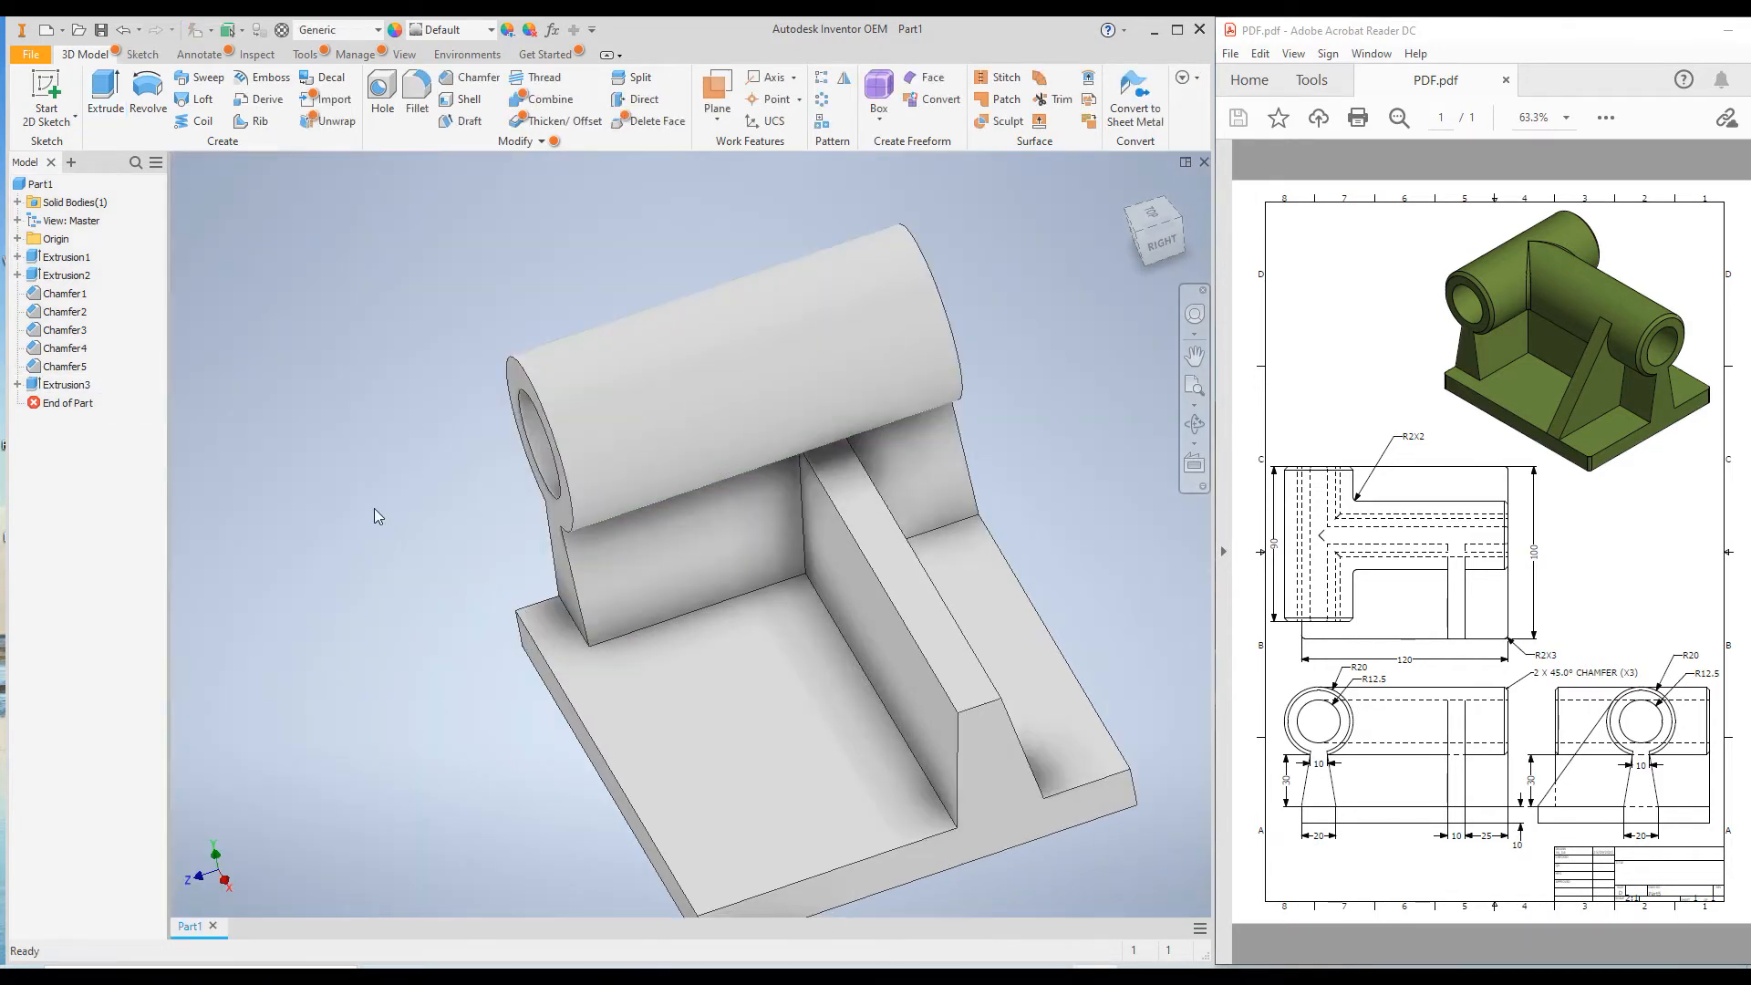
pyautogui.moveTo(369, 510)
pyautogui.keyDown('shift'); pyautogui.mouseDown(button='middle')
pyautogui.moveTo(434, 489)
pyautogui.moveTo(372, 518)
pyautogui.moveTo(392, 494)
pyautogui.mouseUp(button='middle'); pyautogui.keyUp('shift')
pyautogui.scroll(5, 391, 494)
pyautogui.scroll(-3, 427, 505)
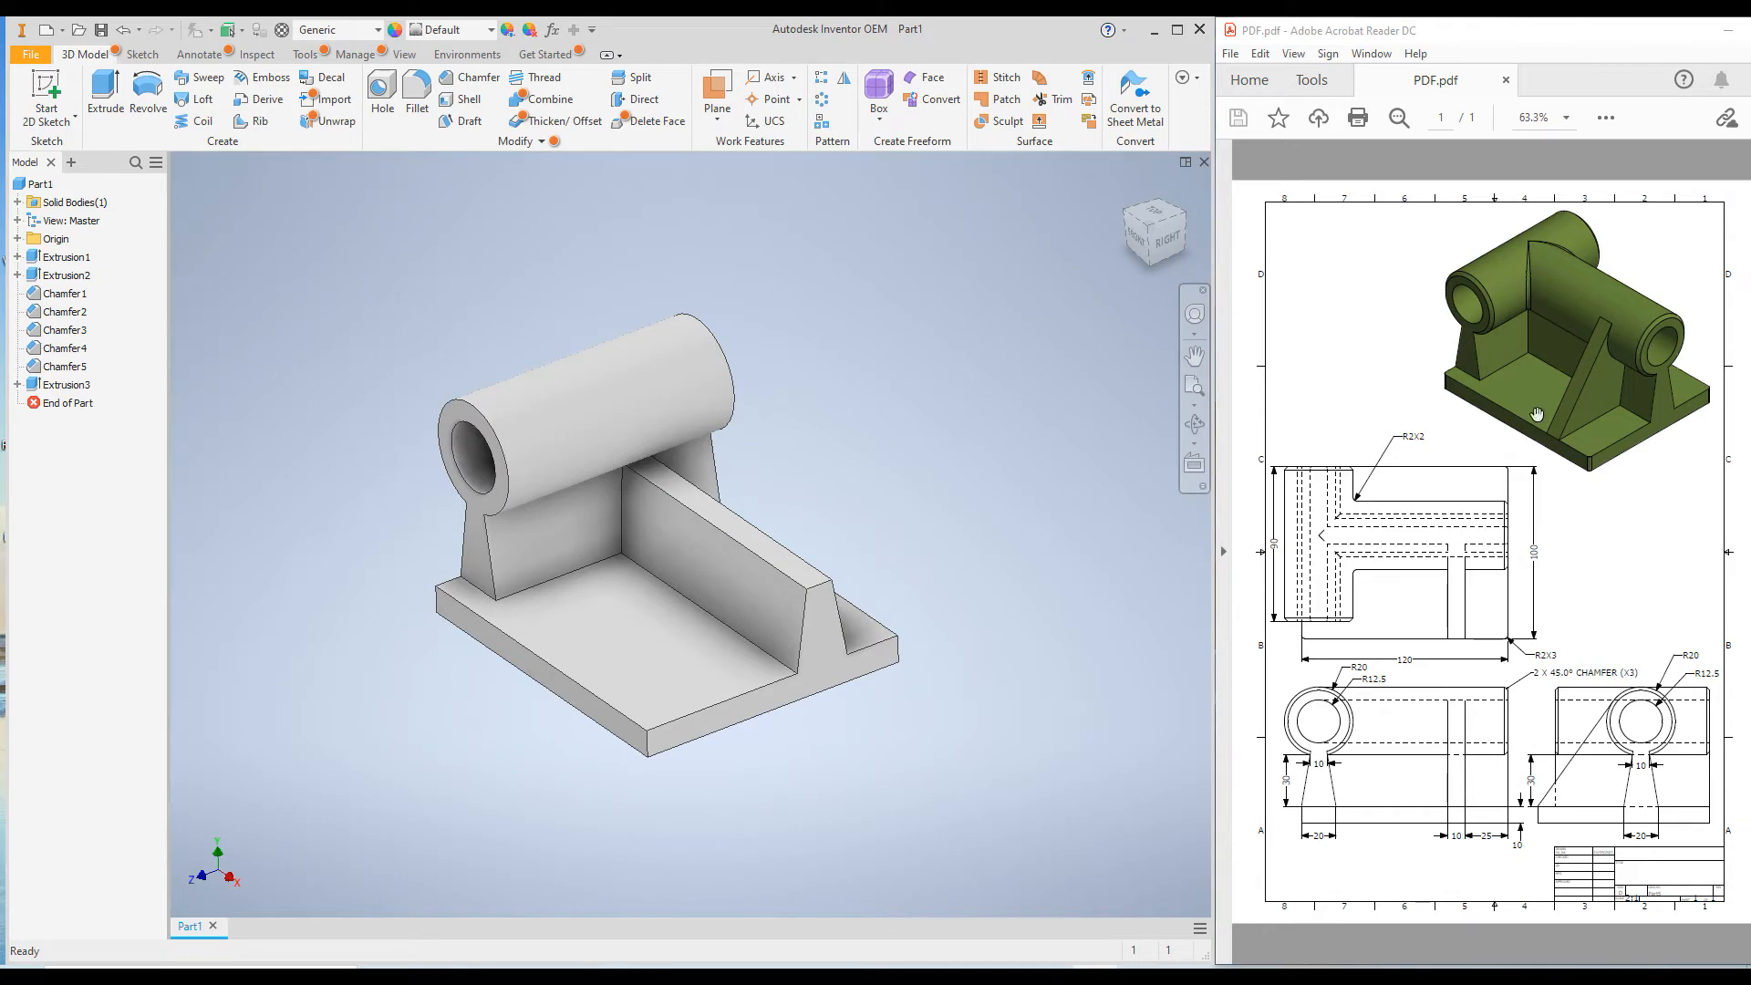
# Start a new sketch on the end face of the long support wall.
pyautogui.click(837, 653)
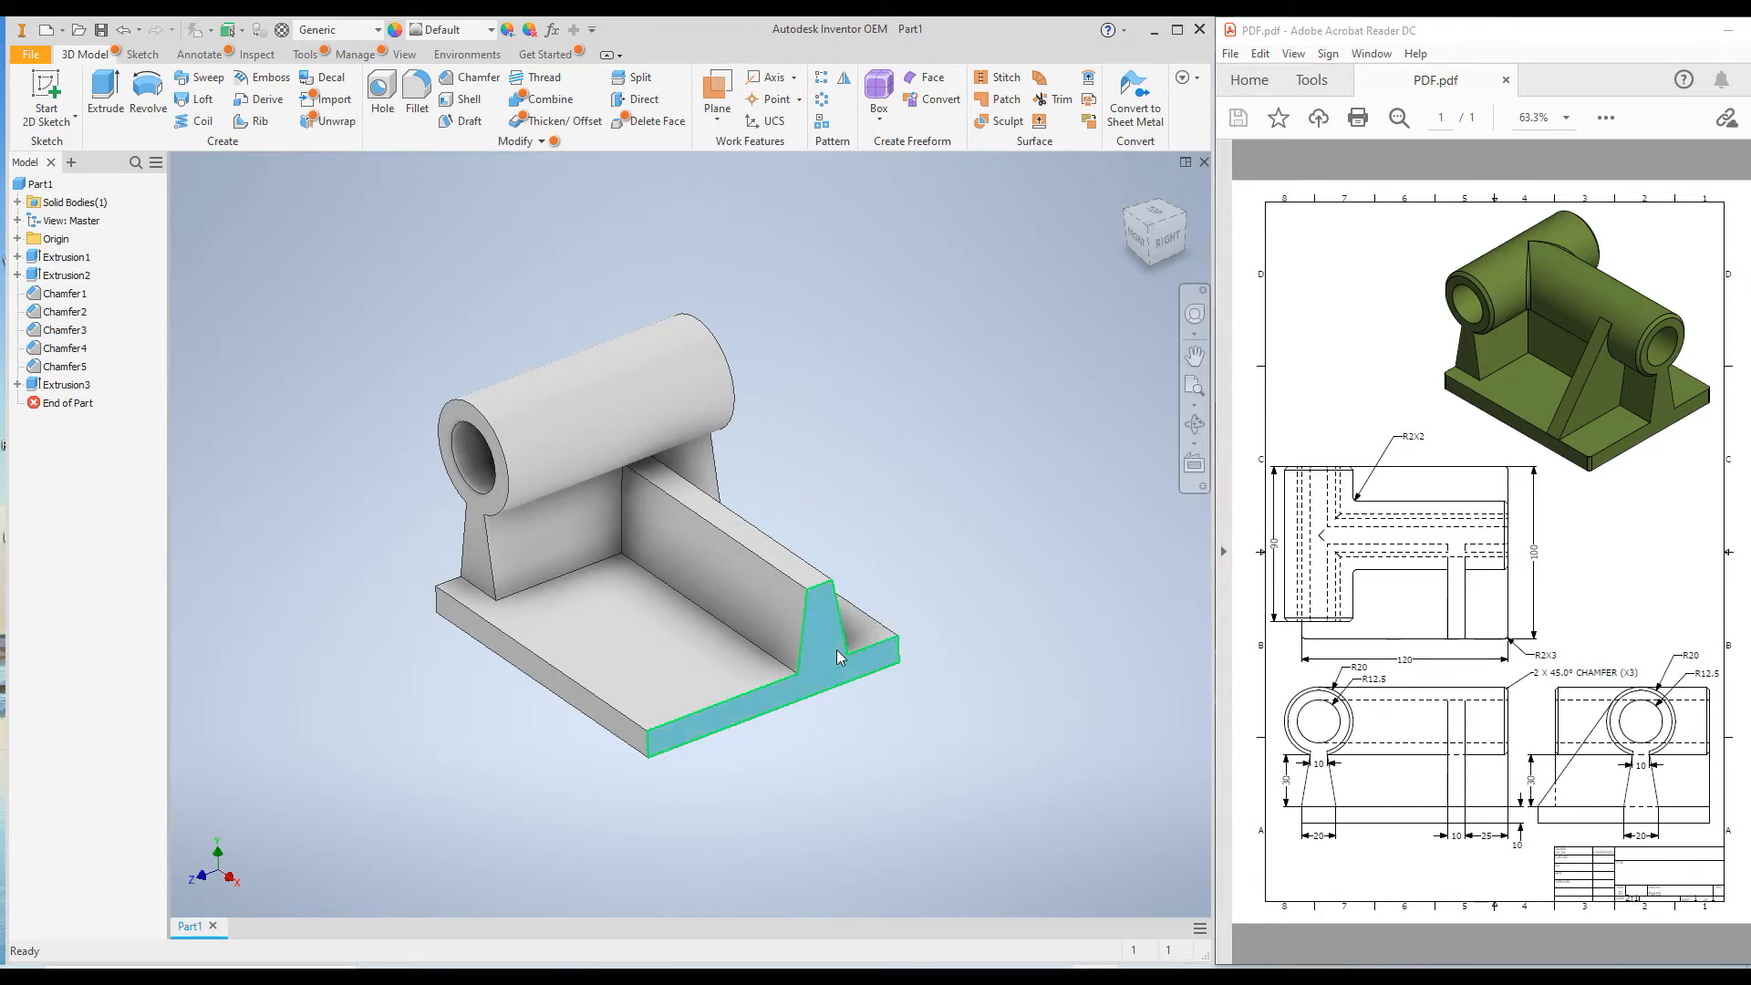
pyautogui.rightClick(837, 654)
pyautogui.click(835, 707)
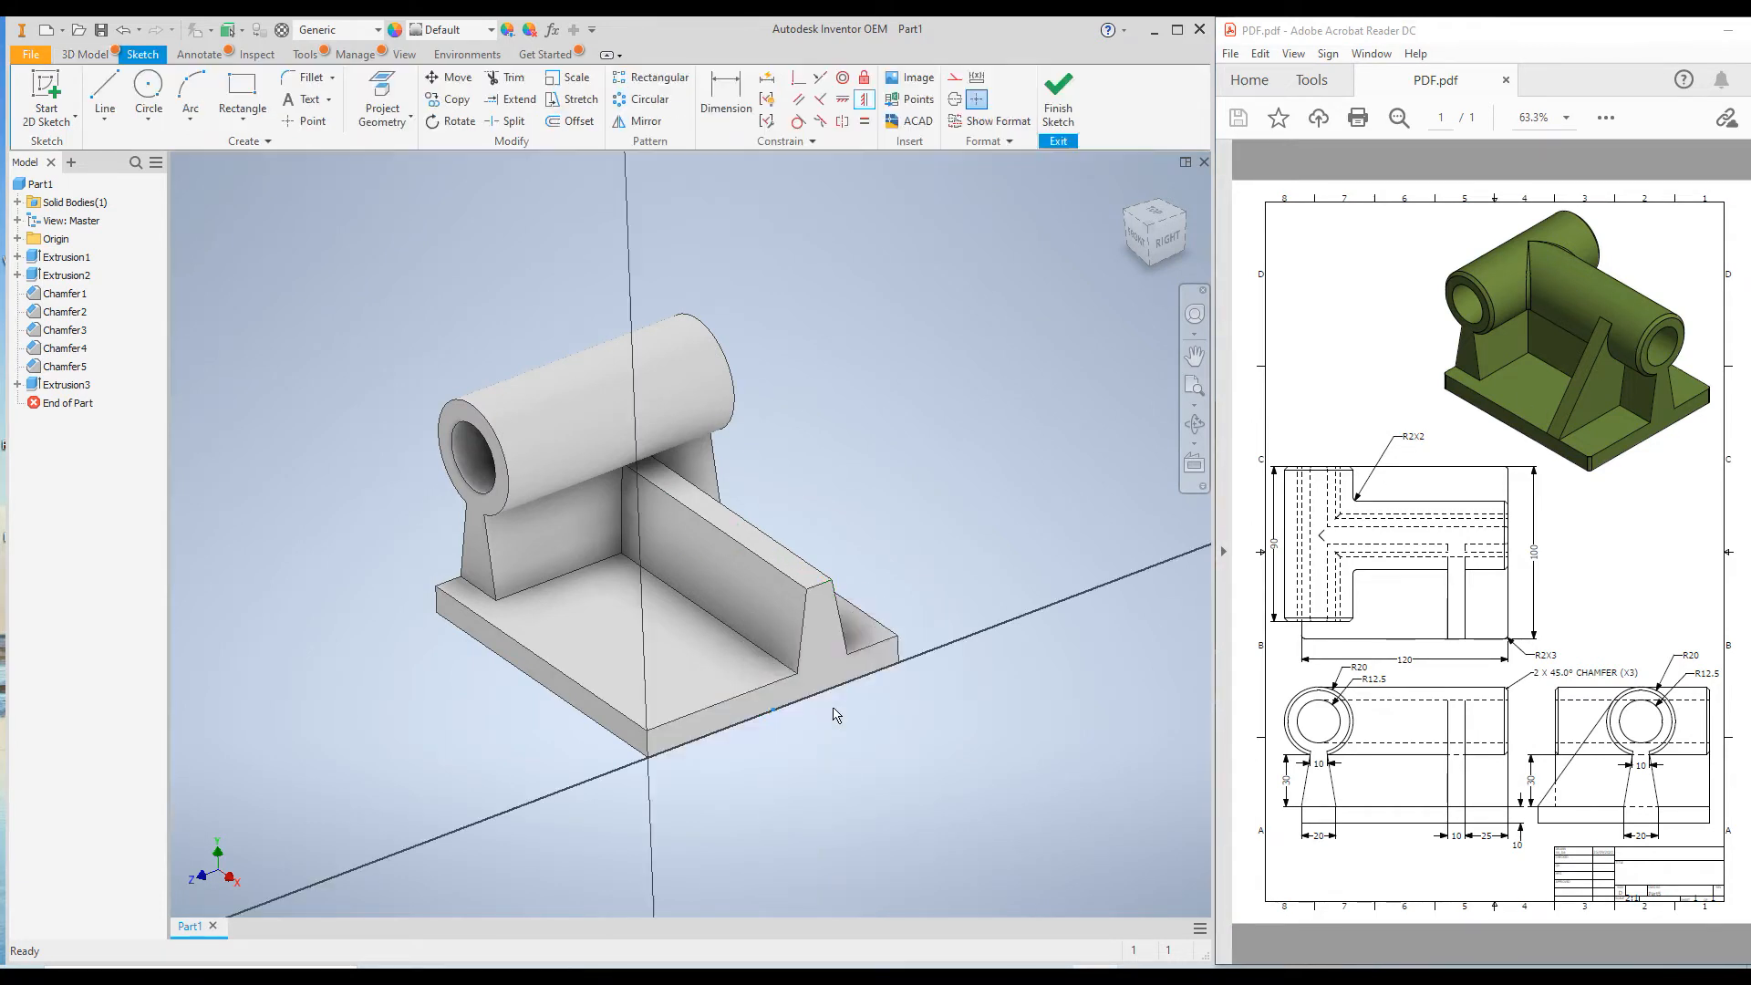
# Sketch a circle about 19 mm in diameter, centred above the long wall's upper edge and passing through its upper corner.
pyautogui.click(148, 91)
pyautogui.scroll(3, 740, 343)
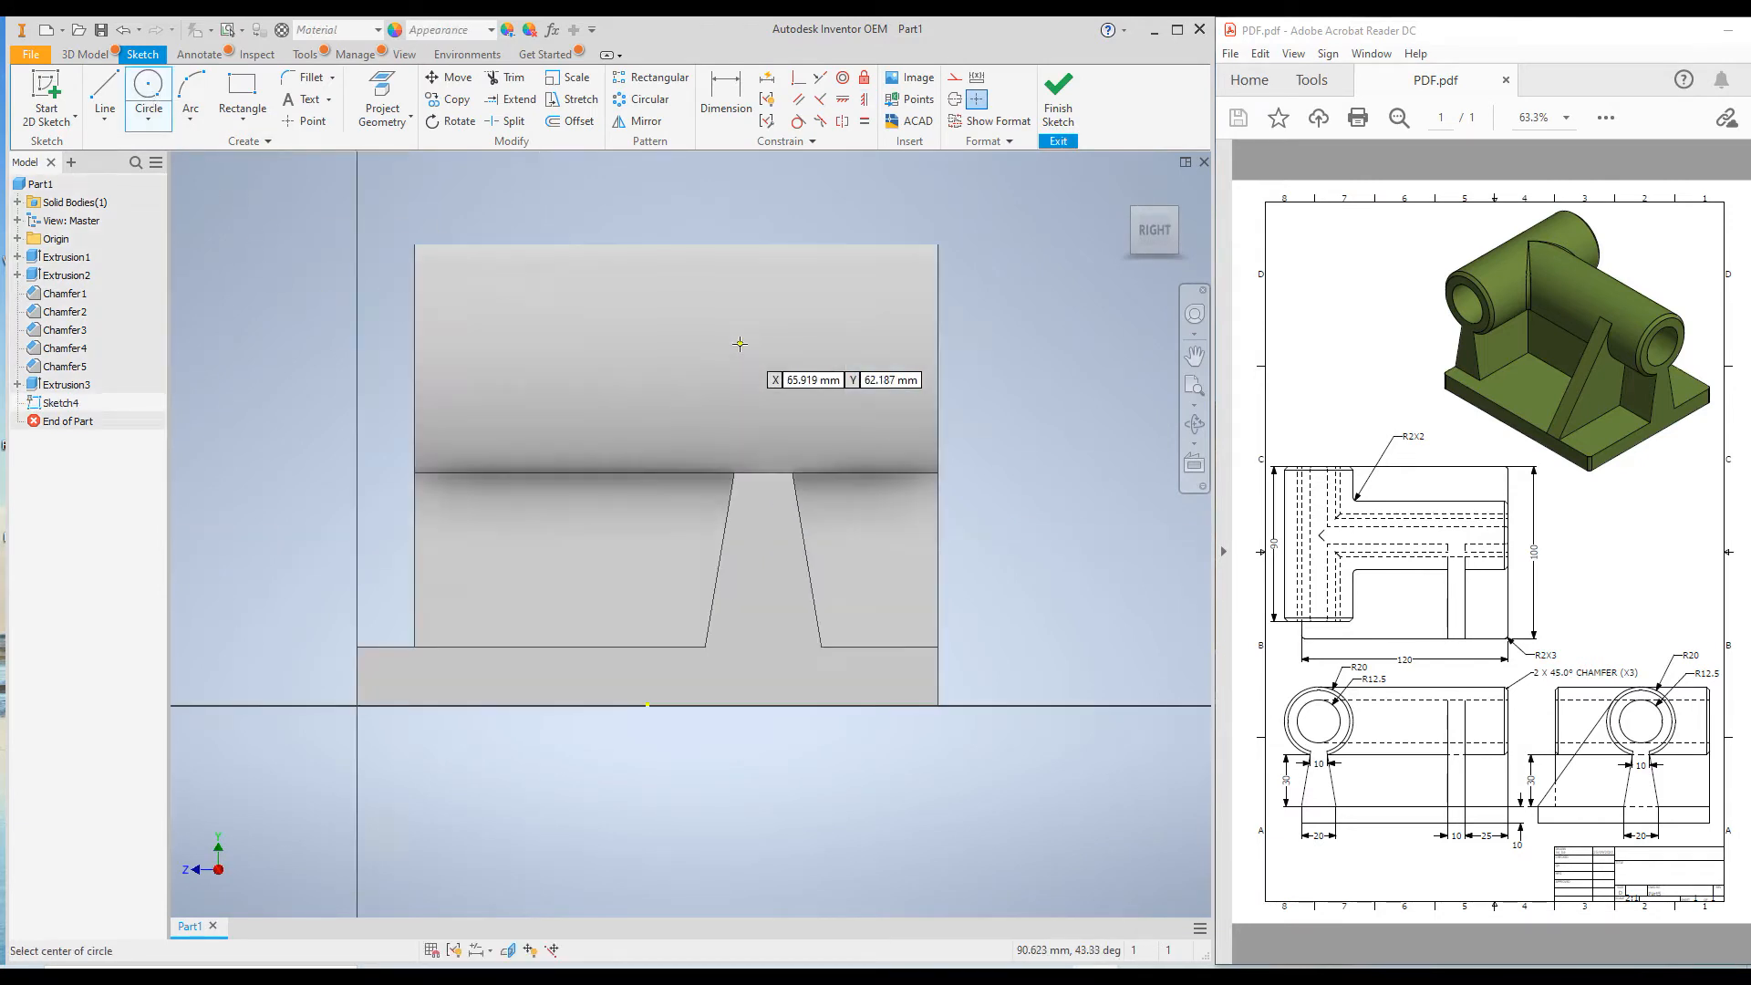
pyautogui.scroll(3, 739, 344)
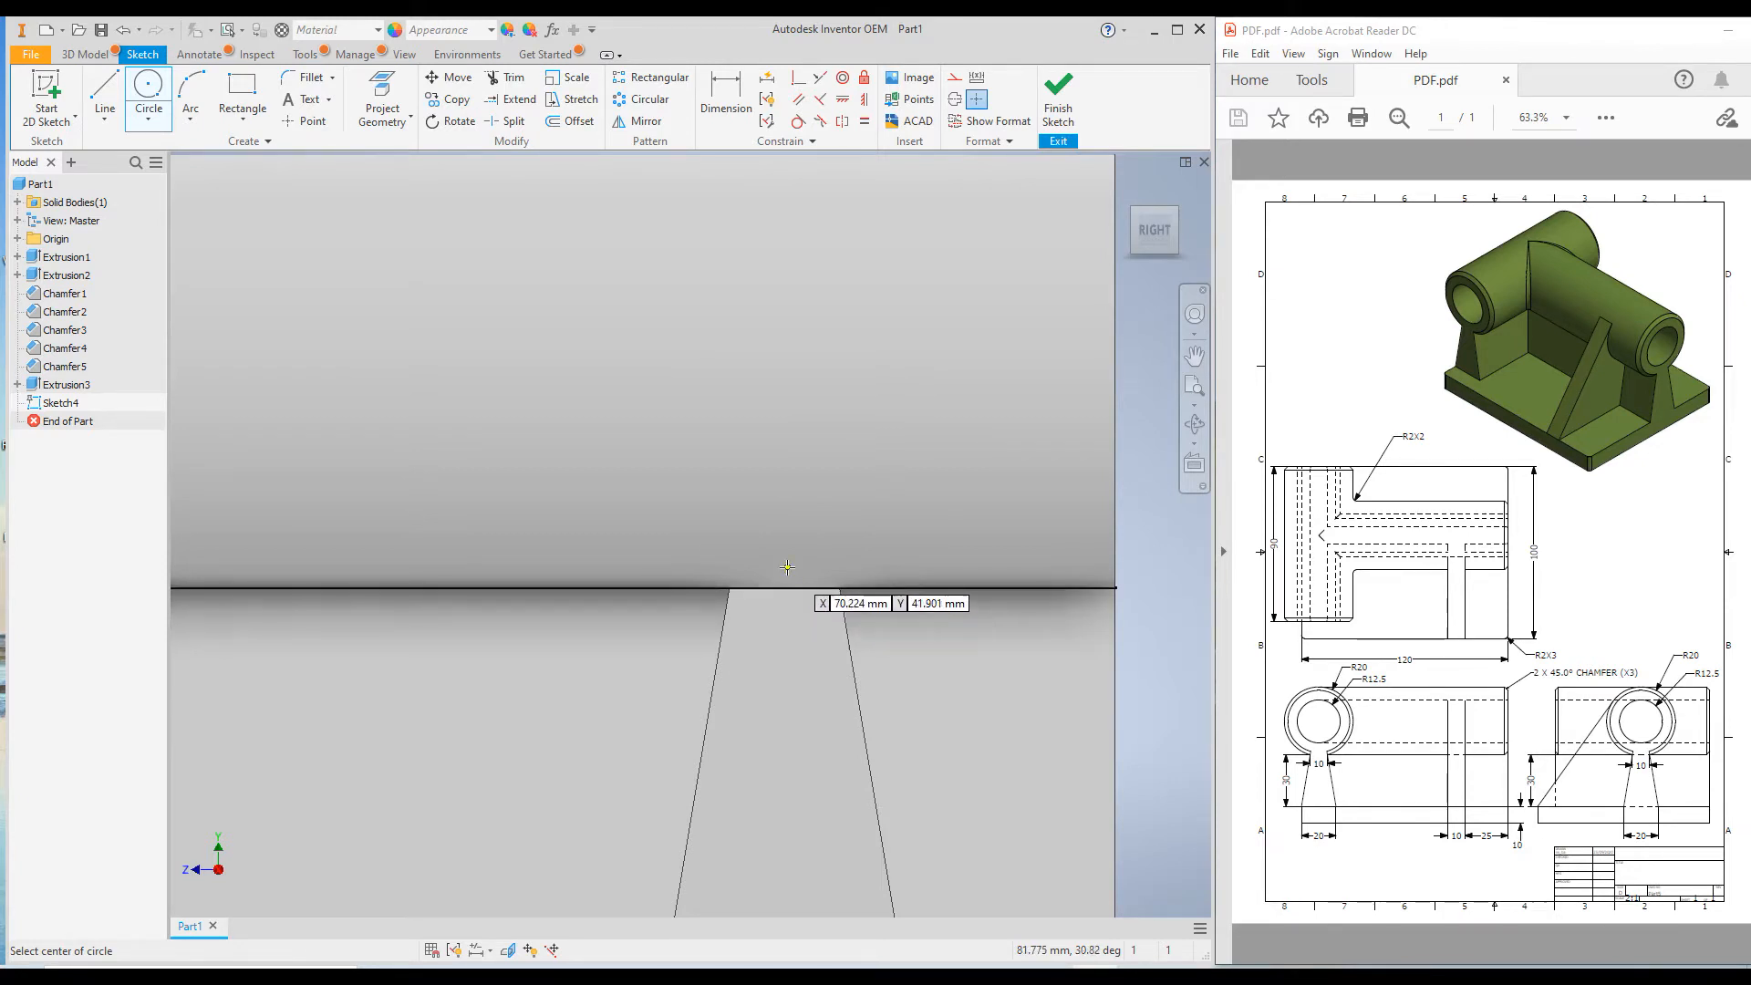
pyautogui.scroll(3, 786, 588)
pyautogui.scroll(-2, 789, 576)
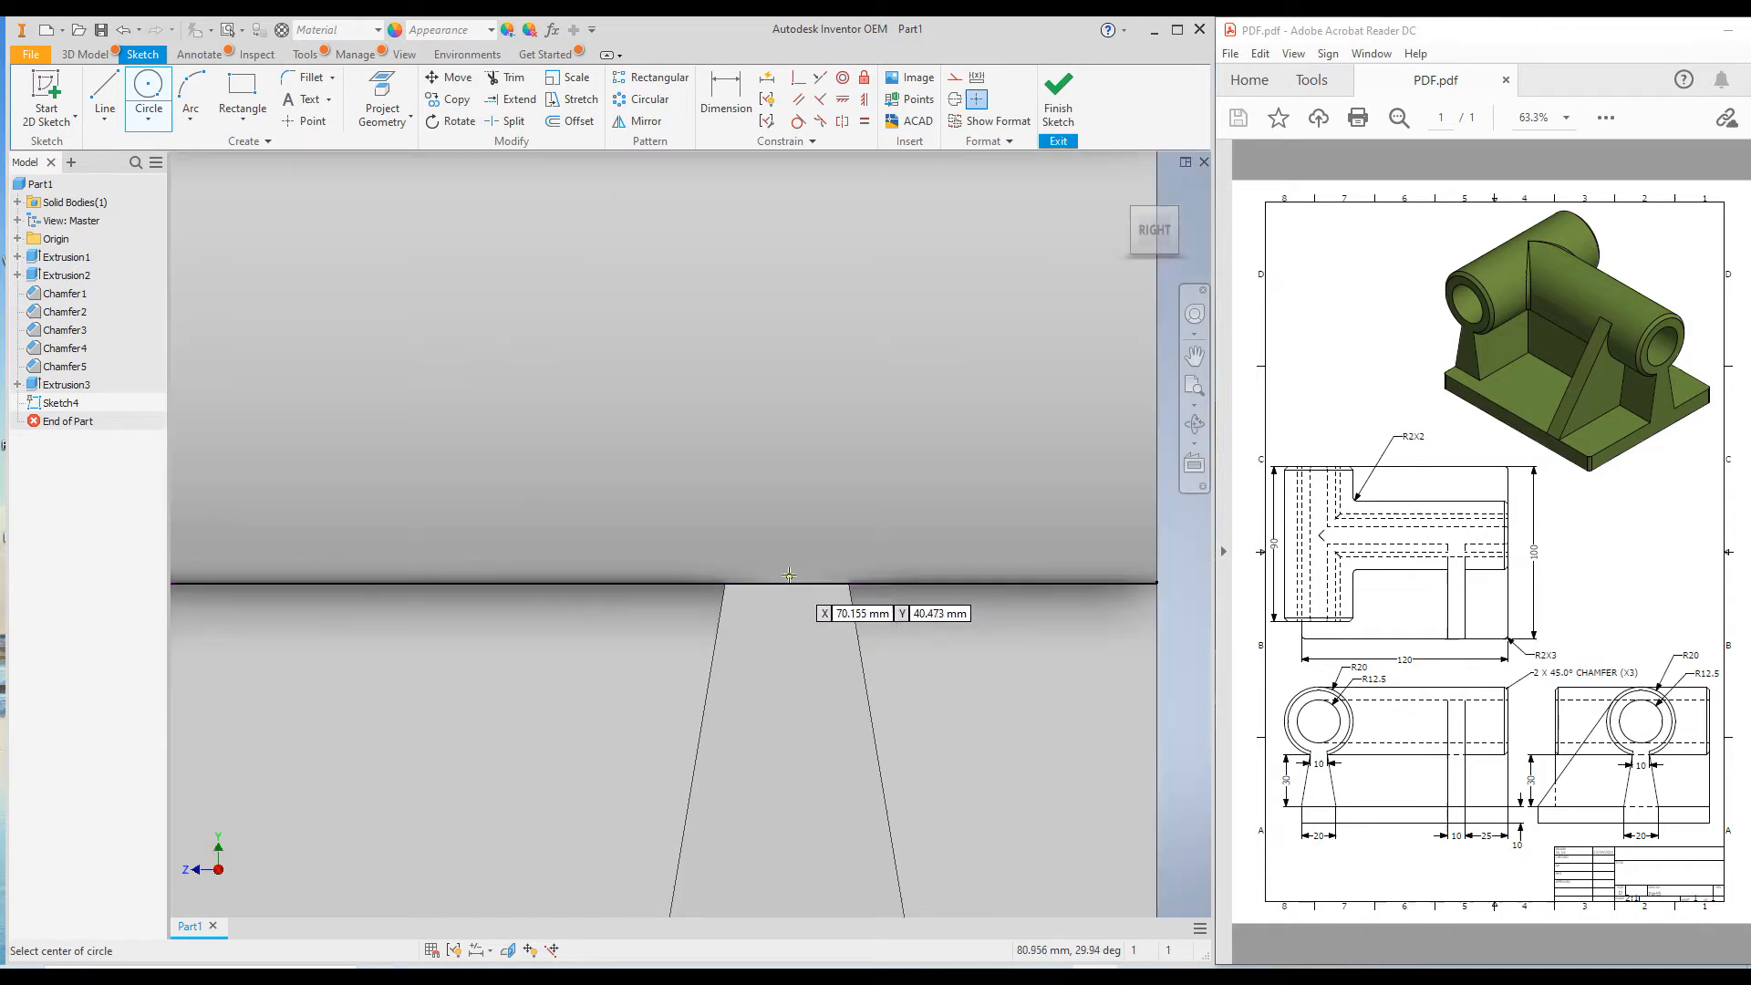
pyautogui.keyDown('shift'); pyautogui.moveTo(784, 586); pyautogui.dragTo(774, 608, button='middle'); pyautogui.keyUp('shift')
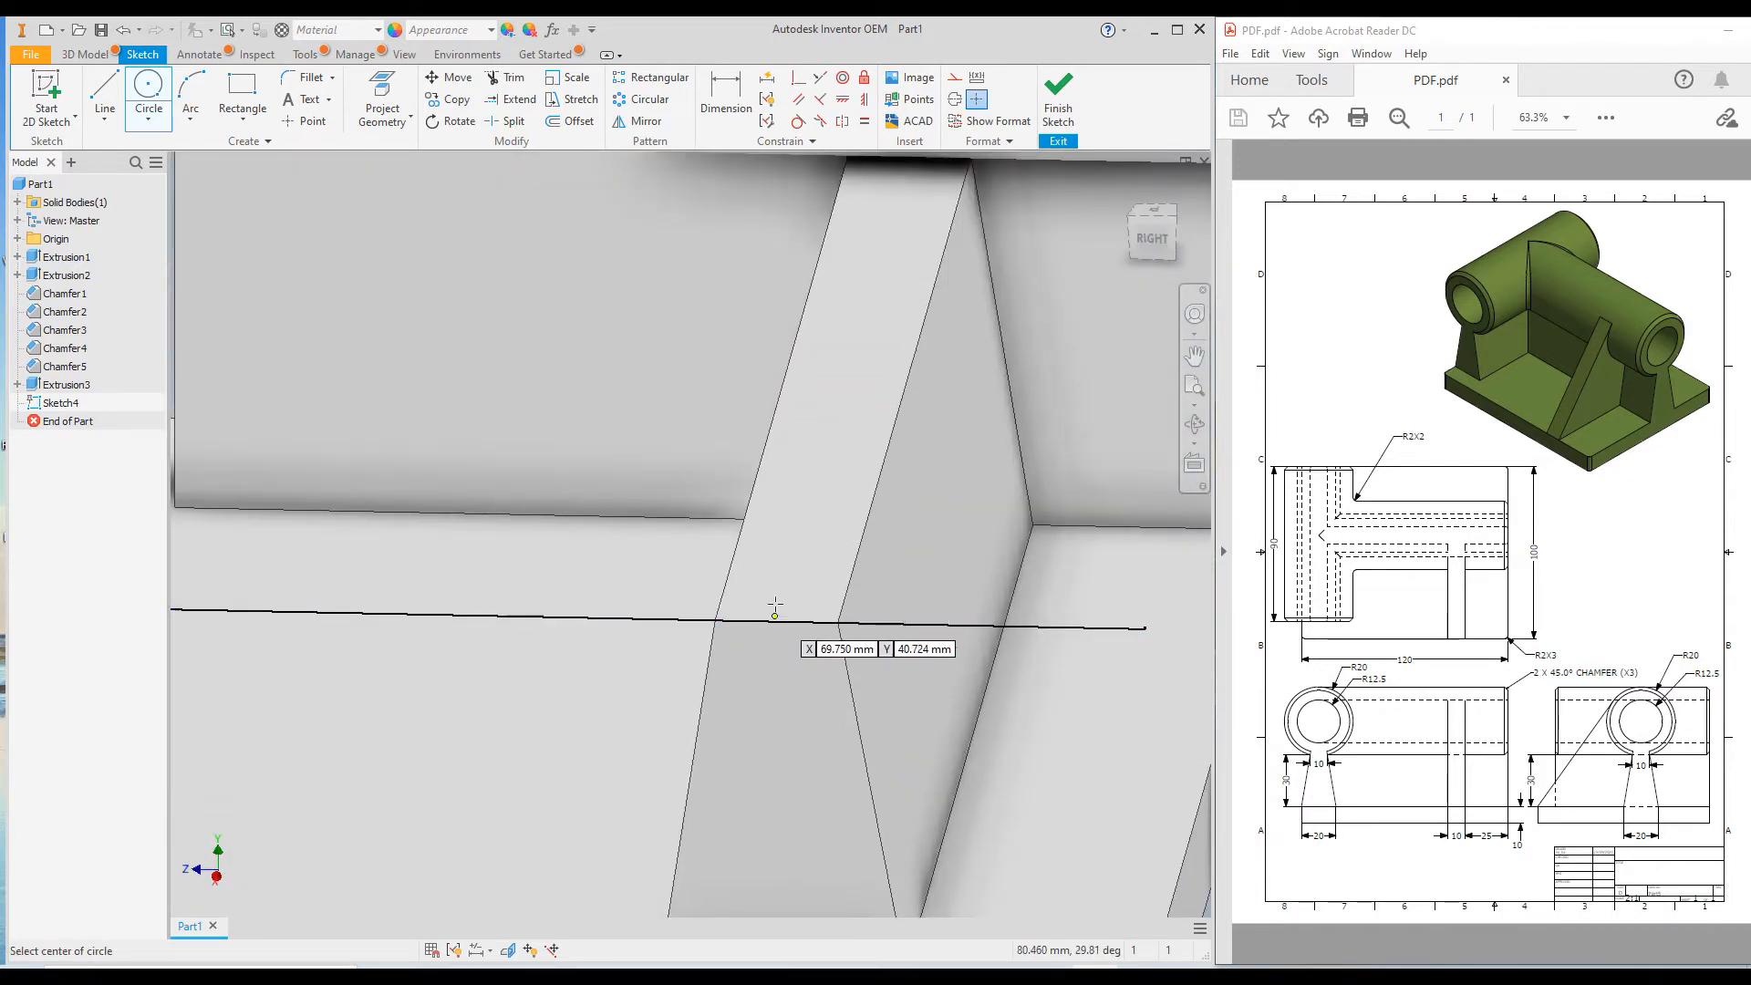
pyautogui.scroll(-2, 780, 582)
pyautogui.scroll(-2, 729, 593)
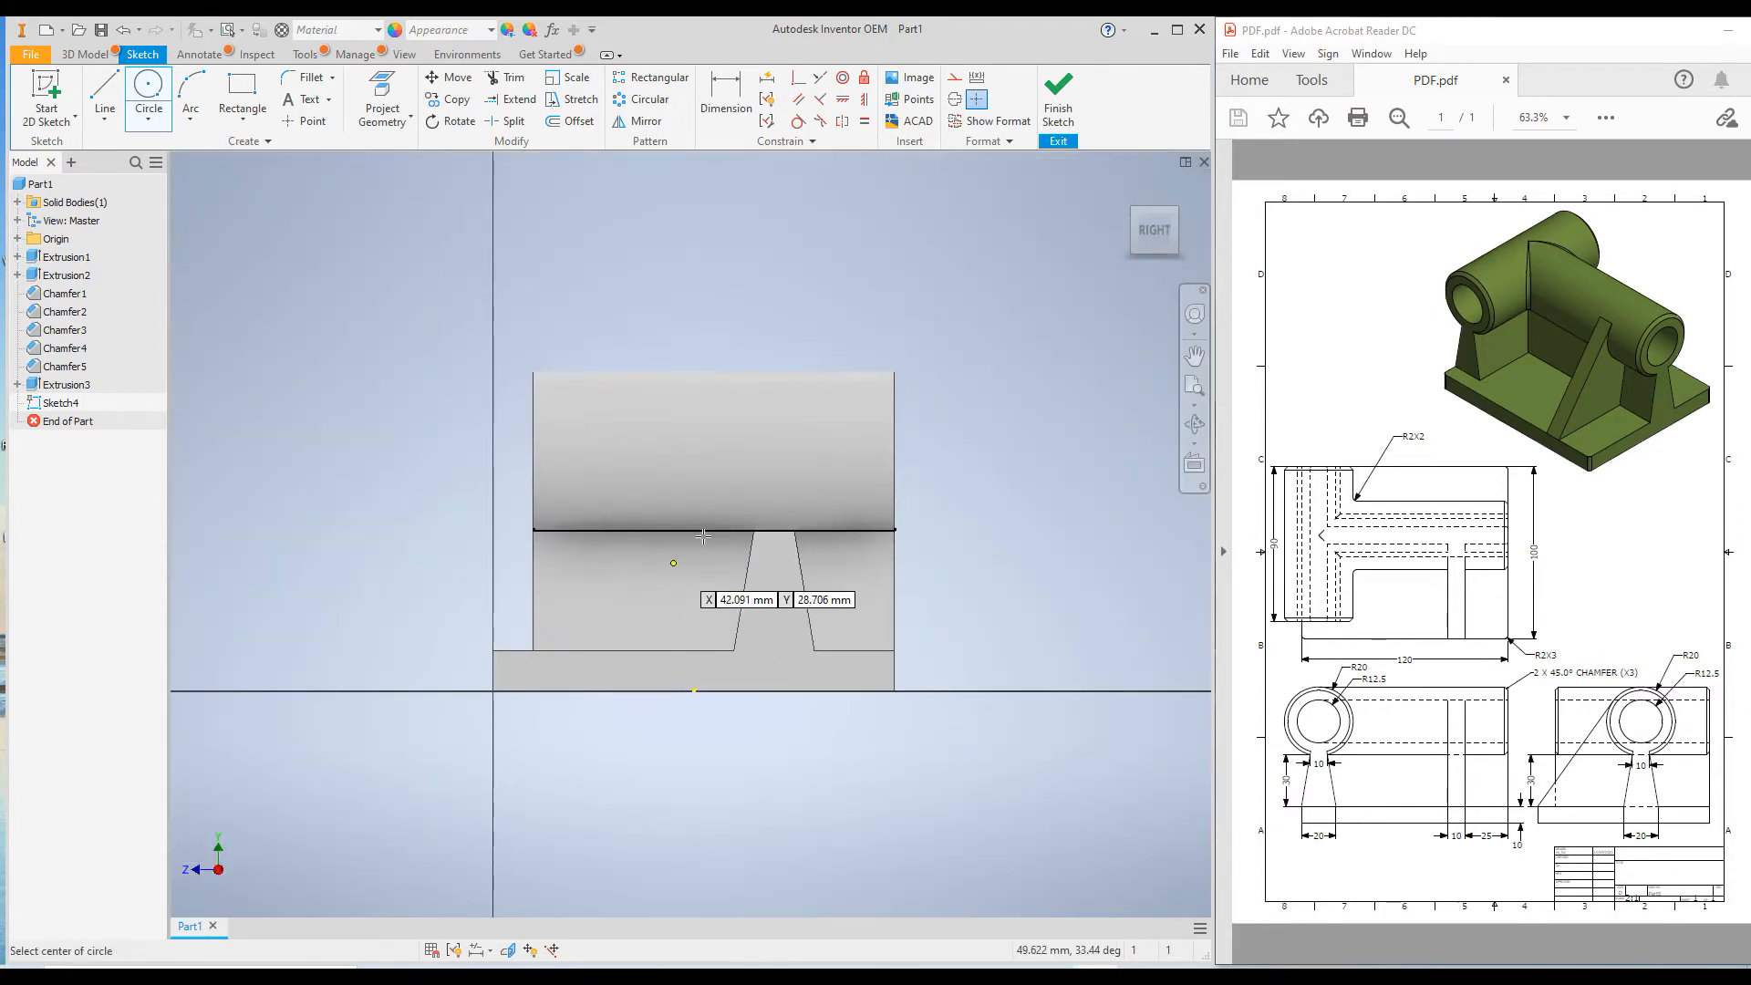
pyautogui.scroll(5, 745, 511)
pyautogui.click(841, 498)
pyautogui.scroll(-3, 832, 512)
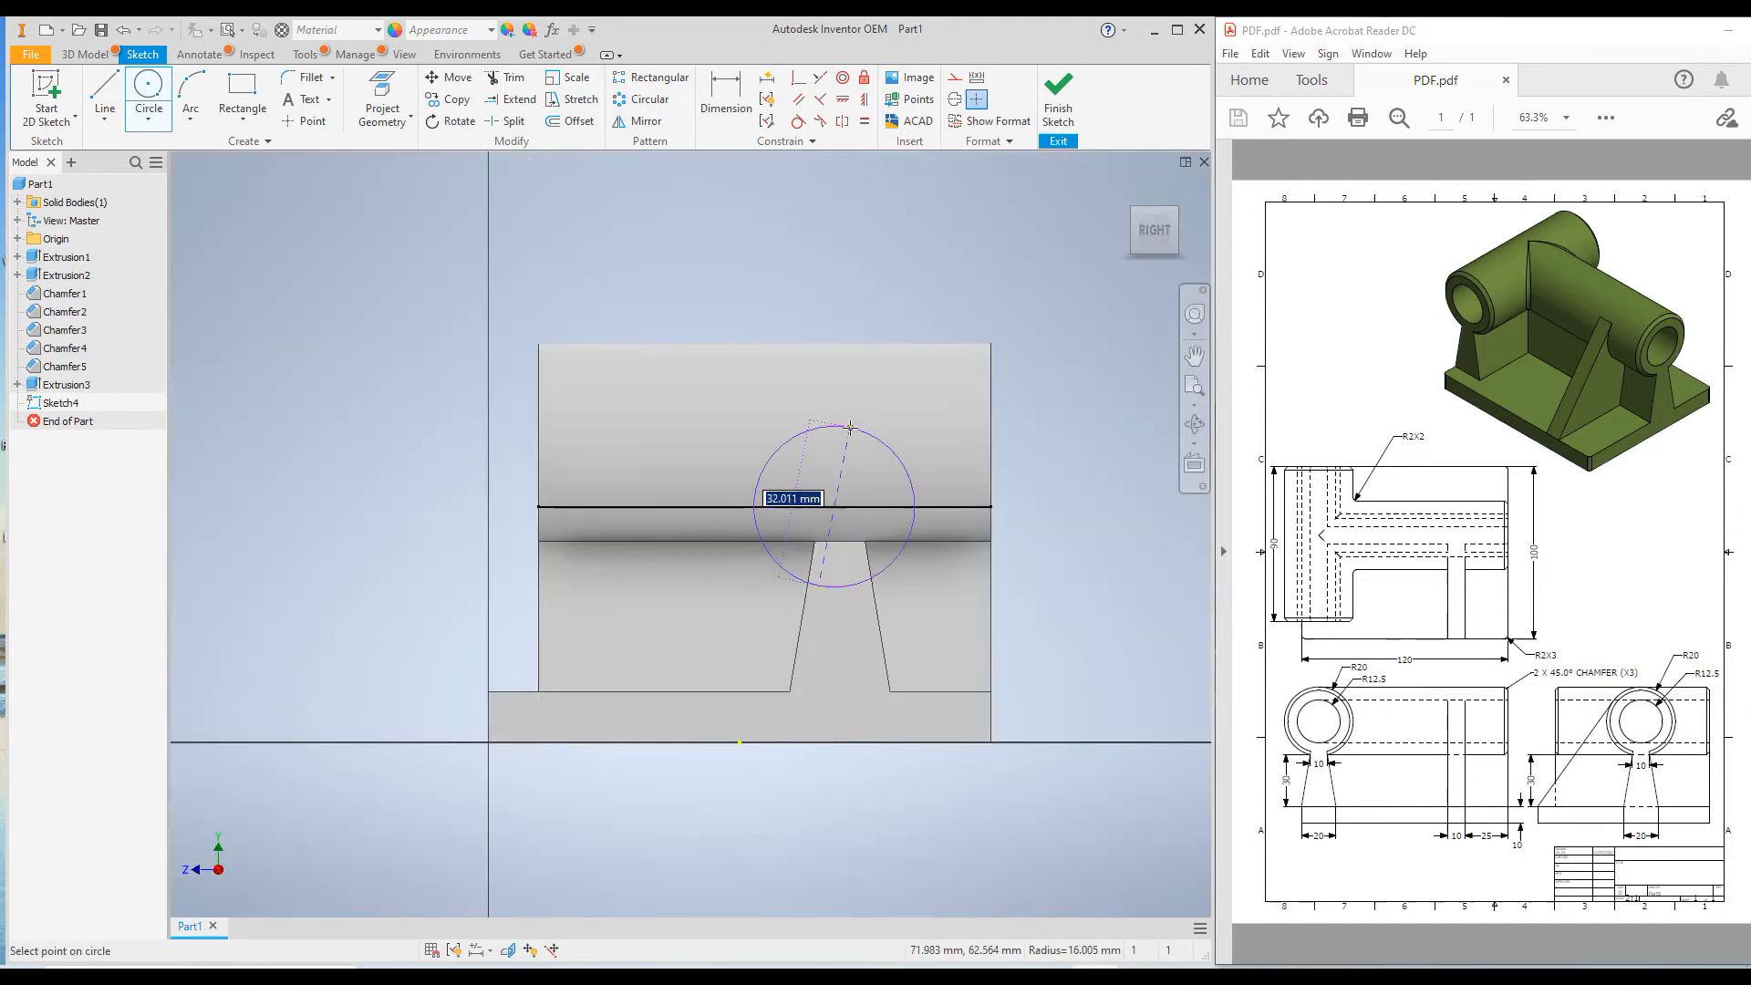
pyautogui.scroll(2, 865, 541)
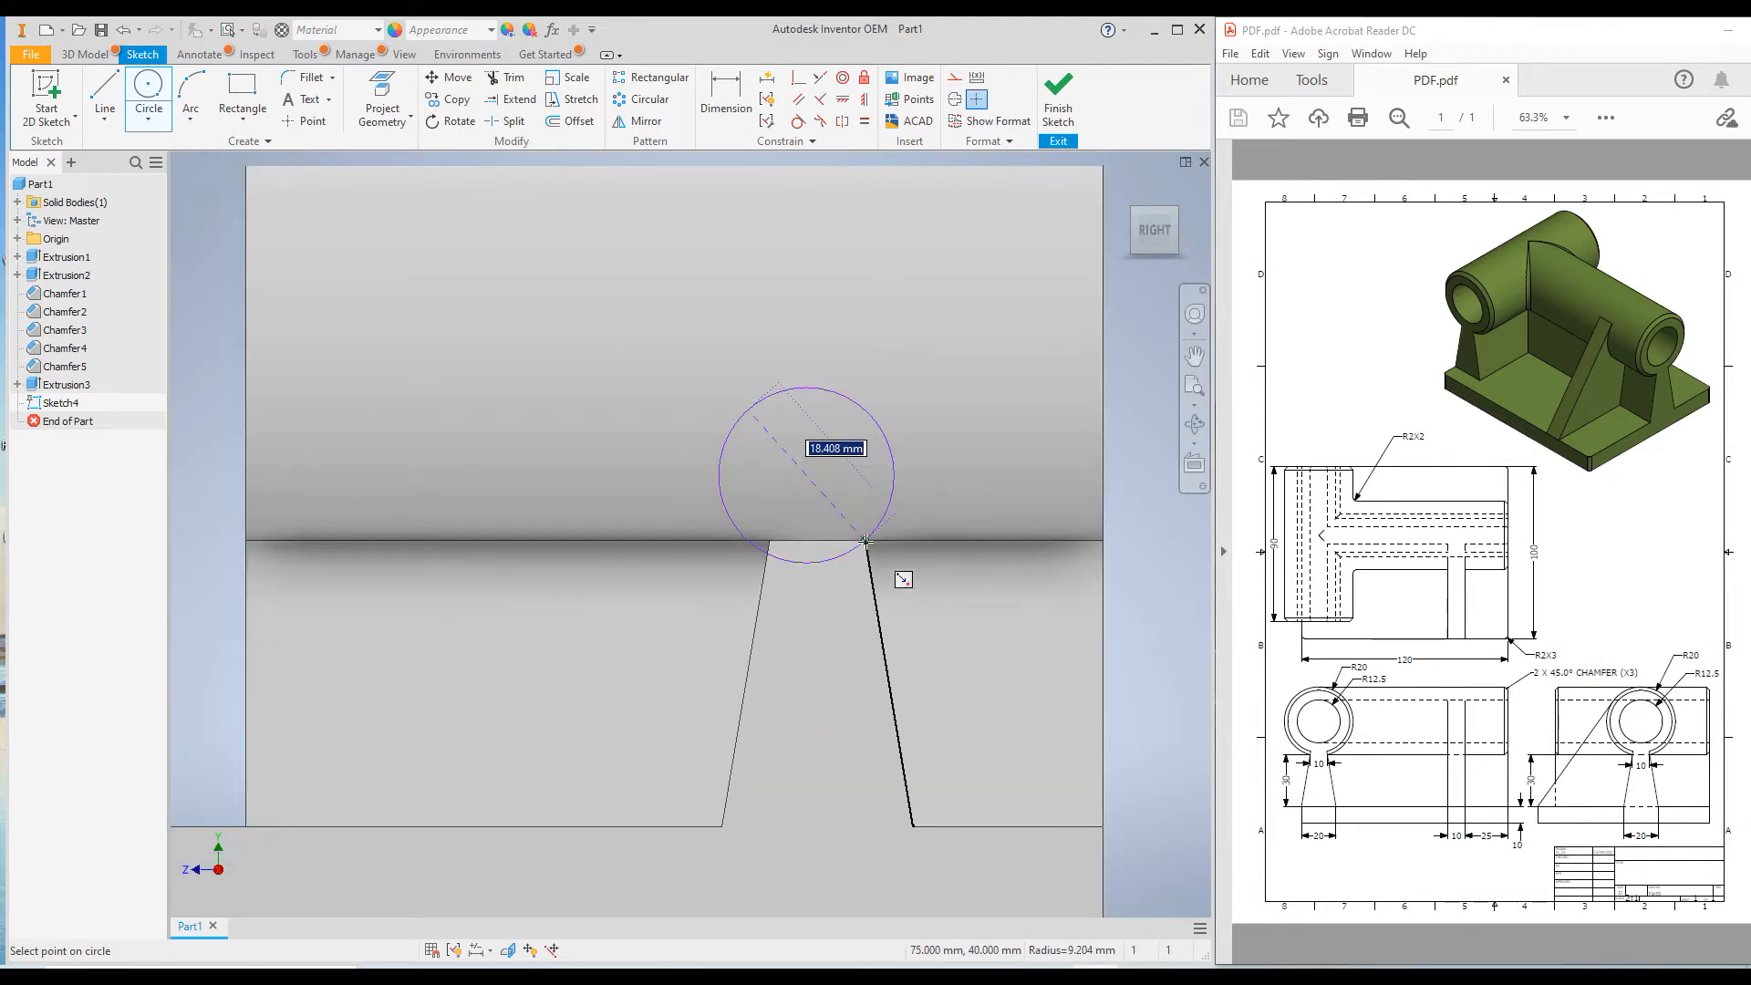
pyautogui.scroll(5, 865, 541)
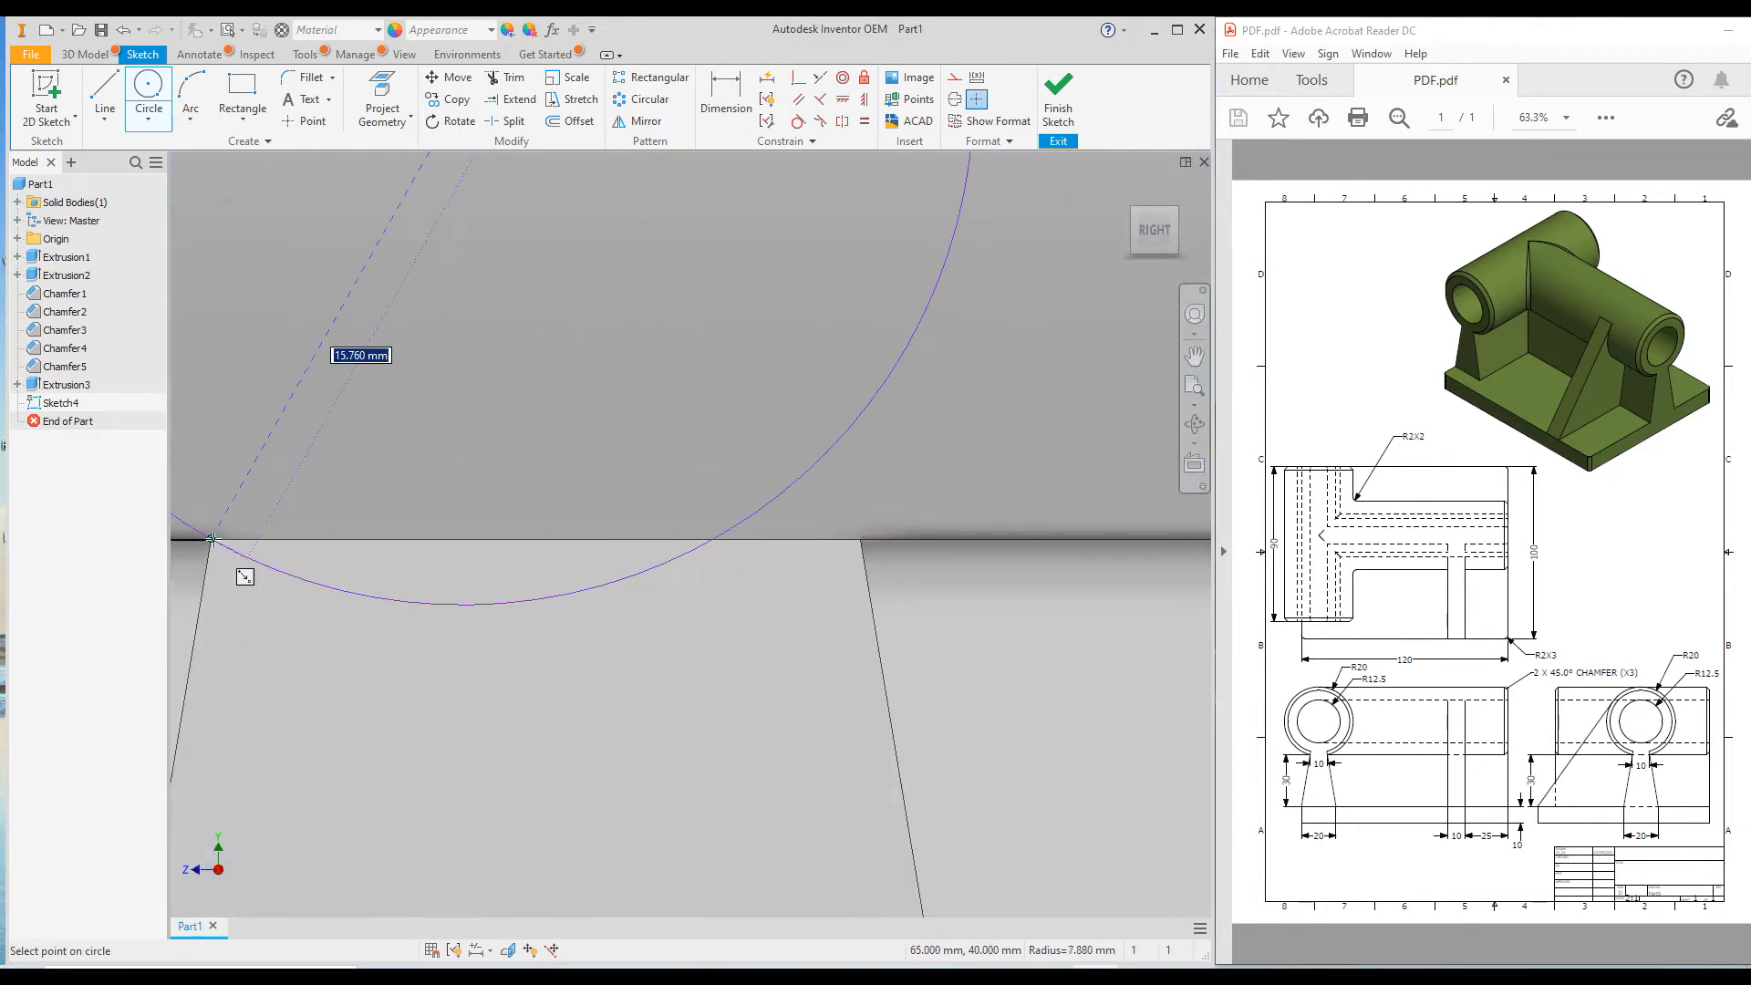
pyautogui.click(863, 553)
# Sketch a smaller concentric circle inside the first one, using the same centre point.
pyautogui.scroll(-3, 851, 593)
pyautogui.scroll(-3, 821, 545)
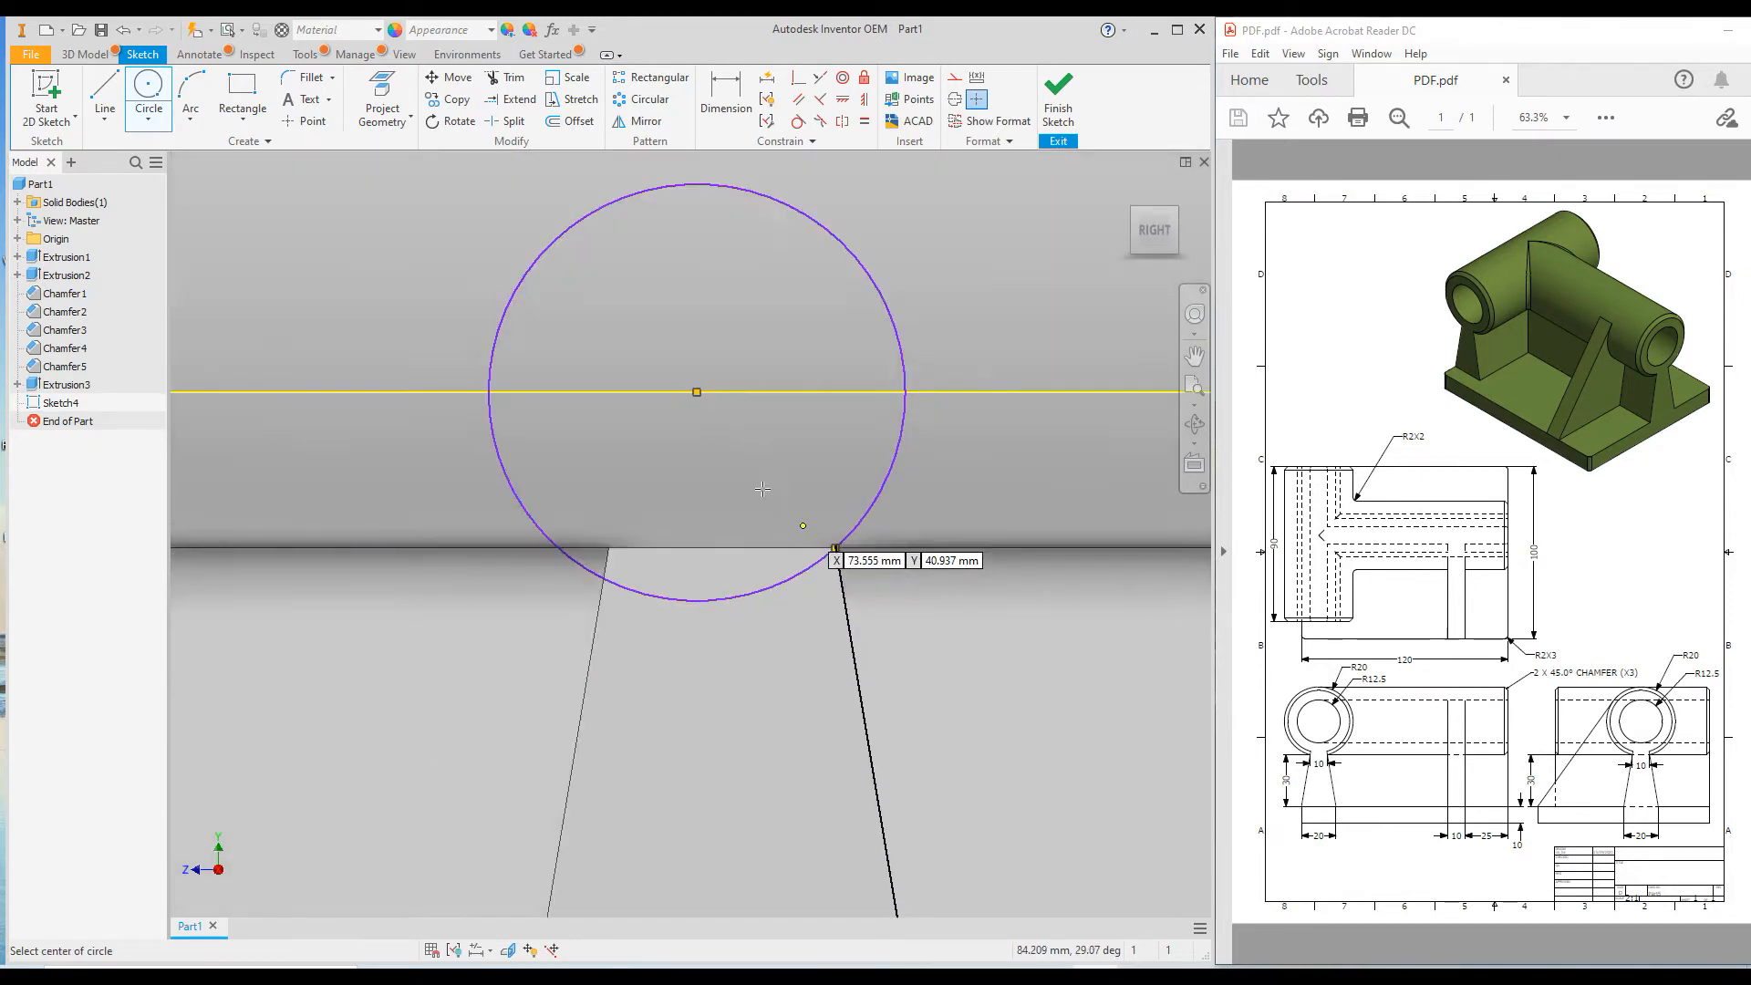
pyautogui.click(697, 391)
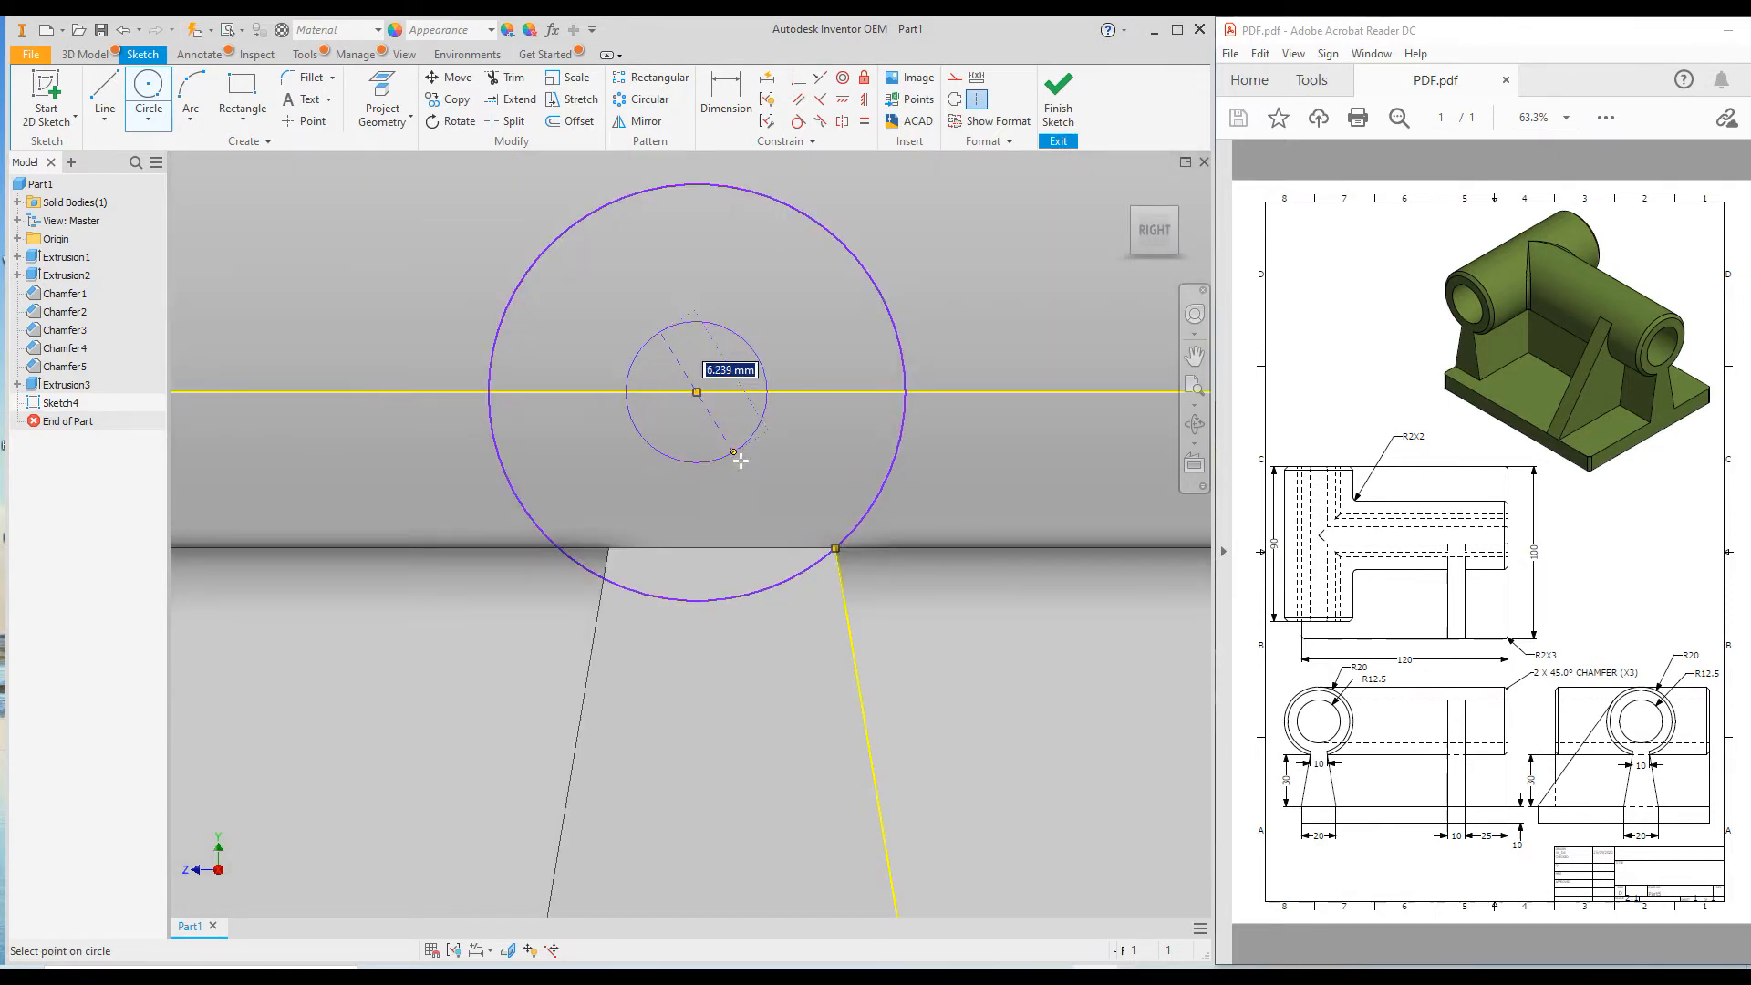
pyautogui.click(774, 482)
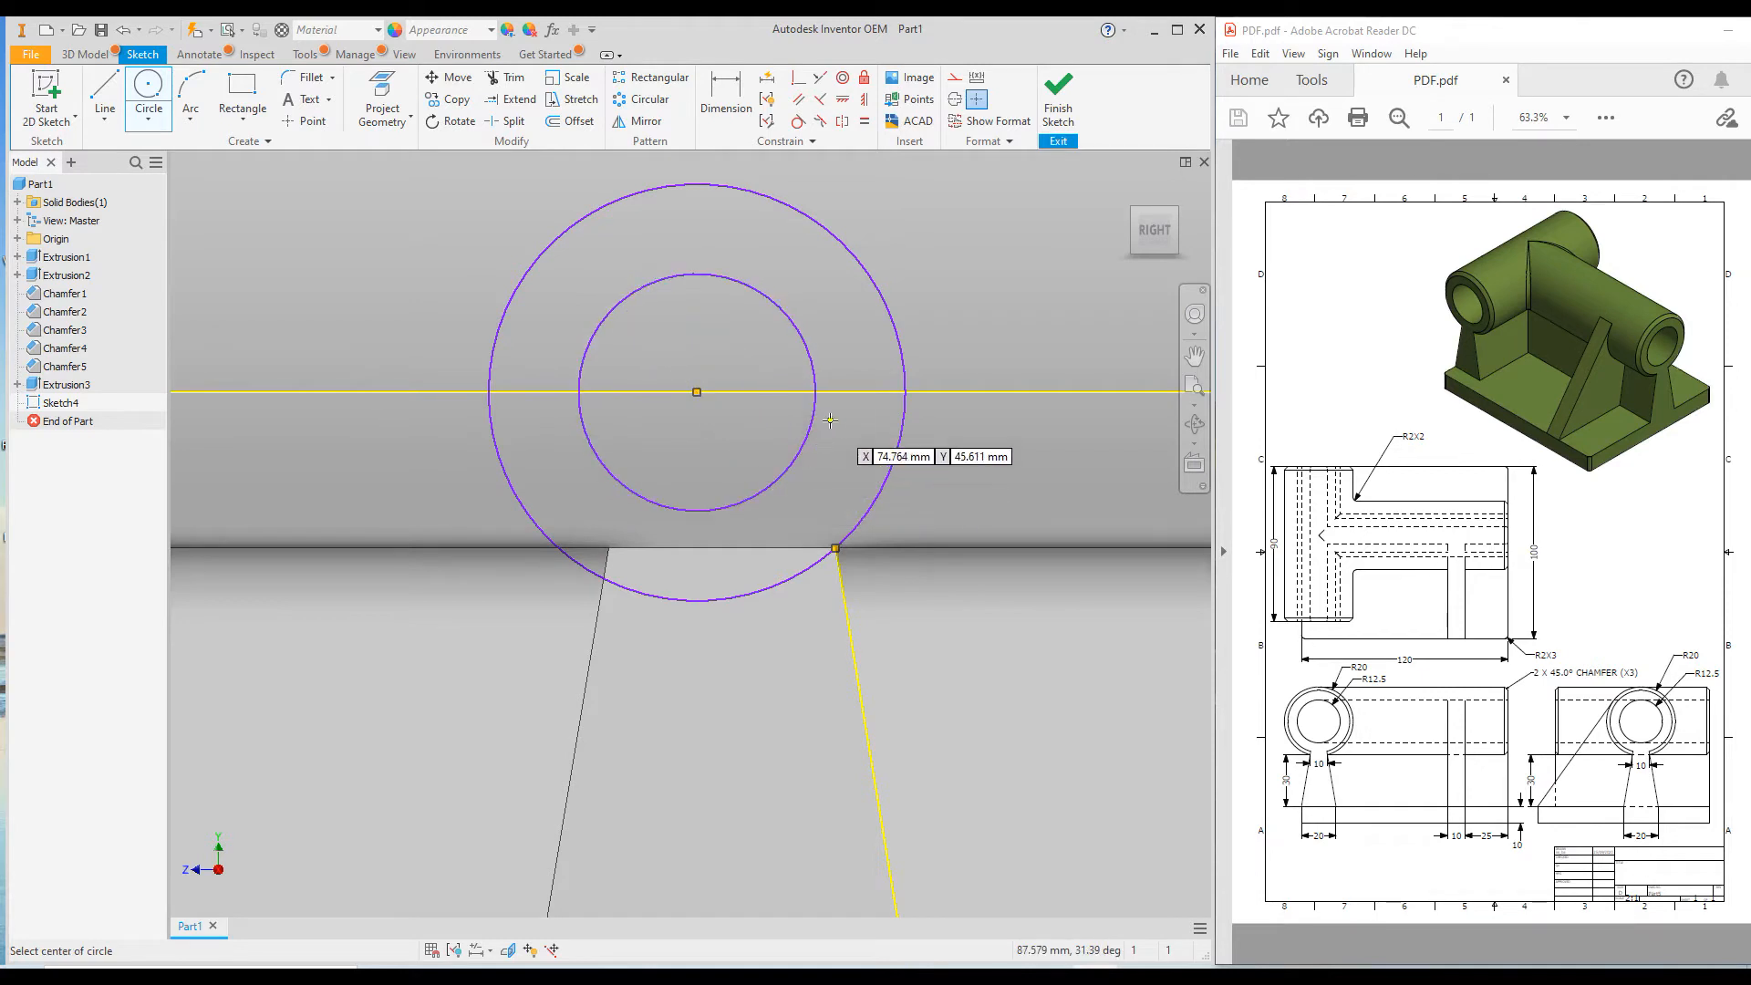
# Dimension the outer circle's diameter as 40 mm and the inner circle's diameter as 25 mm.
pyautogui.rightClick(422, 689)
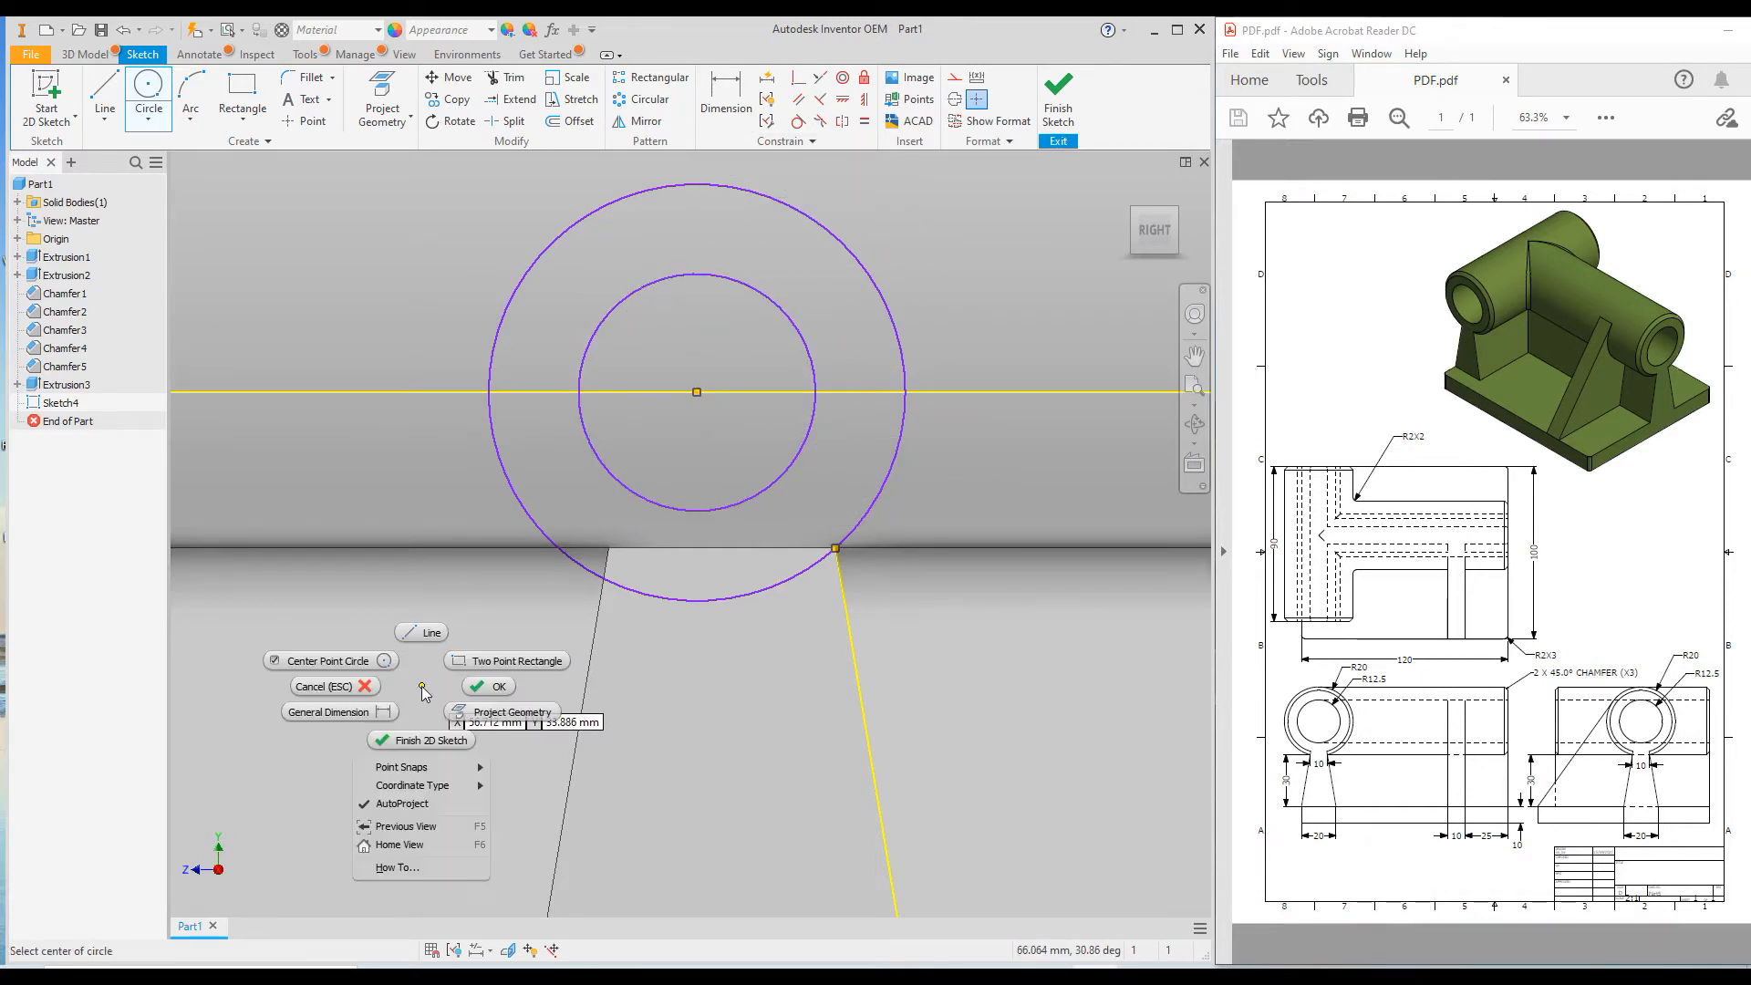
pyautogui.click(383, 711)
pyautogui.click(513, 489)
pyautogui.click(353, 677)
pyautogui.write('40')
pyautogui.press('Return')
pyautogui.click(457, 504)
pyautogui.scroll(-3, 465, 570)
pyautogui.click(351, 649)
pyautogui.write('25')
pyautogui.press('Return')
pyautogui.scroll(4, 453, 533)
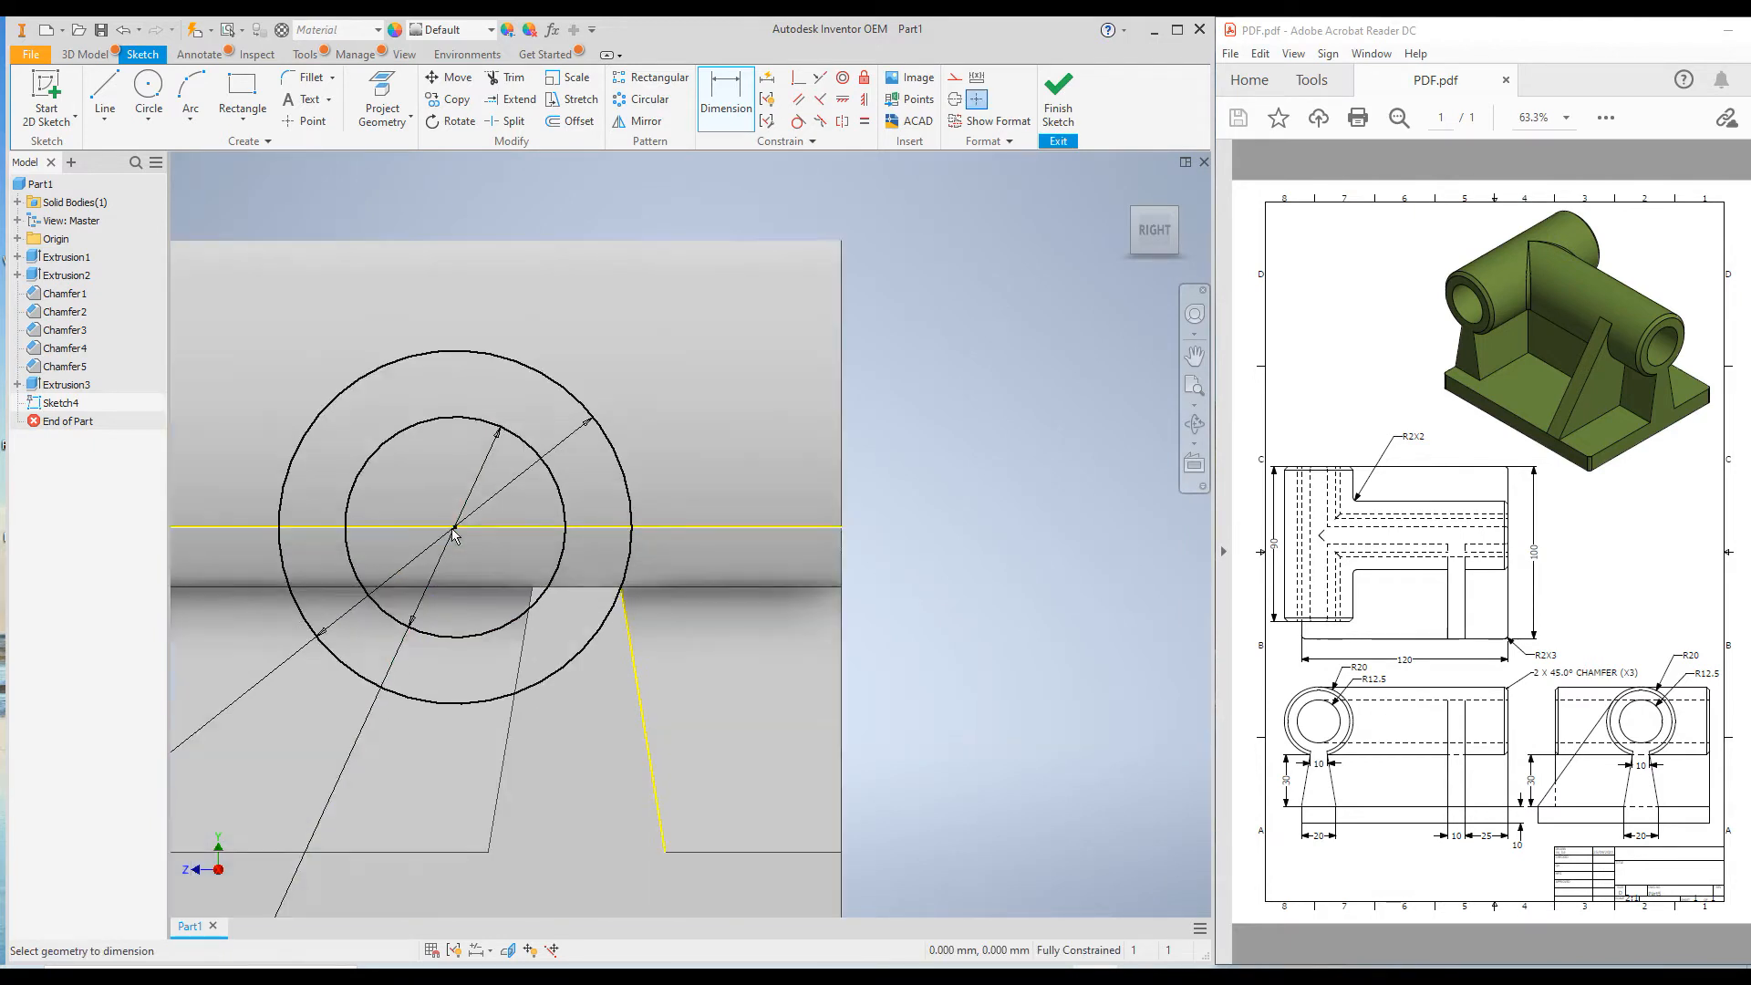
# Try to apply a vertical constraint between the midpoint of the wall's upper edge and the circles' centre.
pyautogui.scroll(-3, 1116, 400)
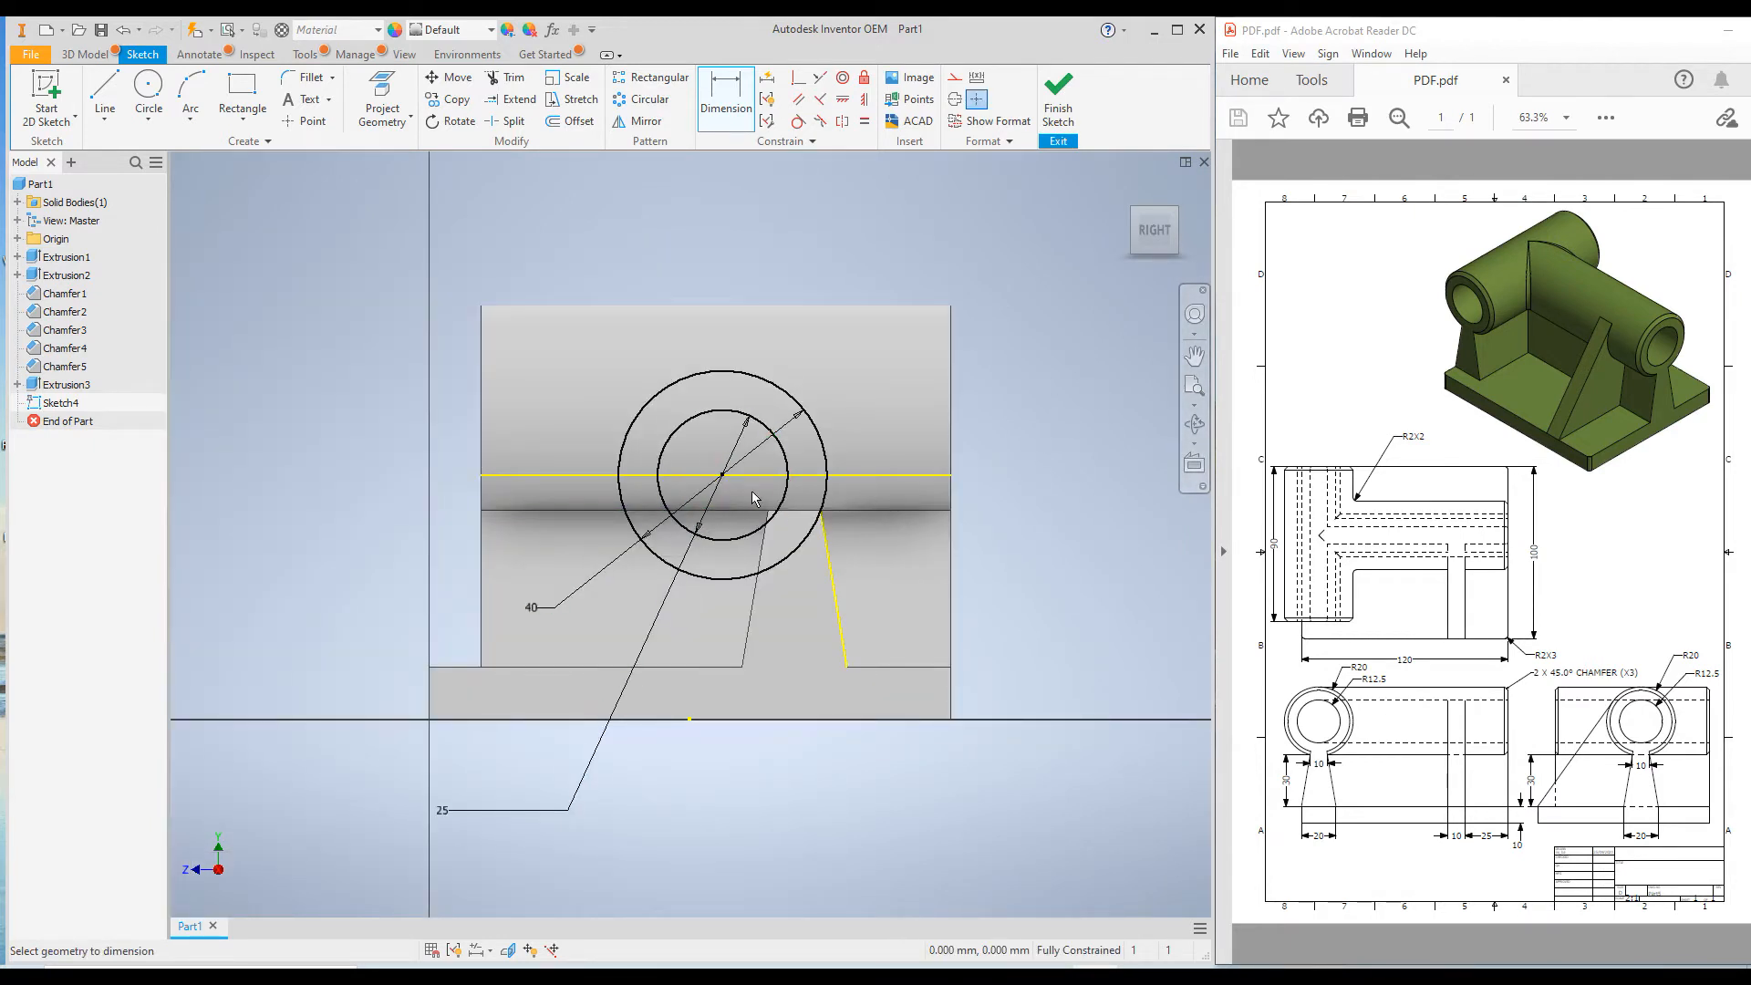
pyautogui.scroll(3, 753, 495)
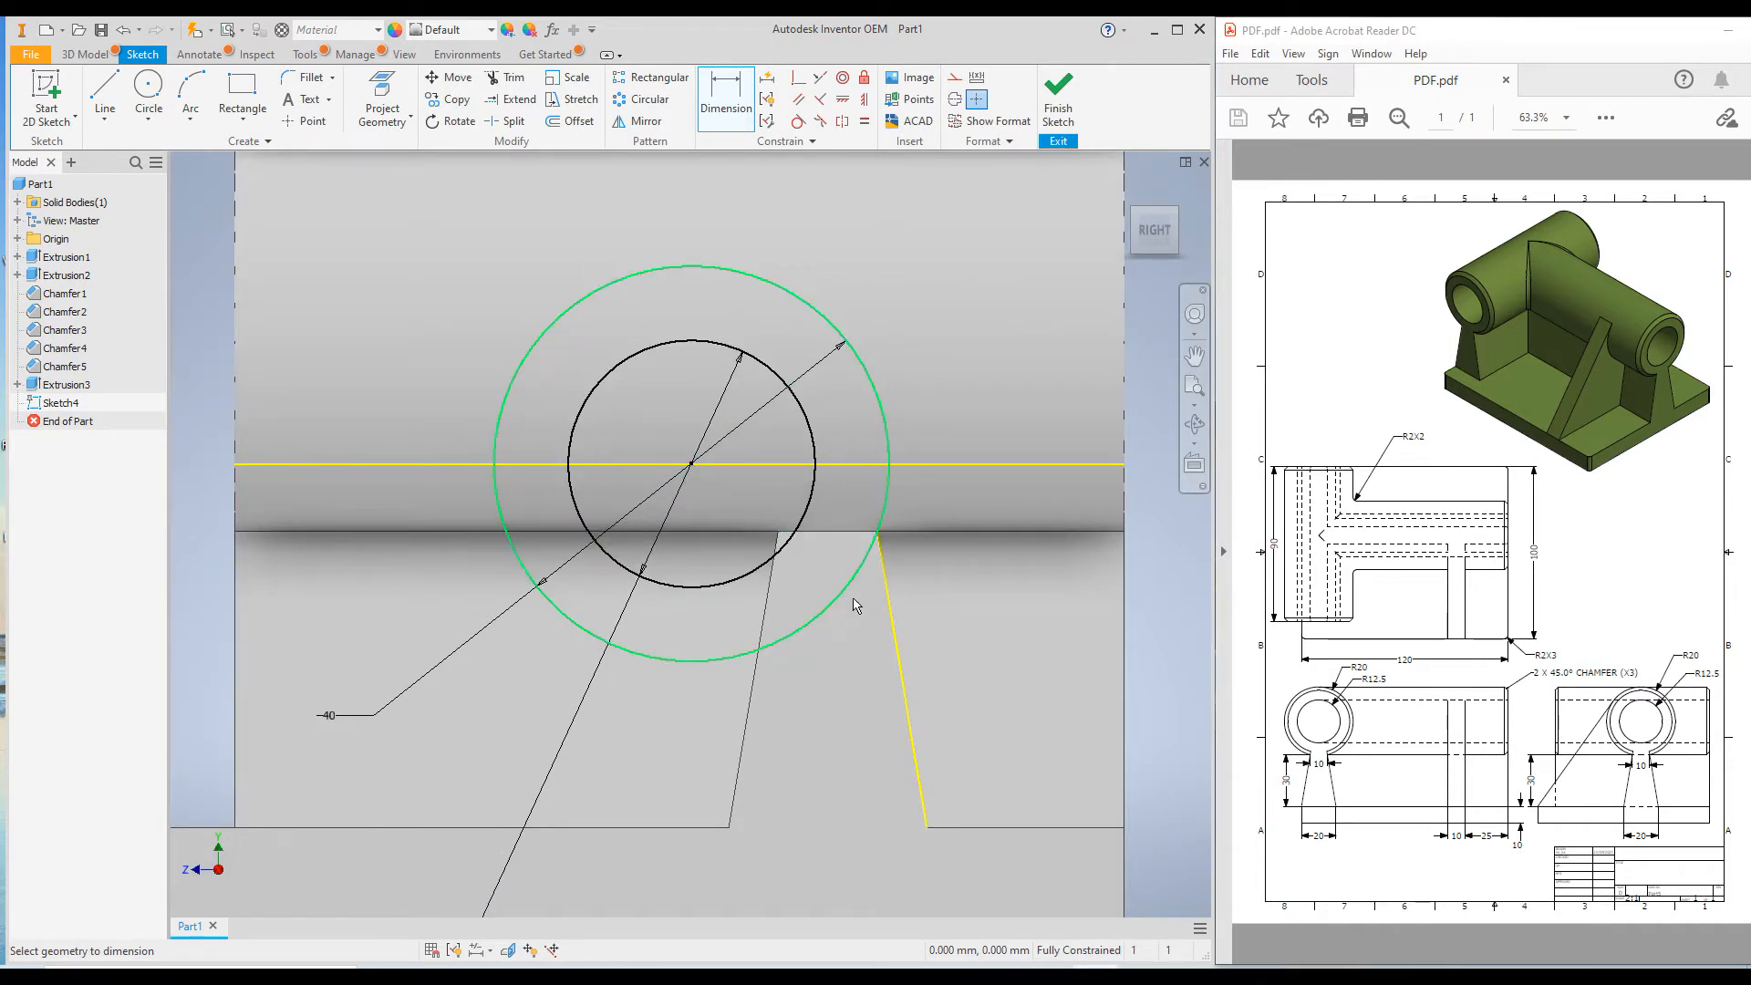
pyautogui.click(865, 100)
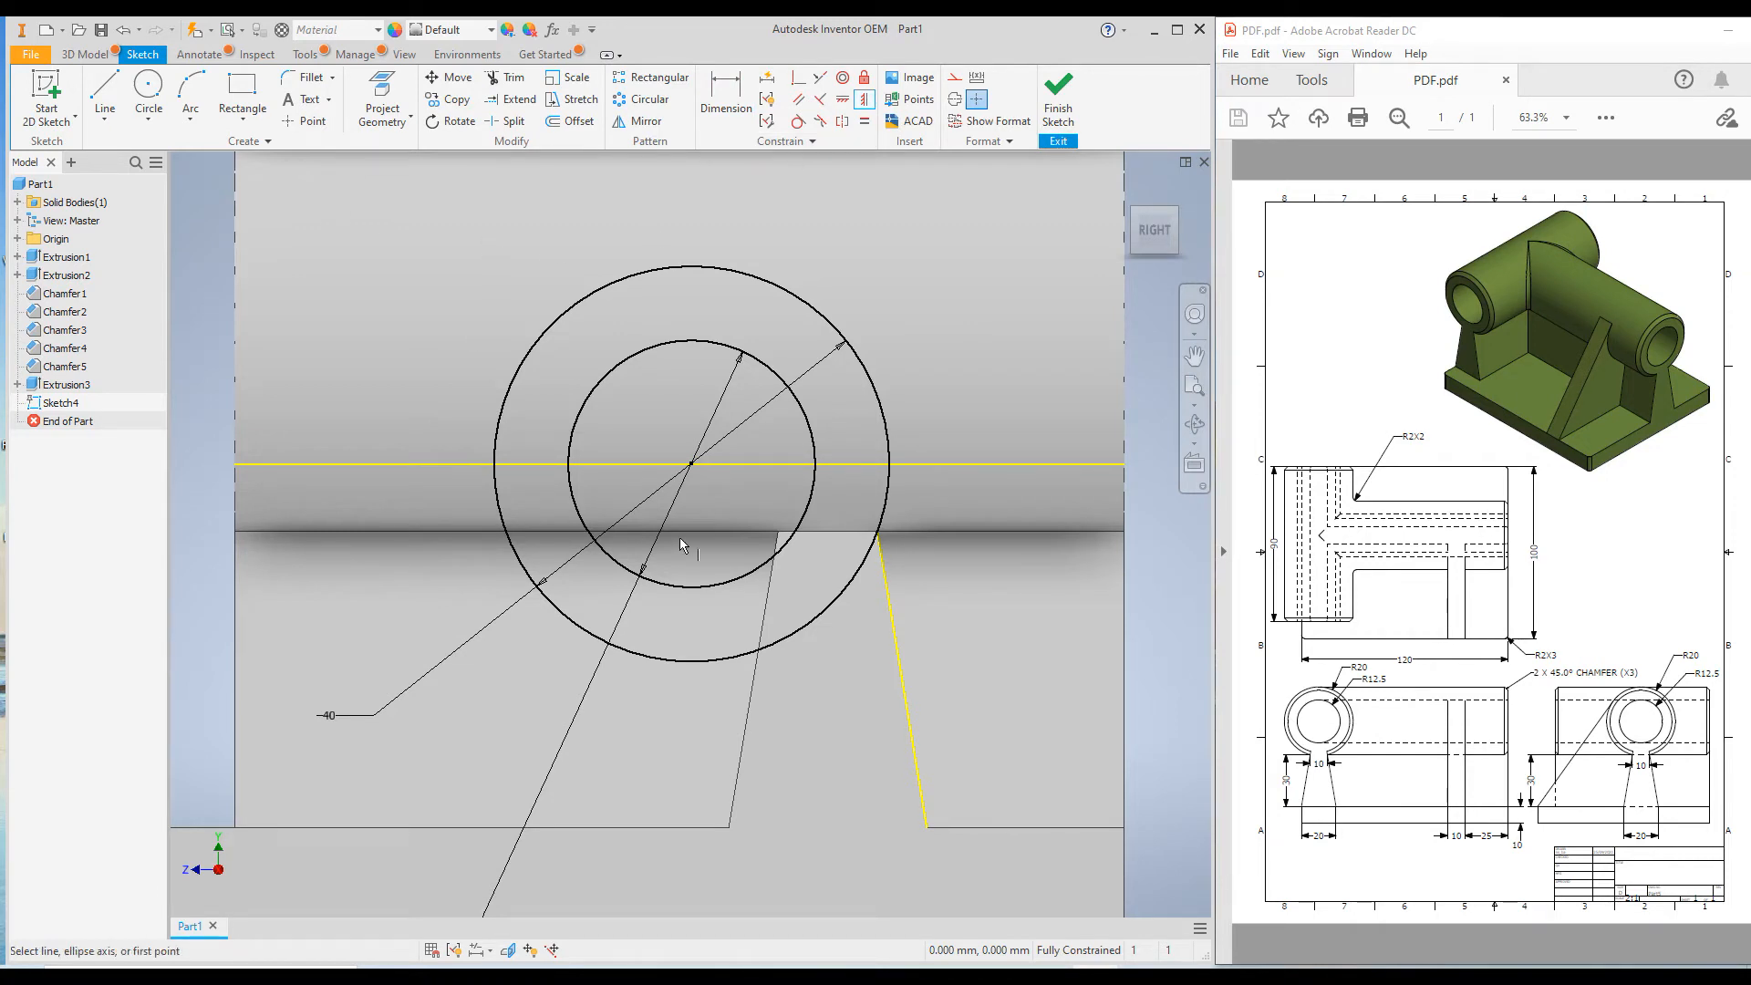
pyautogui.click(827, 533)
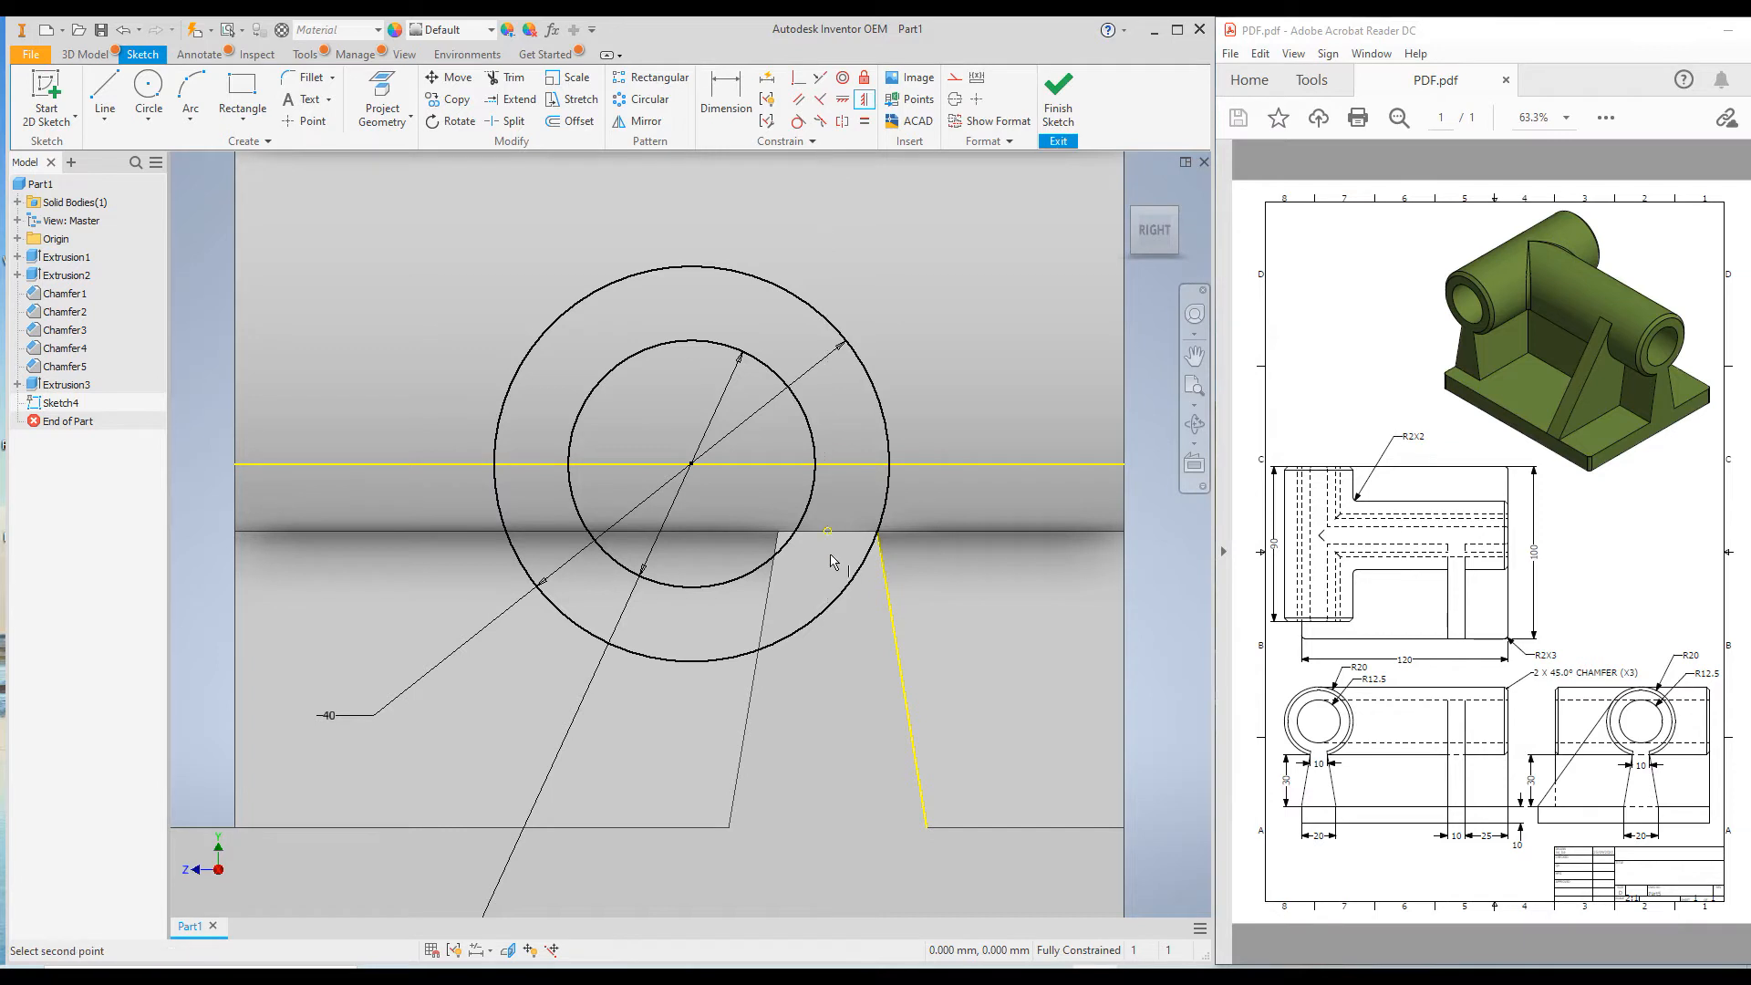
pyautogui.click(692, 467)
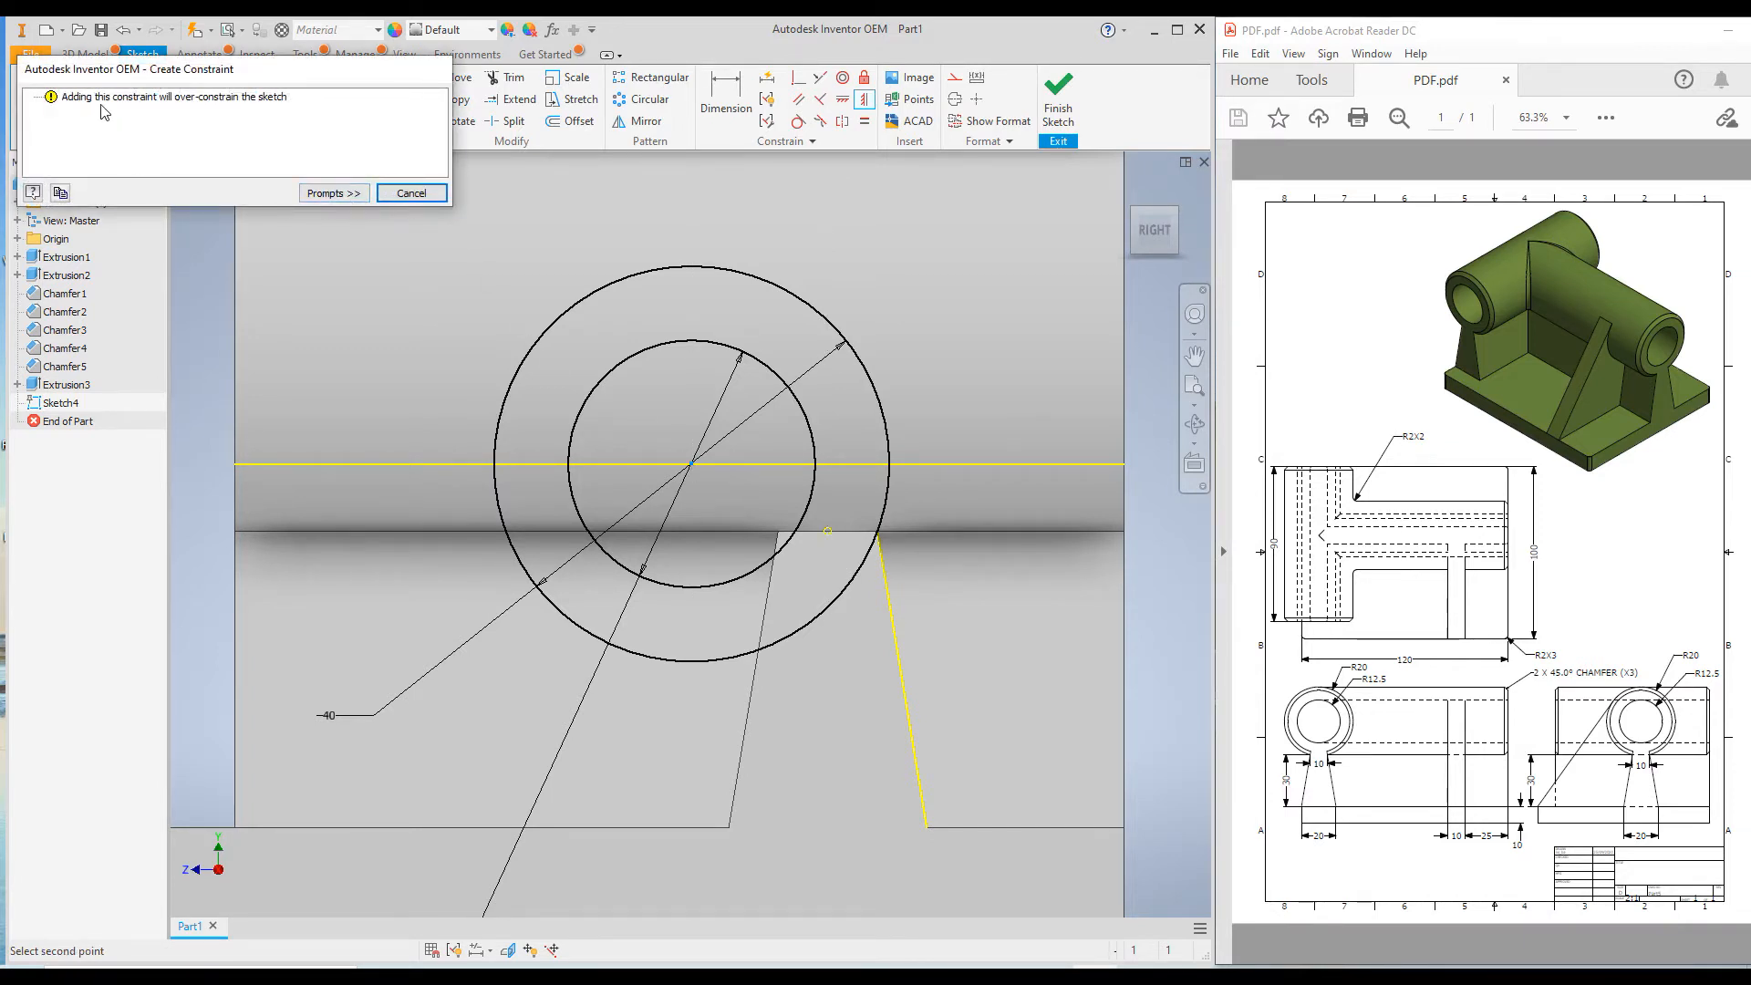
pyautogui.click(407, 194)
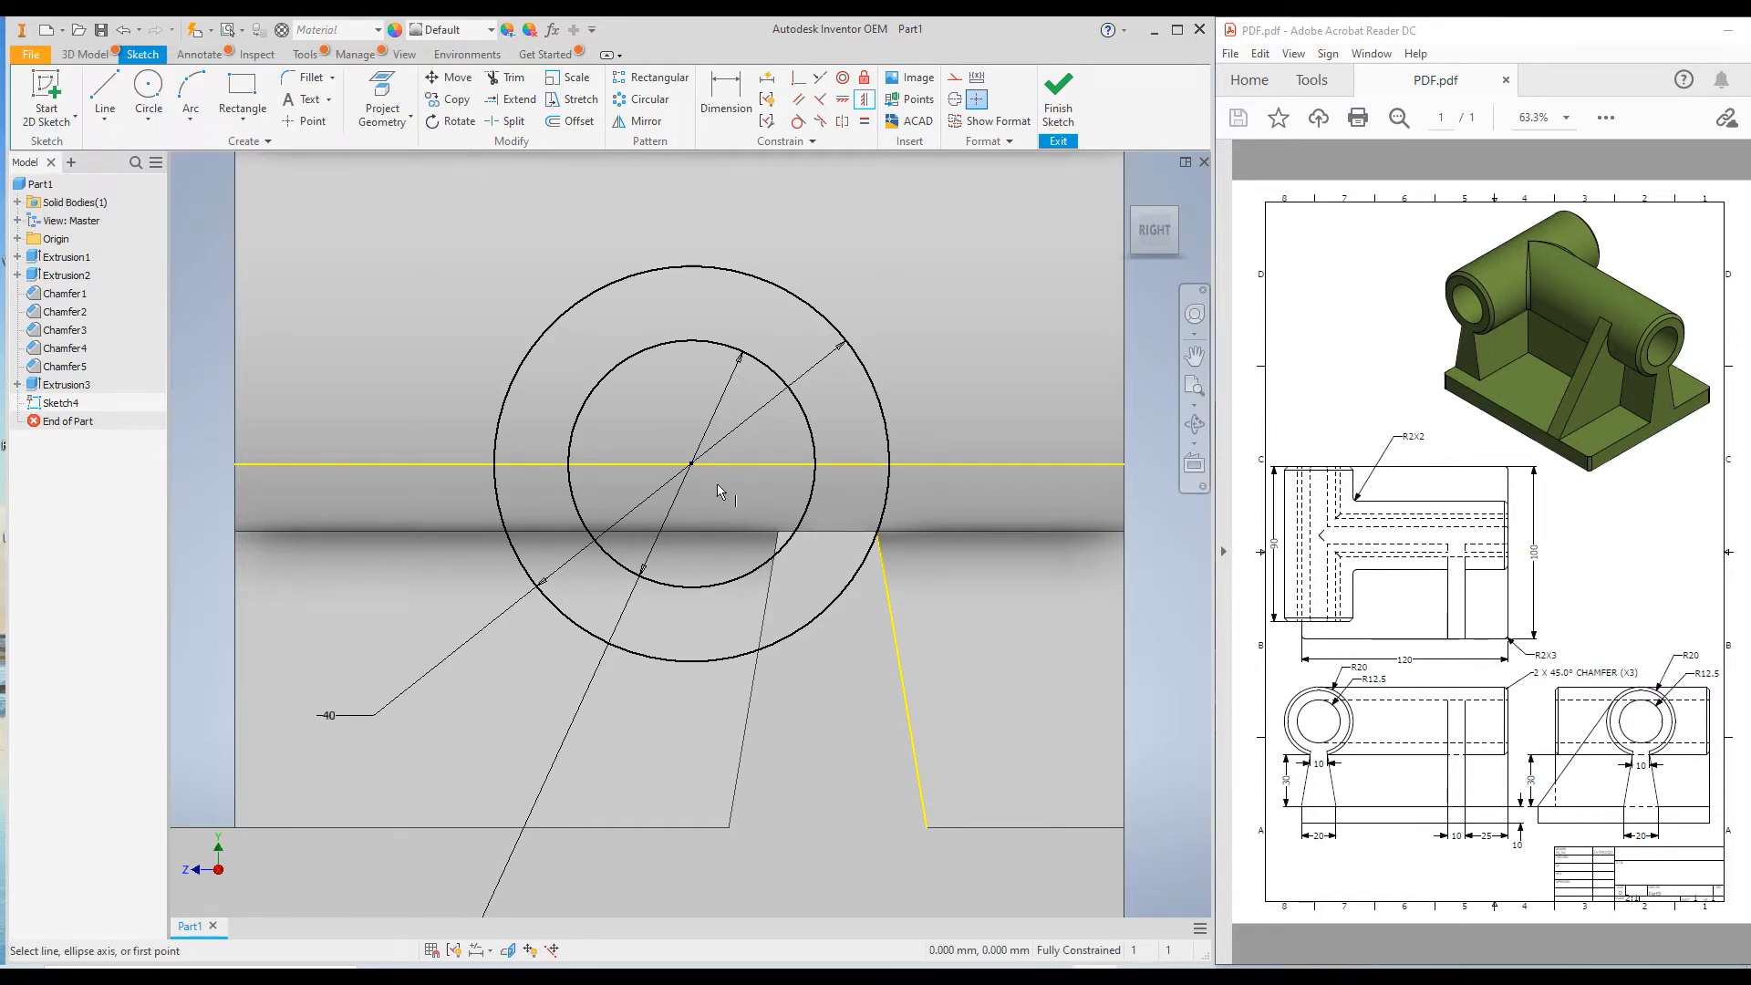
# Delete the projected horizontal line that runs through the circles' centre.
pyautogui.scroll(3, 717, 482)
pyautogui.scroll(-2, 709, 458)
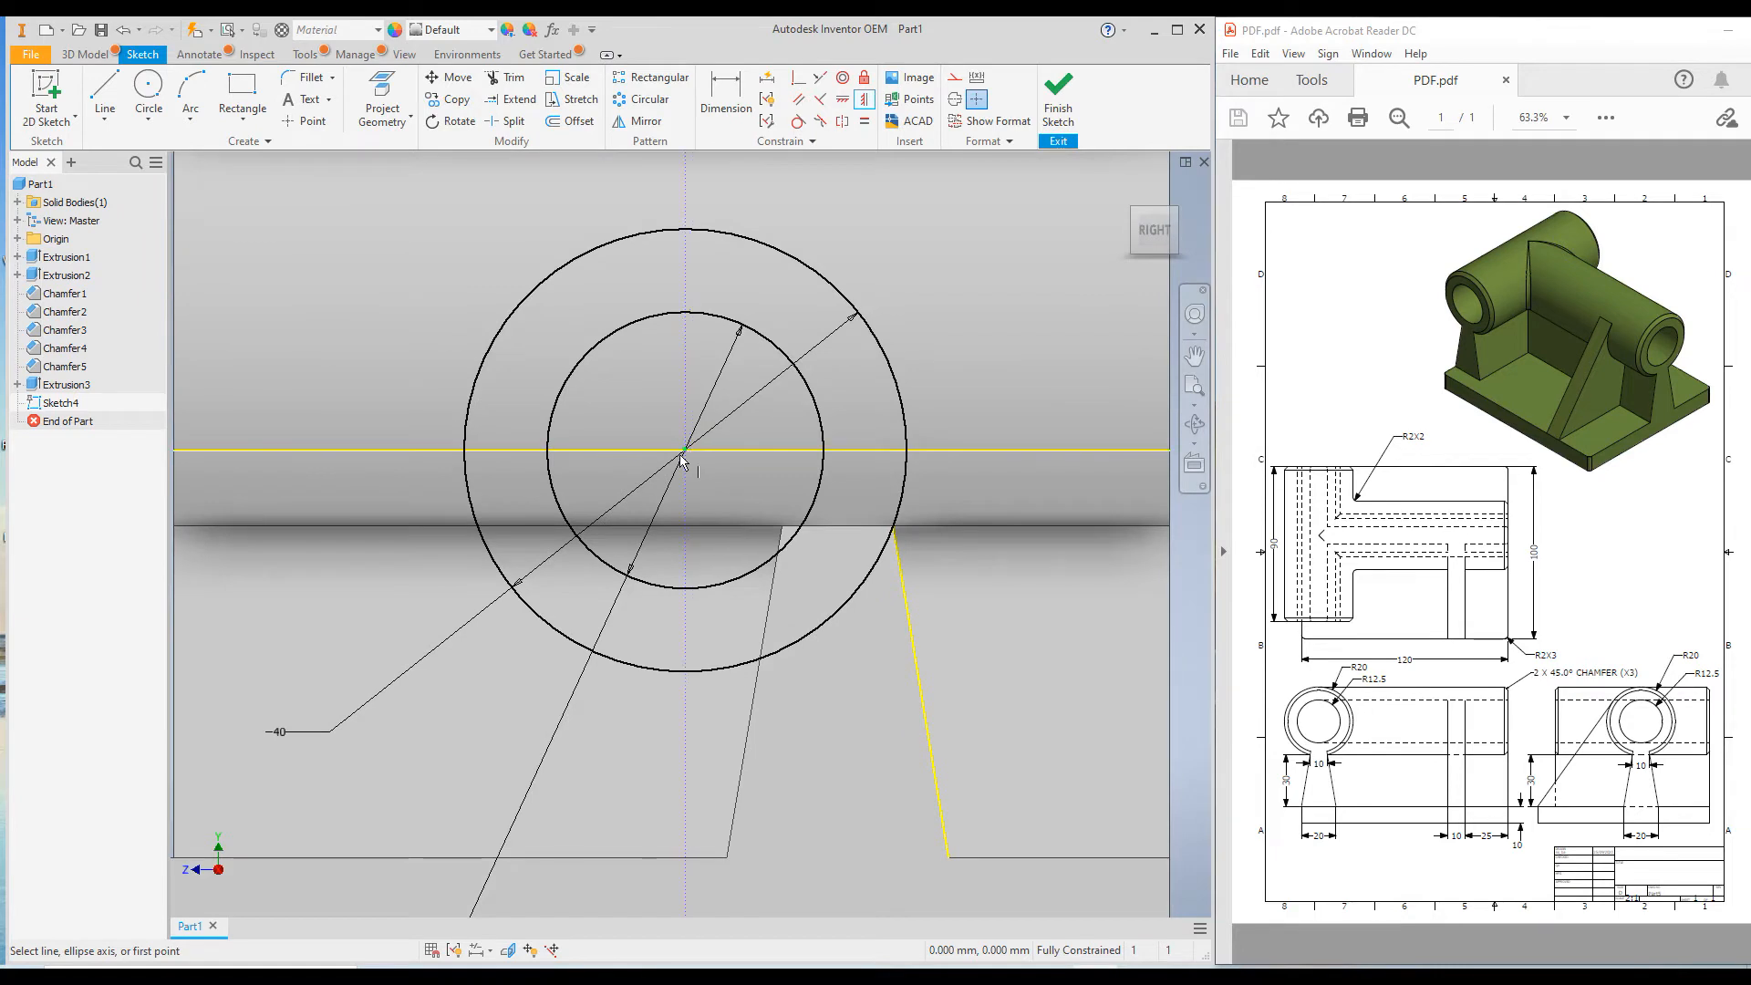
pyautogui.scroll(-2, 753, 473)
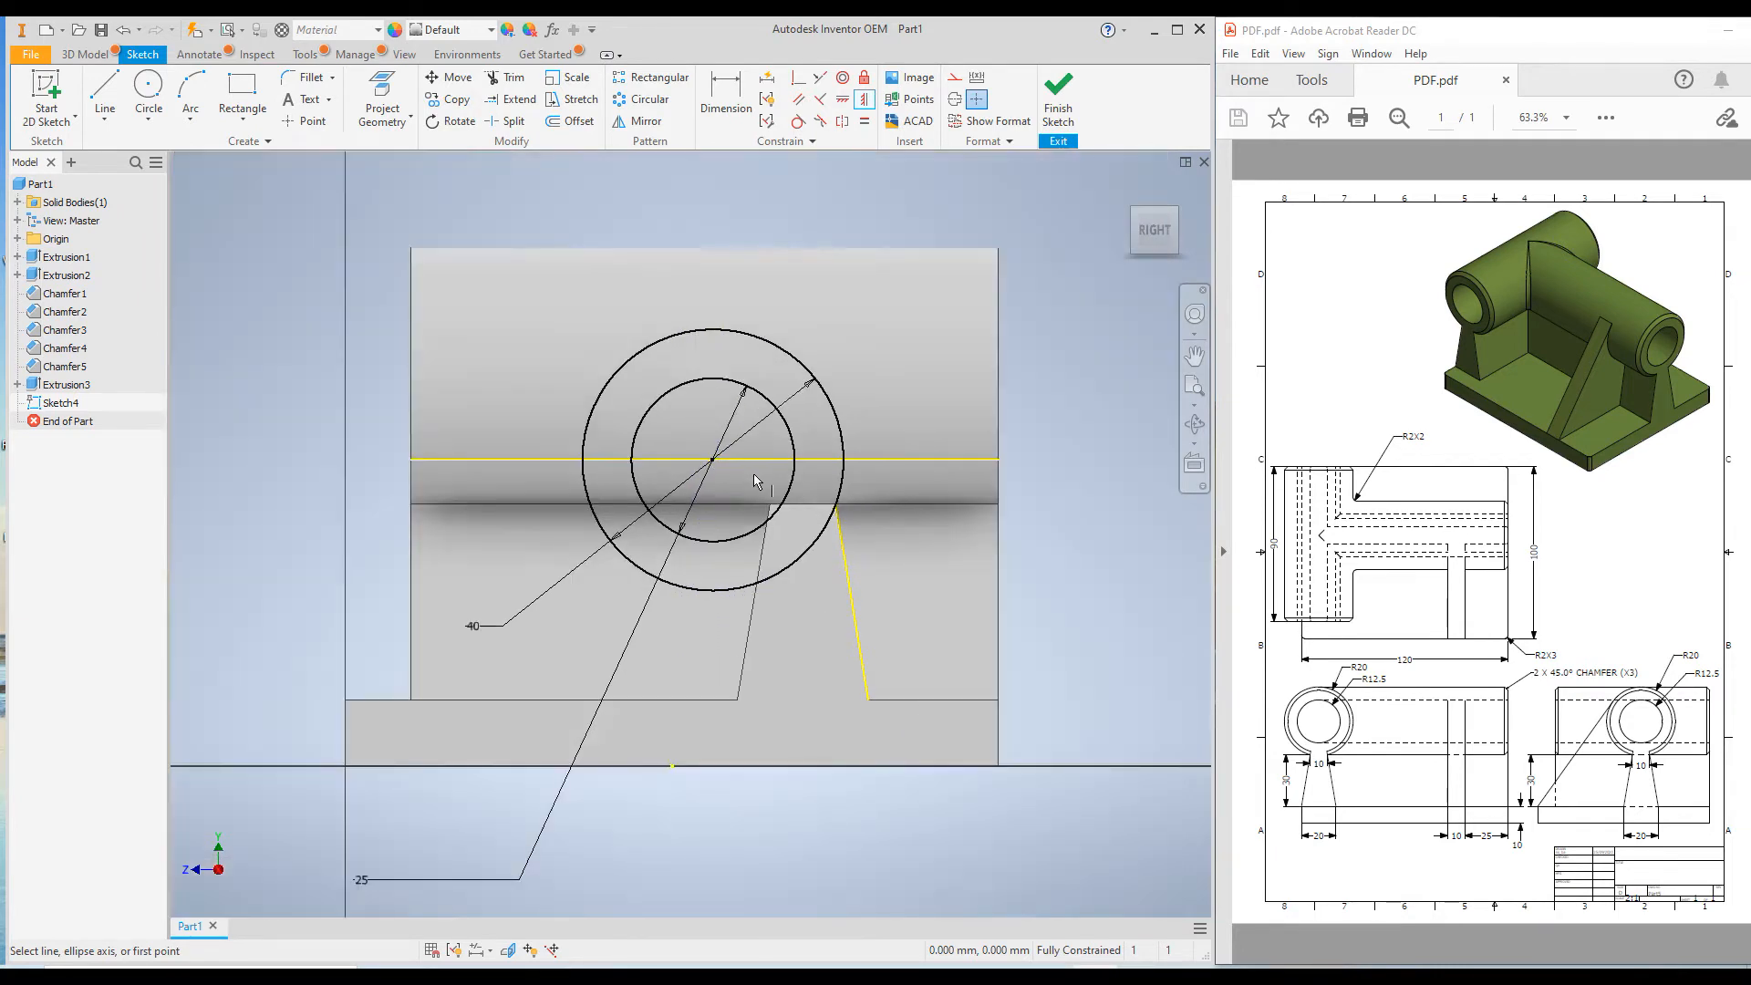
pyautogui.moveTo(692, 462); pyautogui.dragTo(663, 506, button='middle')
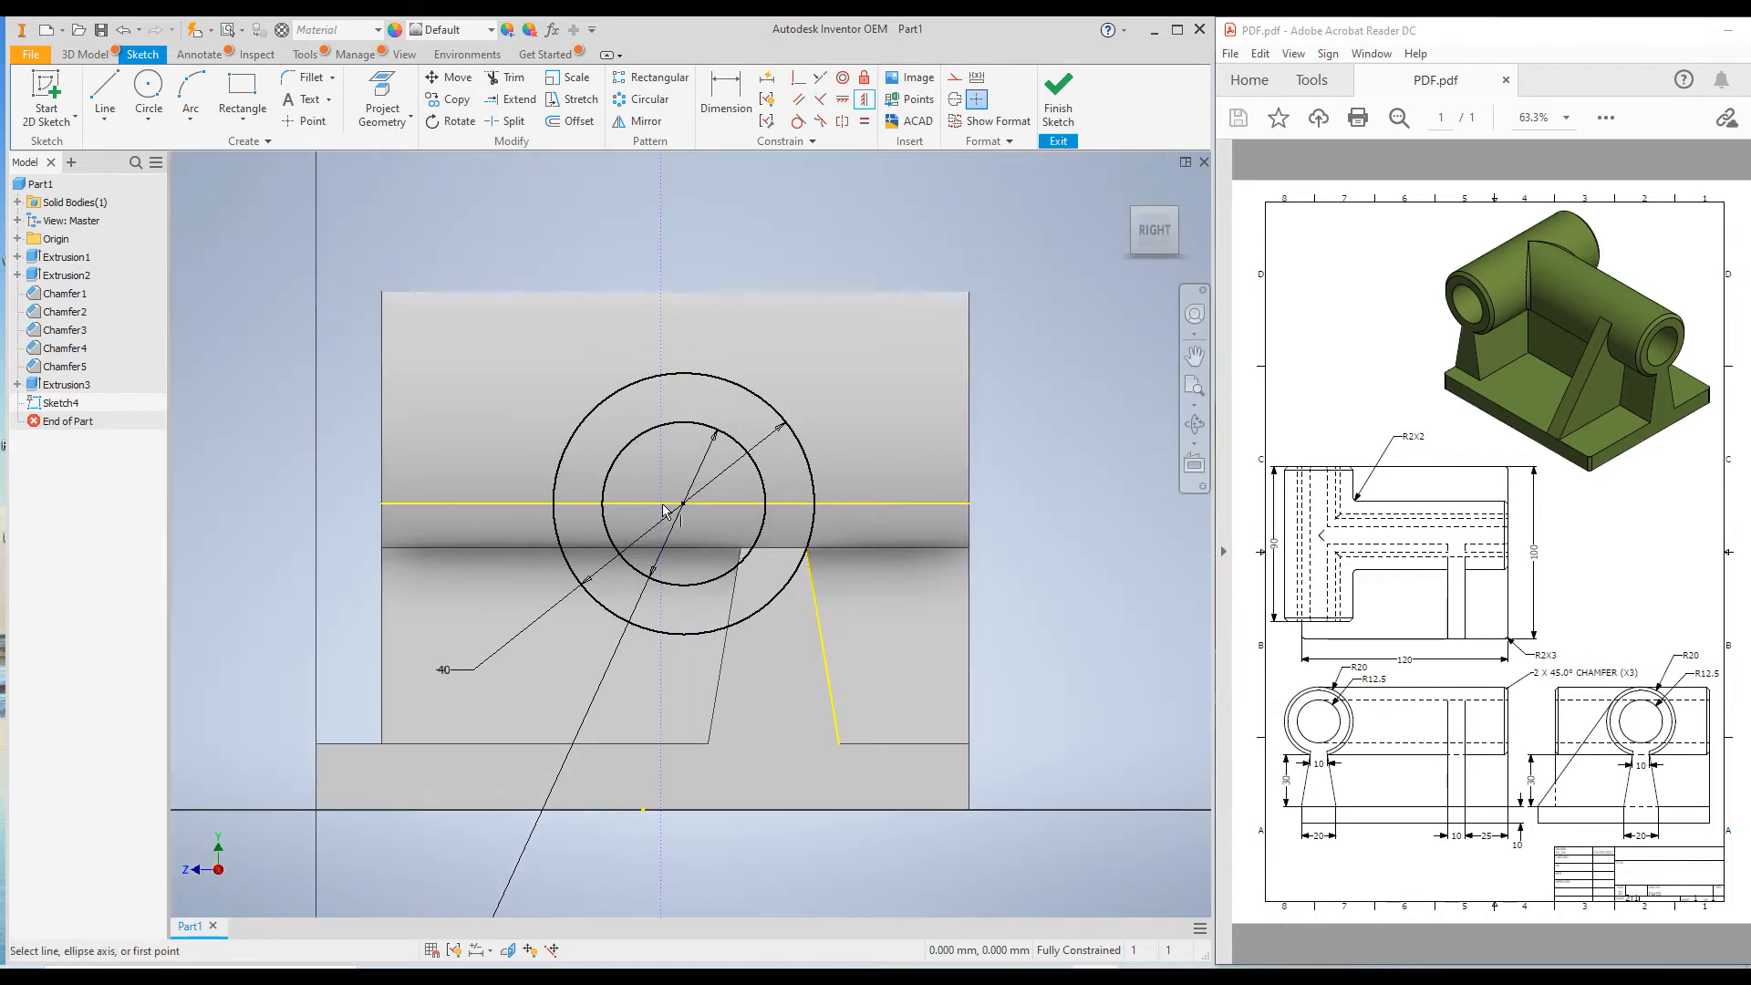
pyautogui.click(482, 503)
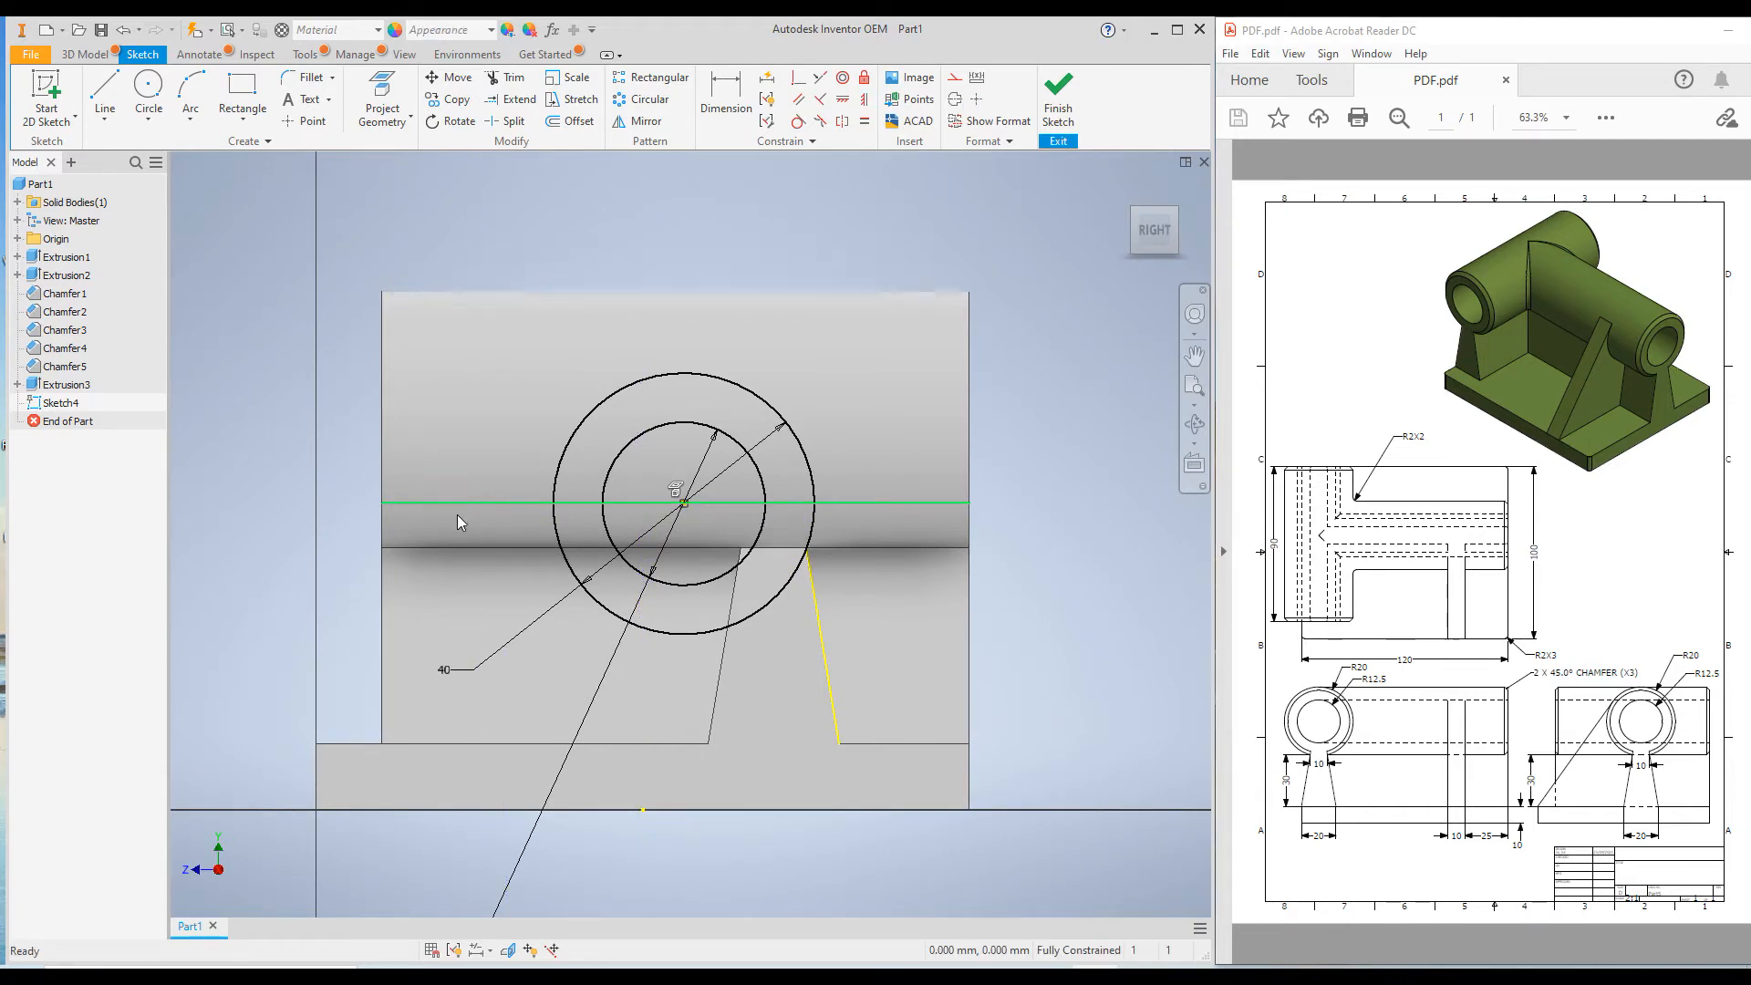
pyautogui.press('Delete')
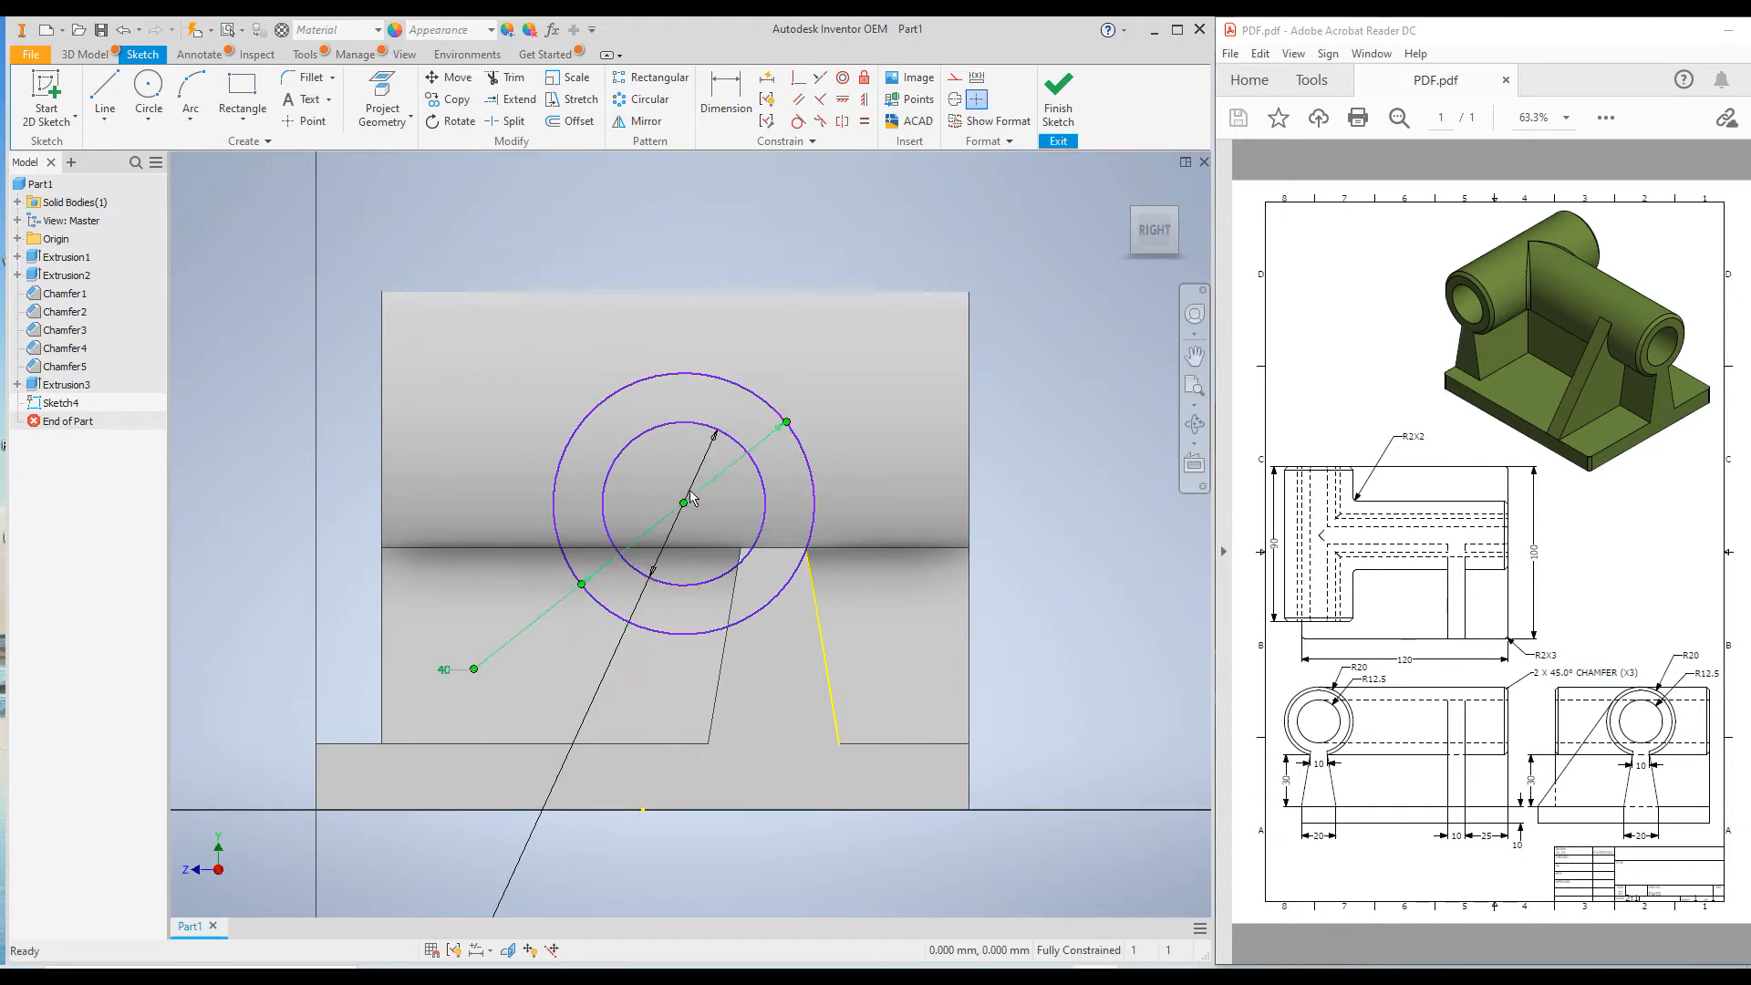
# Apply a vertical constraint between the circles' centre and the midpoint of the long wall's upper edge.
pyautogui.press('i')
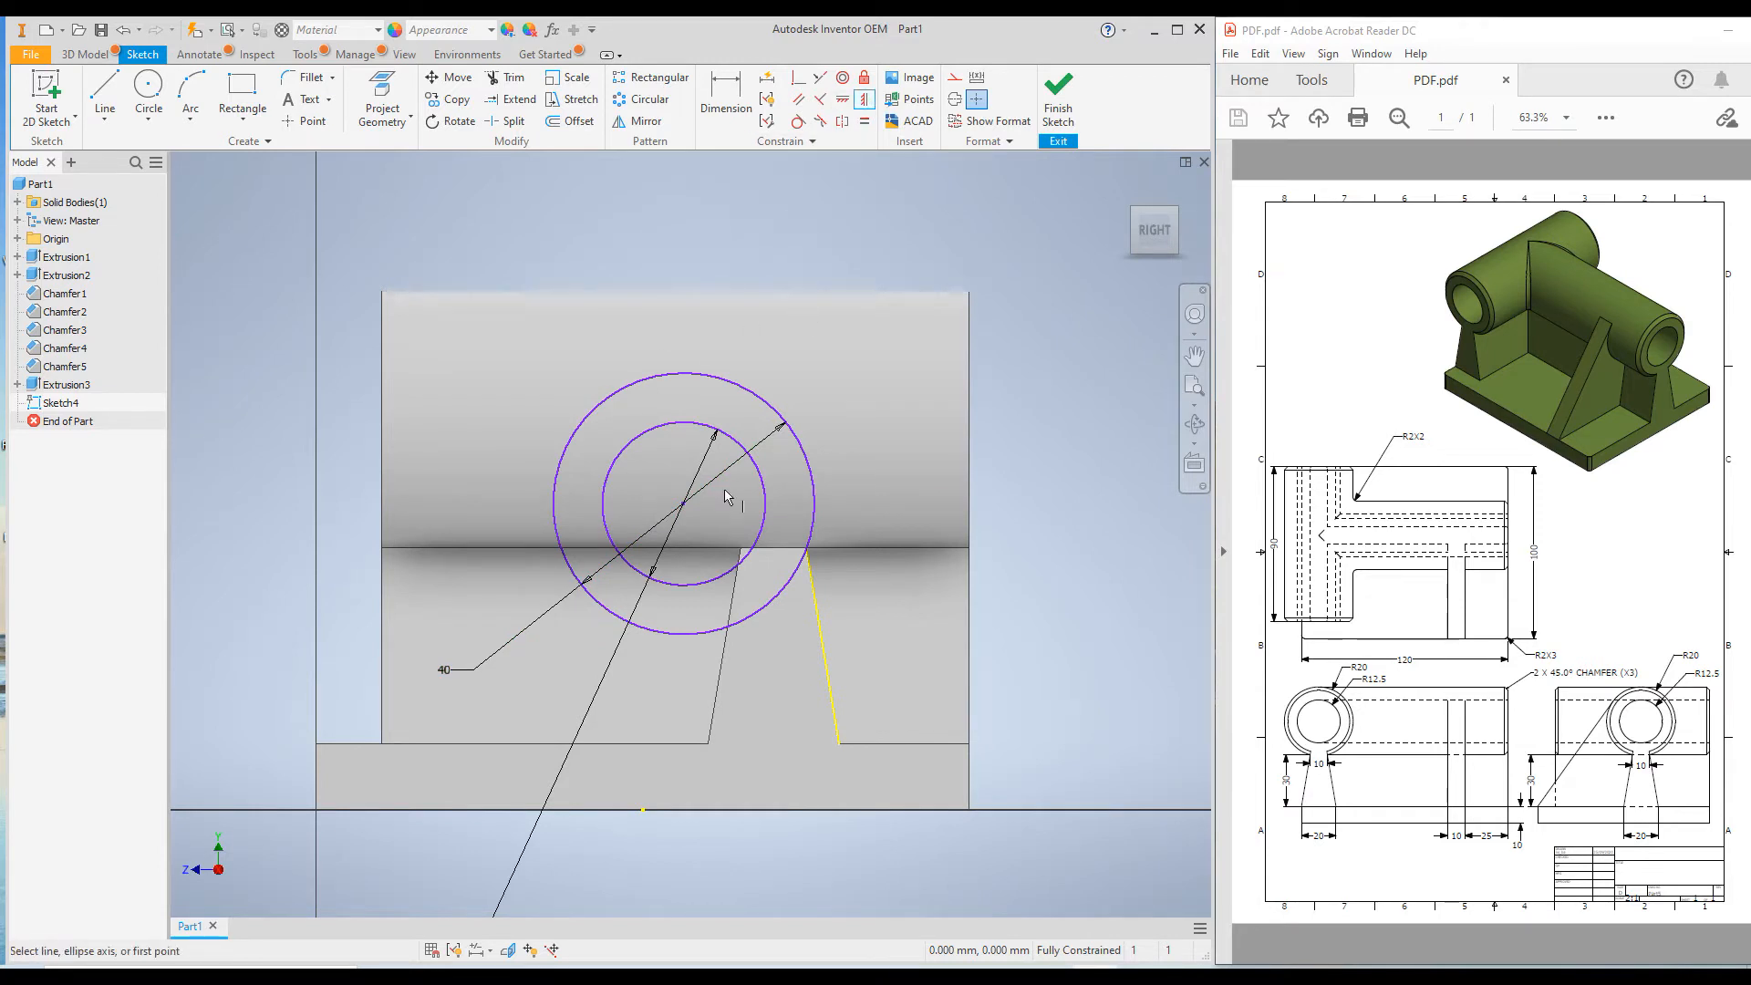
pyautogui.click(682, 503)
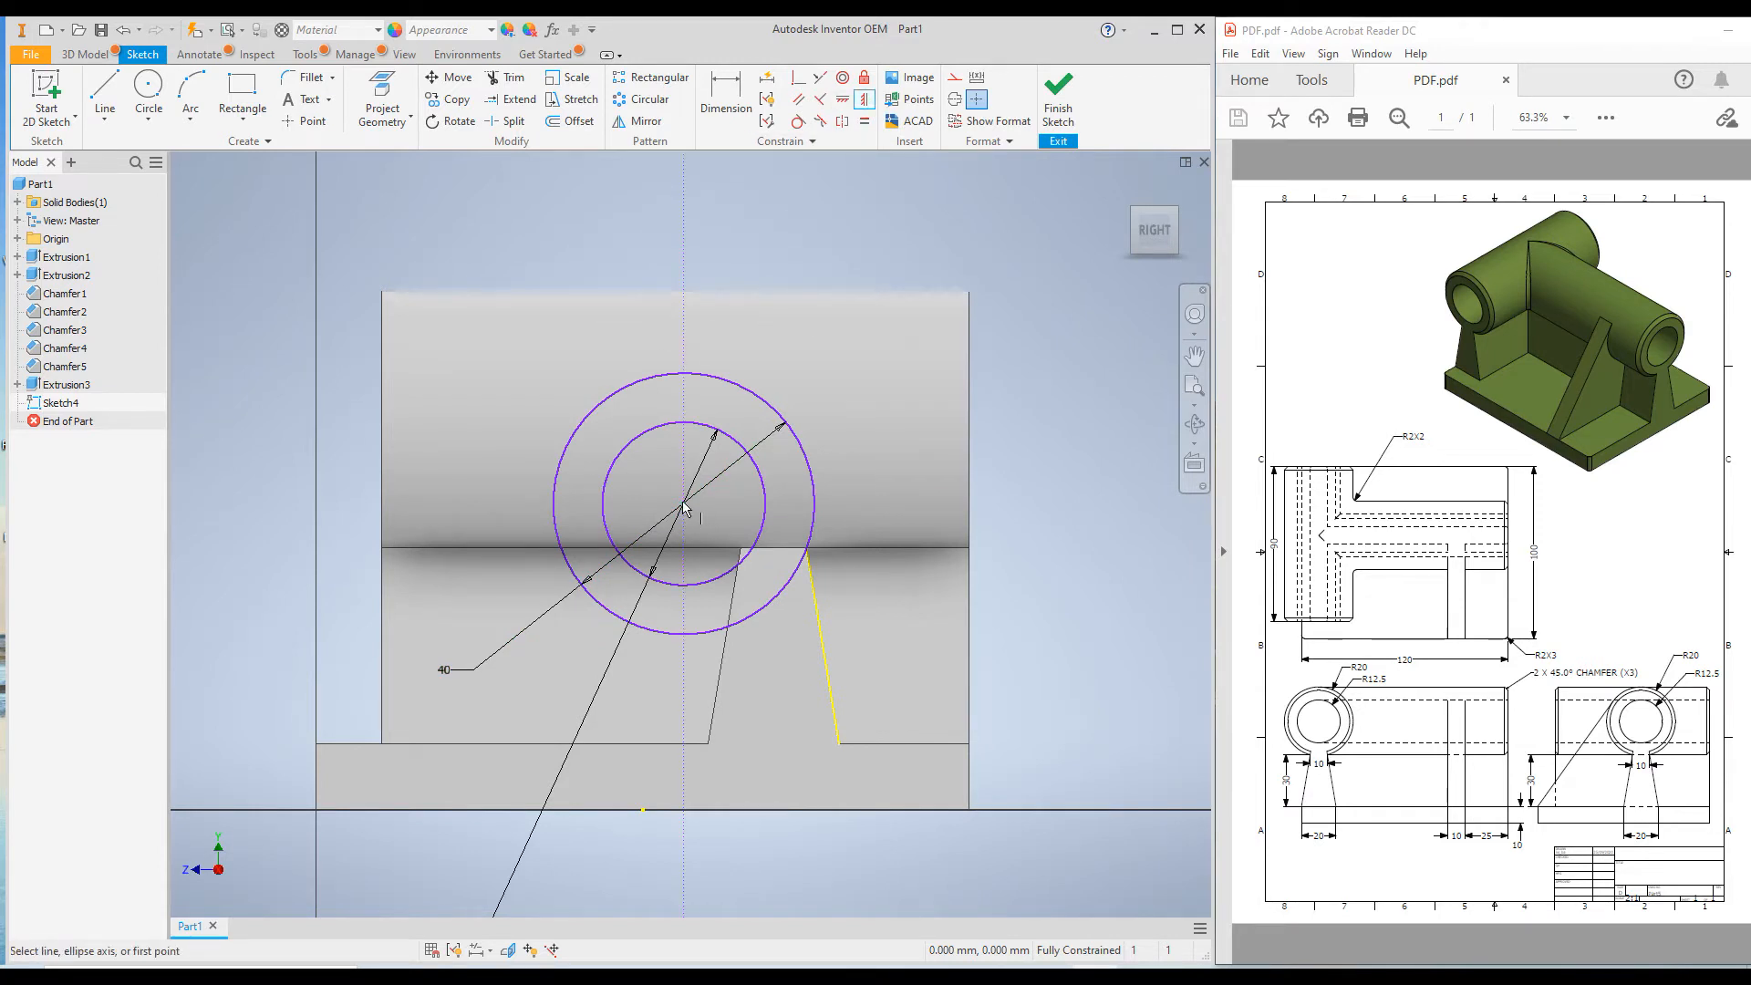
pyautogui.click(782, 563)
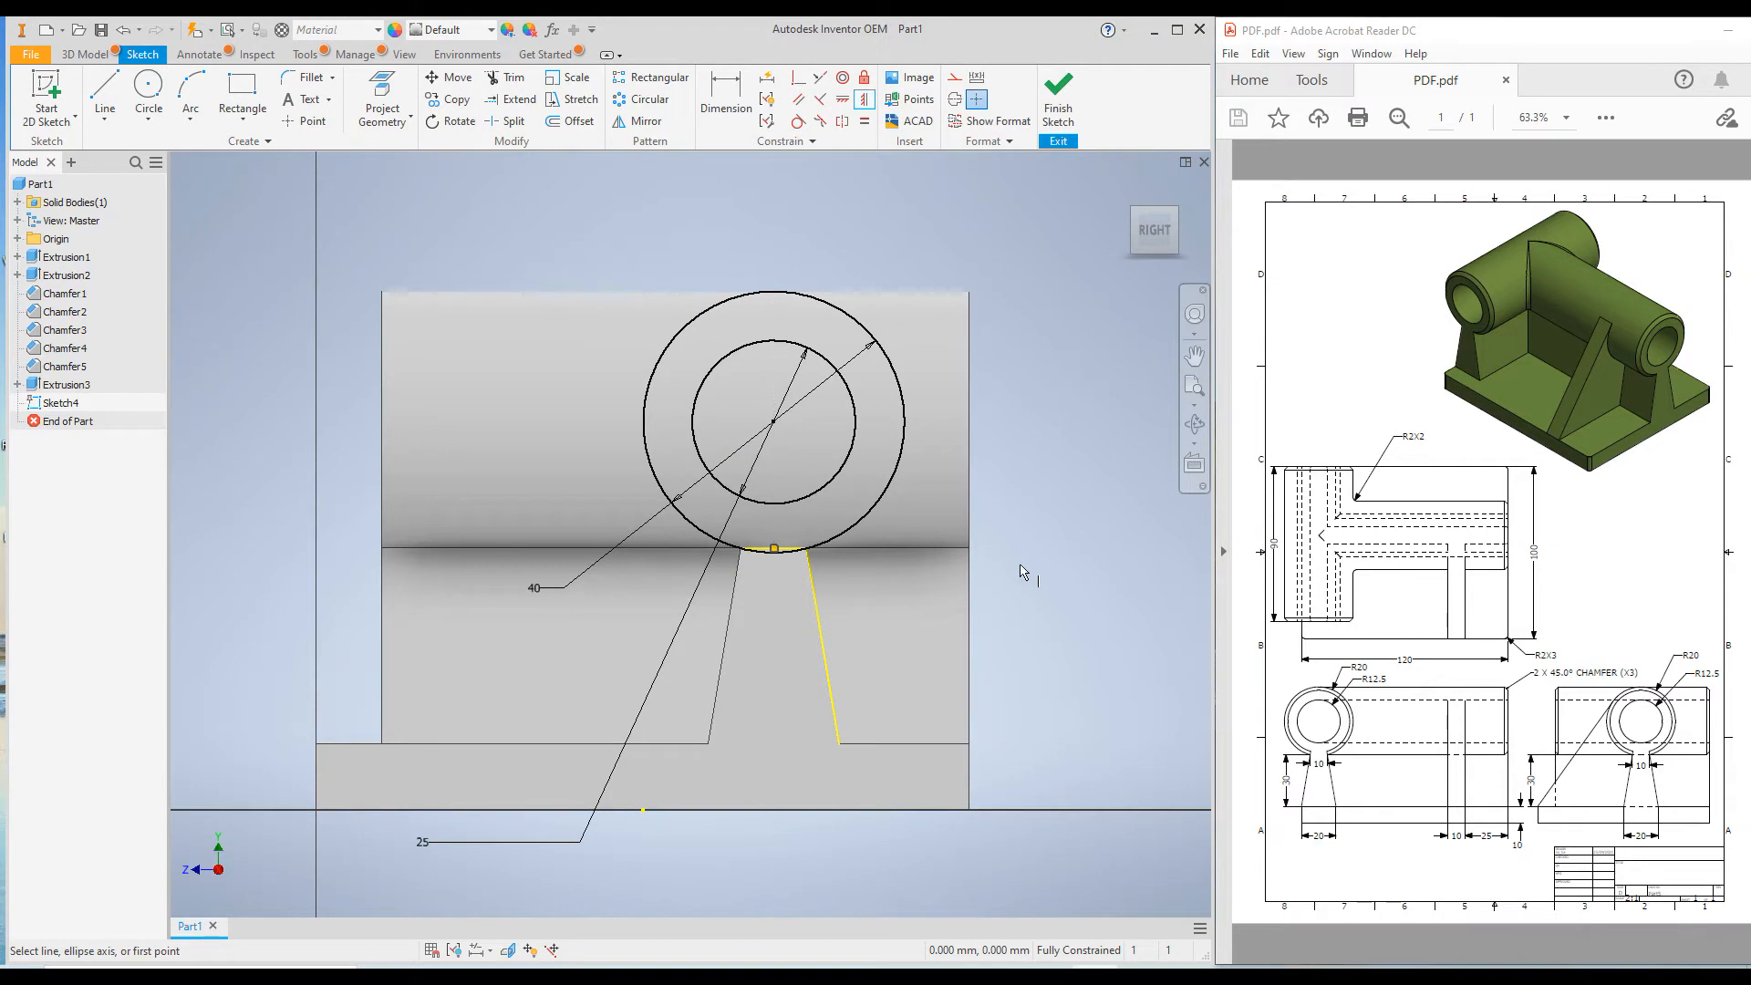
# Extrude the ring between the 40 mm and 25 mm circles in the flipped direction up to the existing cylinder's outer face, joined to the body.
pyautogui.scroll(-5, 859, 617)
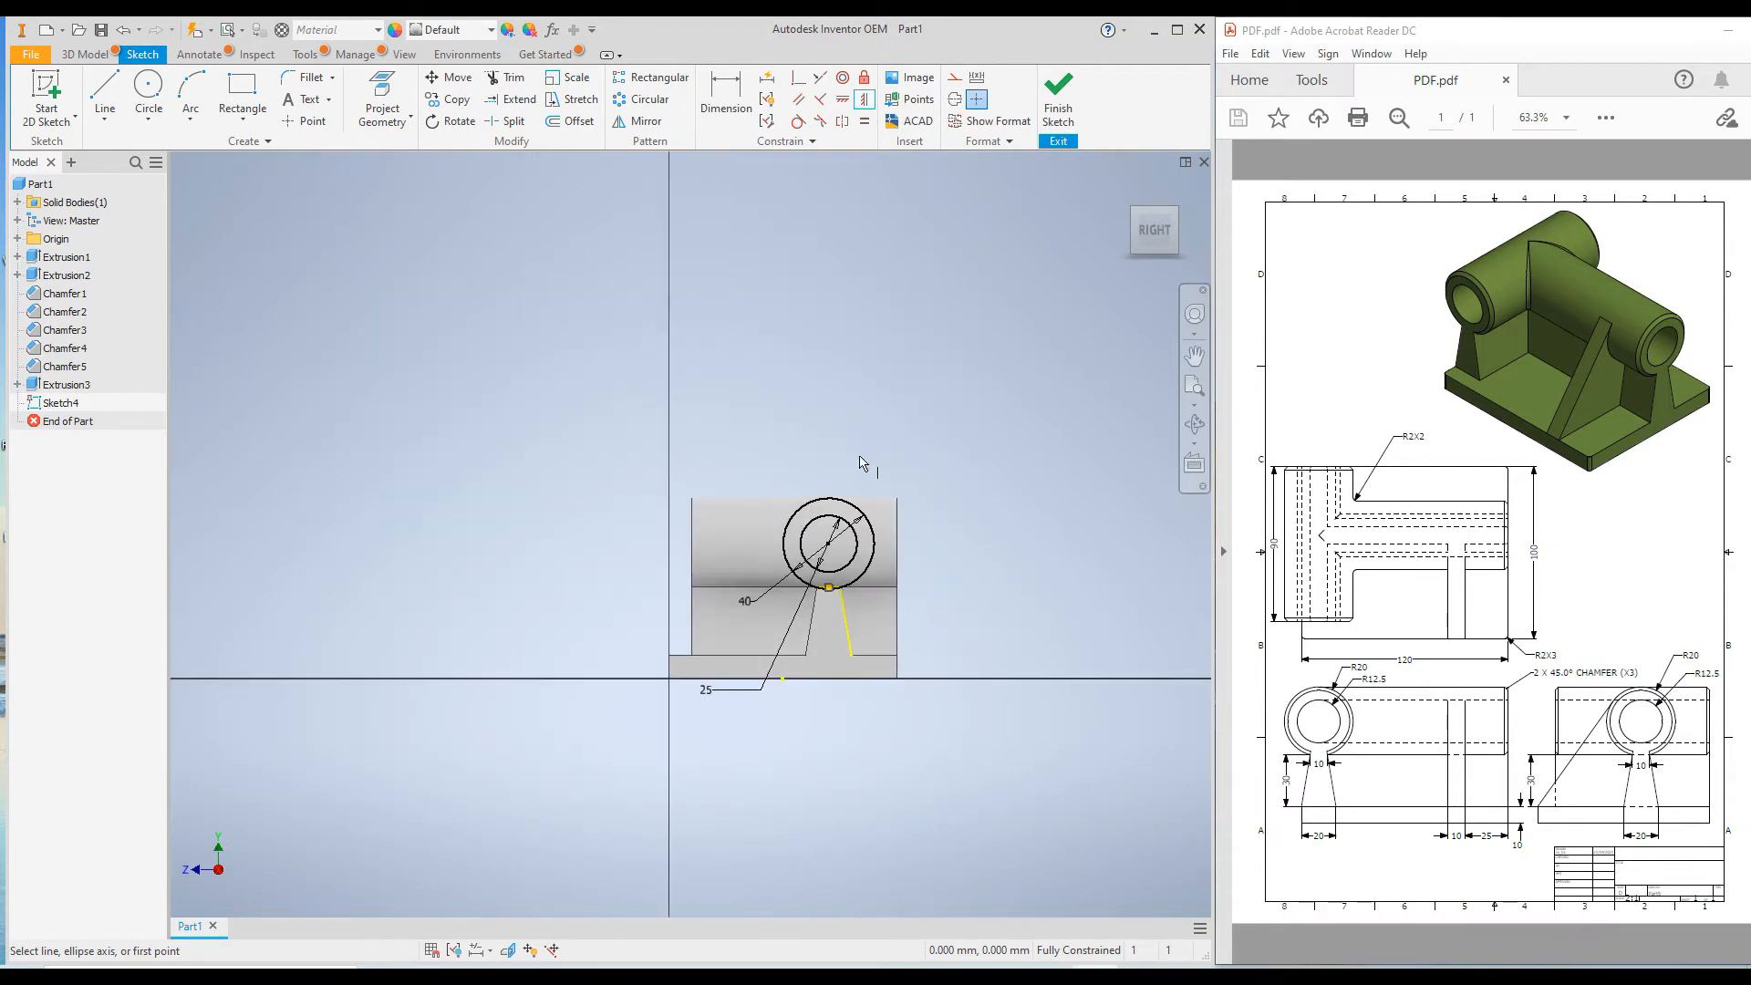
pyautogui.click(82, 54)
pyautogui.click(96, 96)
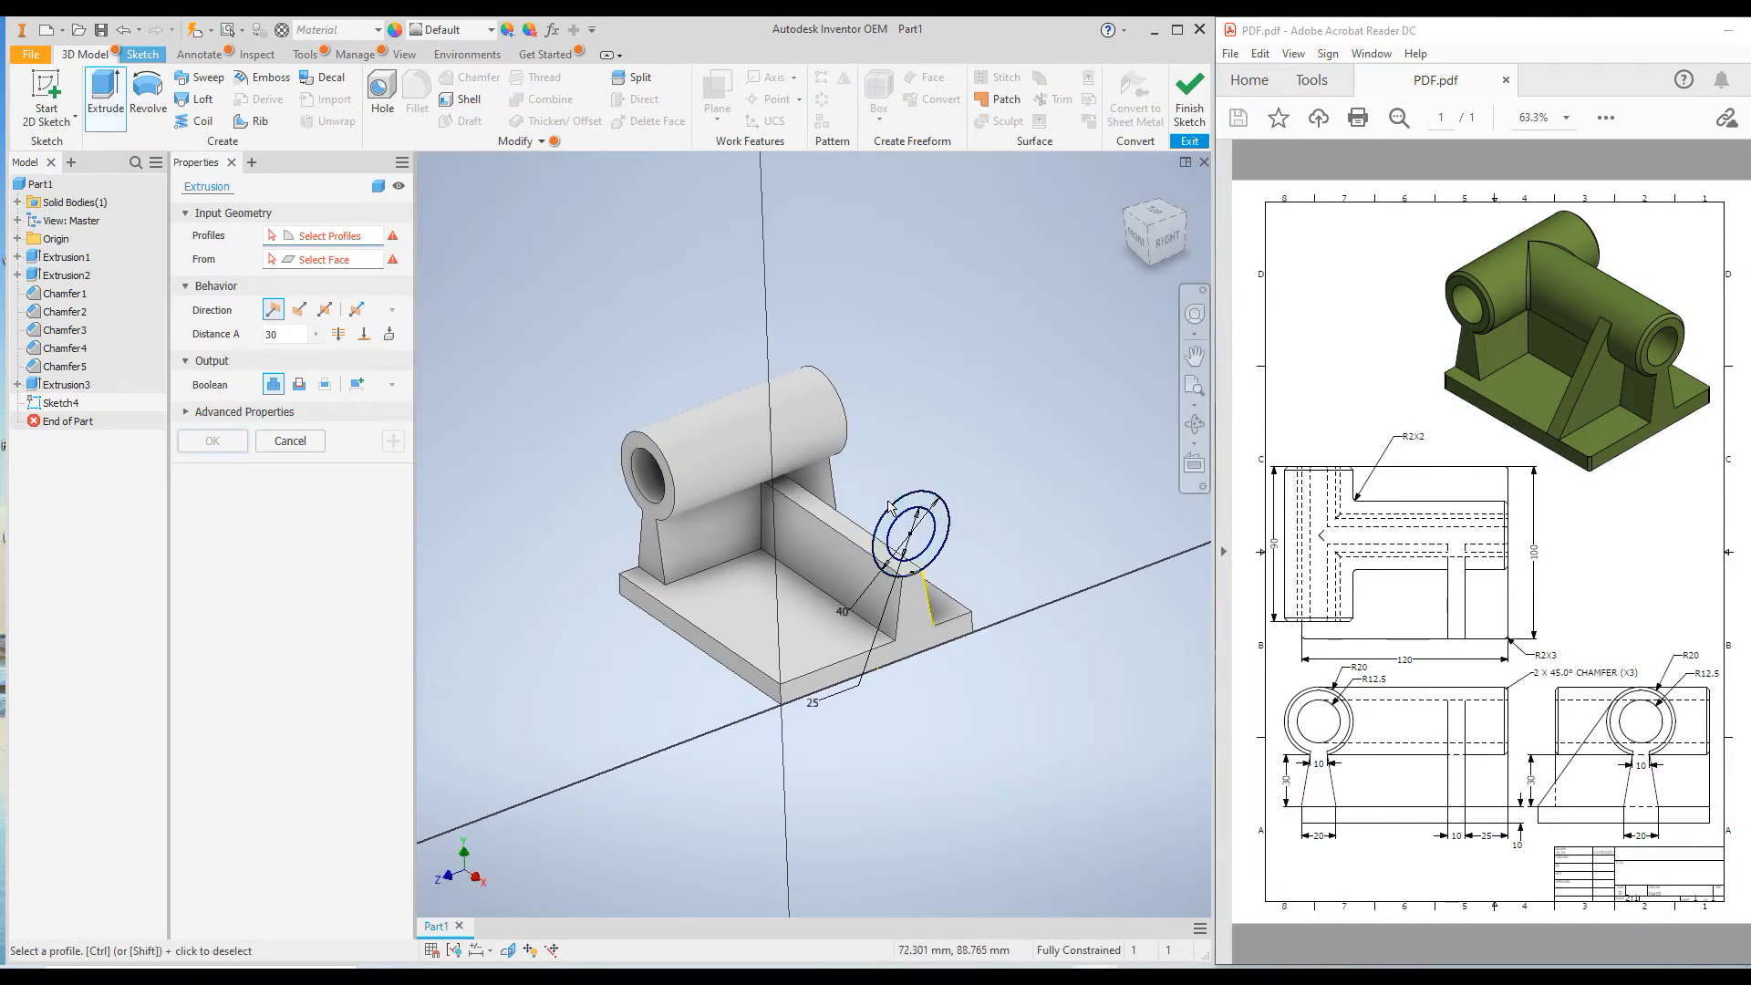
pyautogui.scroll(4, 891, 507)
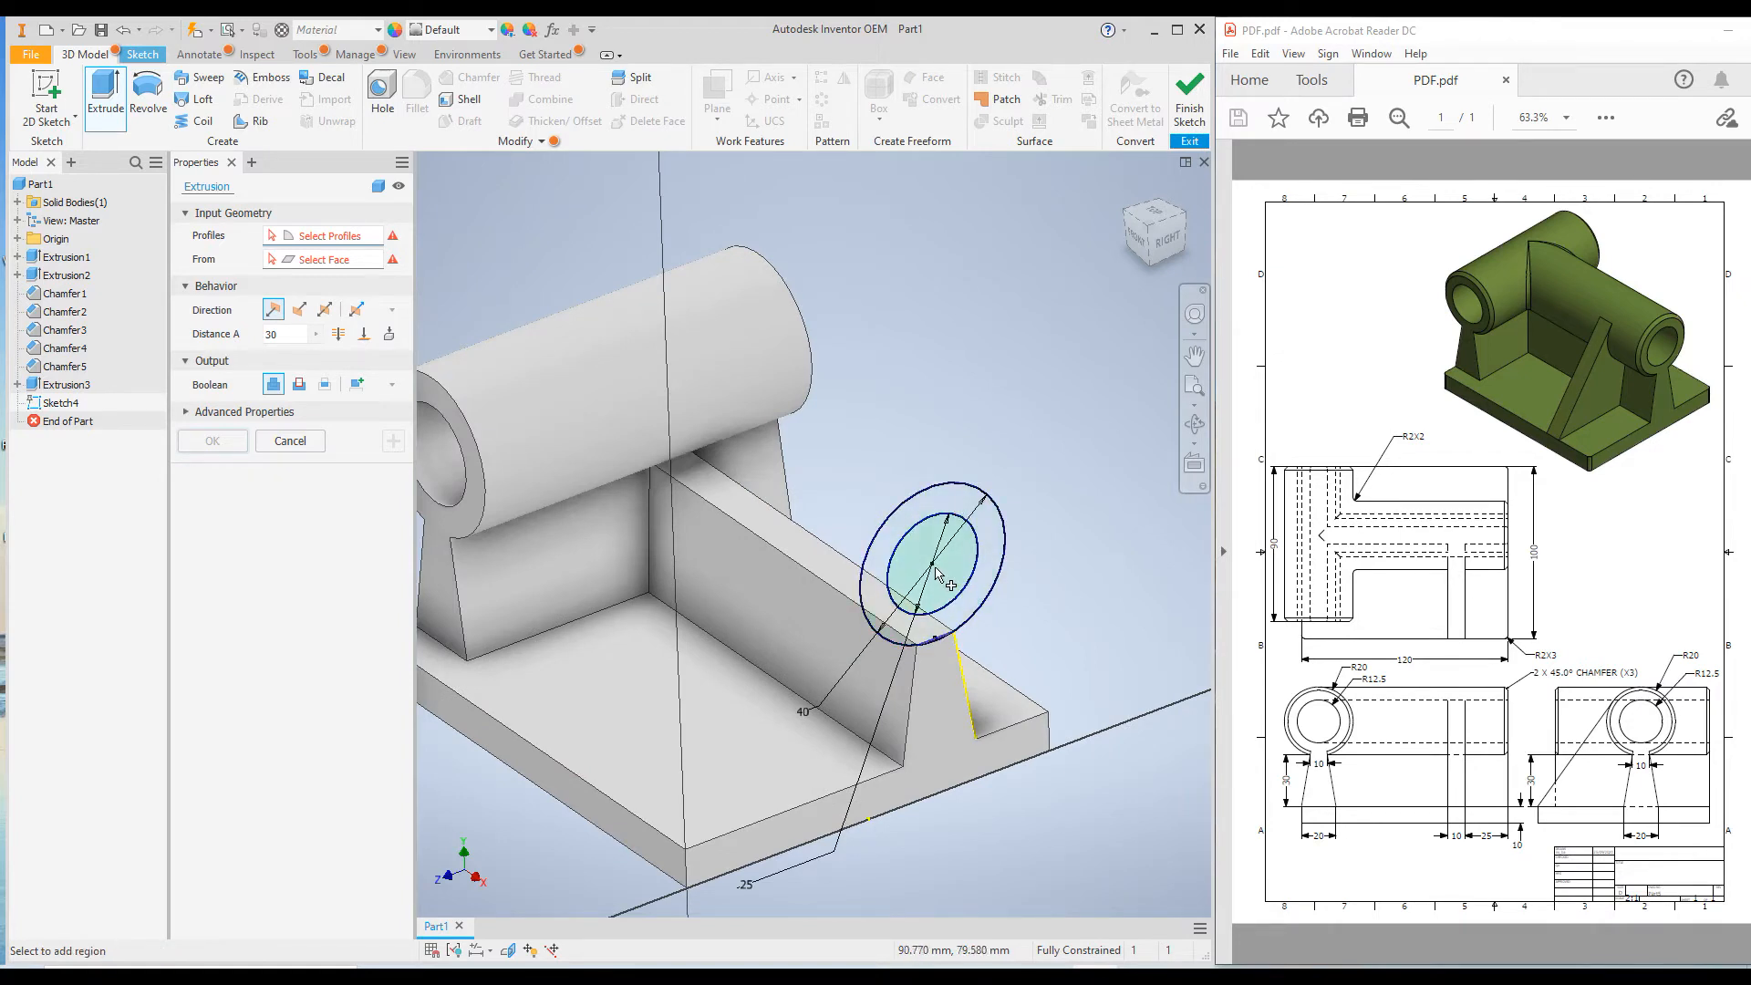
pyautogui.click(952, 508)
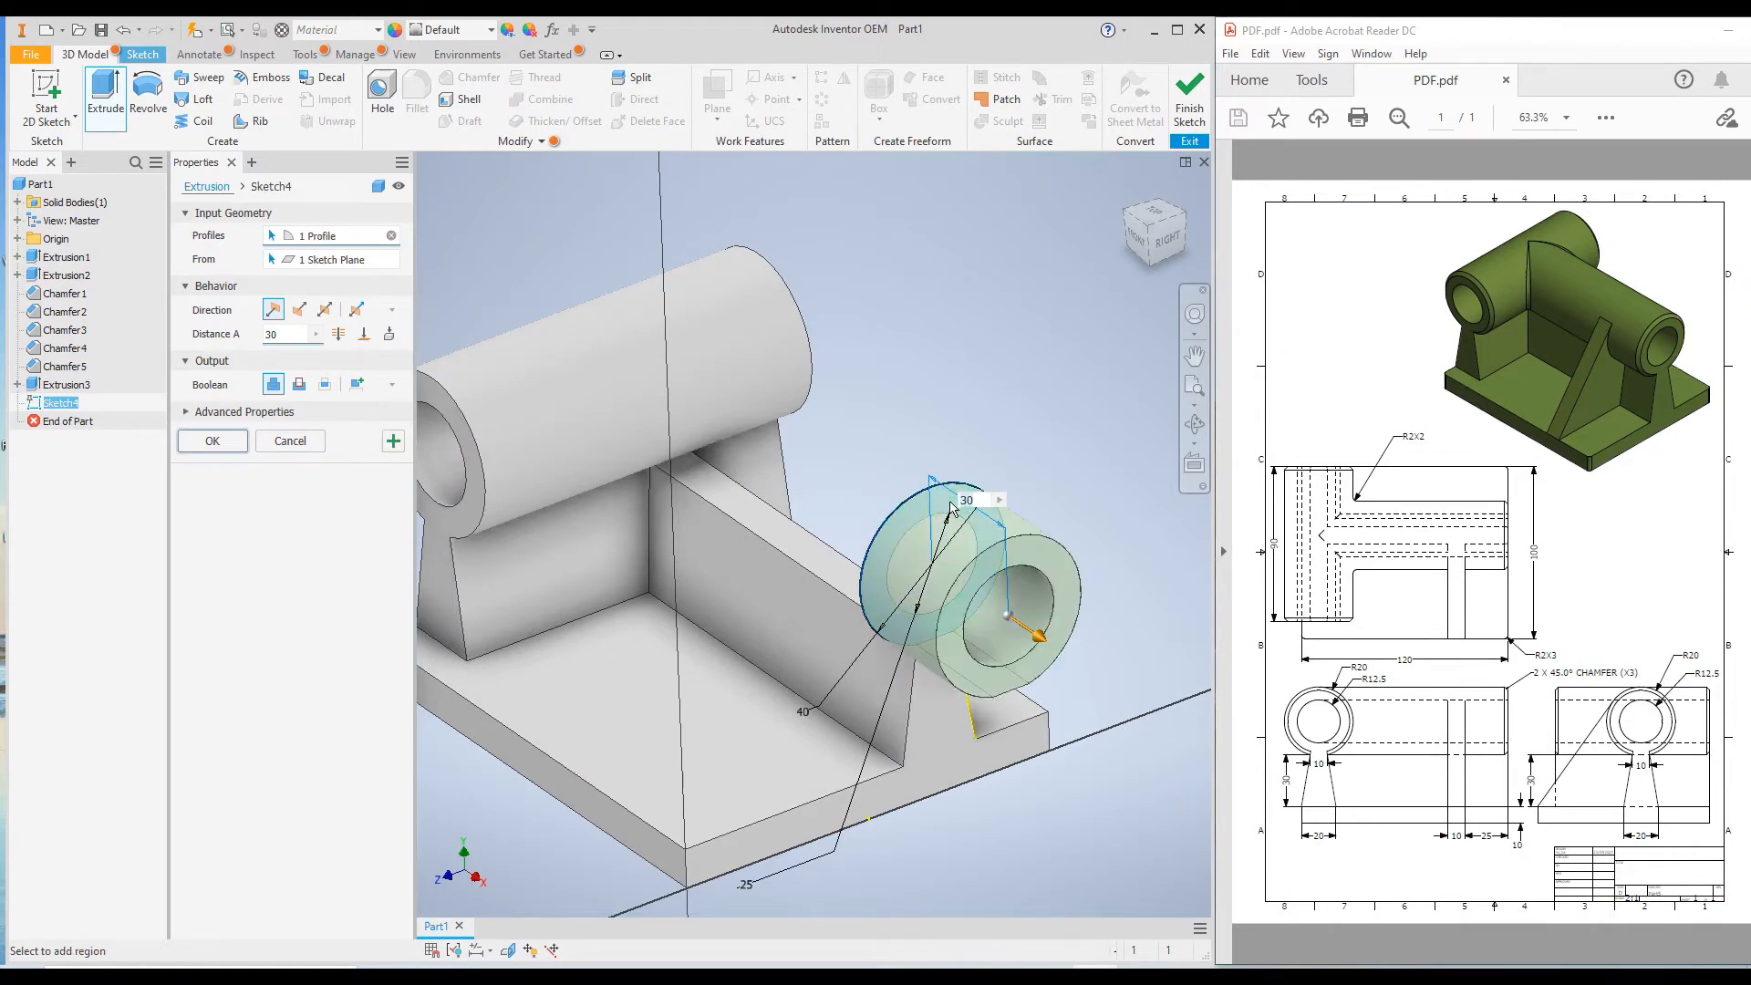
pyautogui.click(299, 311)
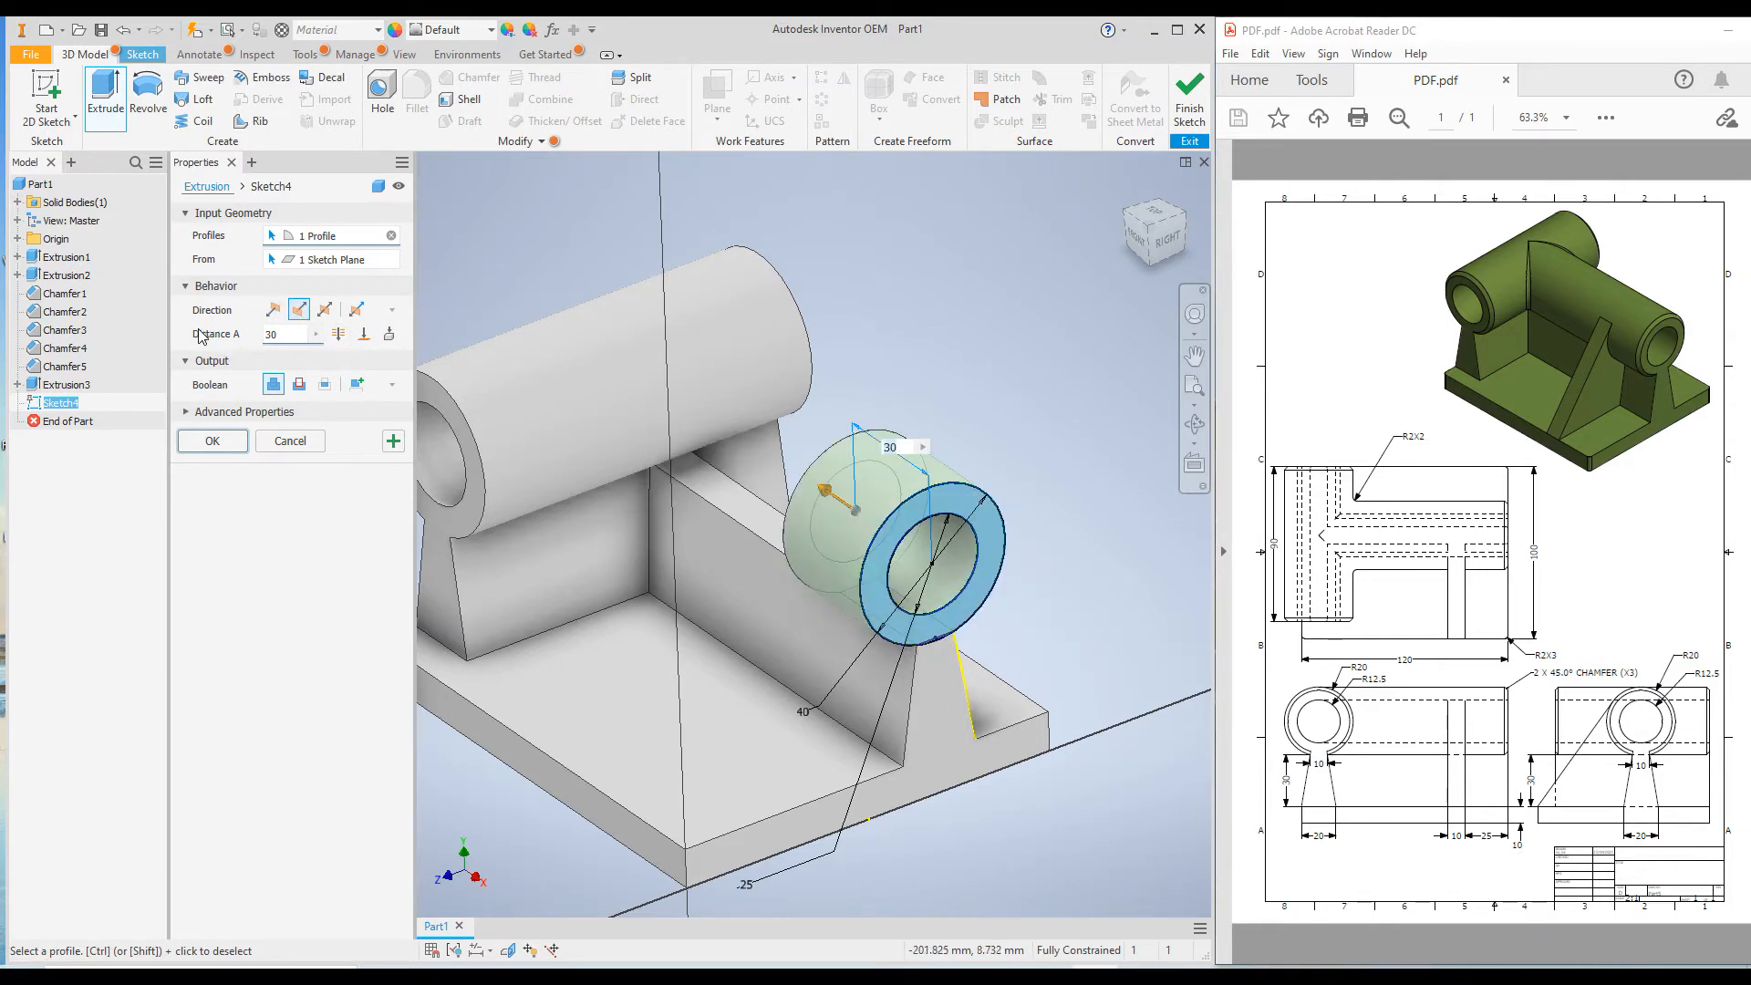
pyautogui.click(365, 336)
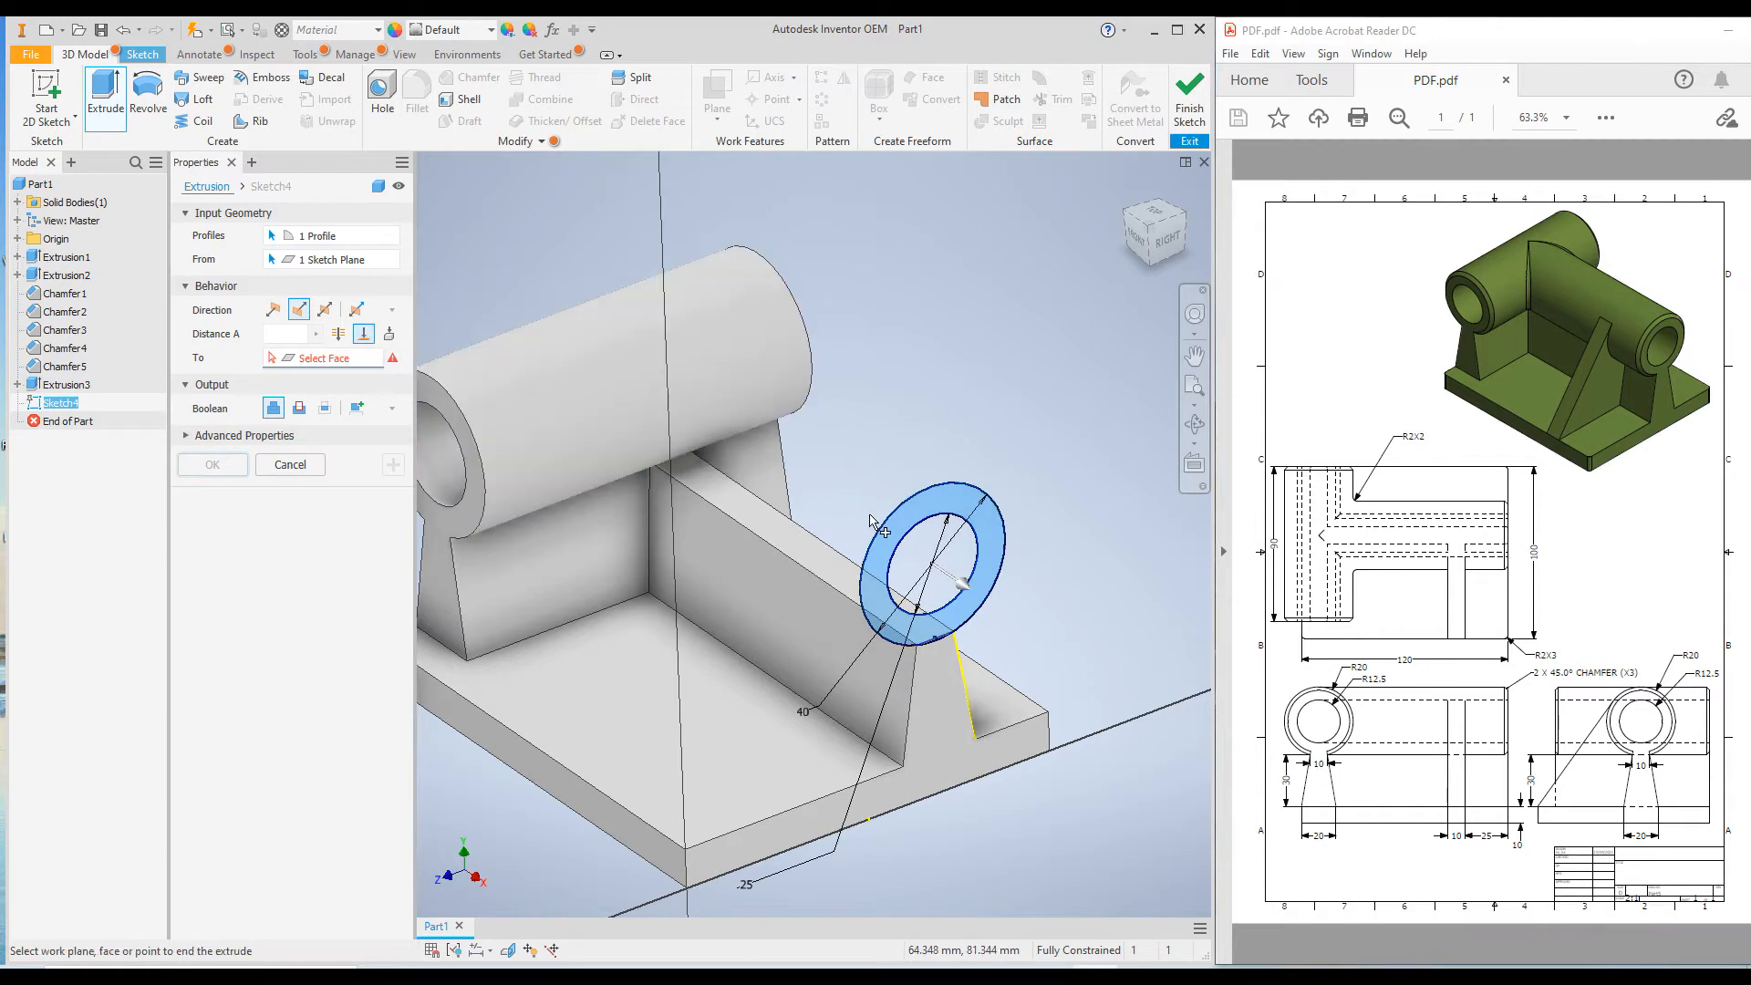
pyautogui.scroll(-3, 873, 520)
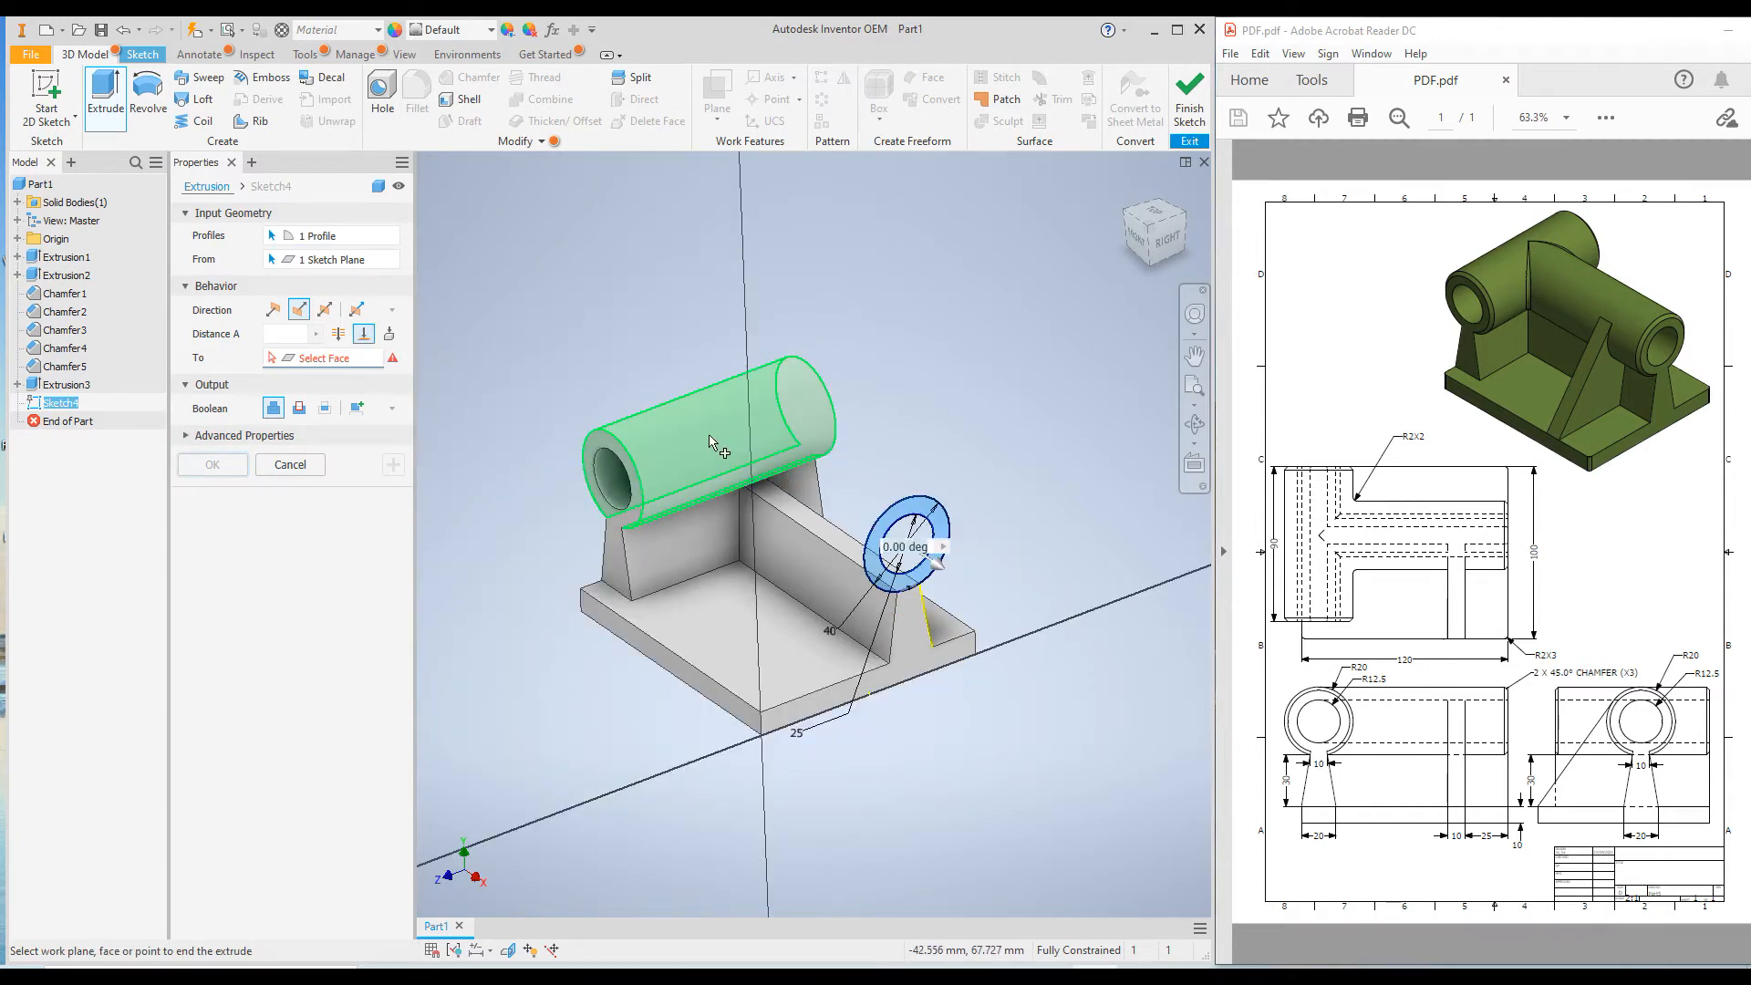
pyautogui.click(711, 441)
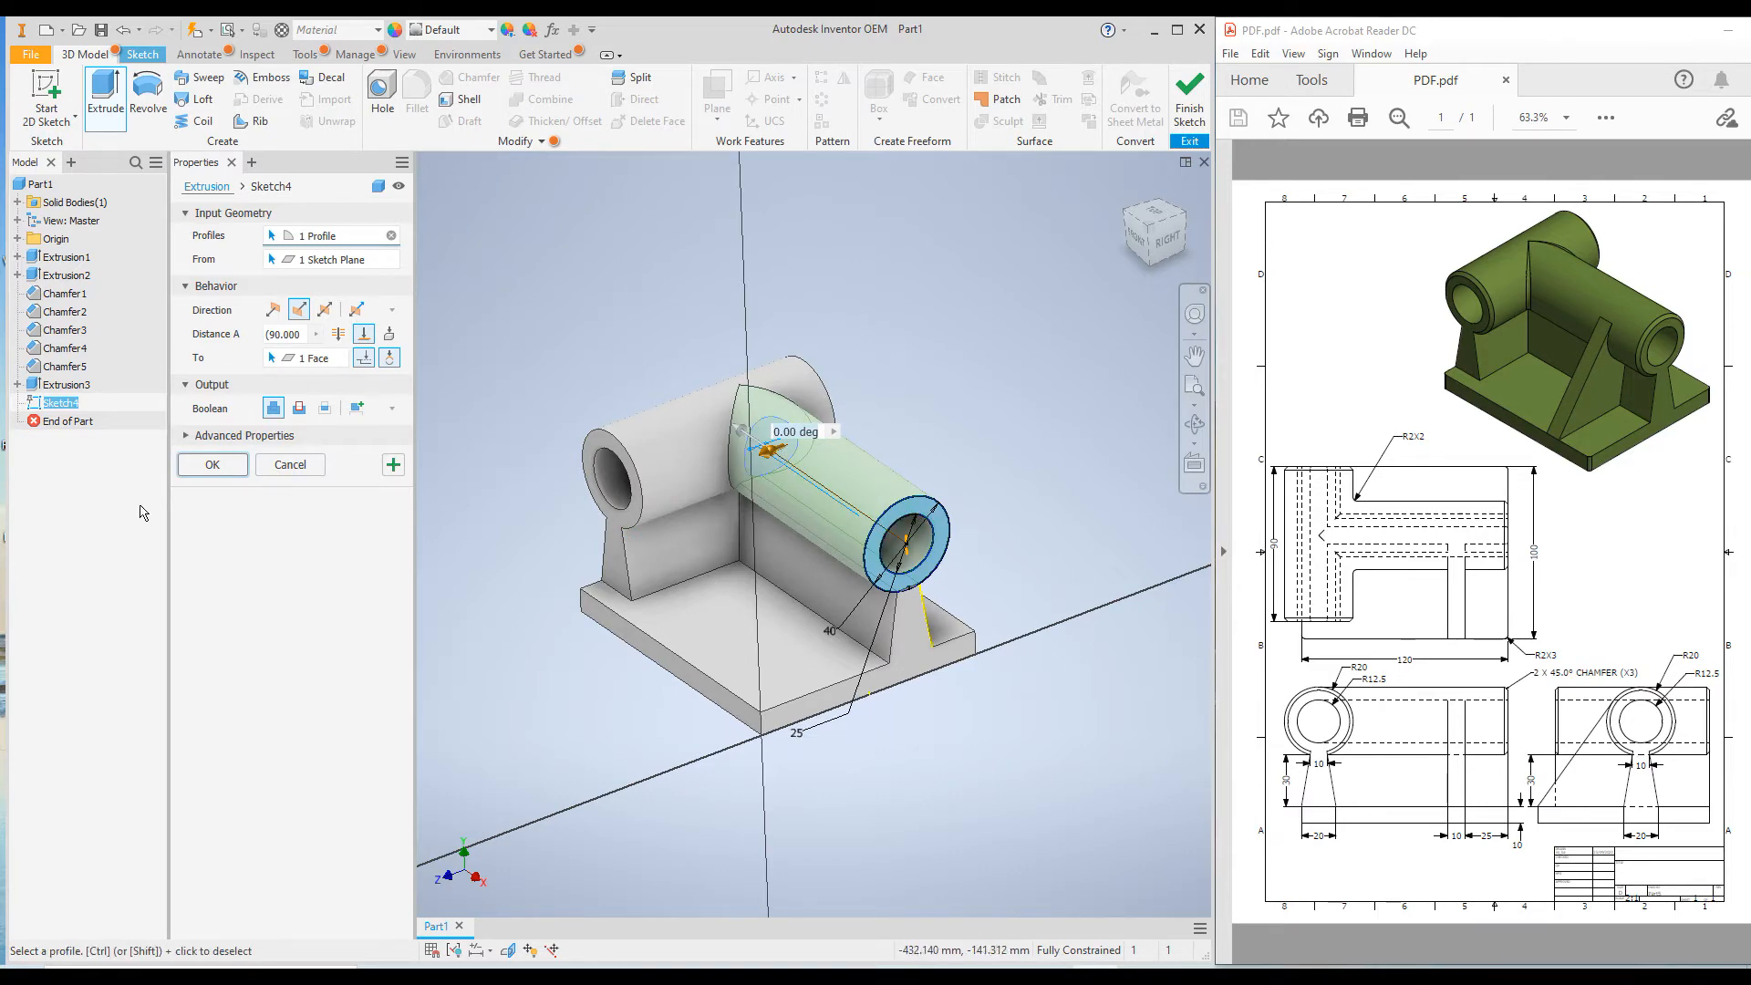
pyautogui.click(207, 466)
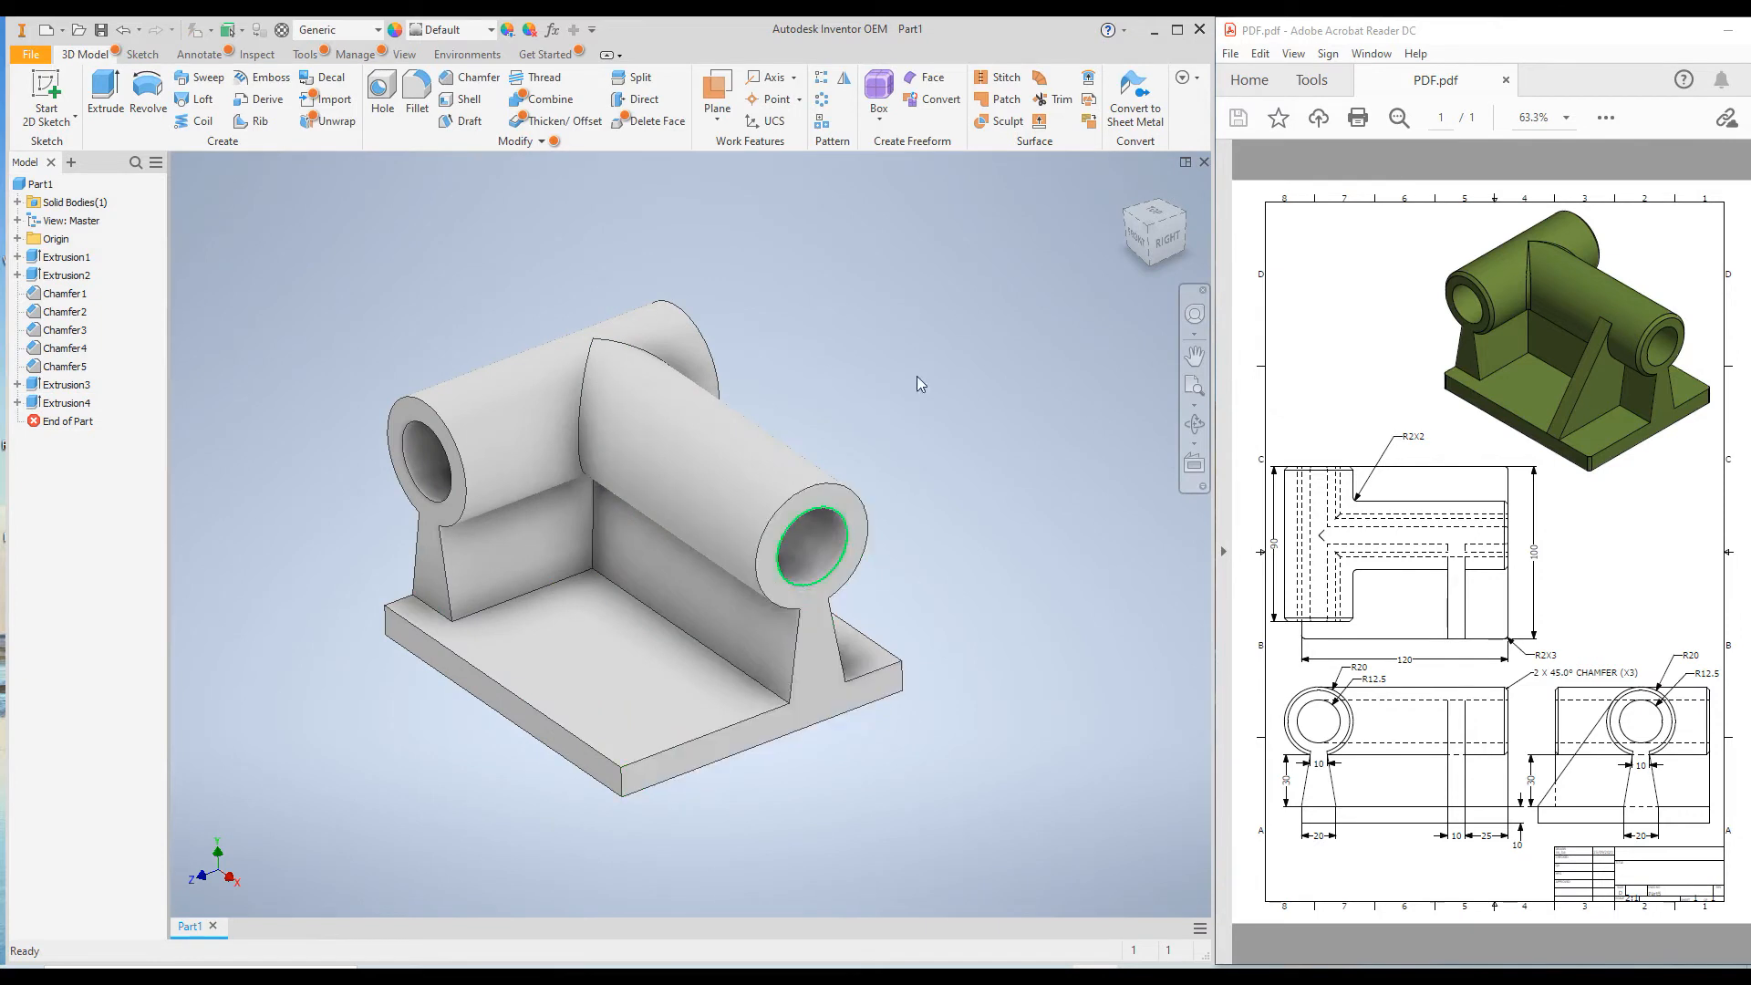
# Turn on the visibility of Sketch4, the circle sketch used by the second cylinder's extrusion.
pyautogui.click(1128, 187)
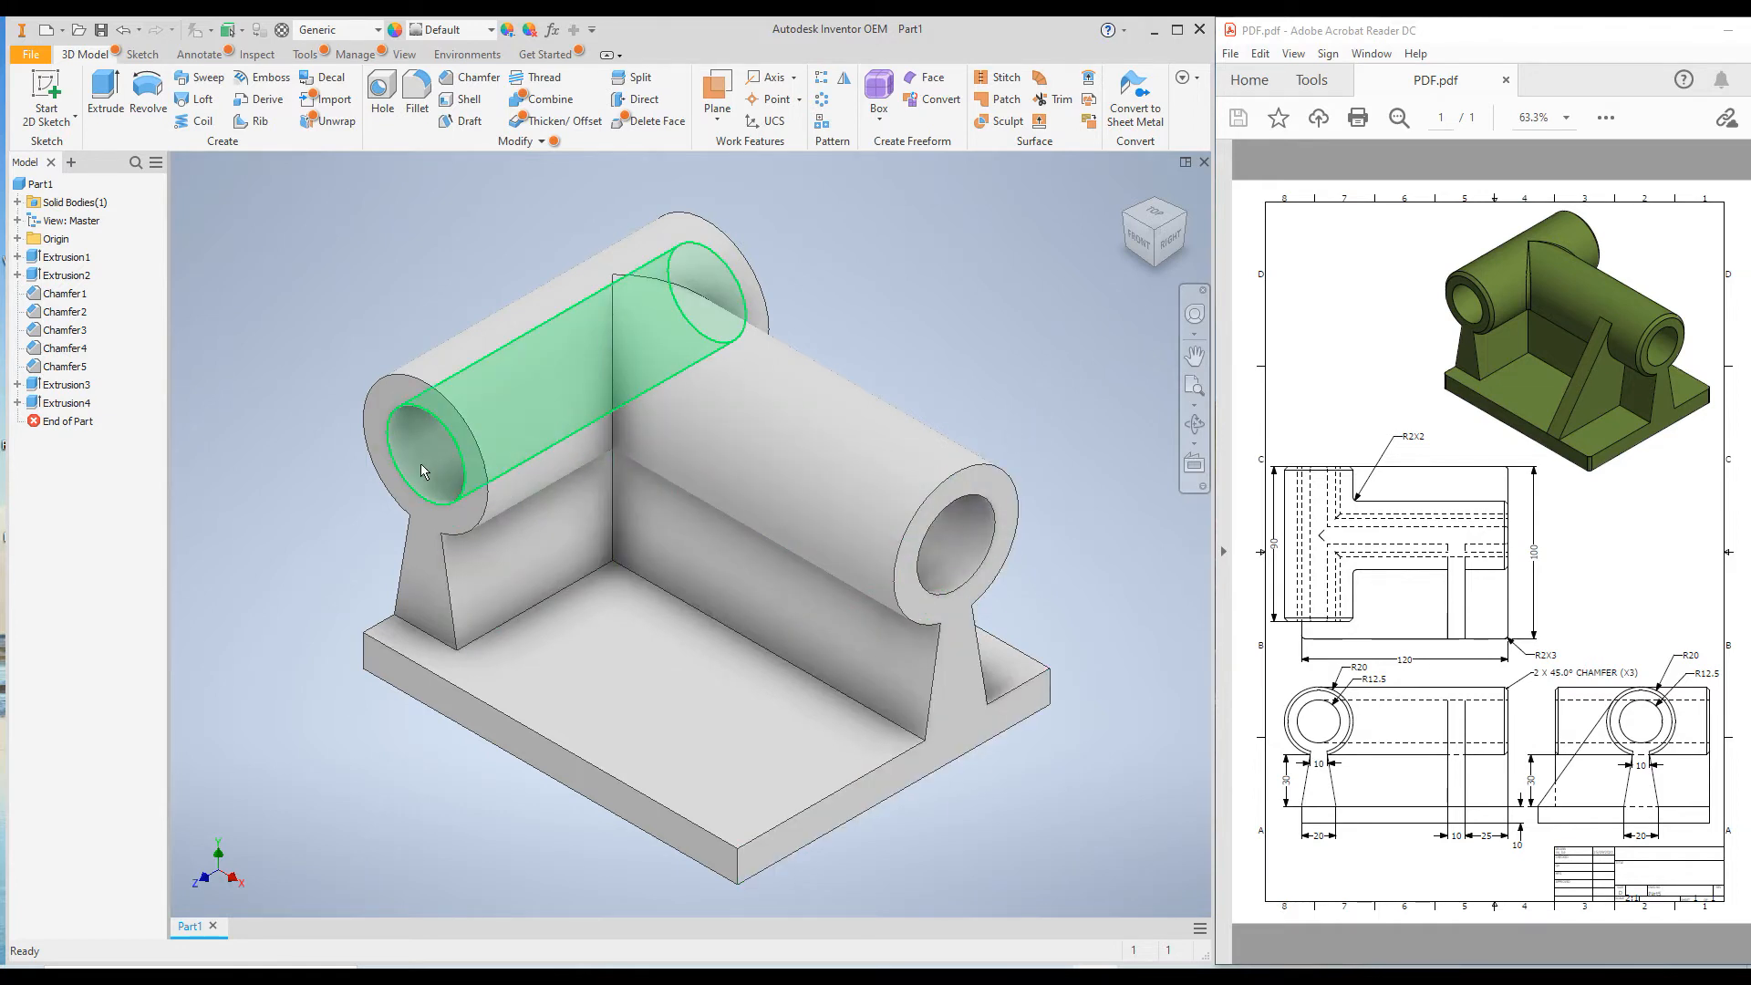
pyautogui.moveTo(778, 406)
pyautogui.keyDown('shift'); pyautogui.mouseDown(button='middle')
pyautogui.moveTo(728, 402)
pyautogui.moveTo(793, 410)
pyautogui.moveTo(802, 395)
pyautogui.moveTo(735, 391)
pyautogui.moveTo(750, 407)
pyautogui.mouseUp(button='middle'); pyautogui.keyUp('shift')
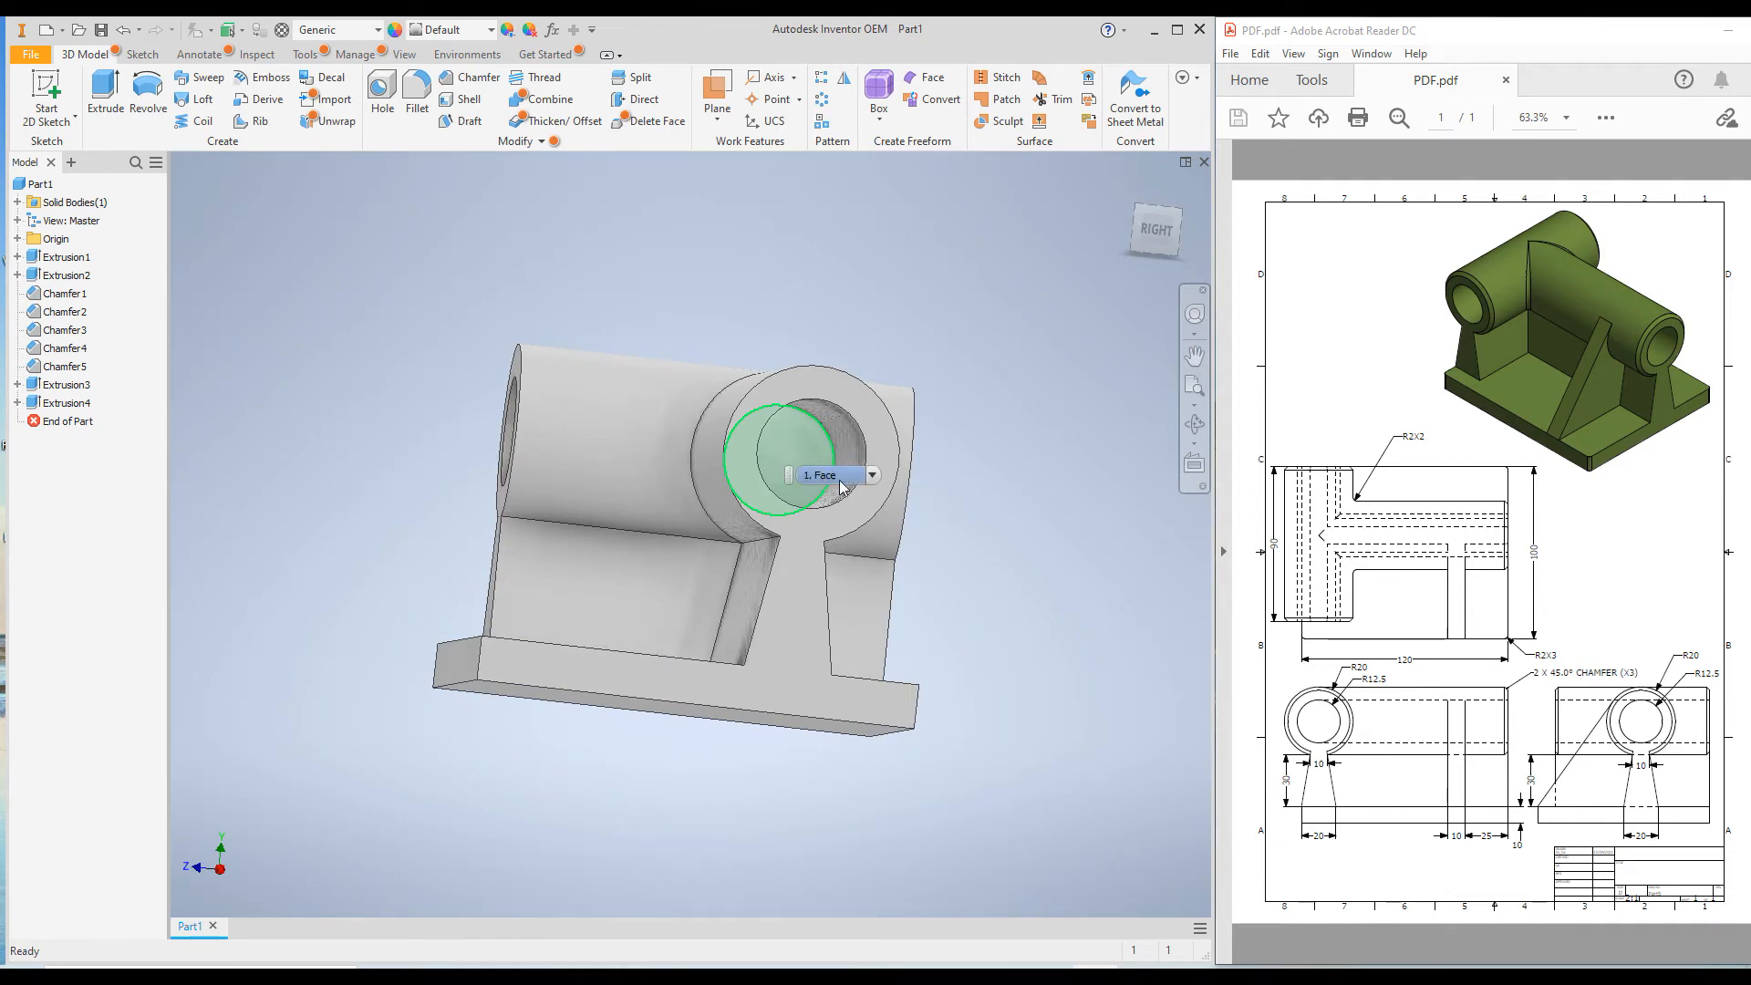
pyautogui.moveTo(695, 440)
pyautogui.keyDown('shift'); pyautogui.mouseDown(button='middle')
pyautogui.moveTo(696, 471)
pyautogui.moveTo(680, 465)
pyautogui.mouseUp(button='middle'); pyautogui.keyUp('shift')
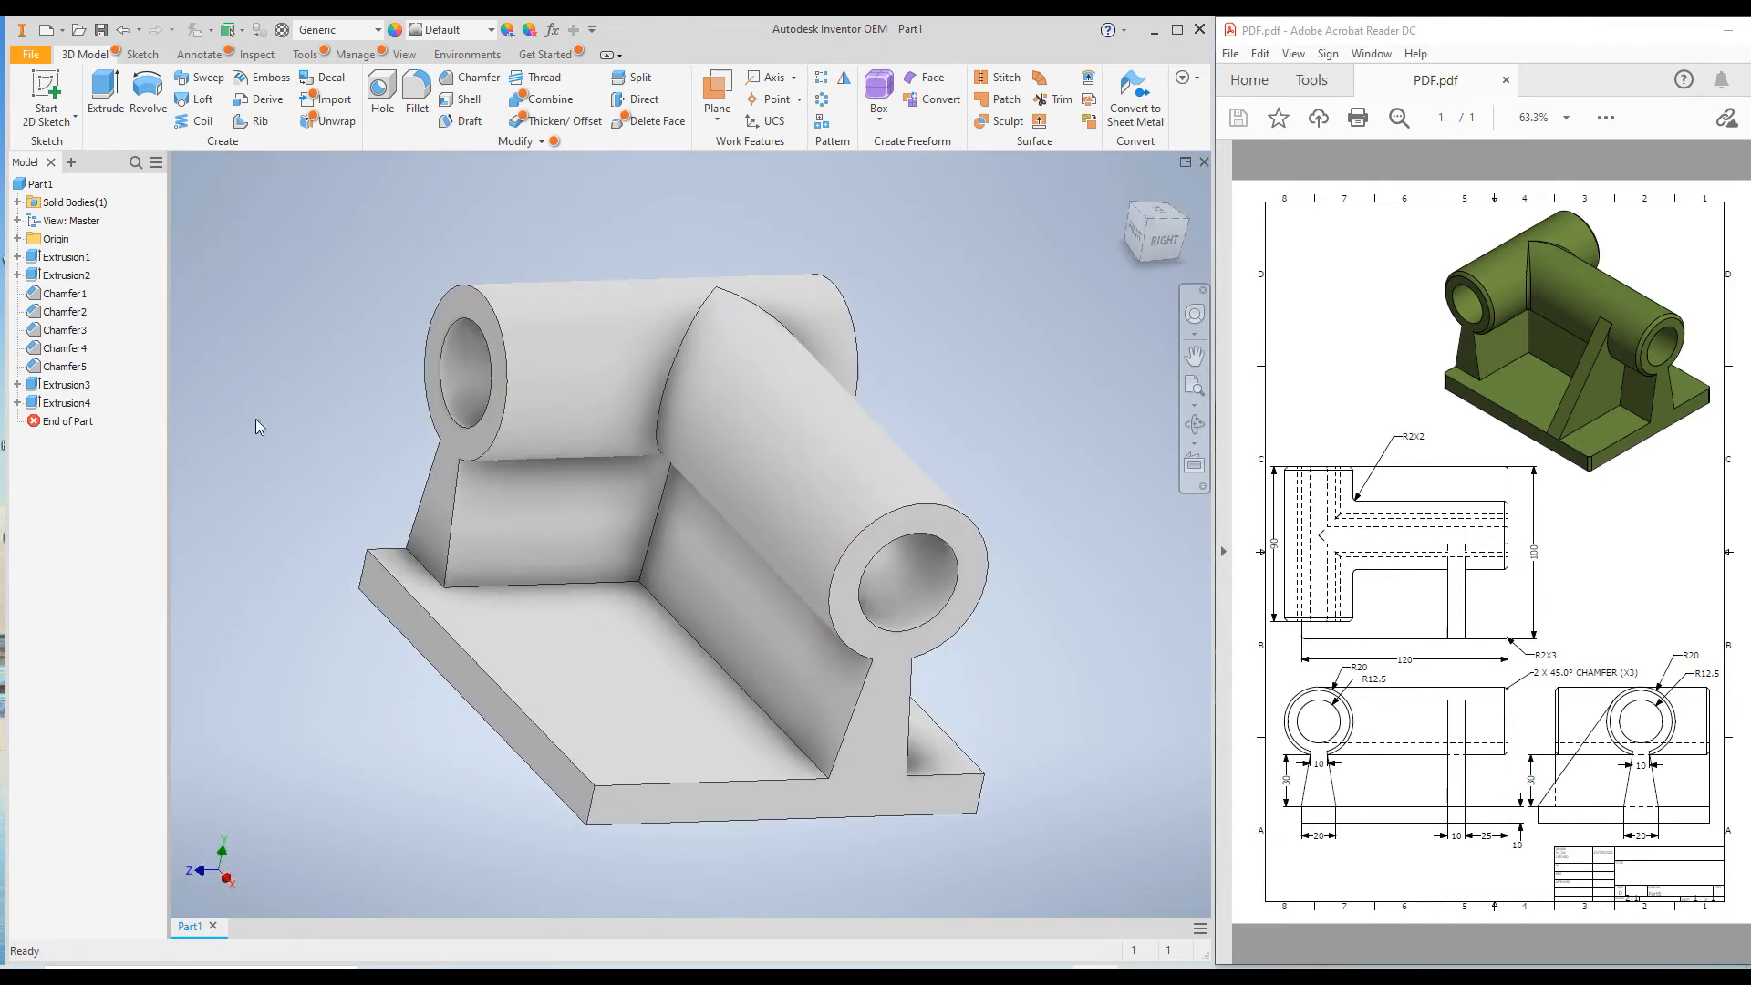
pyautogui.click(18, 403)
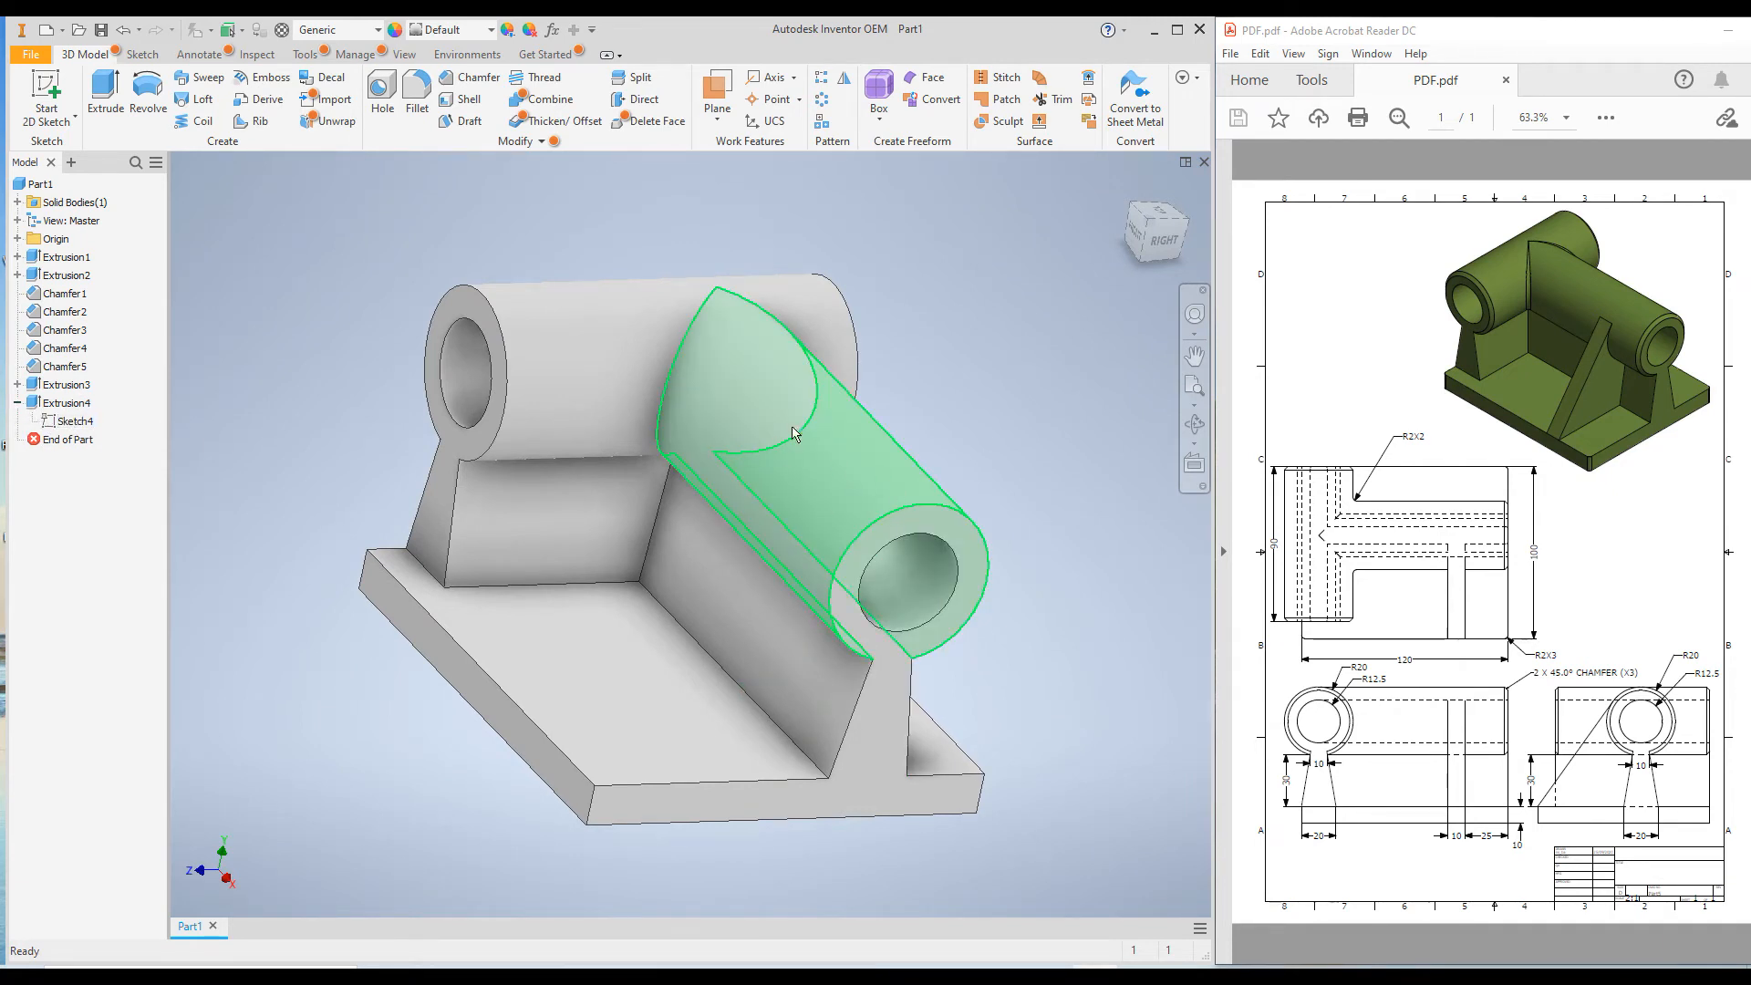
pyautogui.rightClick(66, 425)
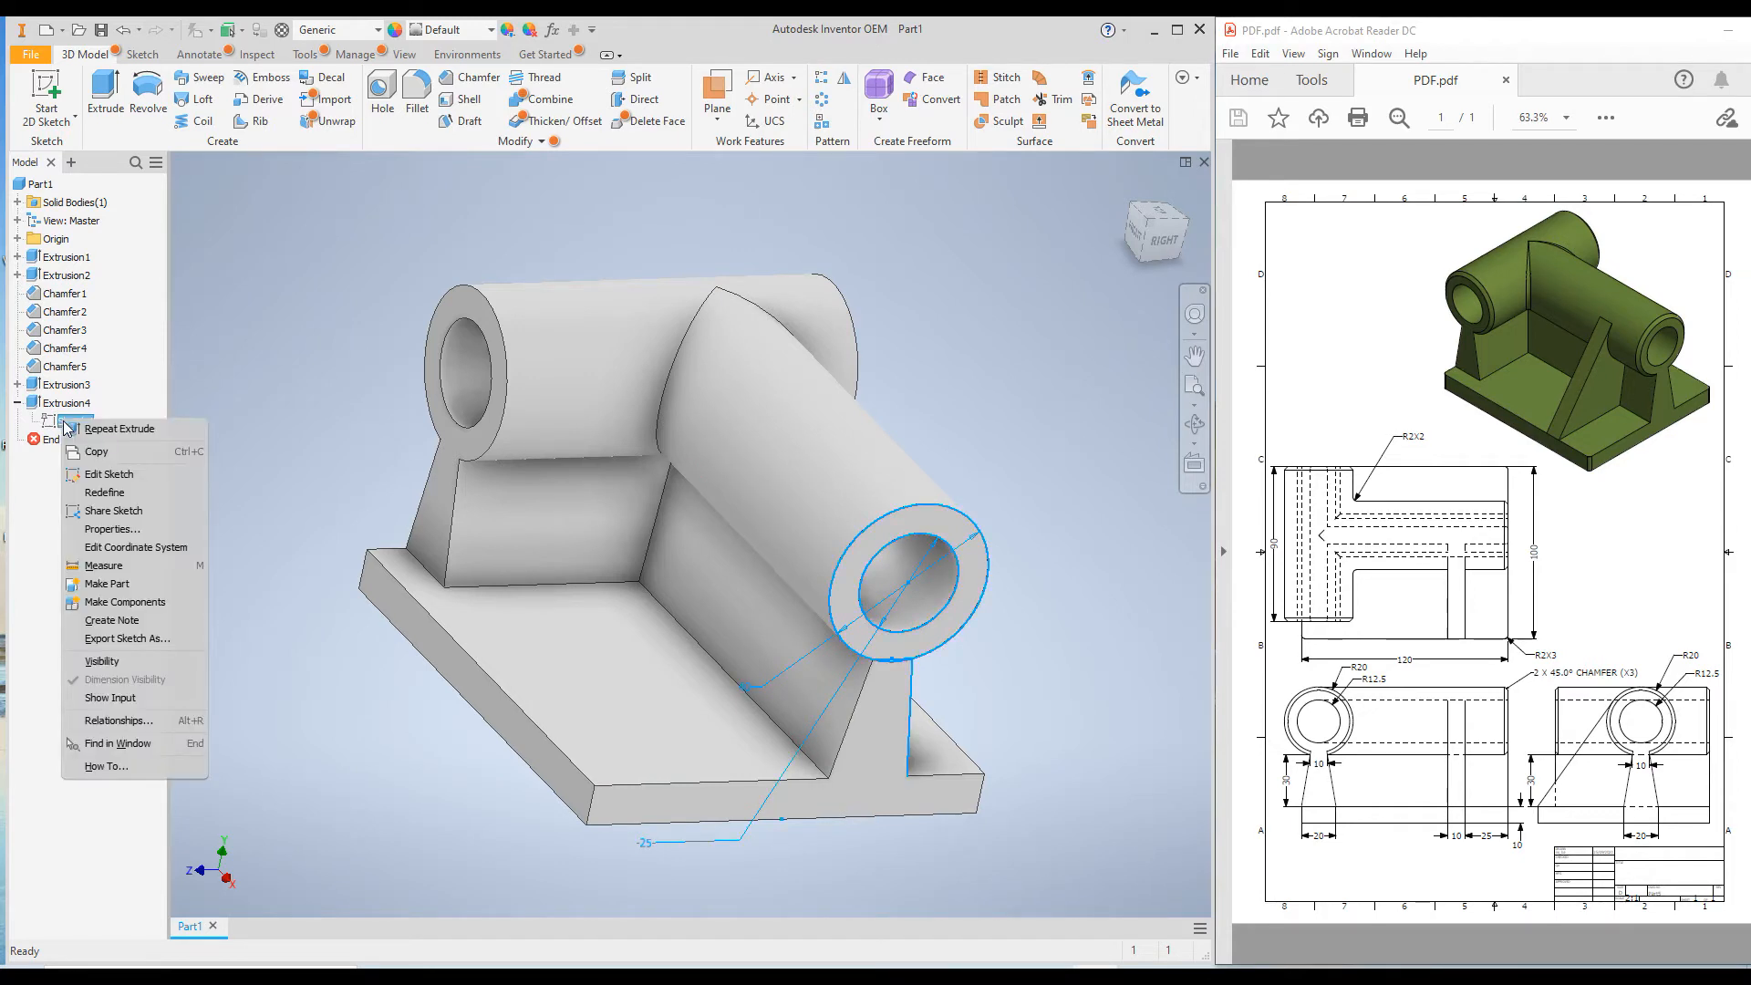
pyautogui.click(103, 662)
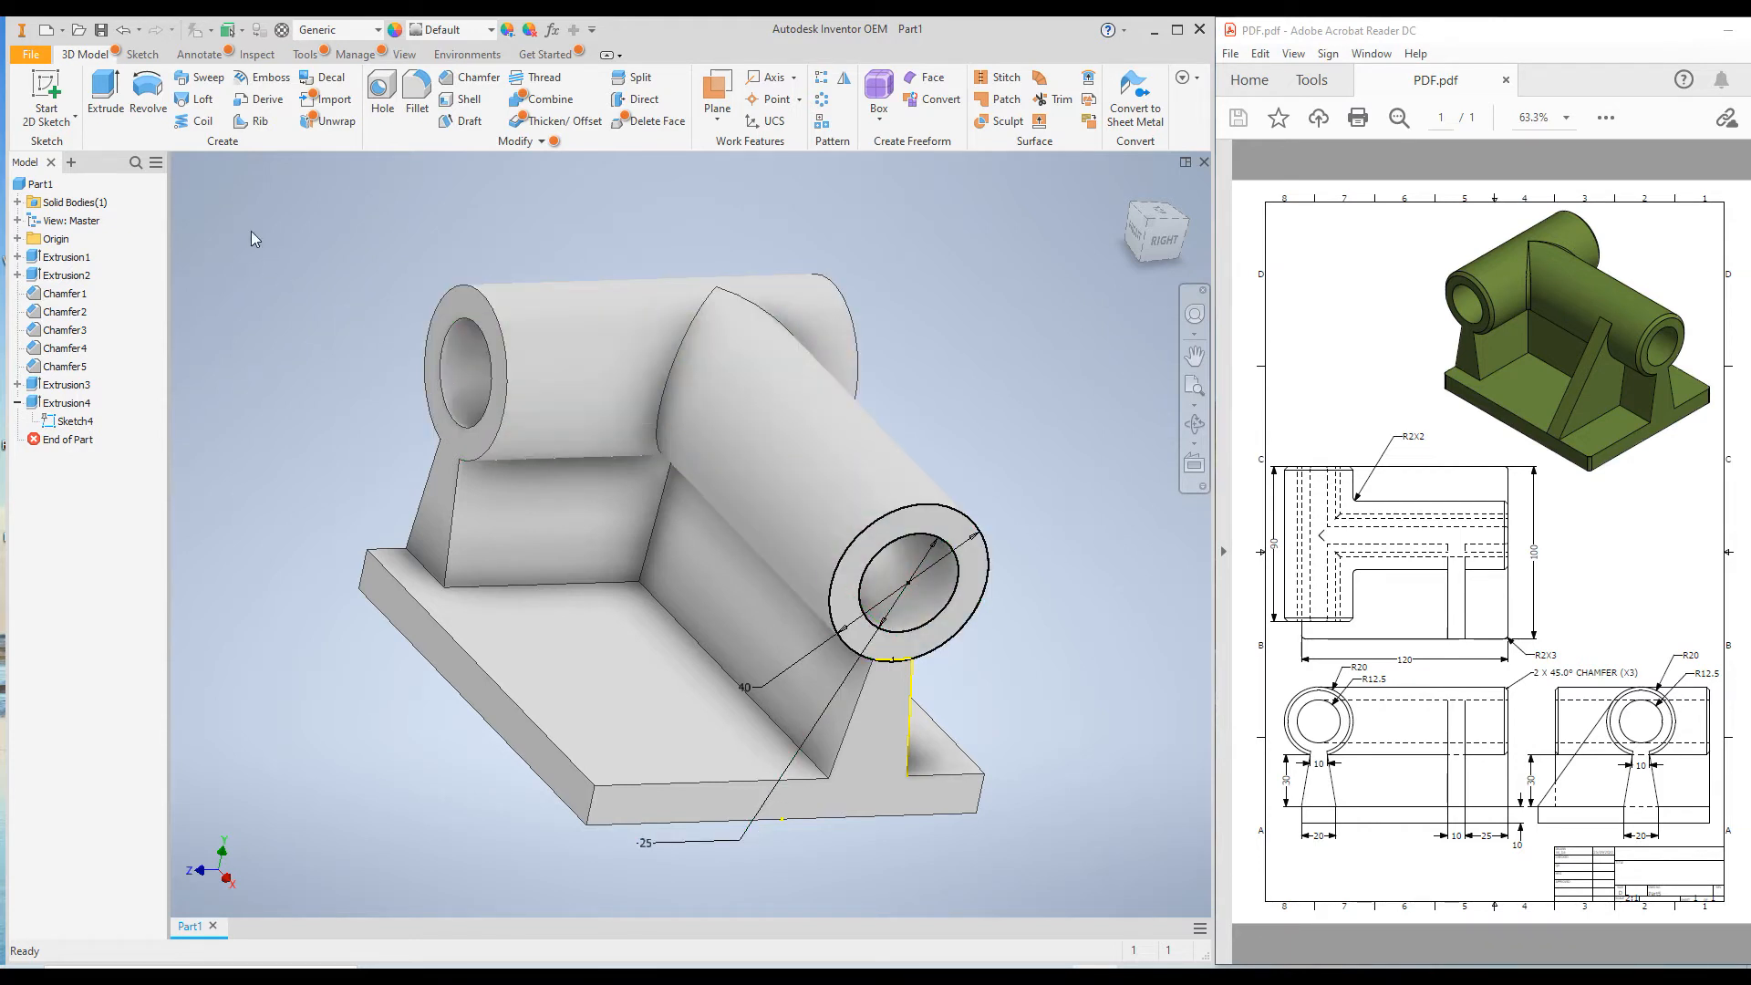
# Cut the 25 mm inner circle of Sketch4 in the flipped direction up to the first cylinder's bore face.
pyautogui.click(102, 99)
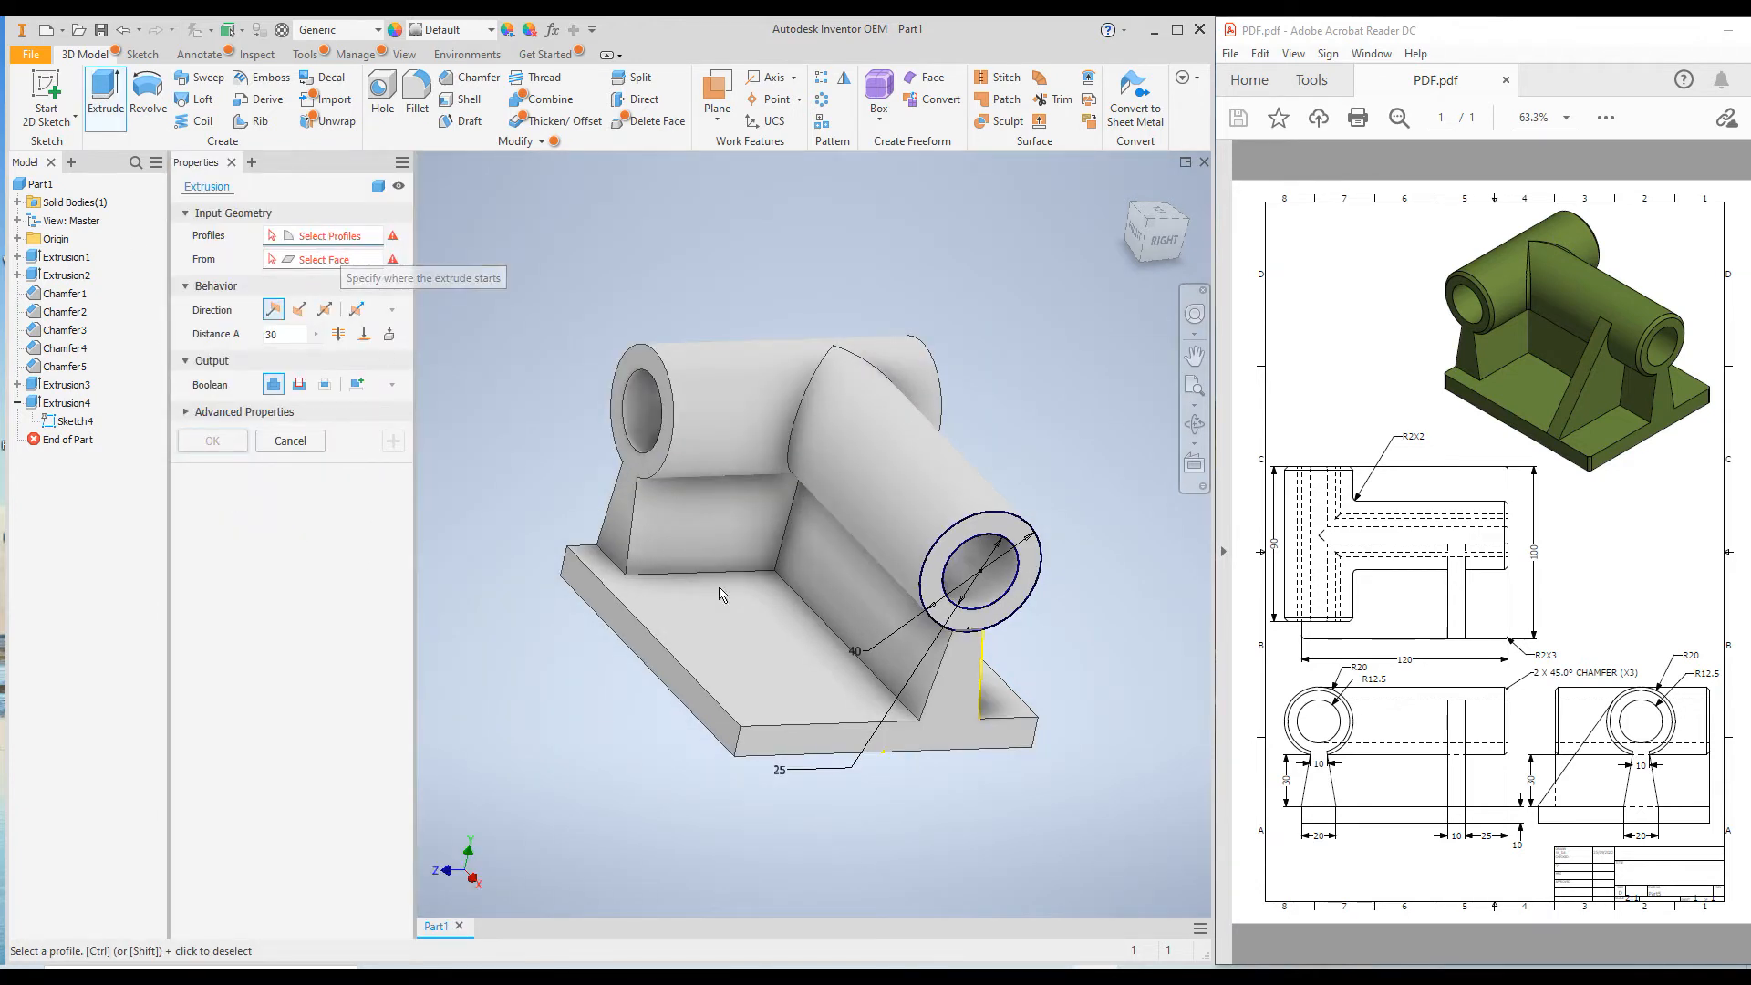
pyautogui.click(970, 564)
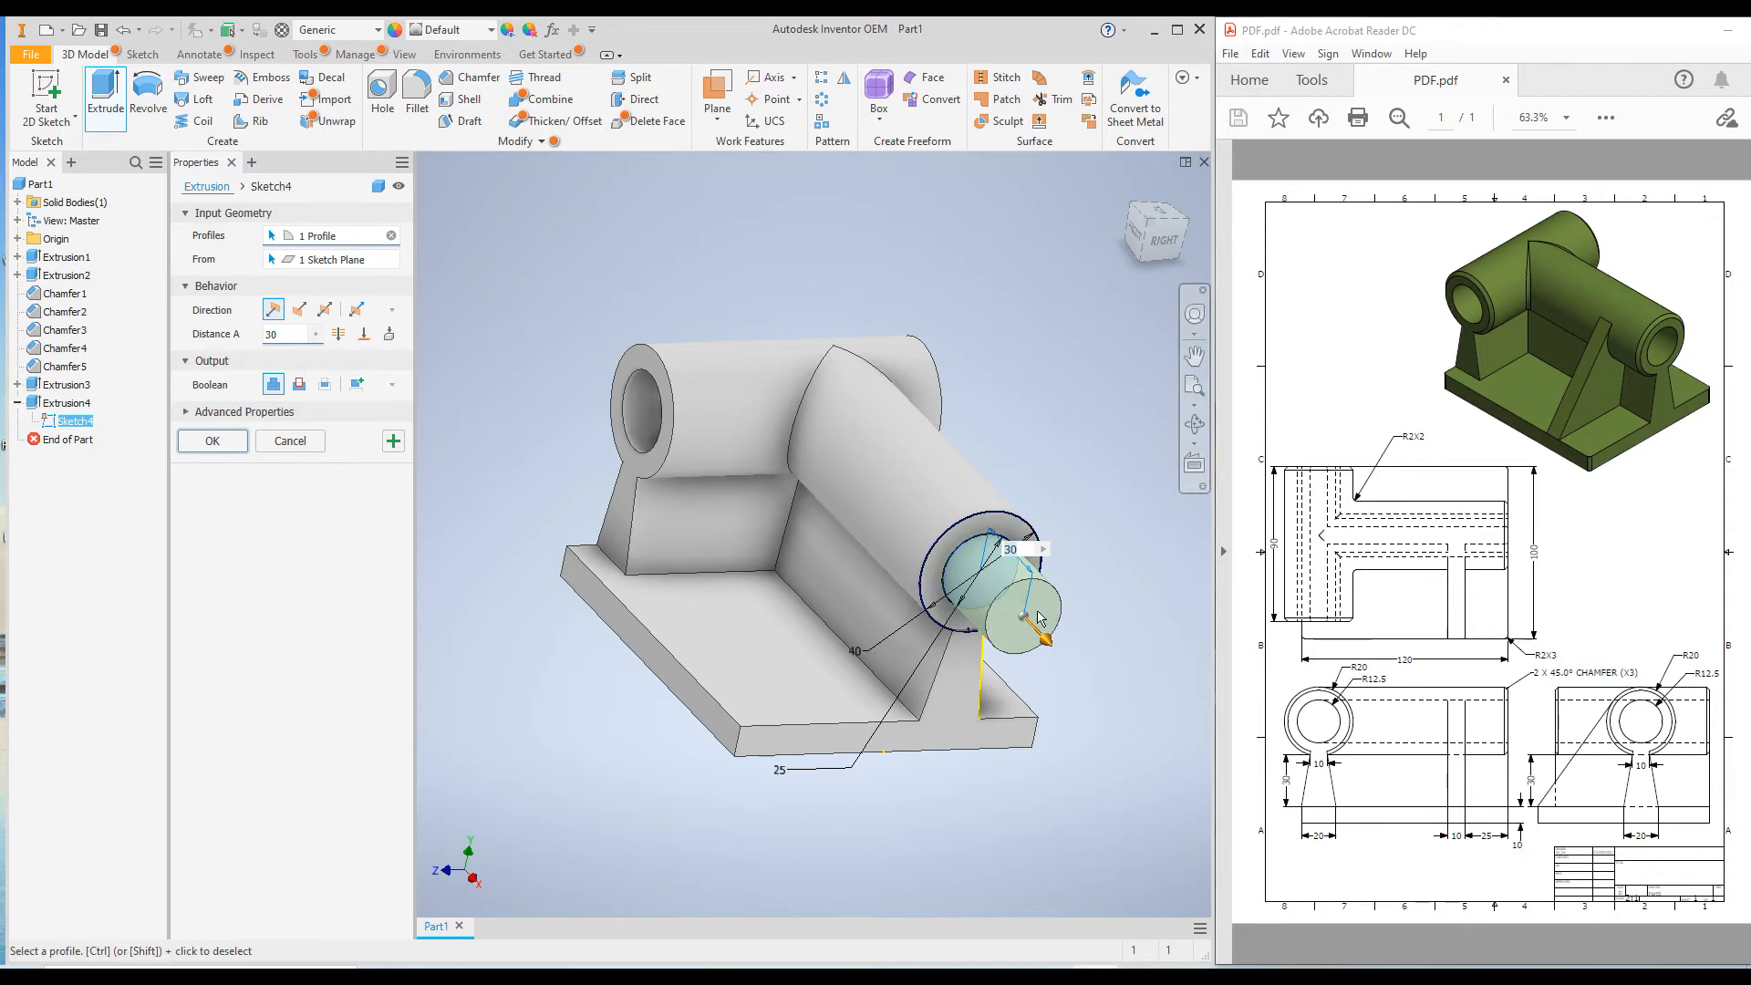
pyautogui.click(299, 387)
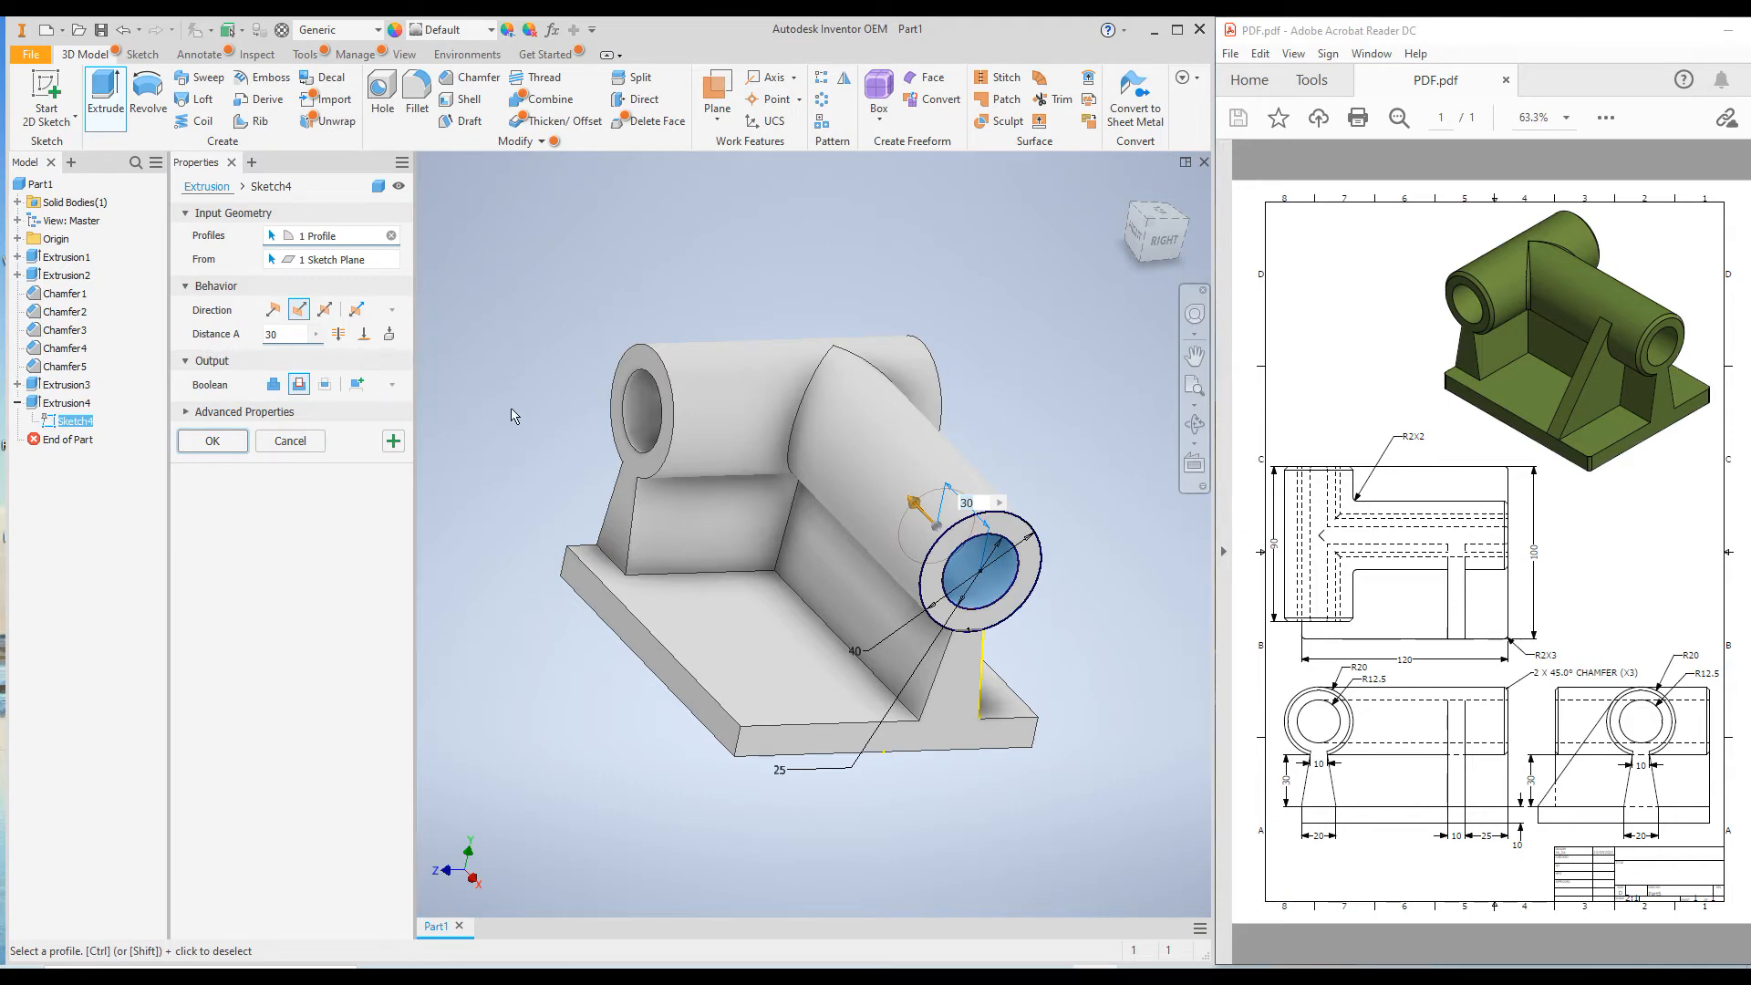
pyautogui.moveTo(508, 412); pyautogui.dragTo(583, 407, button='middle')
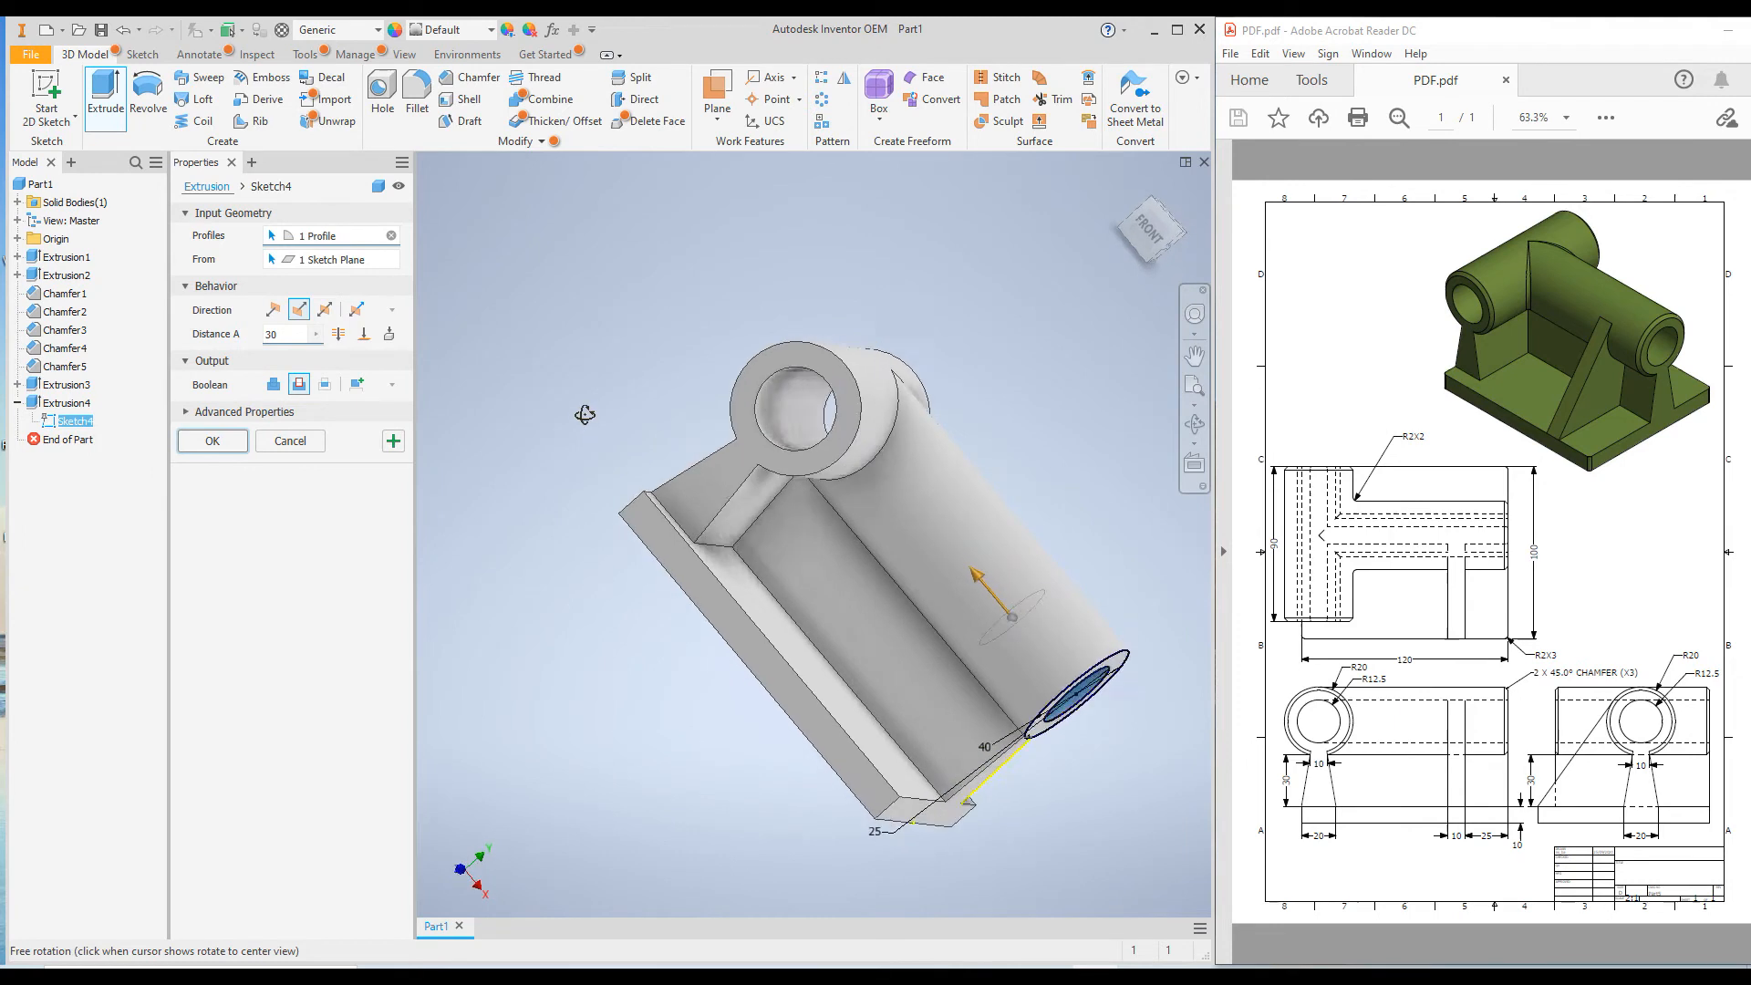
pyautogui.click(364, 335)
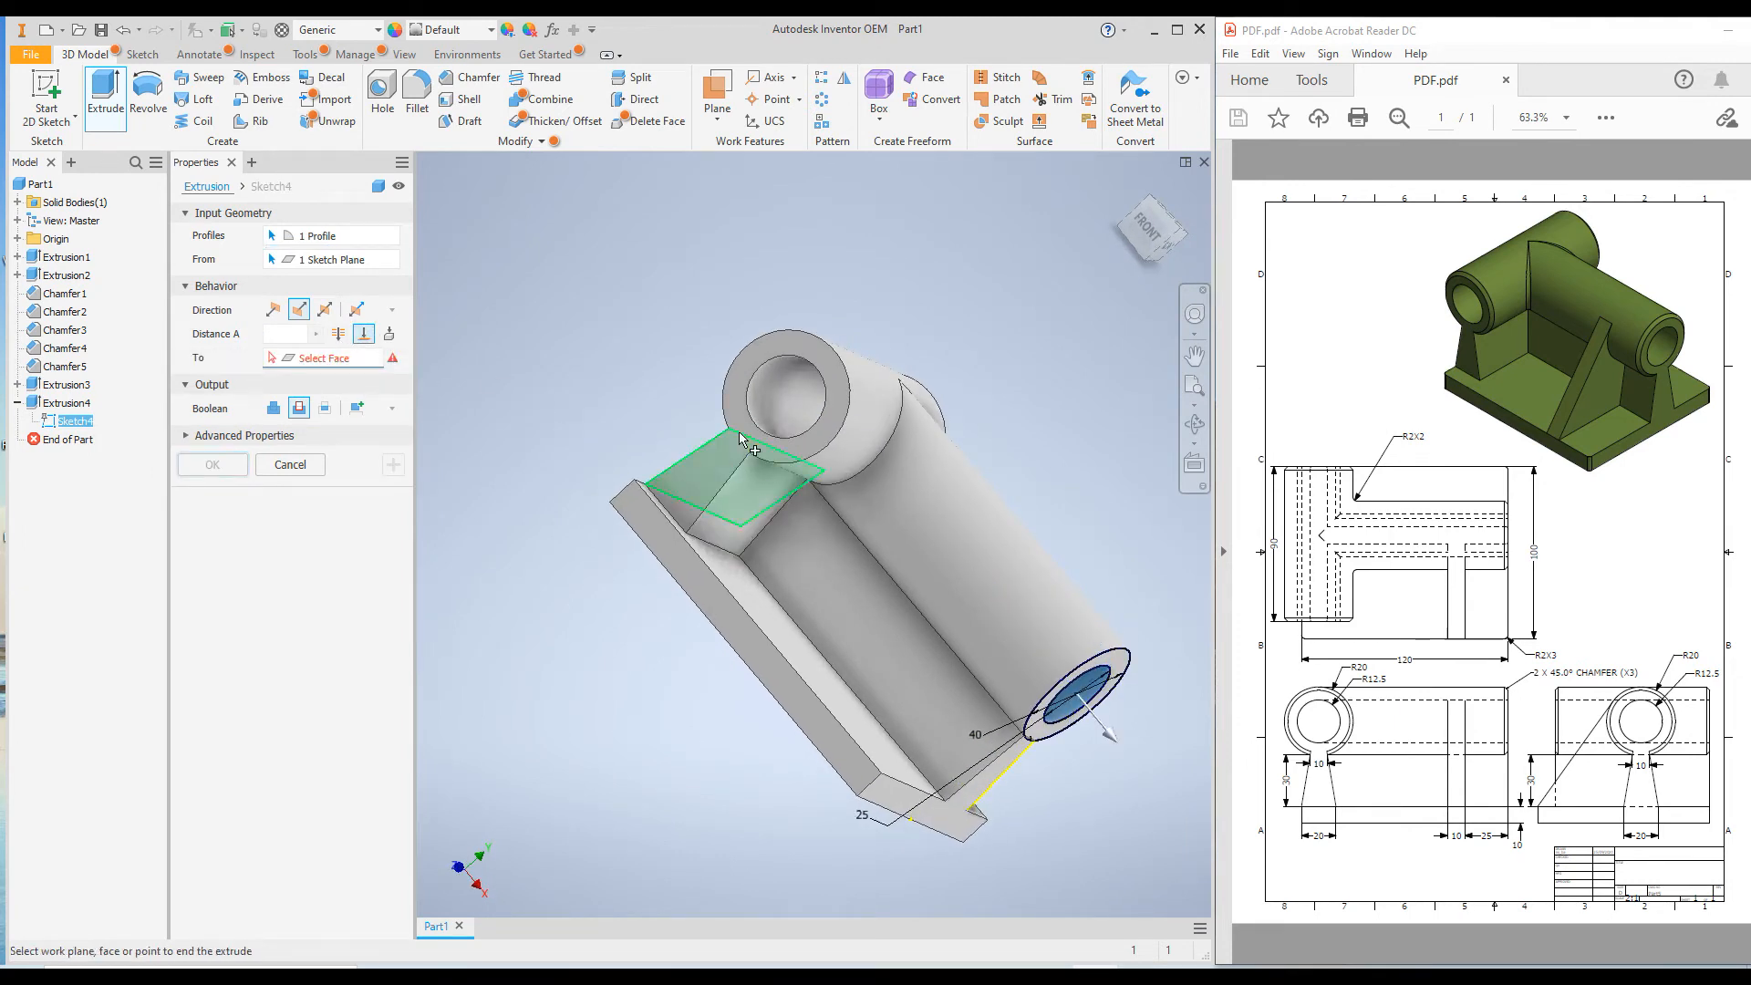
pyautogui.click(770, 400)
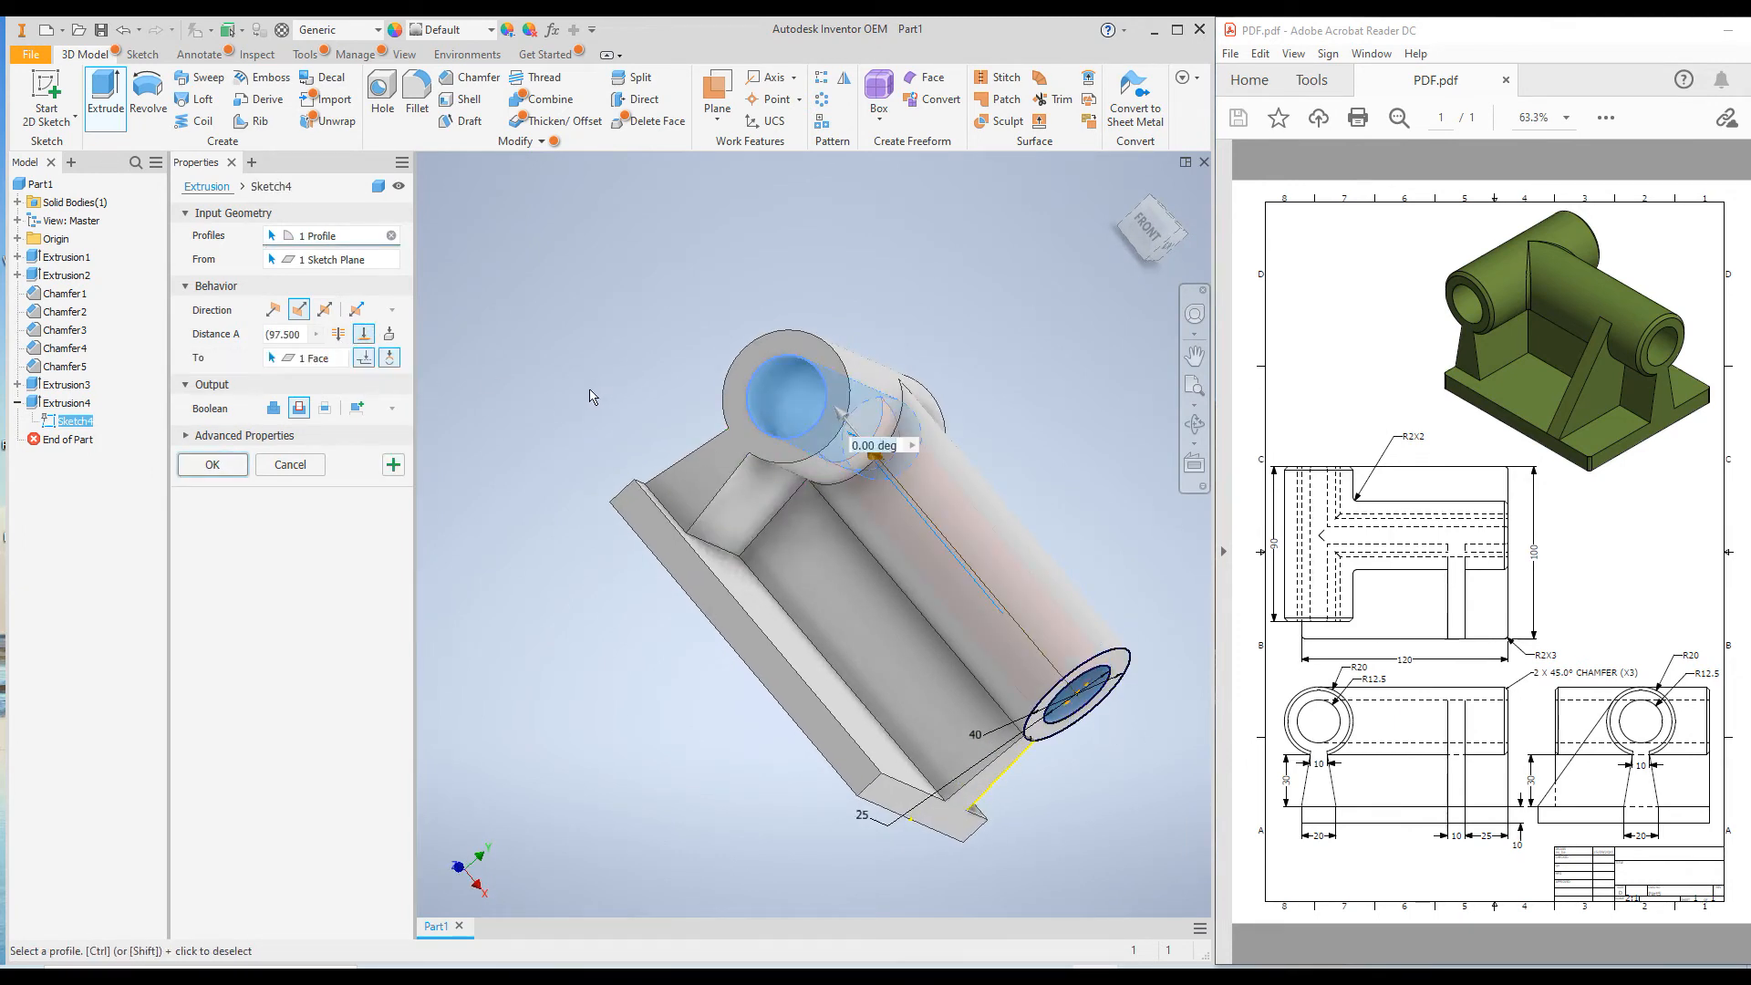
pyautogui.keyDown('shift'); pyautogui.moveTo(561, 408); pyautogui.dragTo(588, 435, button='middle'); pyautogui.keyUp('shift')
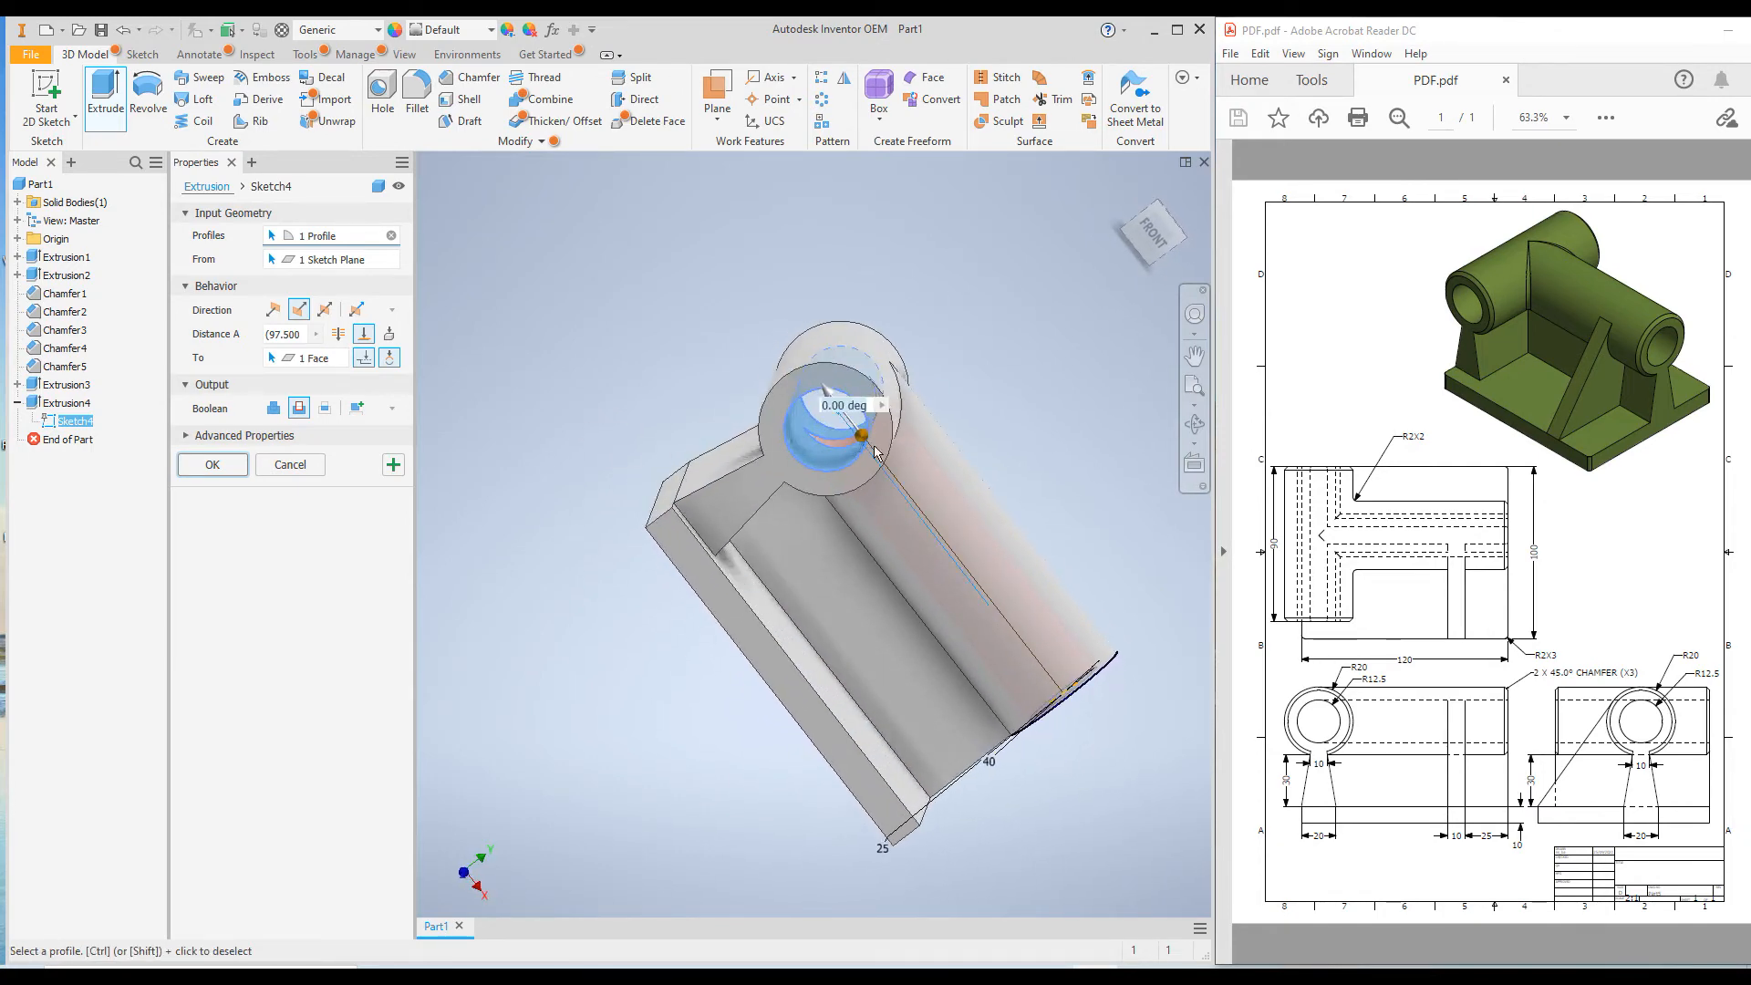
pyautogui.click(209, 467)
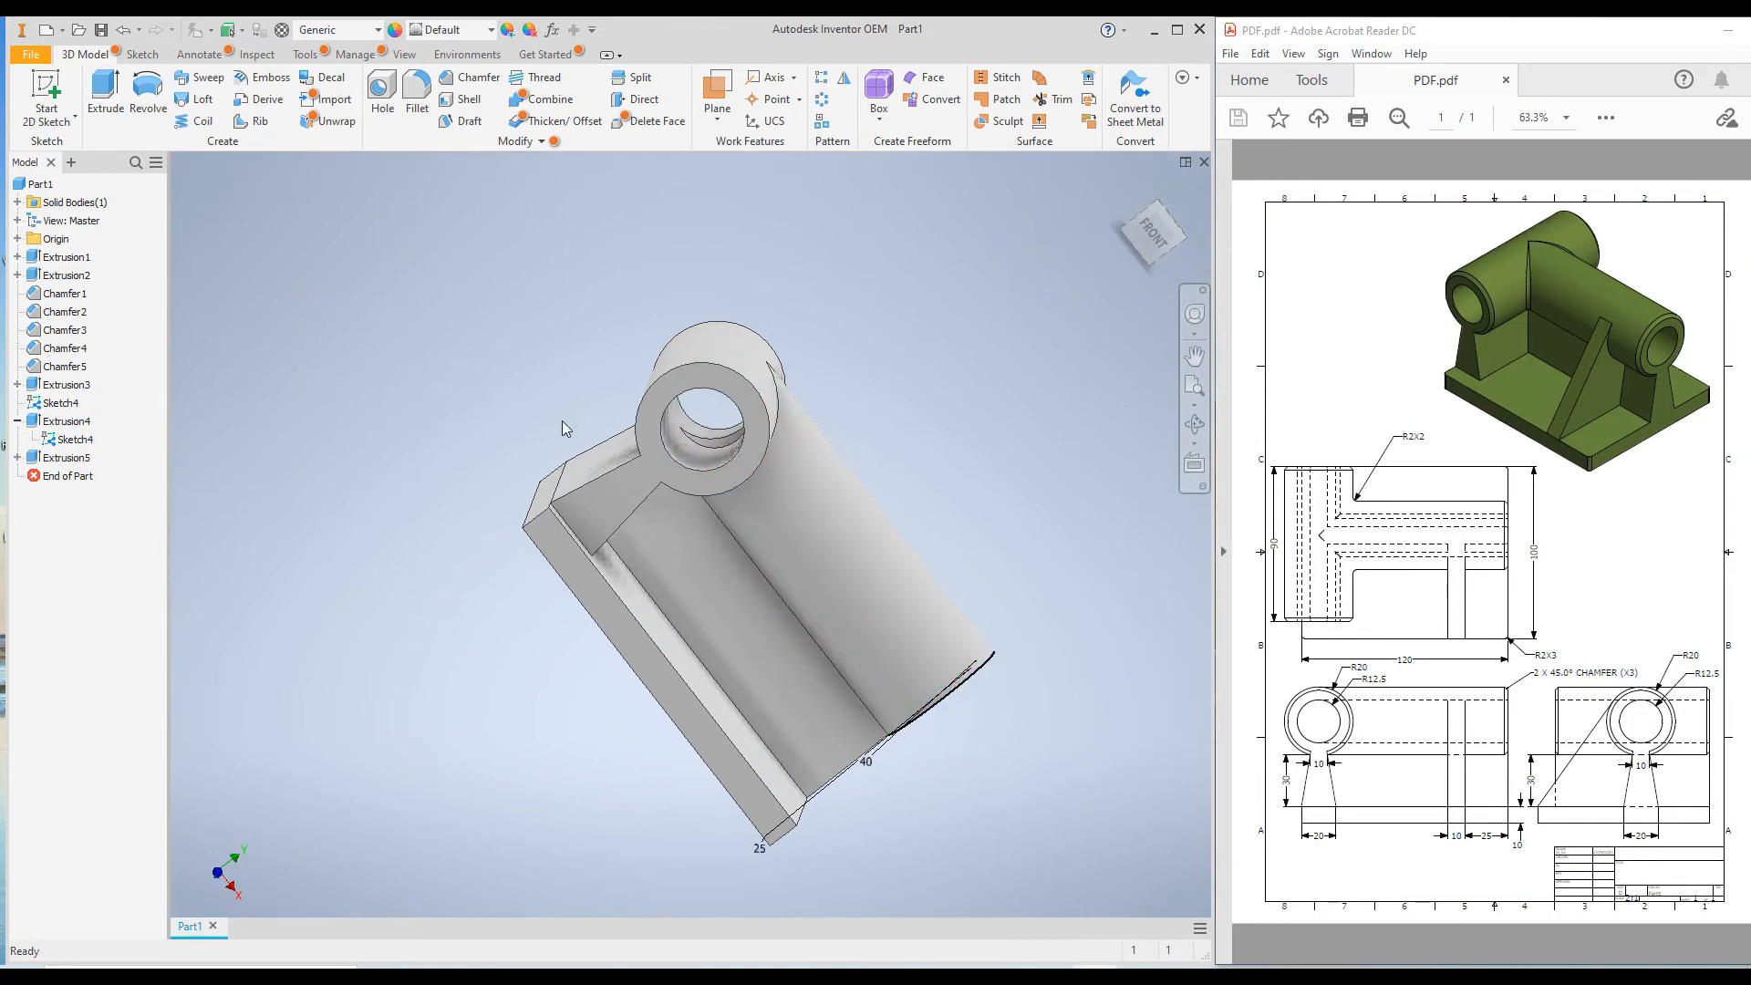
# Turn off the visibility of the shared circle sketch, Sketch4.
pyautogui.keyDown('shift'); pyautogui.moveTo(498, 419); pyautogui.dragTo(363, 485, button='middle'); pyautogui.keyUp('shift')
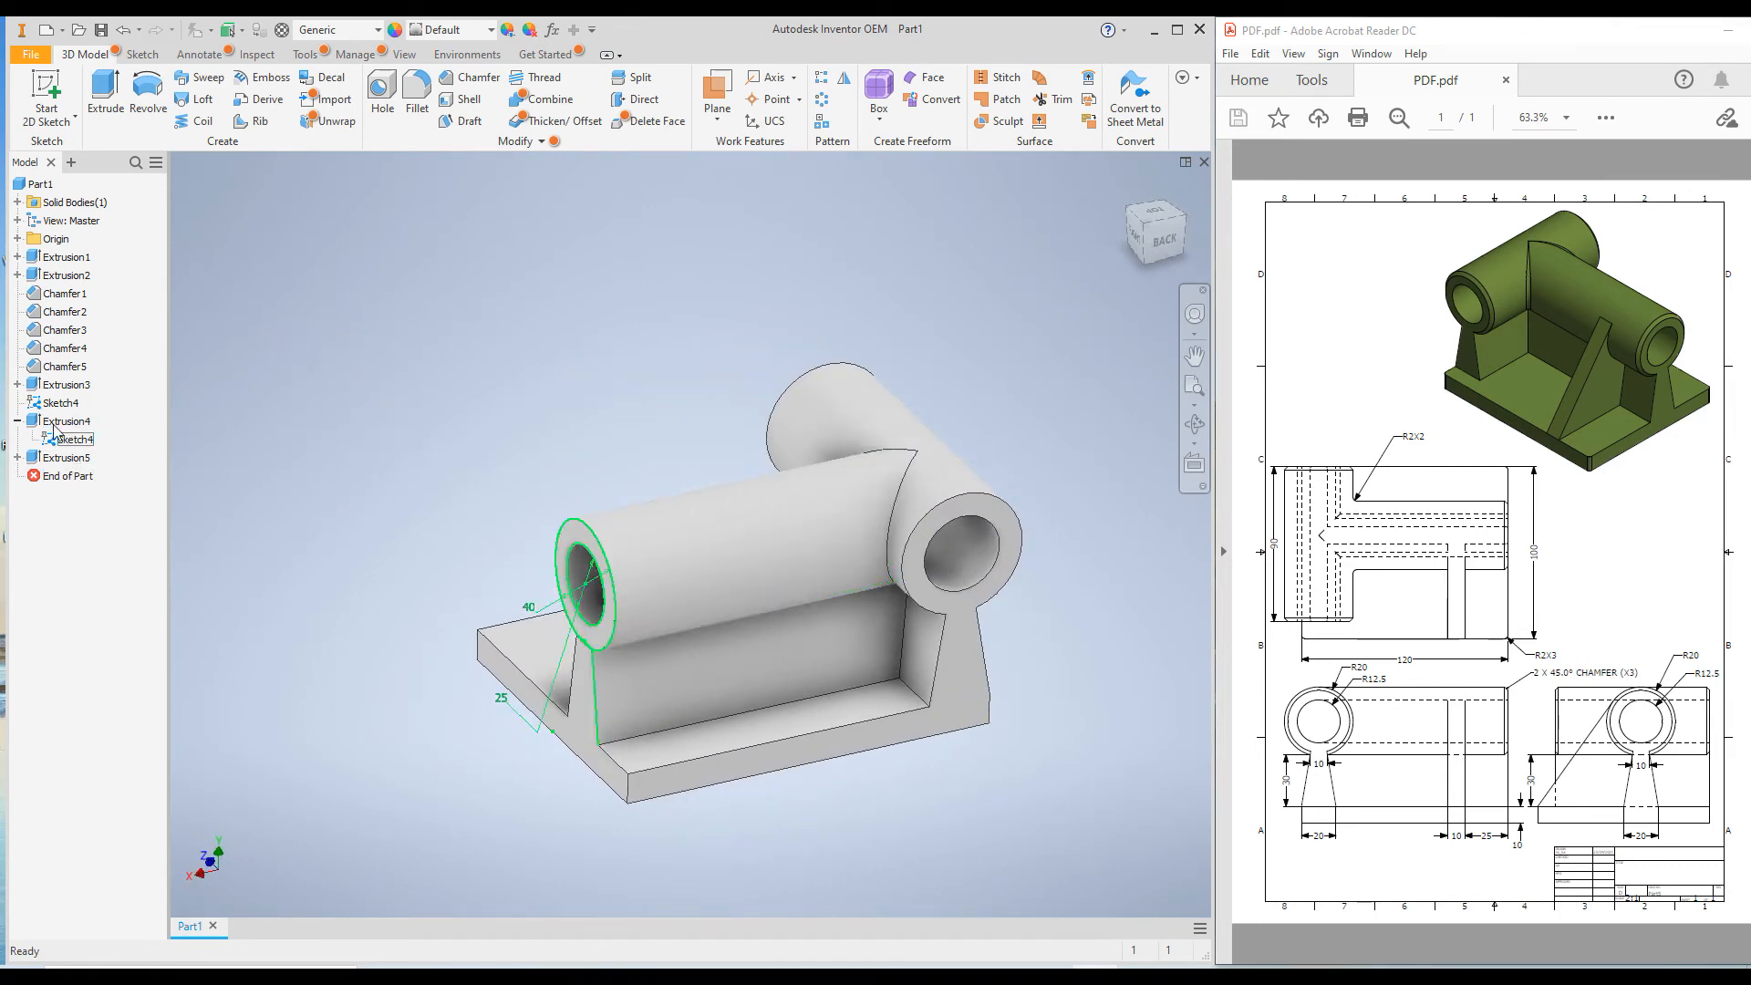
pyautogui.click(18, 421)
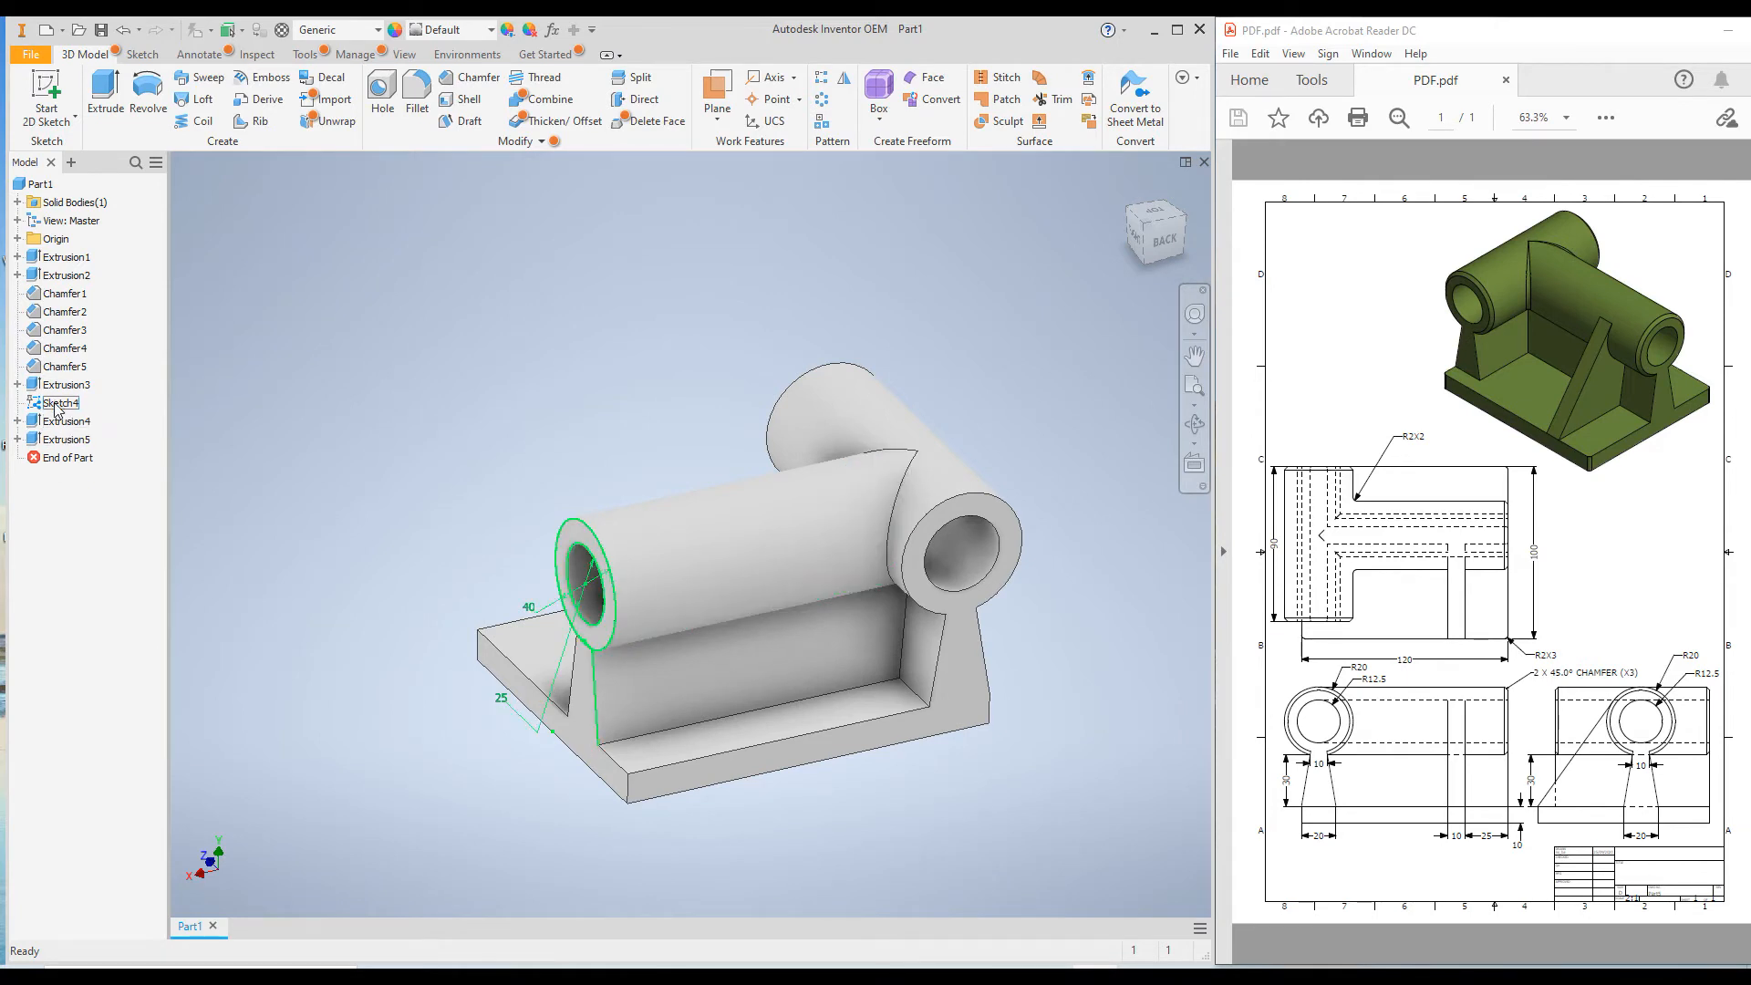
pyautogui.click(17, 420)
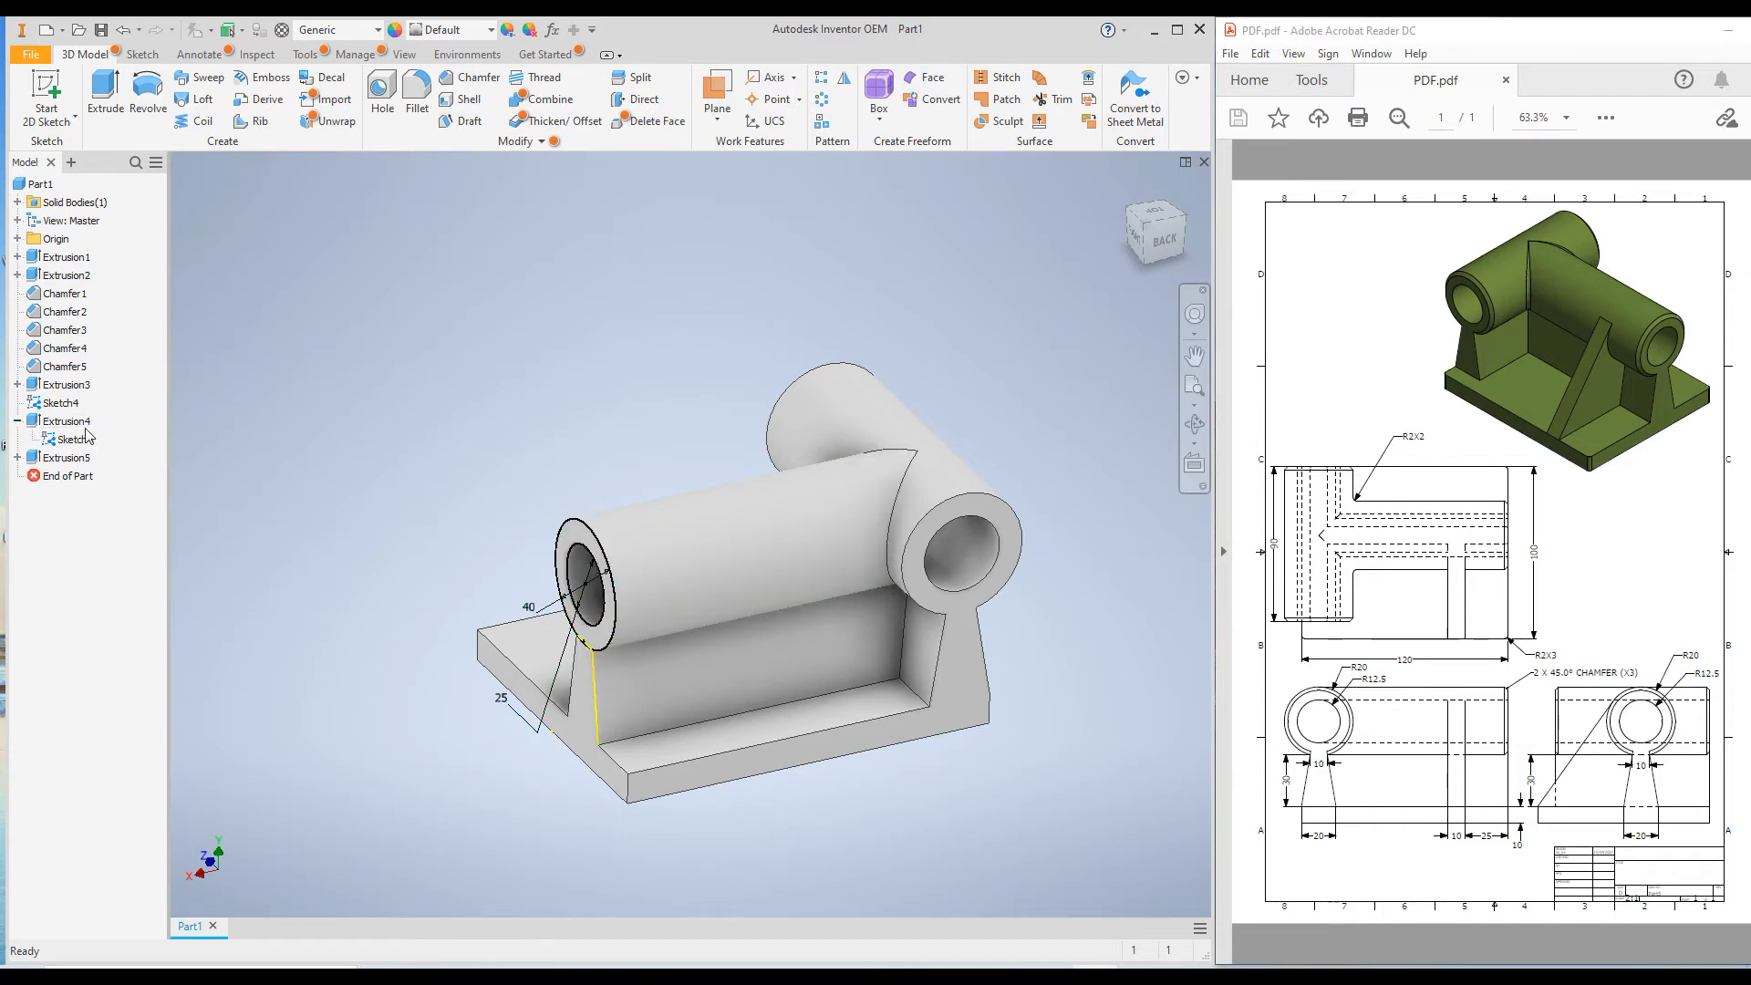
pyautogui.click(17, 420)
pyautogui.click(17, 438)
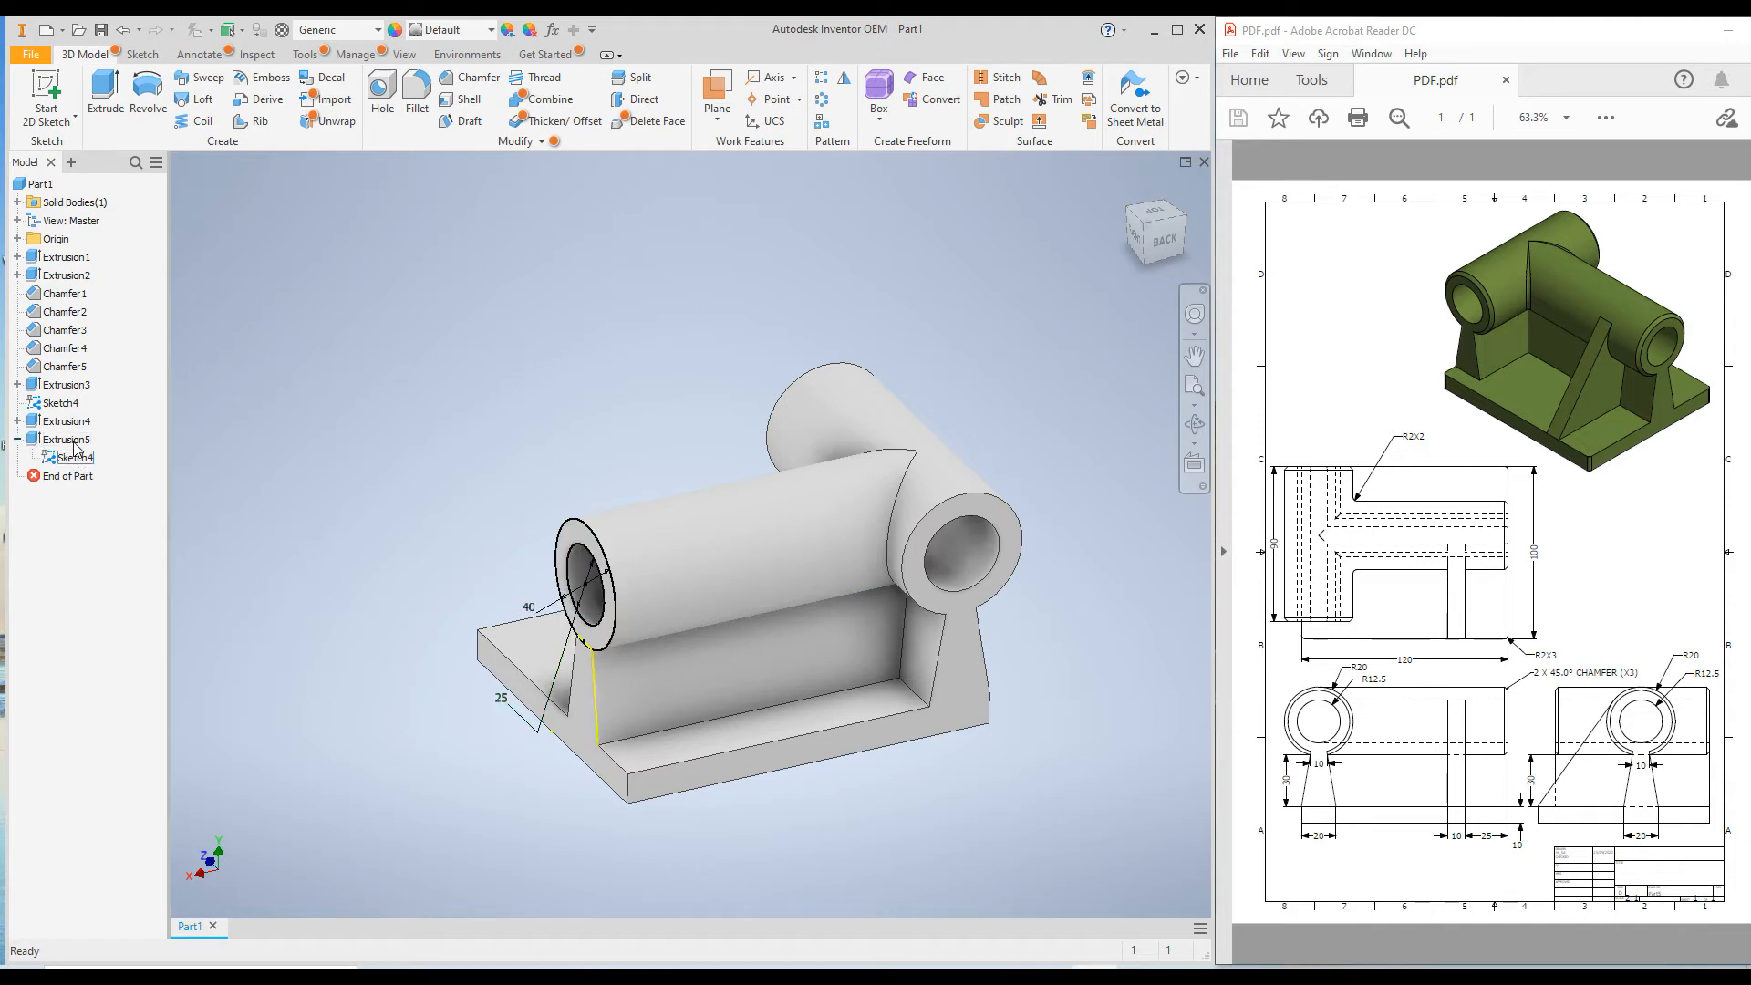
pyautogui.click(17, 439)
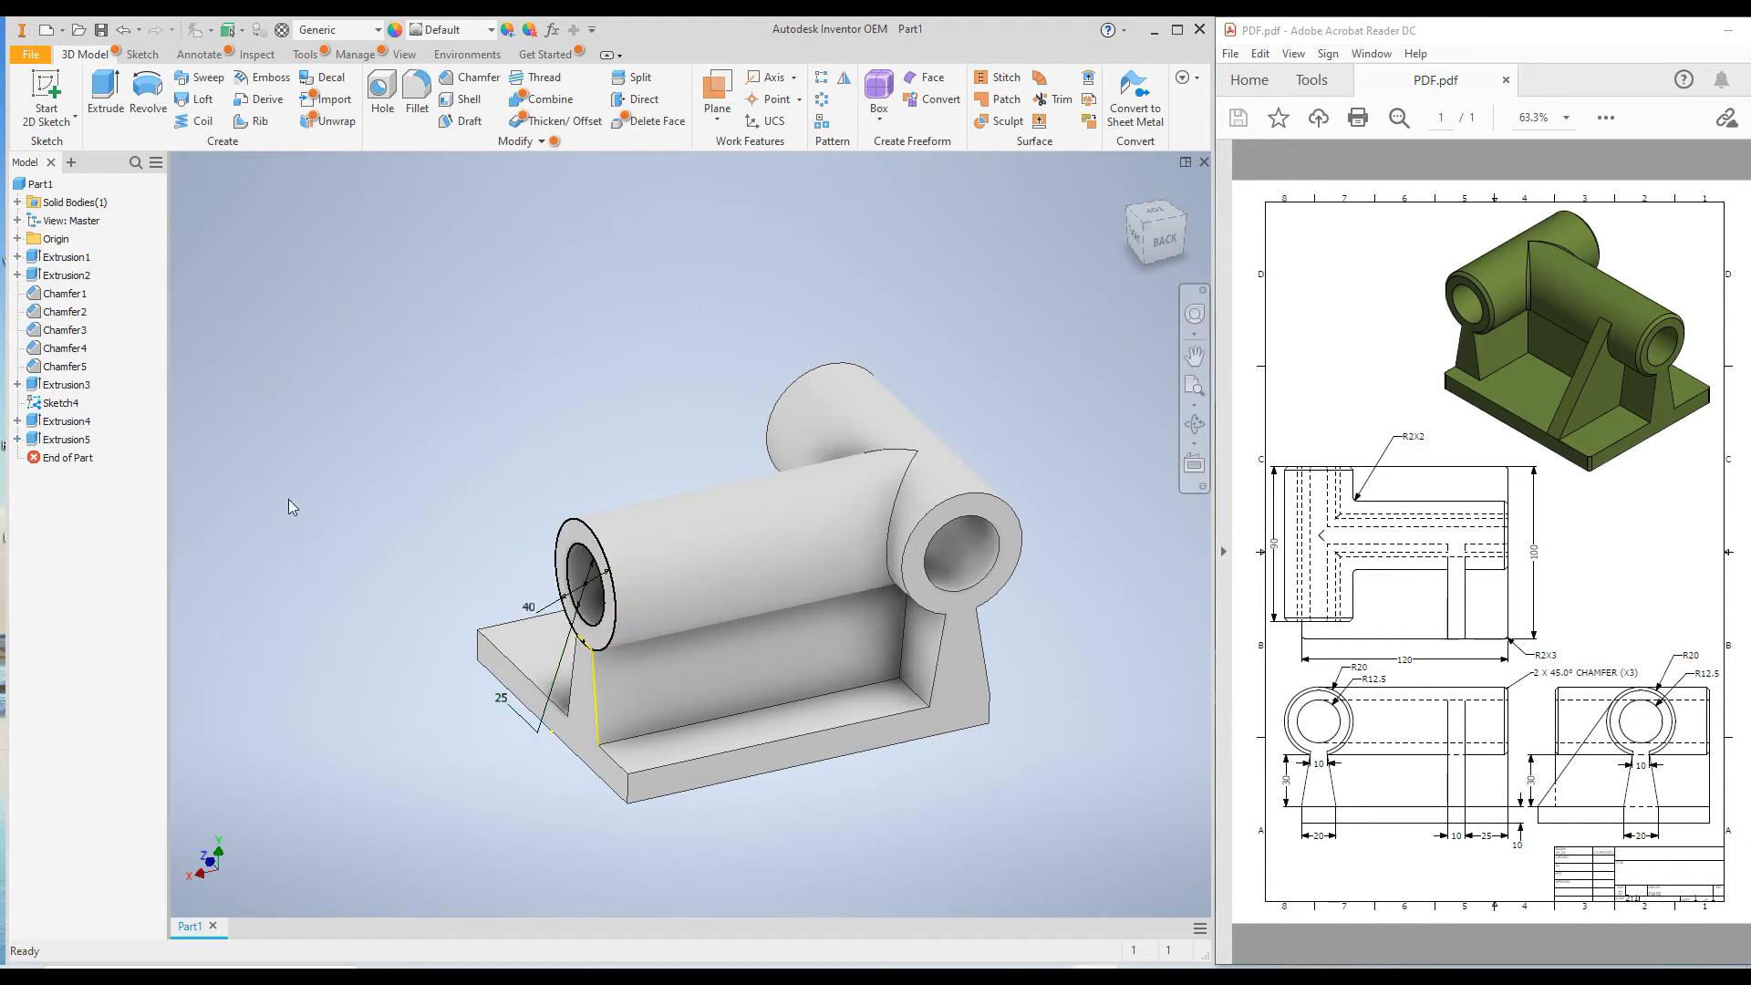
pyautogui.rightClick(70, 404)
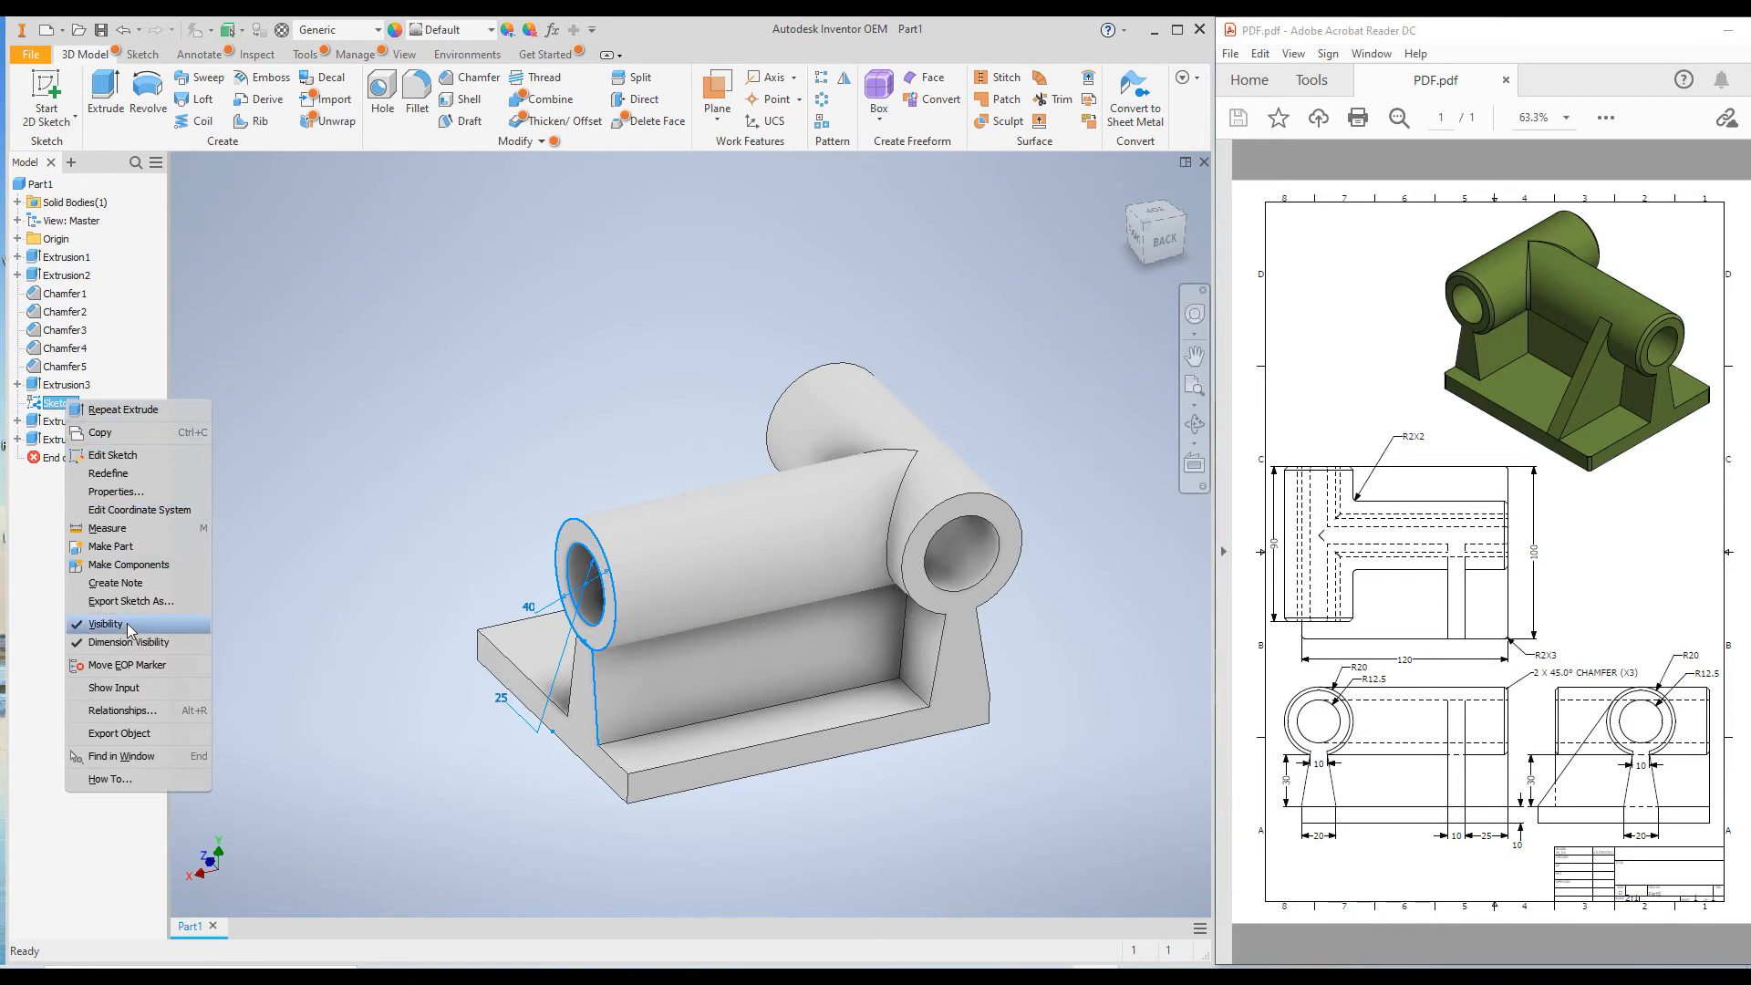
pyautogui.click(128, 626)
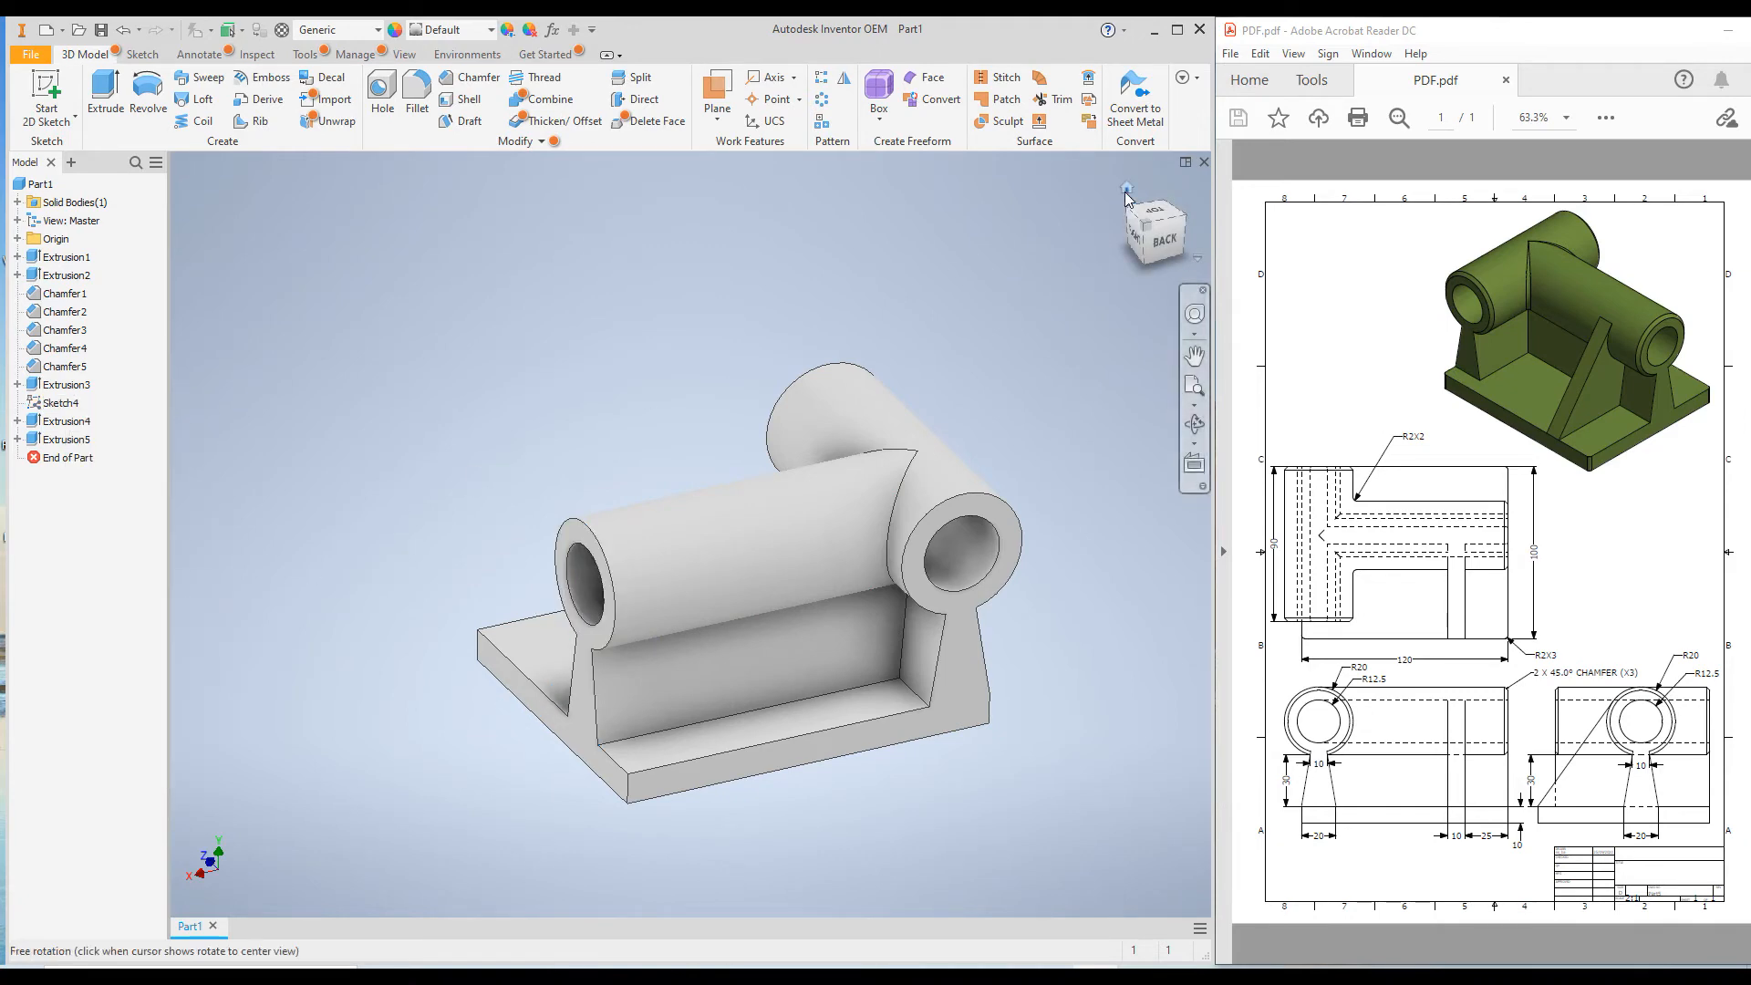
# Create a work plane offset -25 mm from the end face of the longer cylinder and its tapered wall.
pyautogui.click(1126, 187)
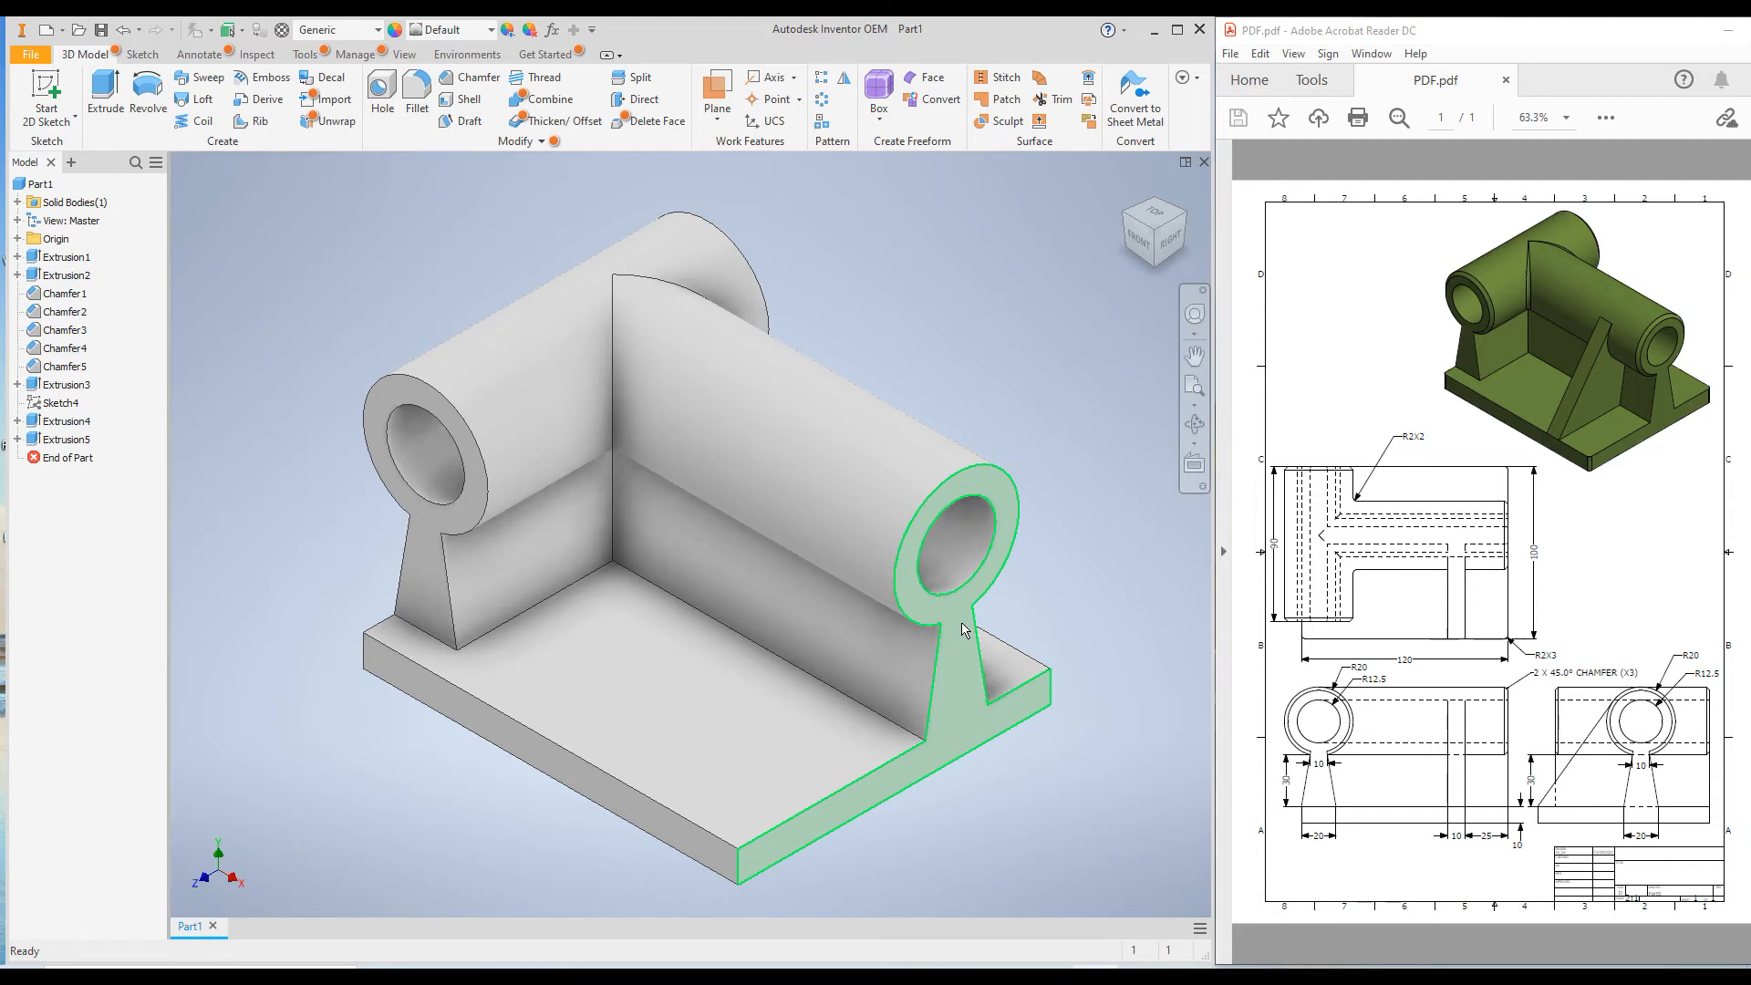
pyautogui.click(719, 126)
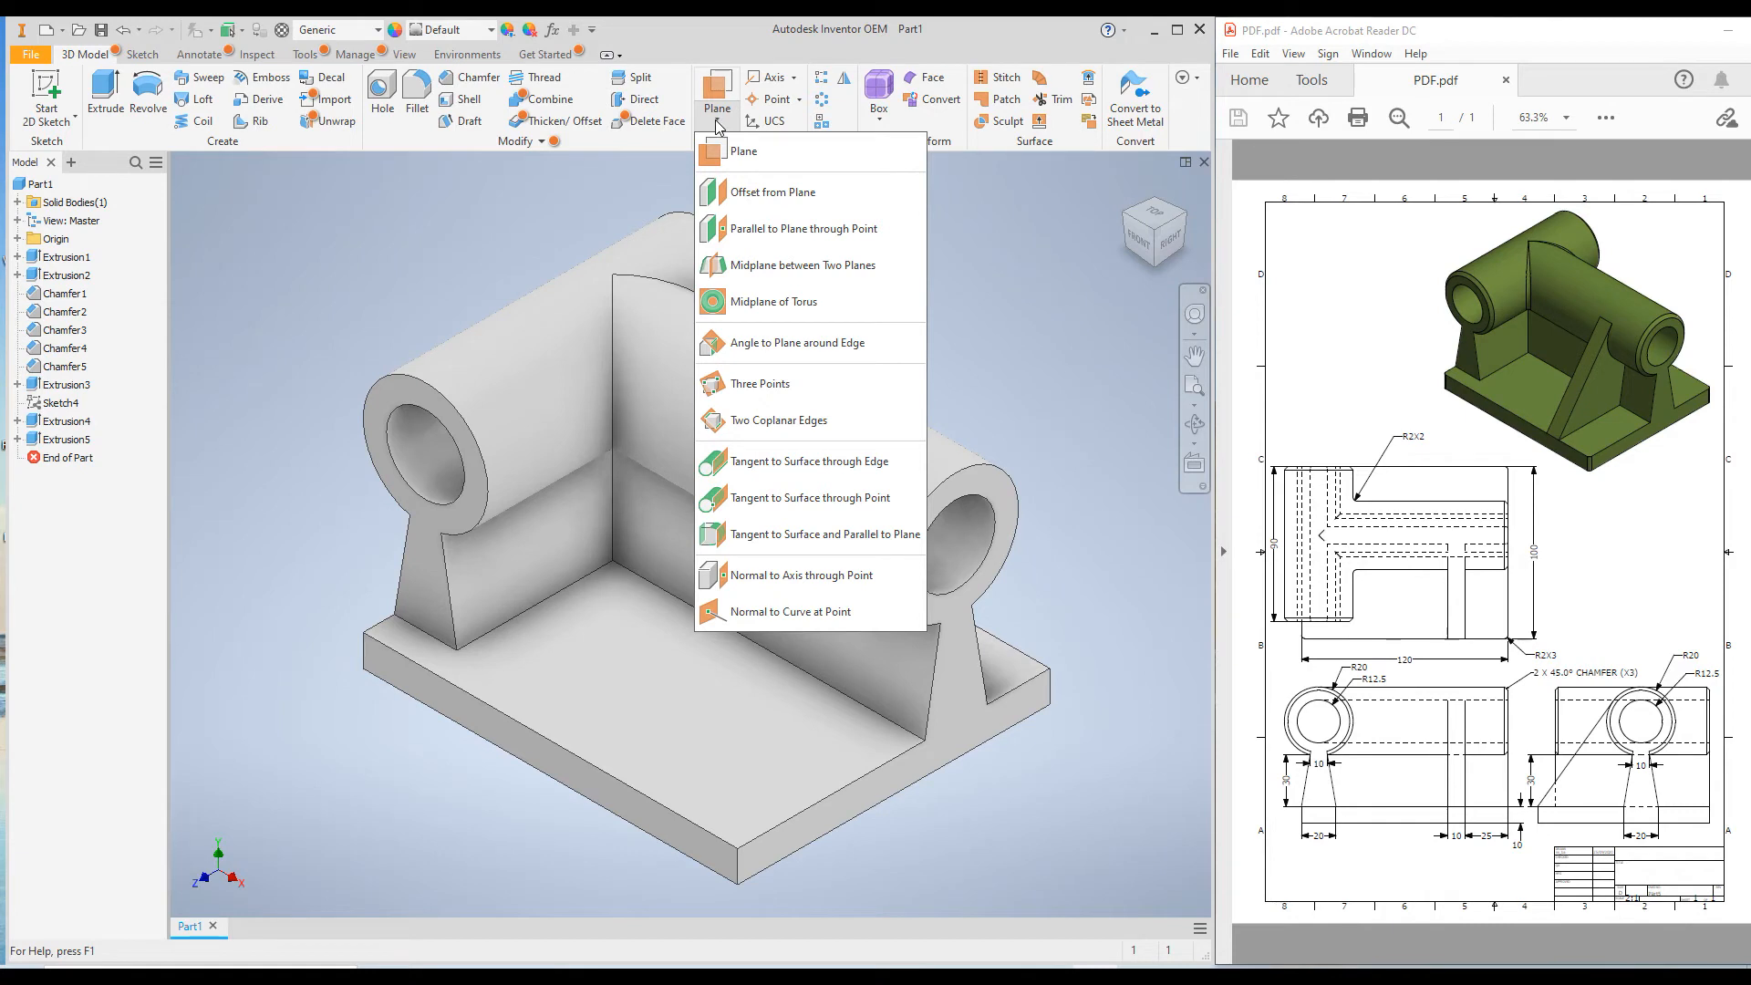
pyautogui.click(763, 195)
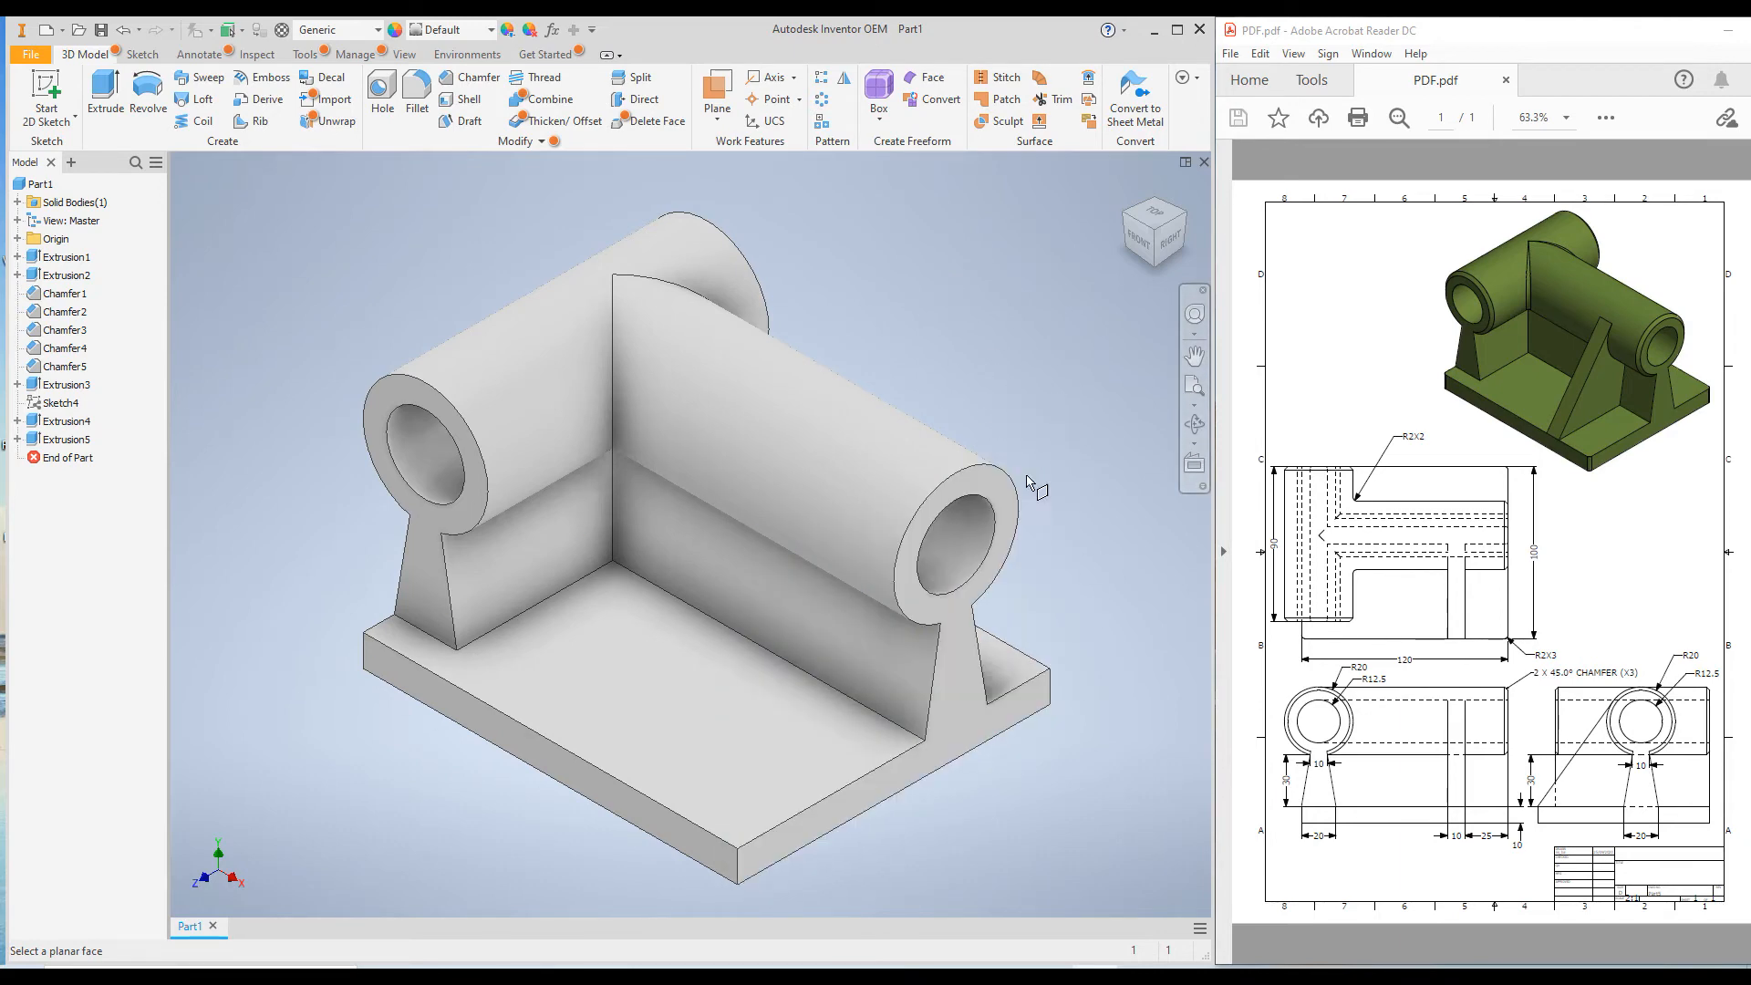
pyautogui.click(954, 695)
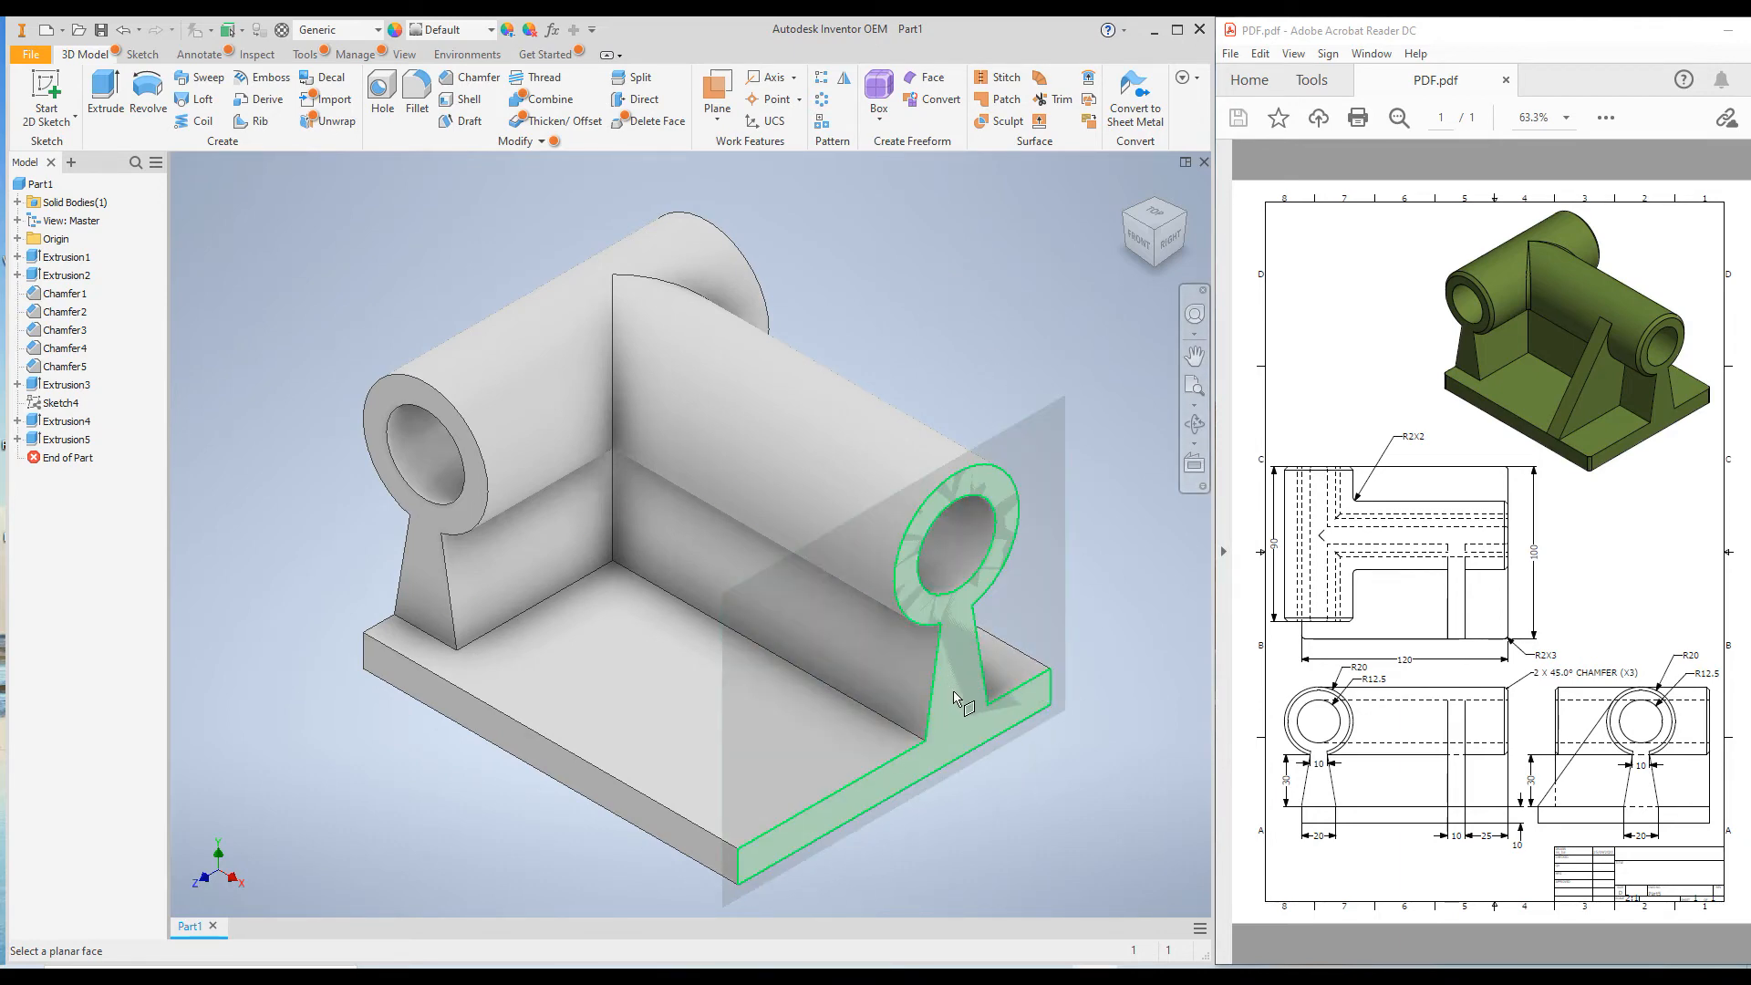
pyautogui.moveTo(954, 693)
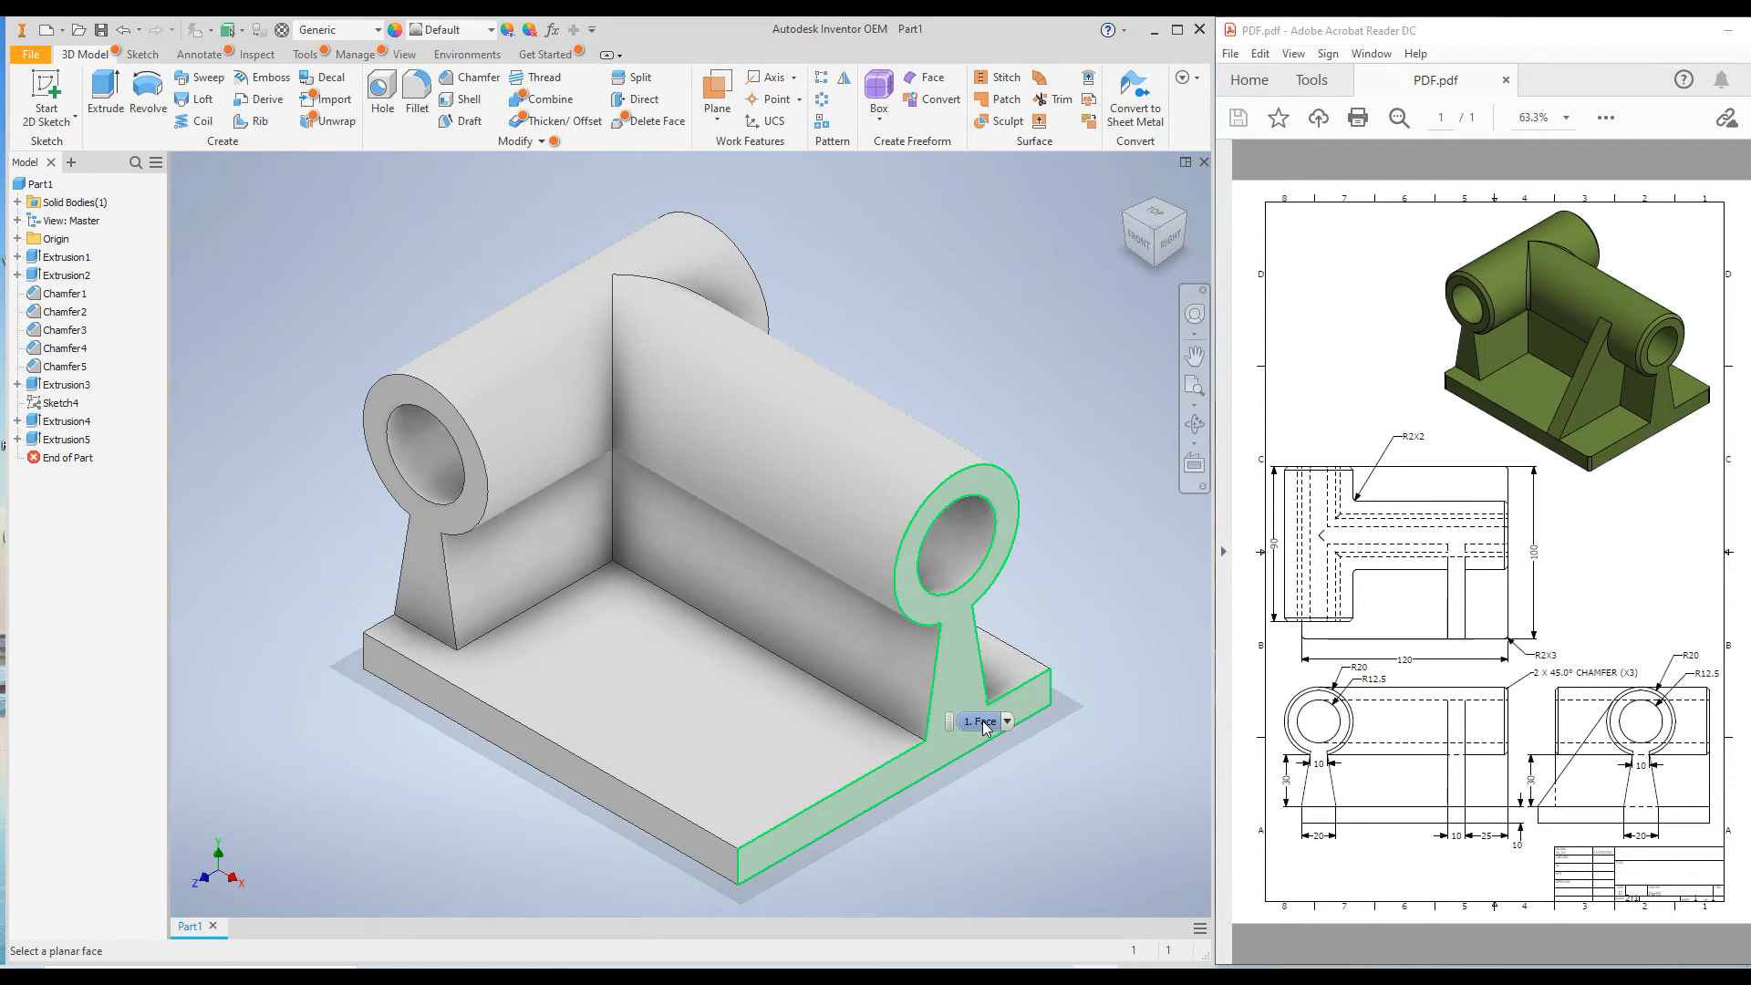
pyautogui.click(958, 669)
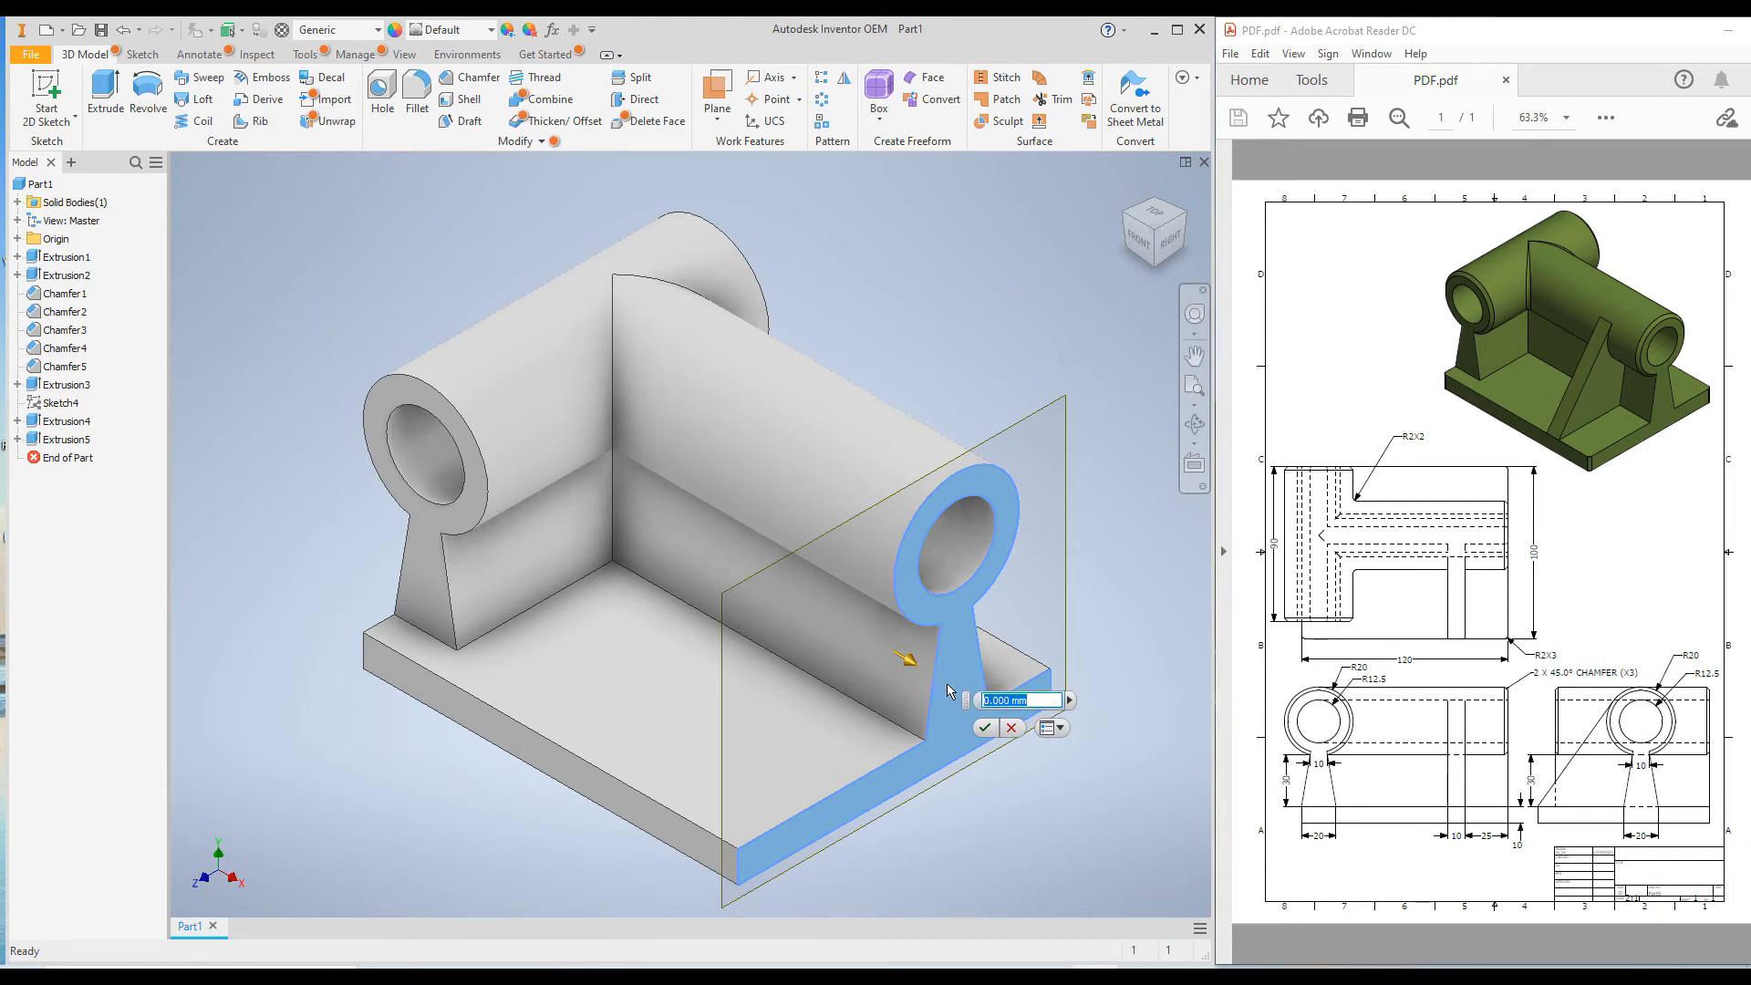
pyautogui.press('BackSpace')
pyautogui.write('-25')
pyautogui.press('Return')
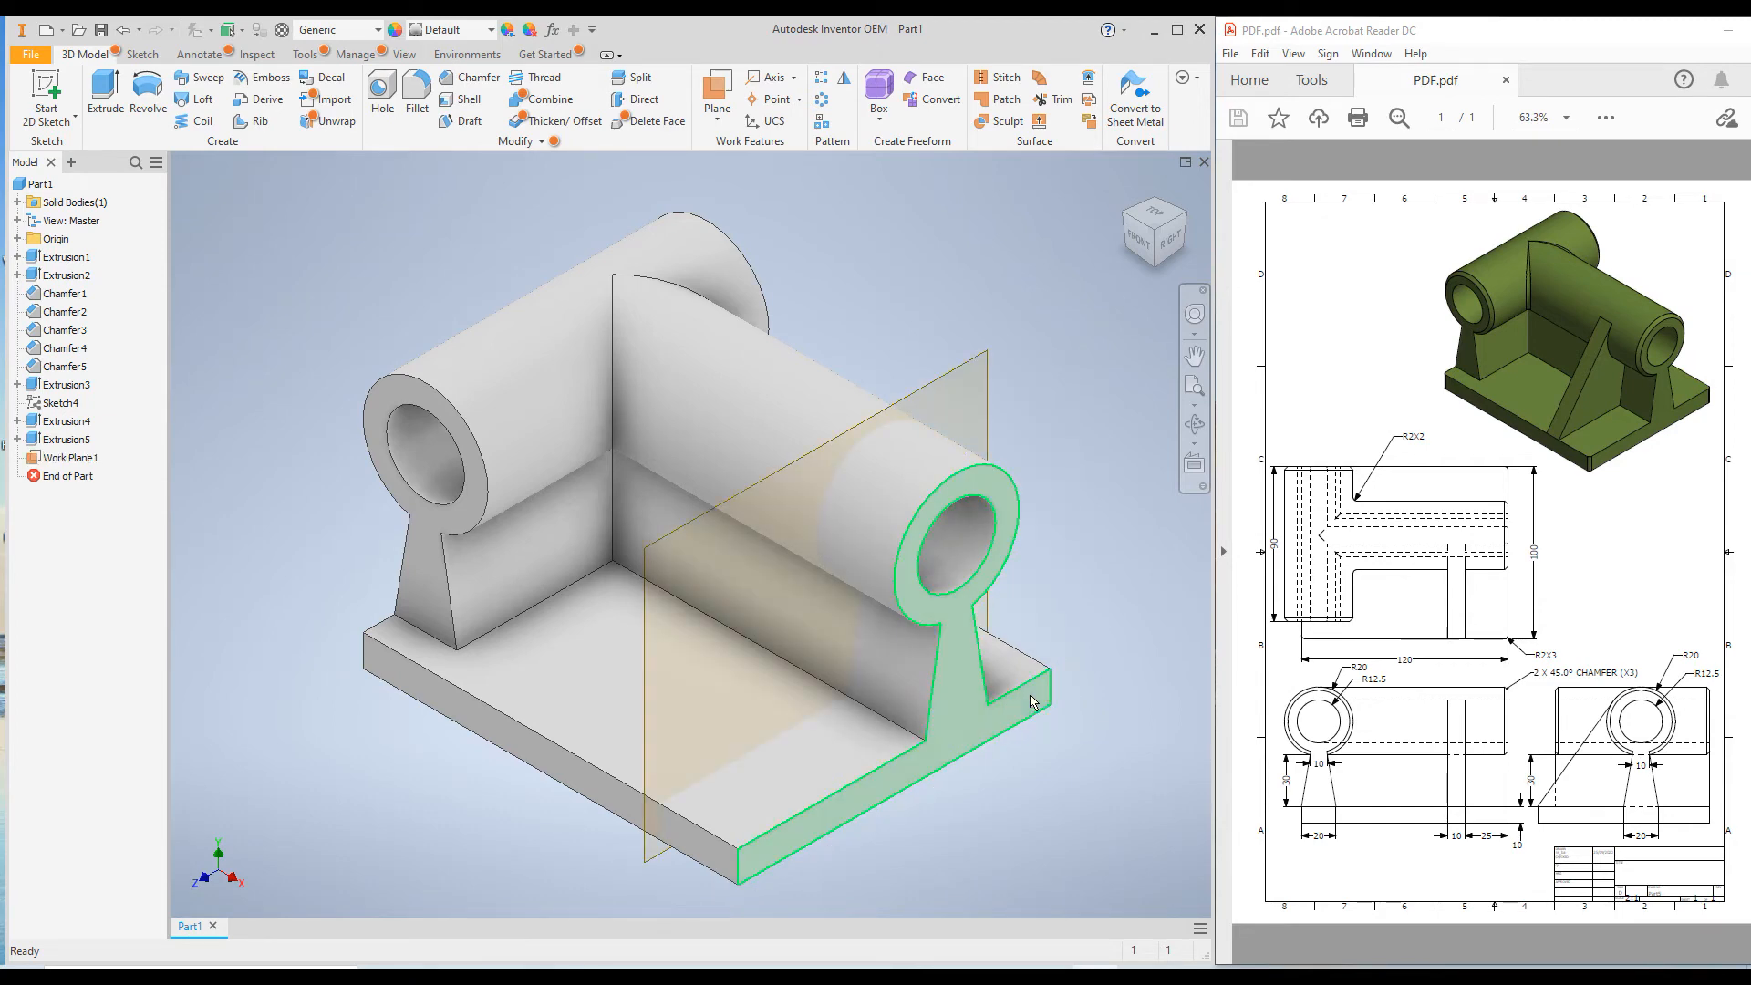
# Sketch a sloped line about 83 mm long on the offset plane, from the base plate's upper outer corner to the cylinder's outer circle.
pyautogui.rightClick(963, 374)
pyautogui.click(957, 419)
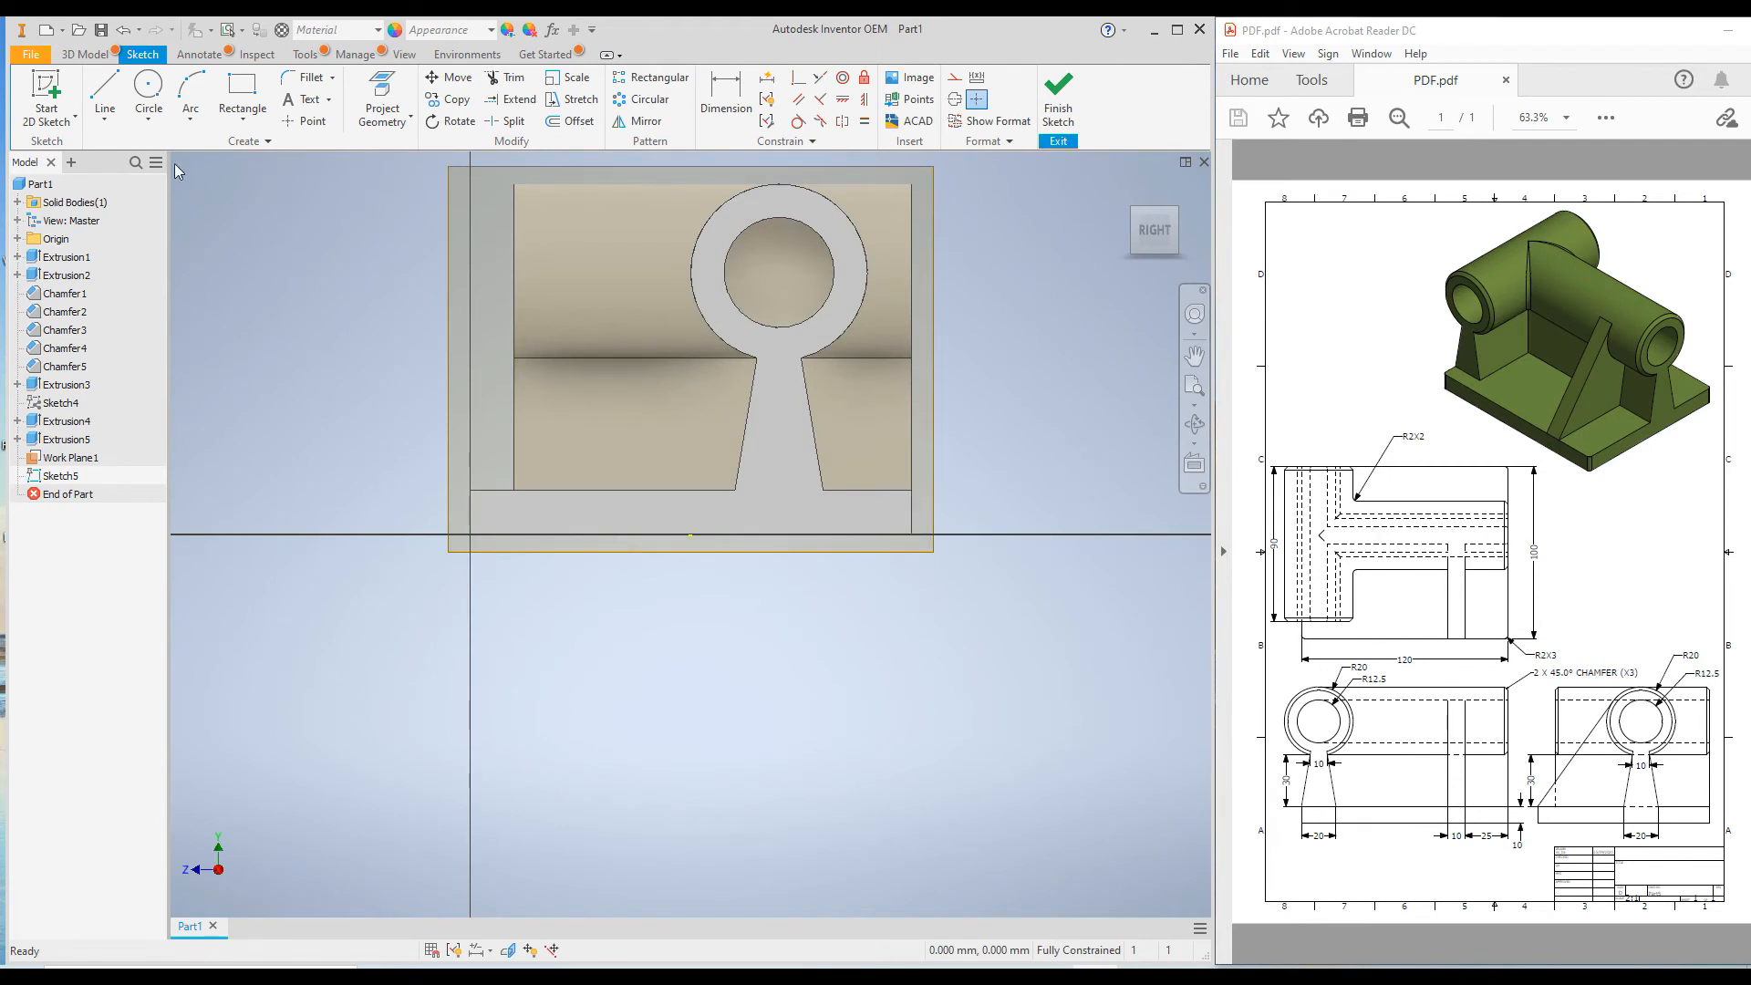
pyautogui.click(103, 85)
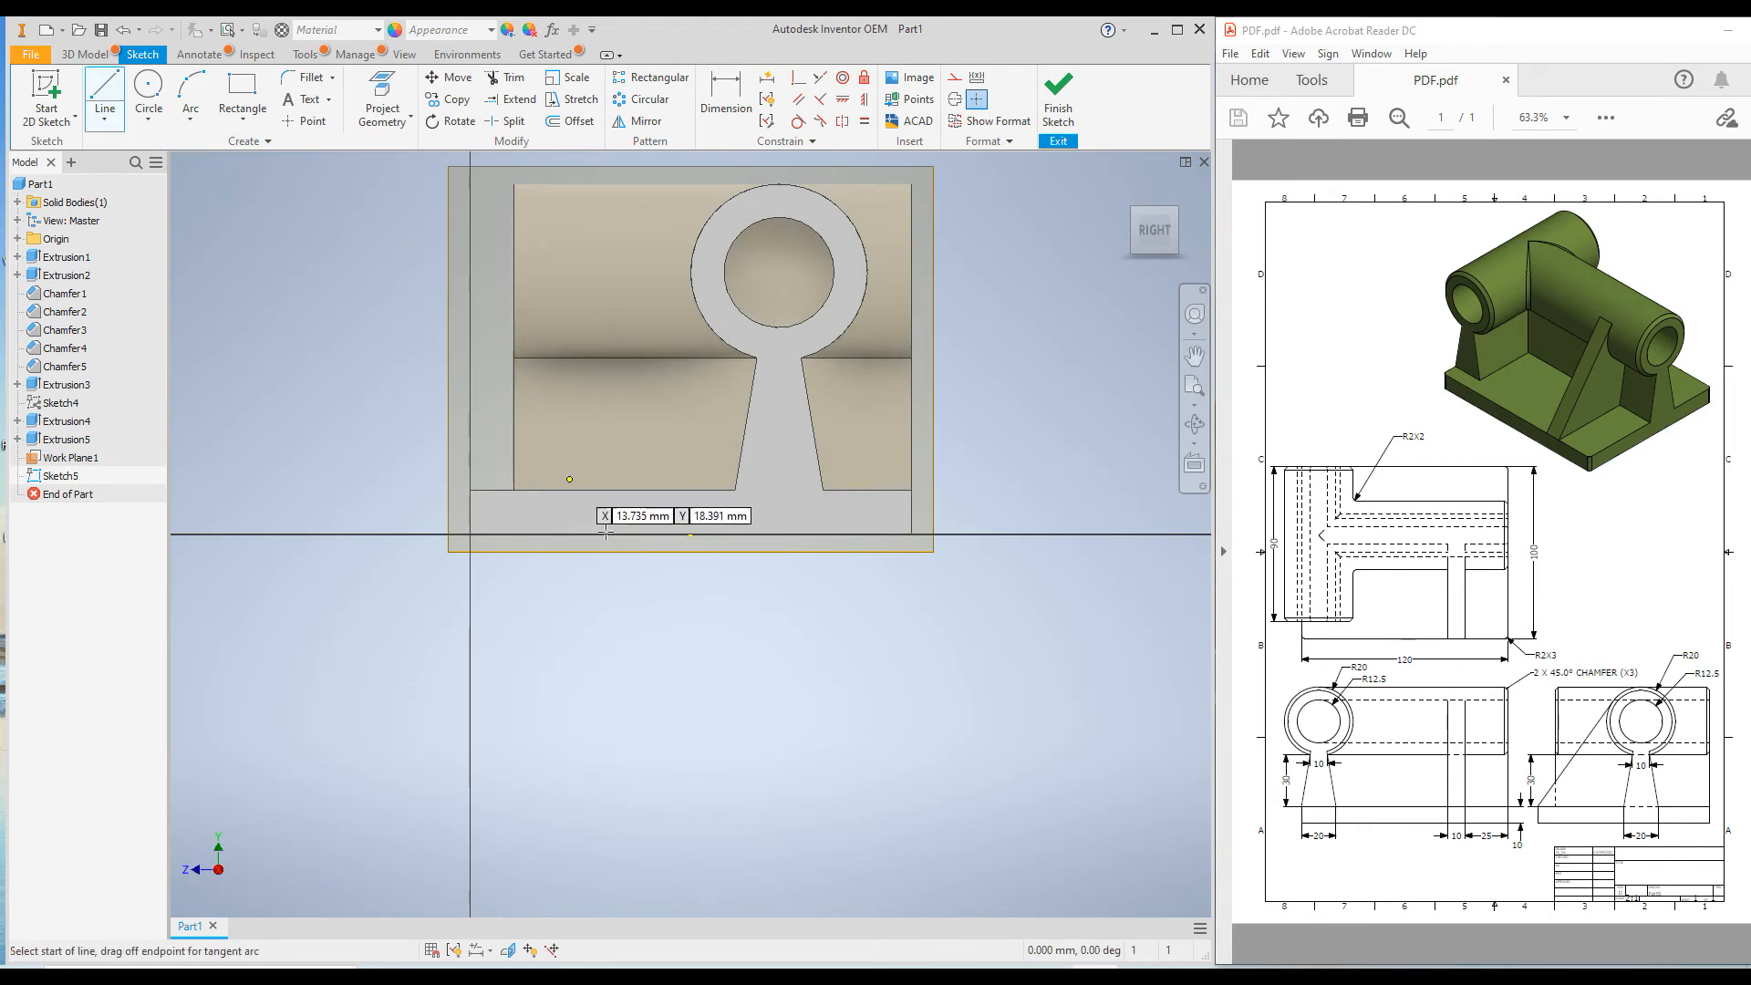
pyautogui.scroll(-3, 576, 407)
pyautogui.scroll(5, 576, 408)
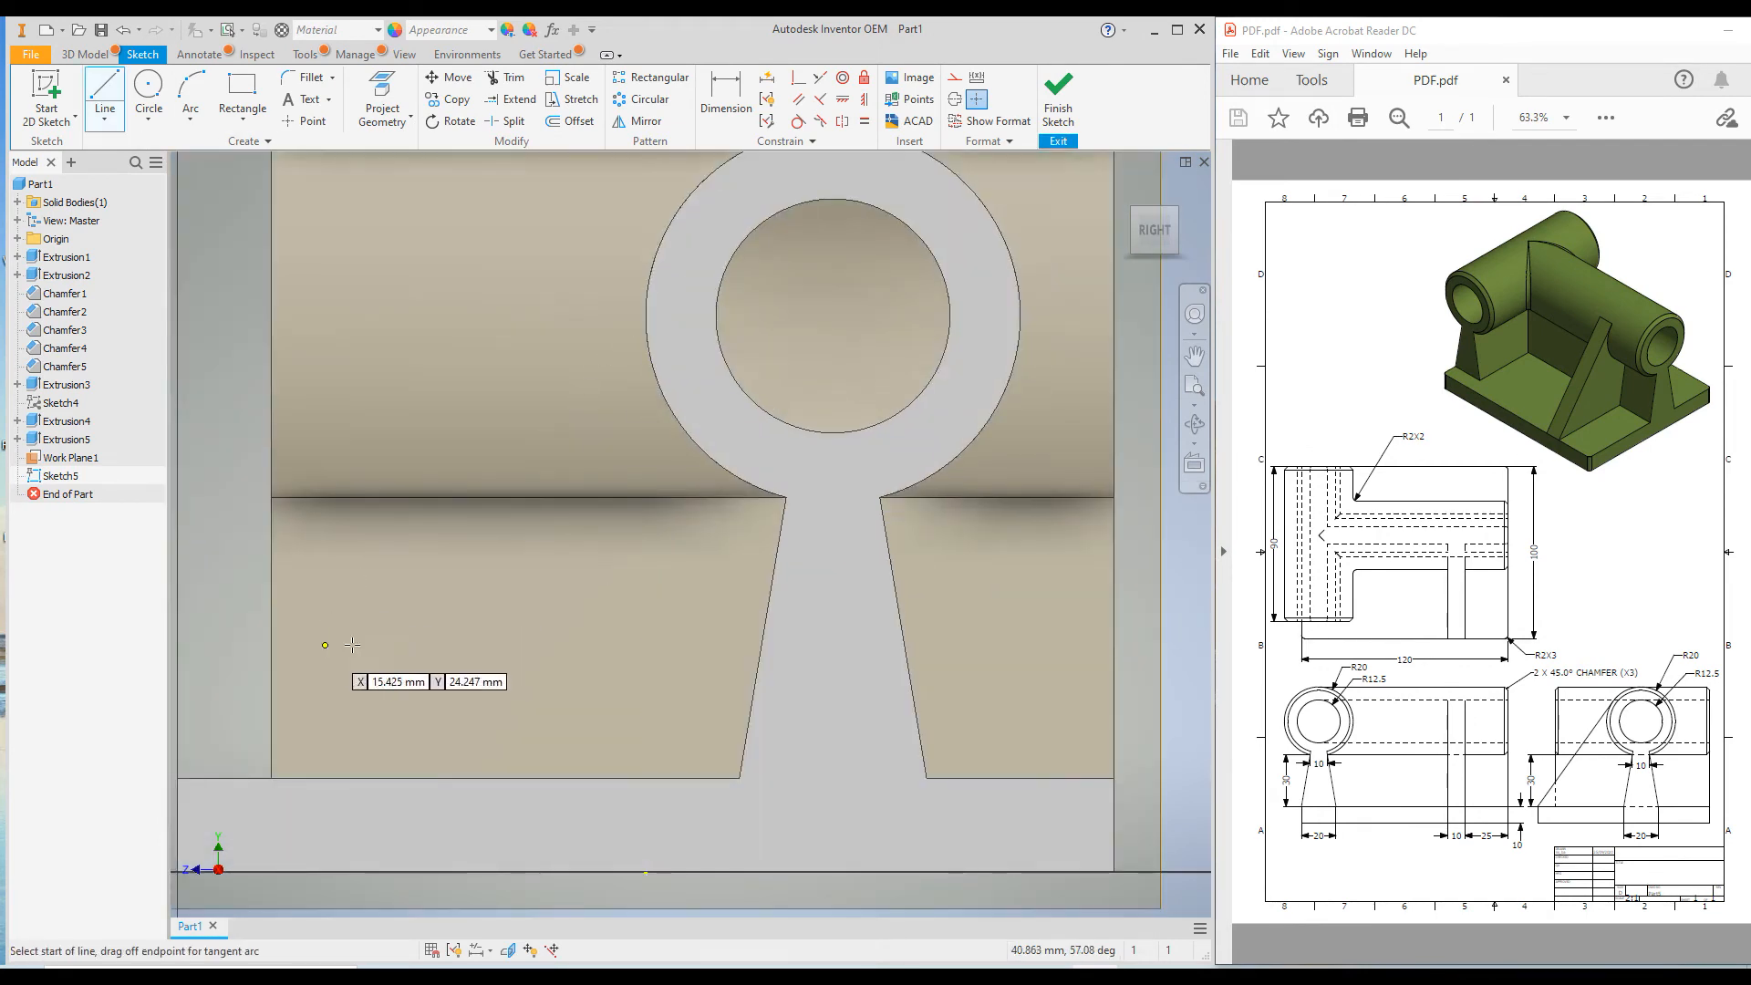
pyautogui.scroll(-2, 315, 656)
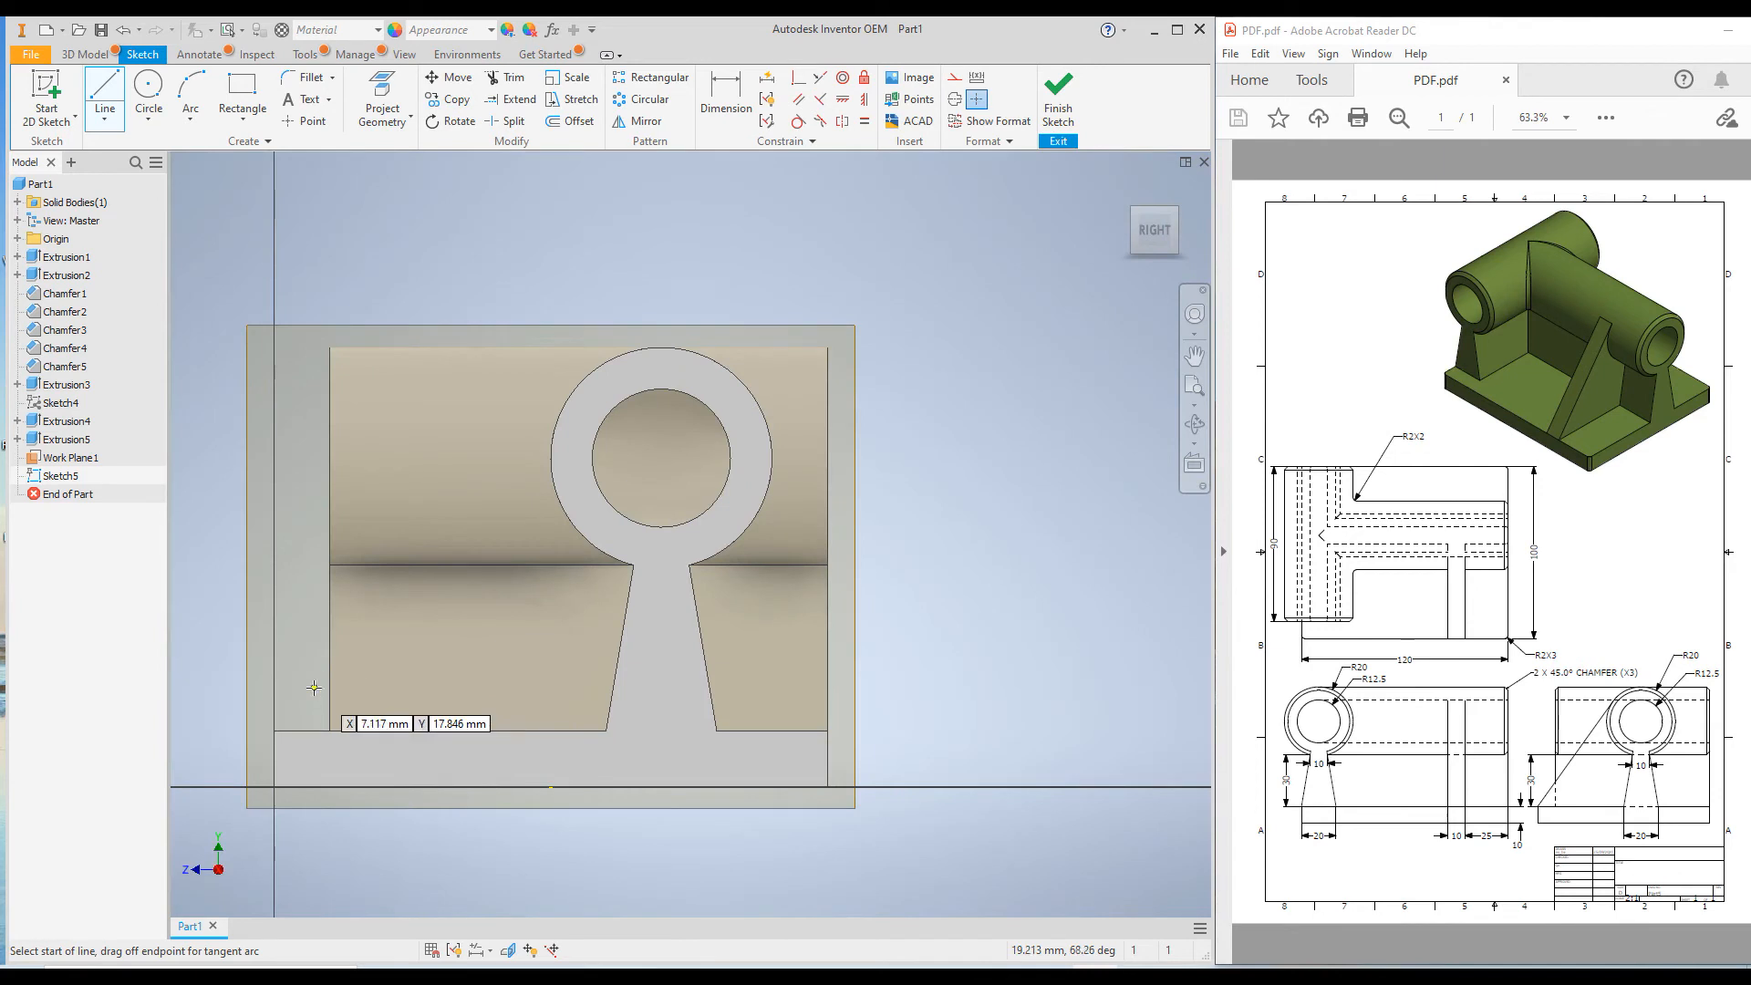
pyautogui.click(274, 730)
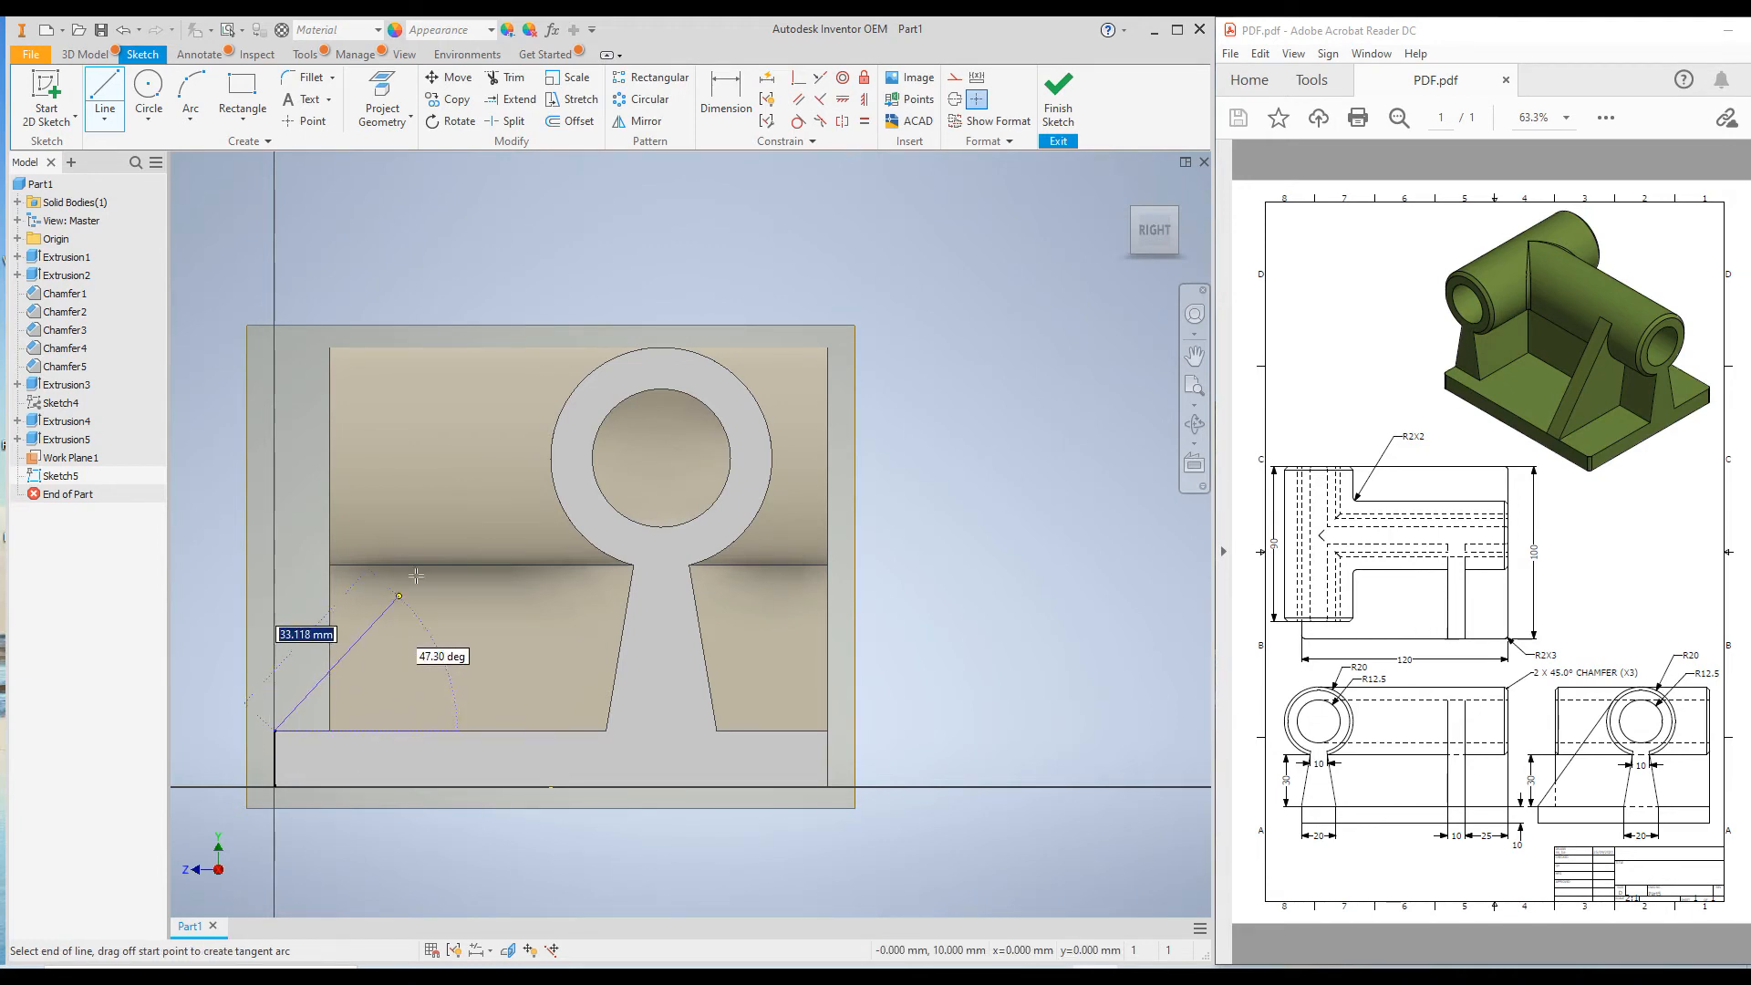
pyautogui.doubleClick(581, 381)
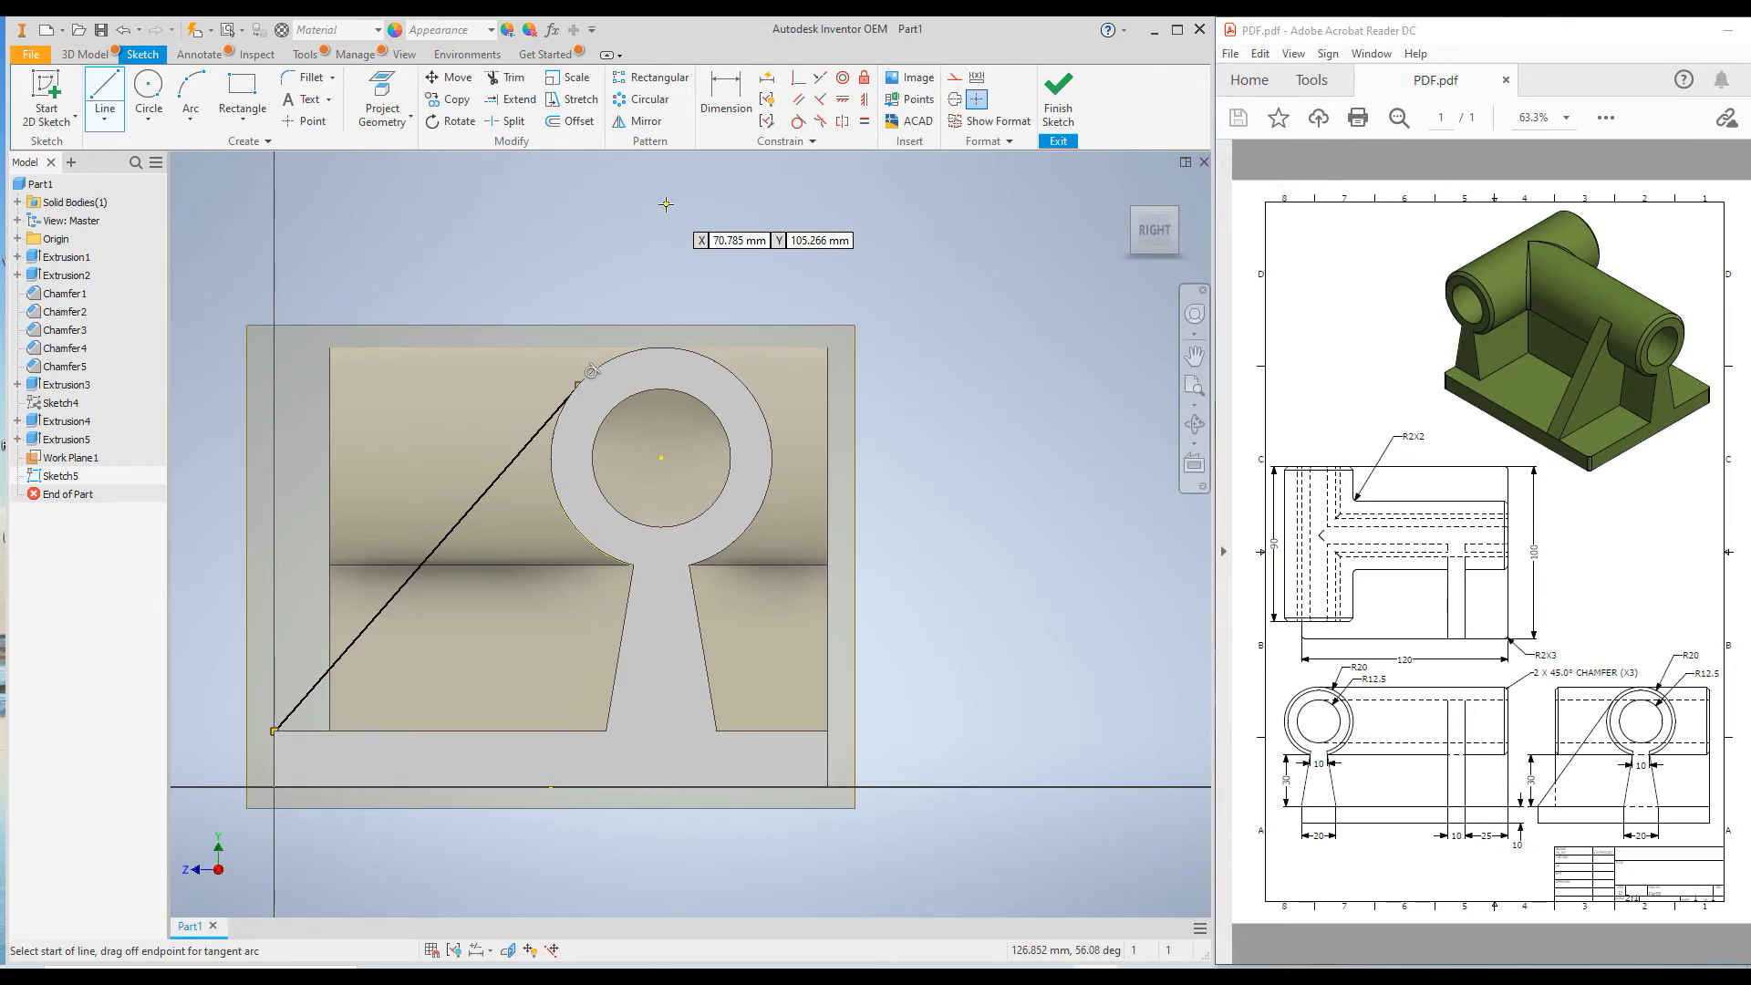
pyautogui.keyDown('shift'); pyautogui.moveTo(600, 247); pyautogui.dragTo(668, 275, button='middle'); pyautogui.keyUp('shift')
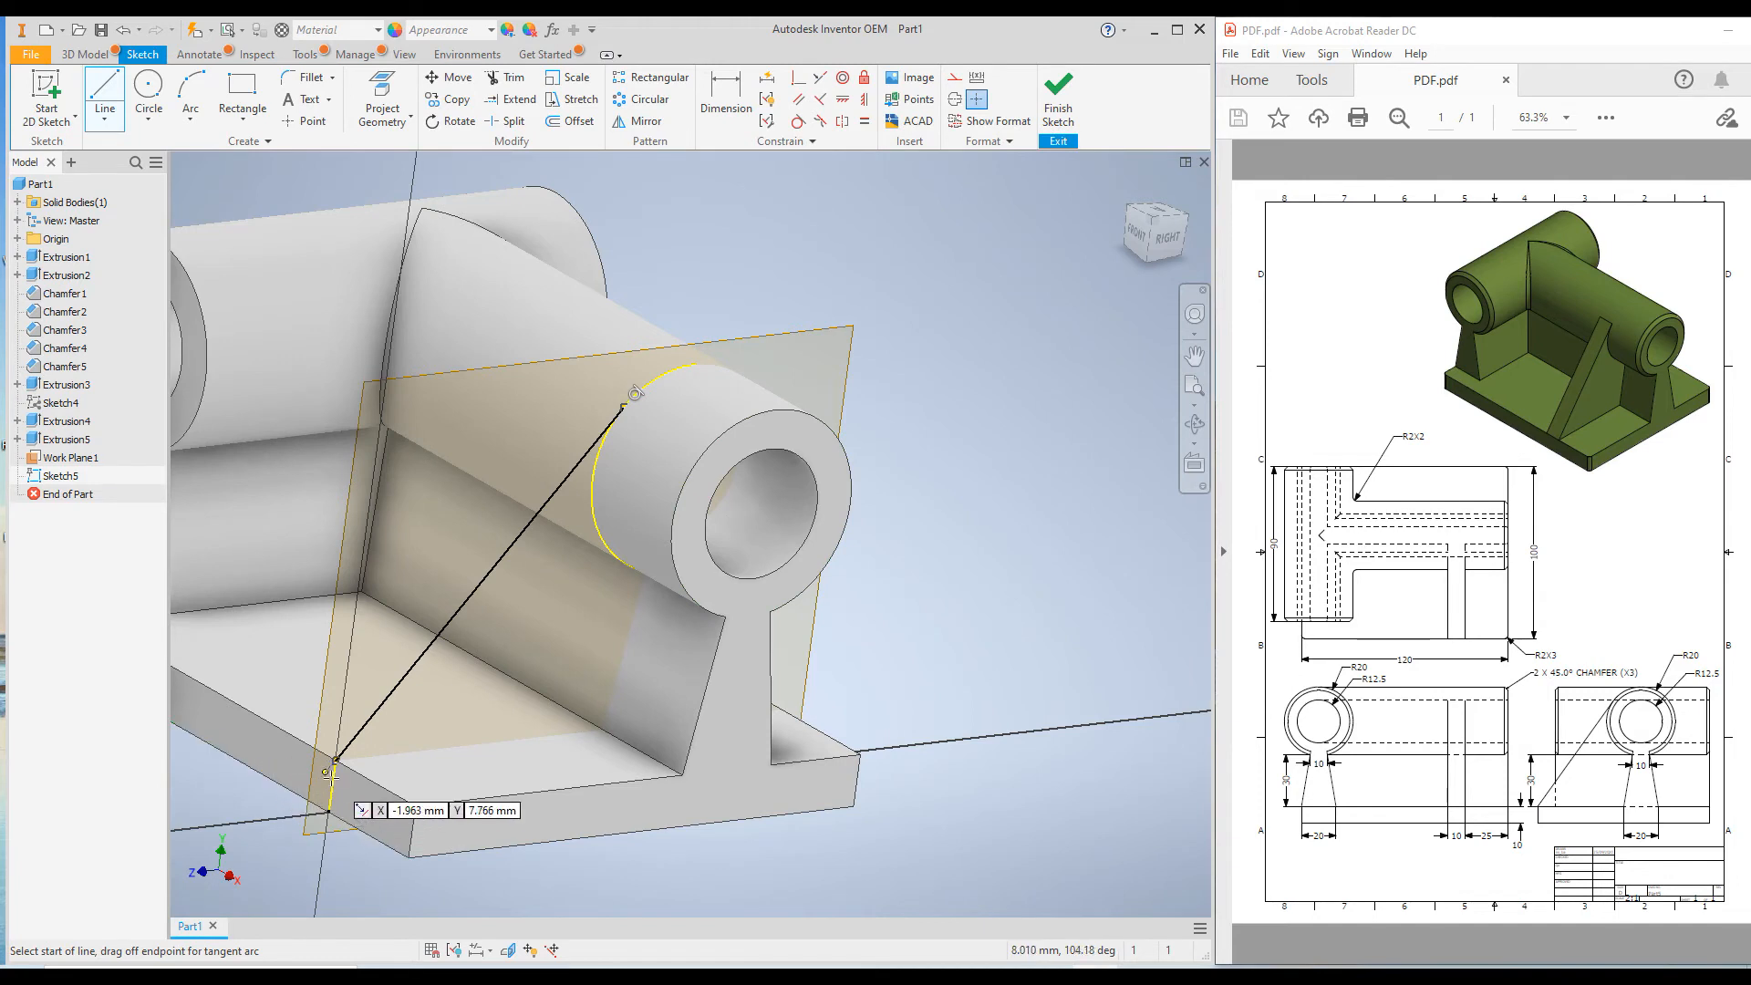
pyautogui.rightClick(1030, 357)
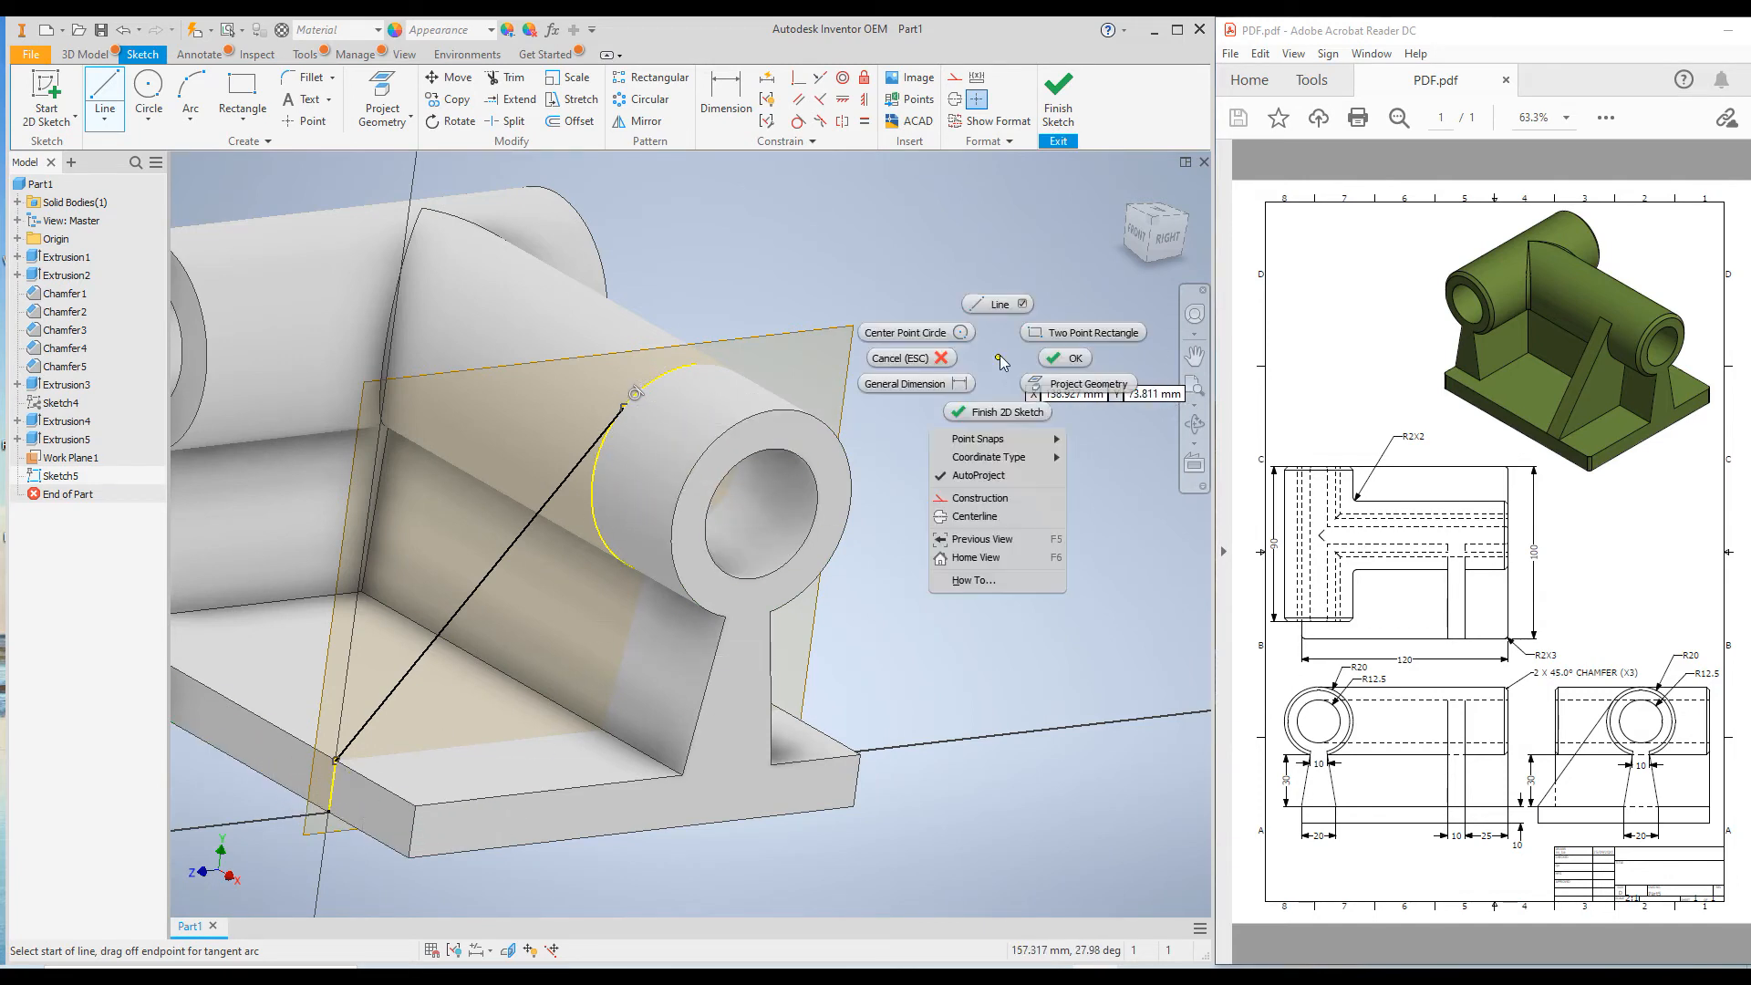
pyautogui.click(1062, 351)
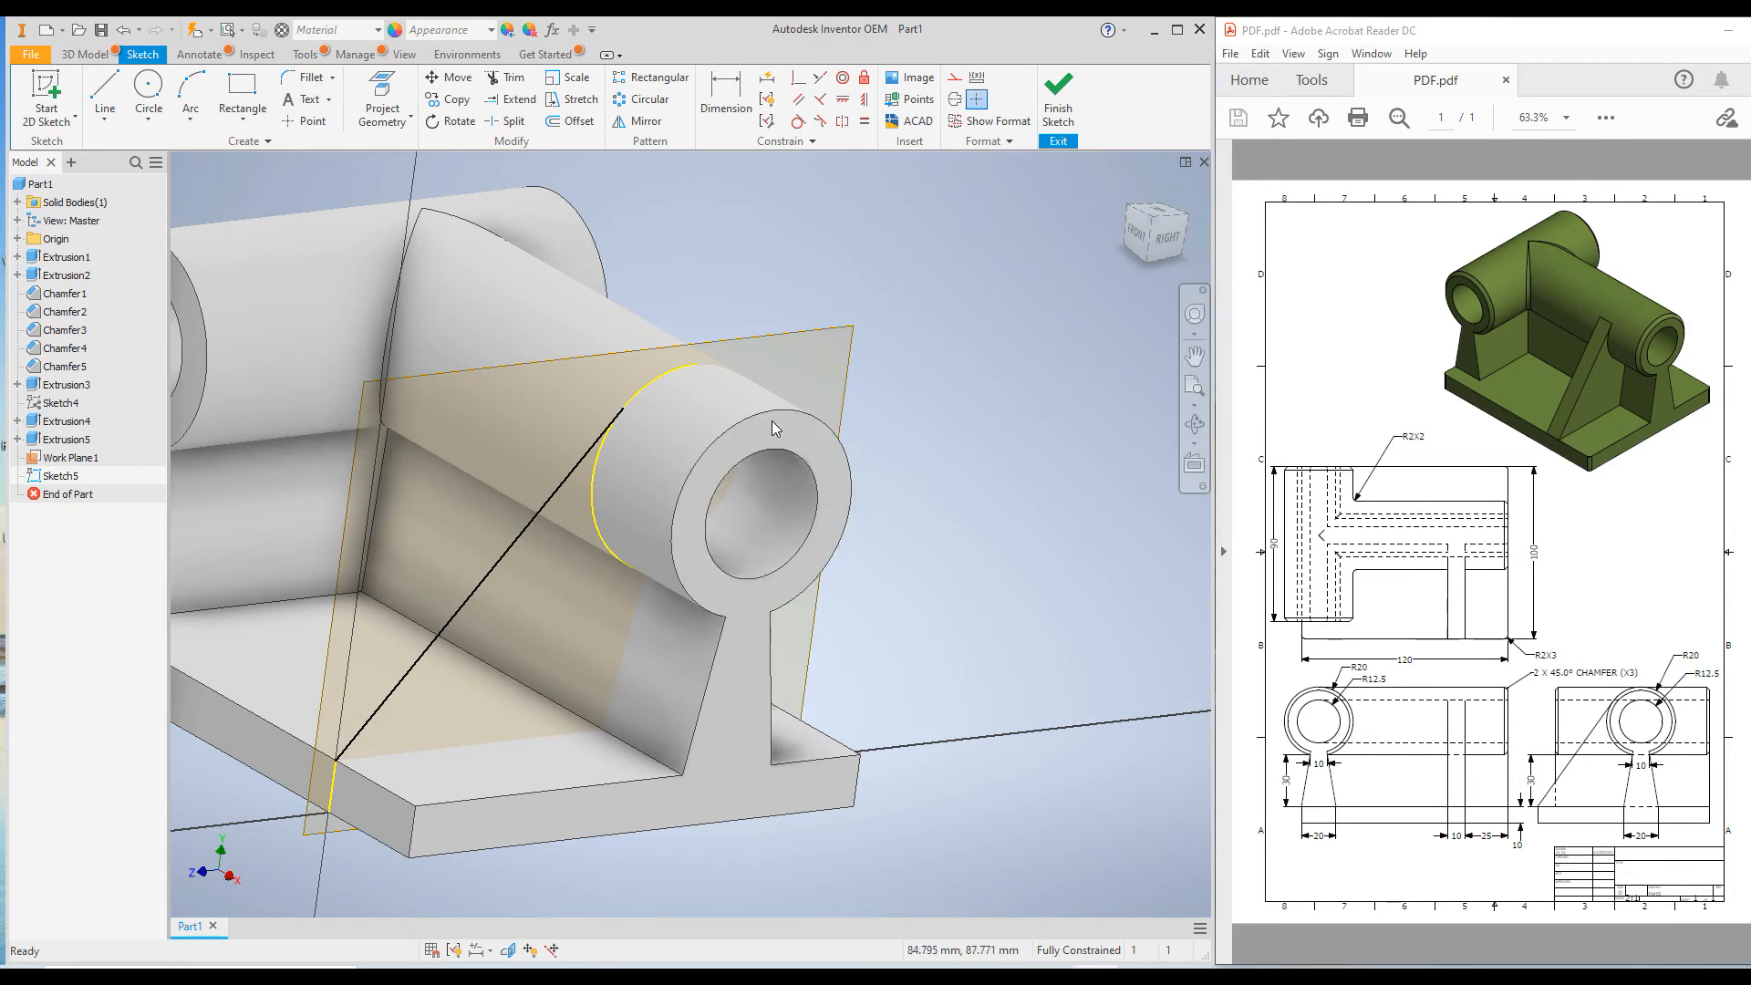
# Convert the projected cylinder arc and the projected base plate edge to construction geometry, leaving the sloped line as the only profile.
pyautogui.click(654, 385)
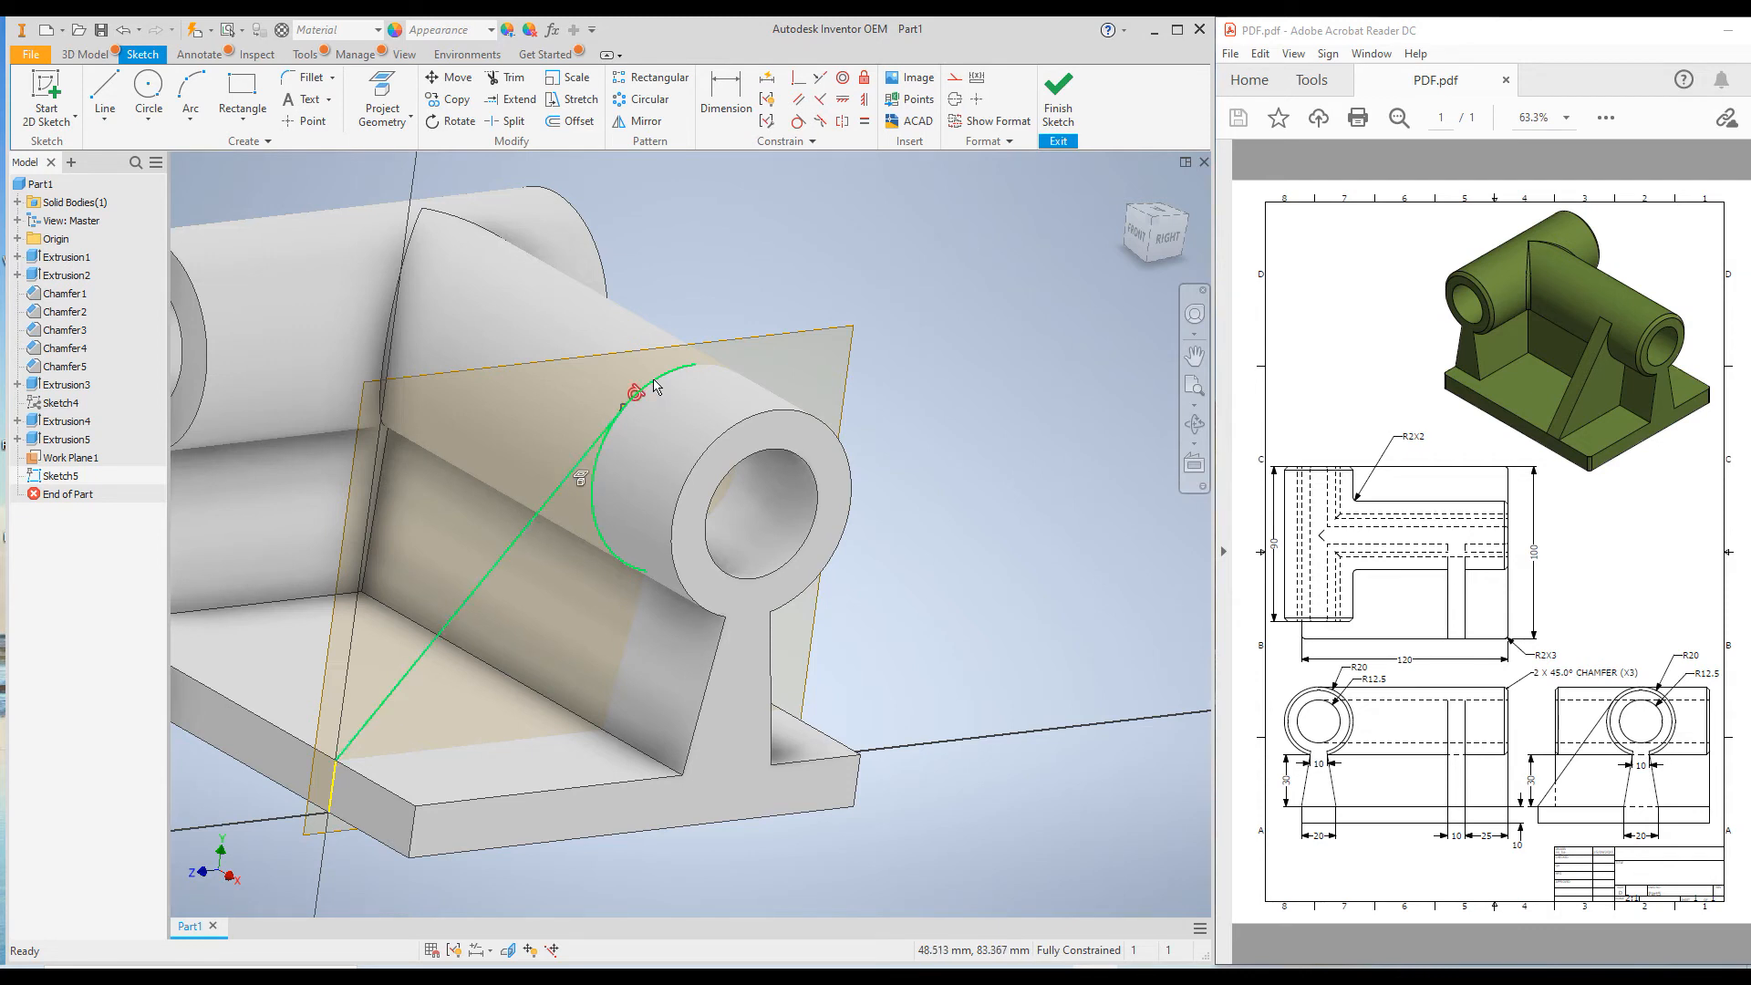
pyautogui.click(955, 80)
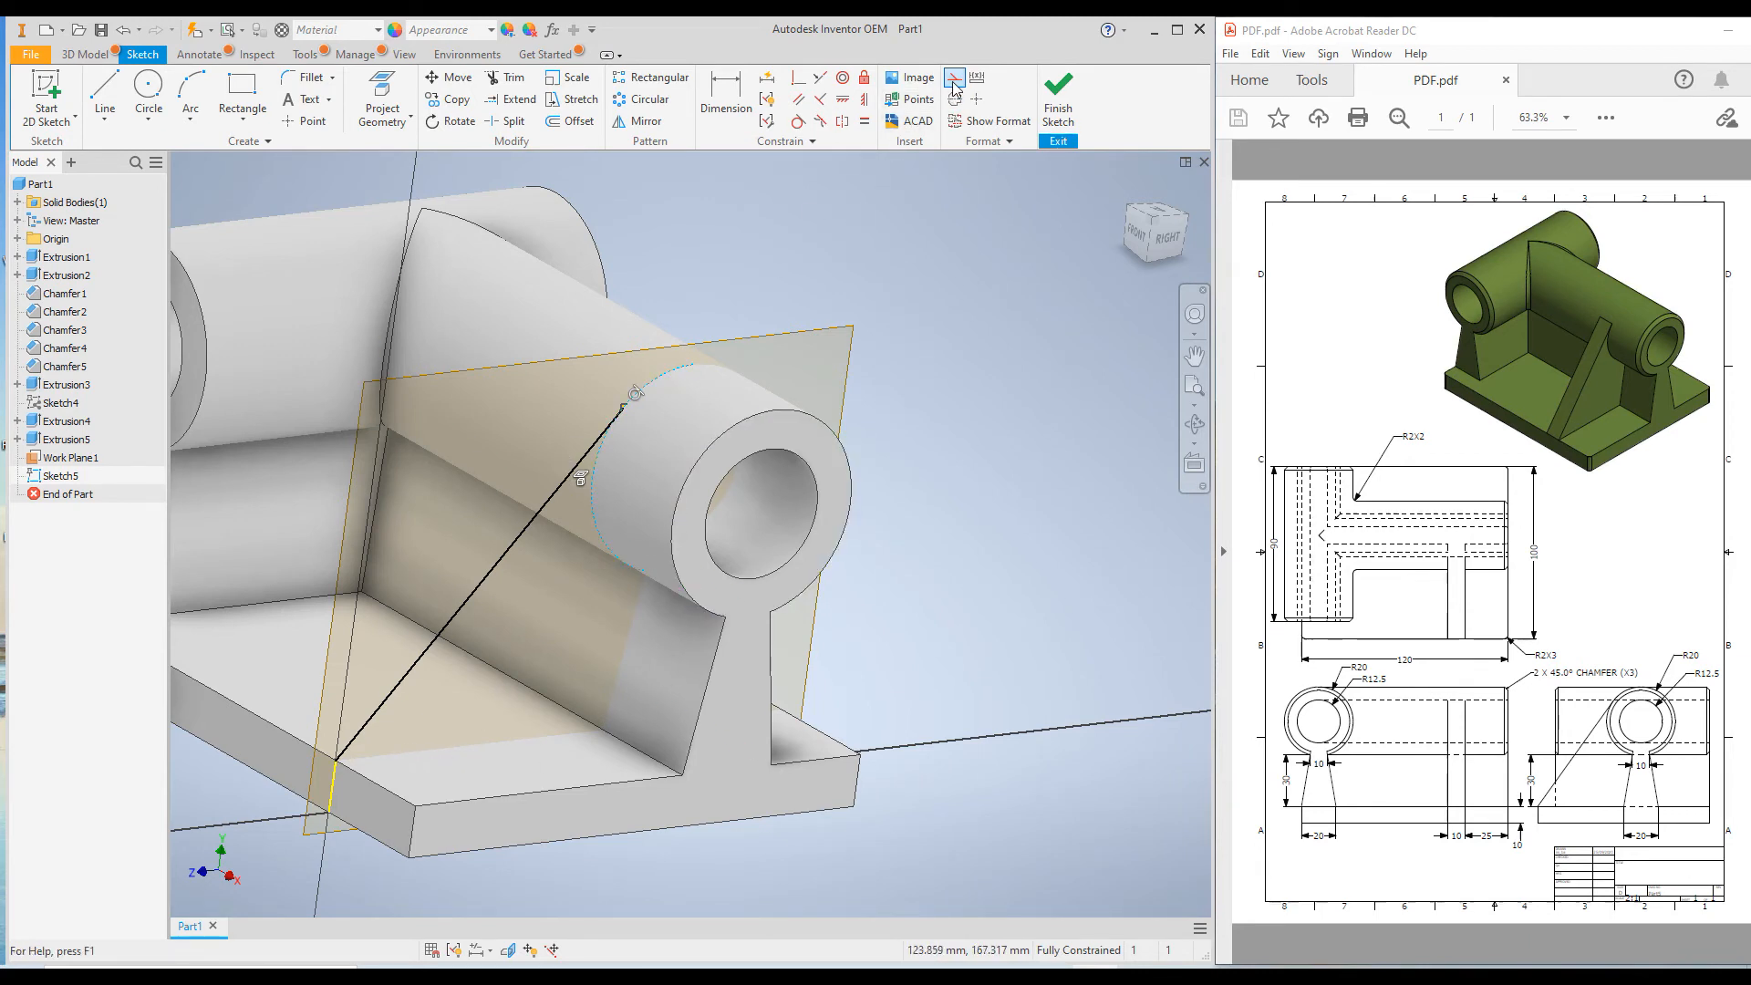
pyautogui.click(332, 782)
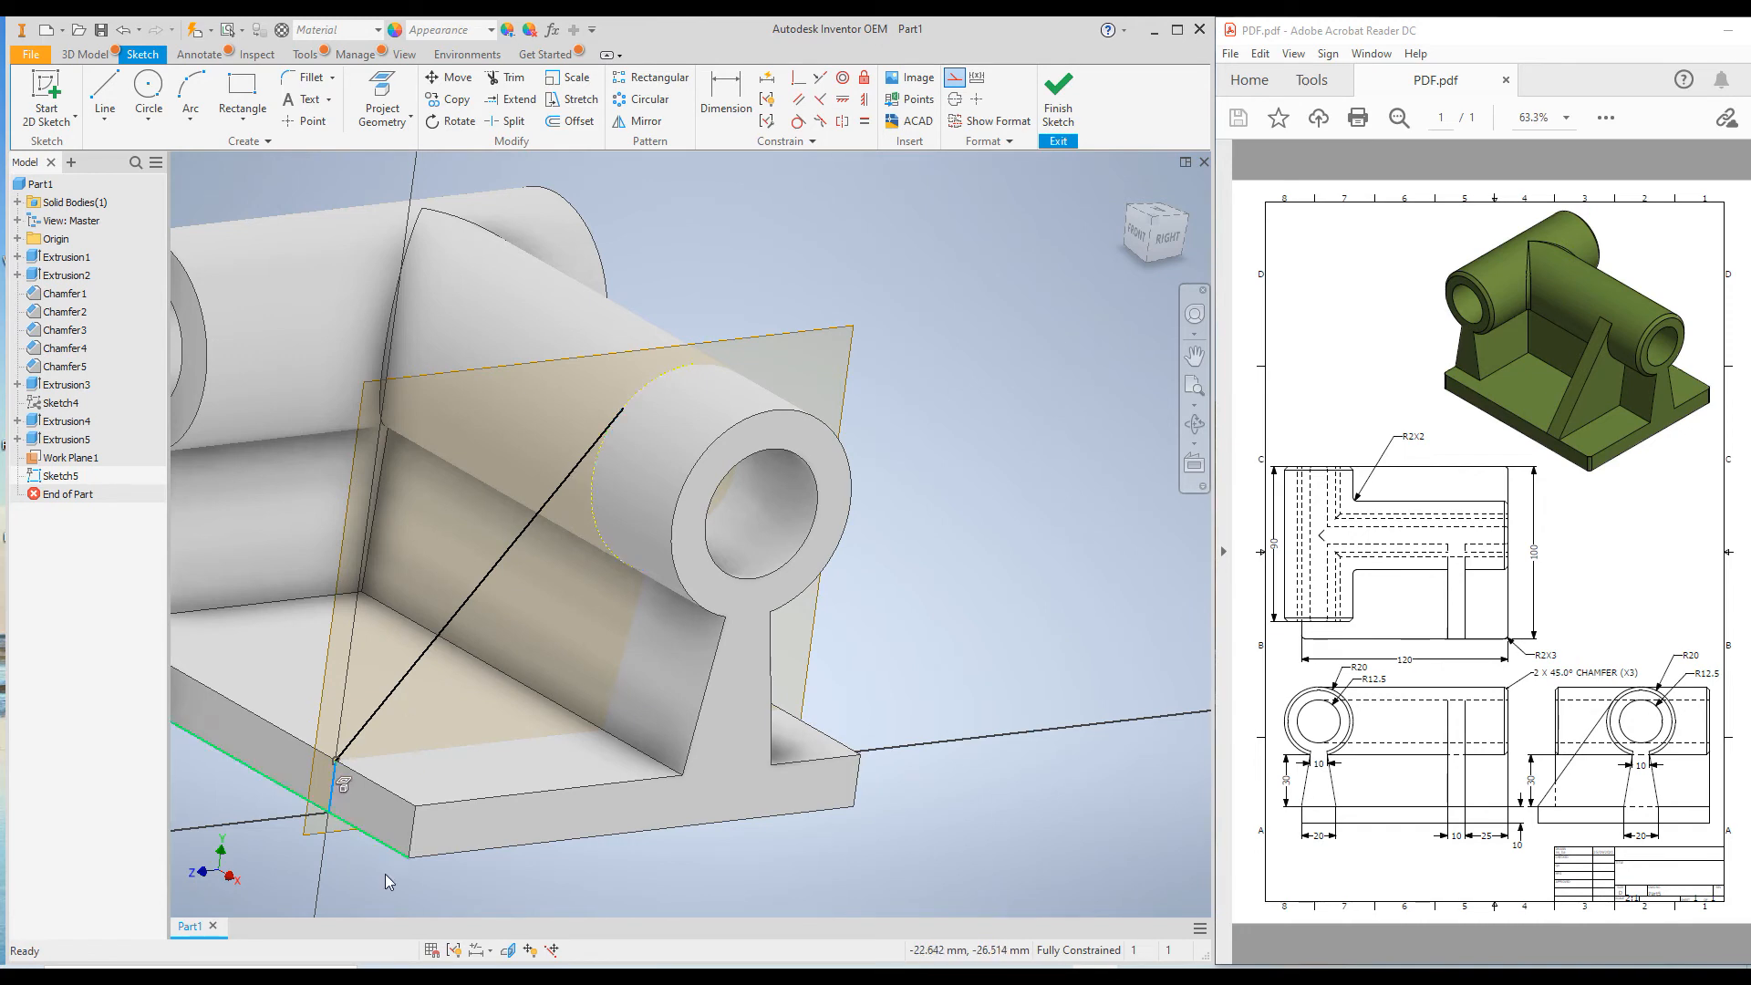
pyautogui.click(954, 80)
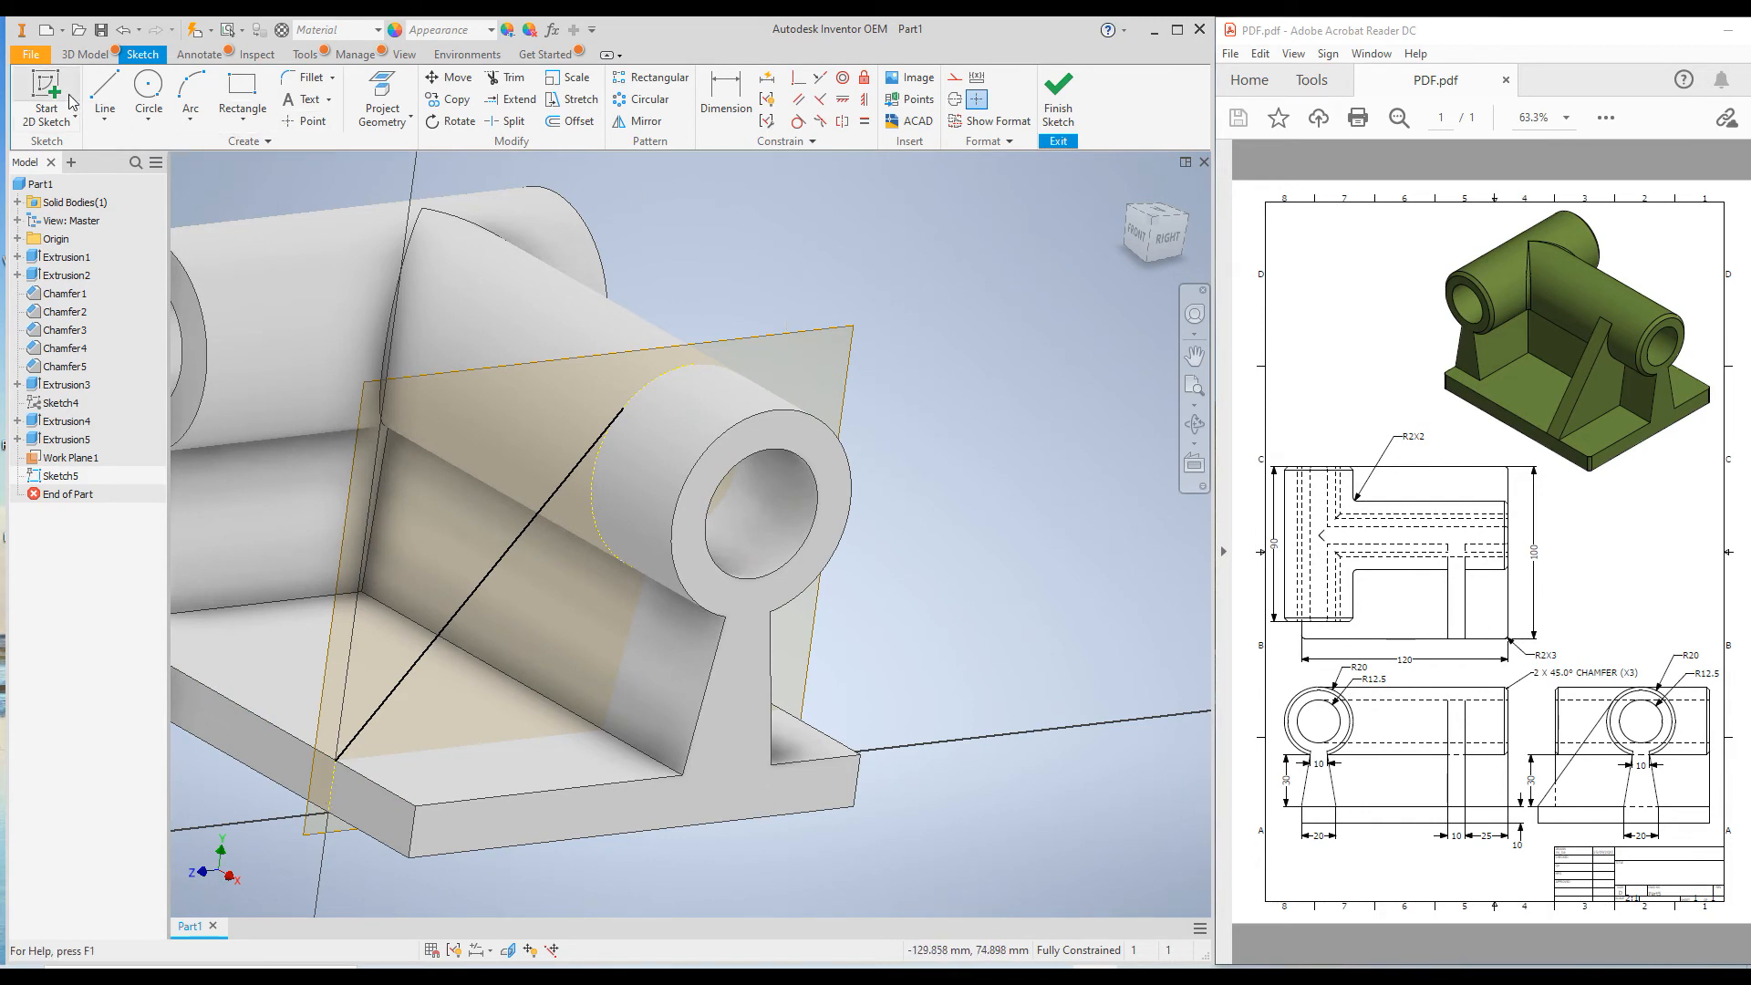
# Set up a rib from the sloped line, parallel to the sketch plane, with Direction 1 filling toward the wall and cylinder.
pyautogui.click(83, 55)
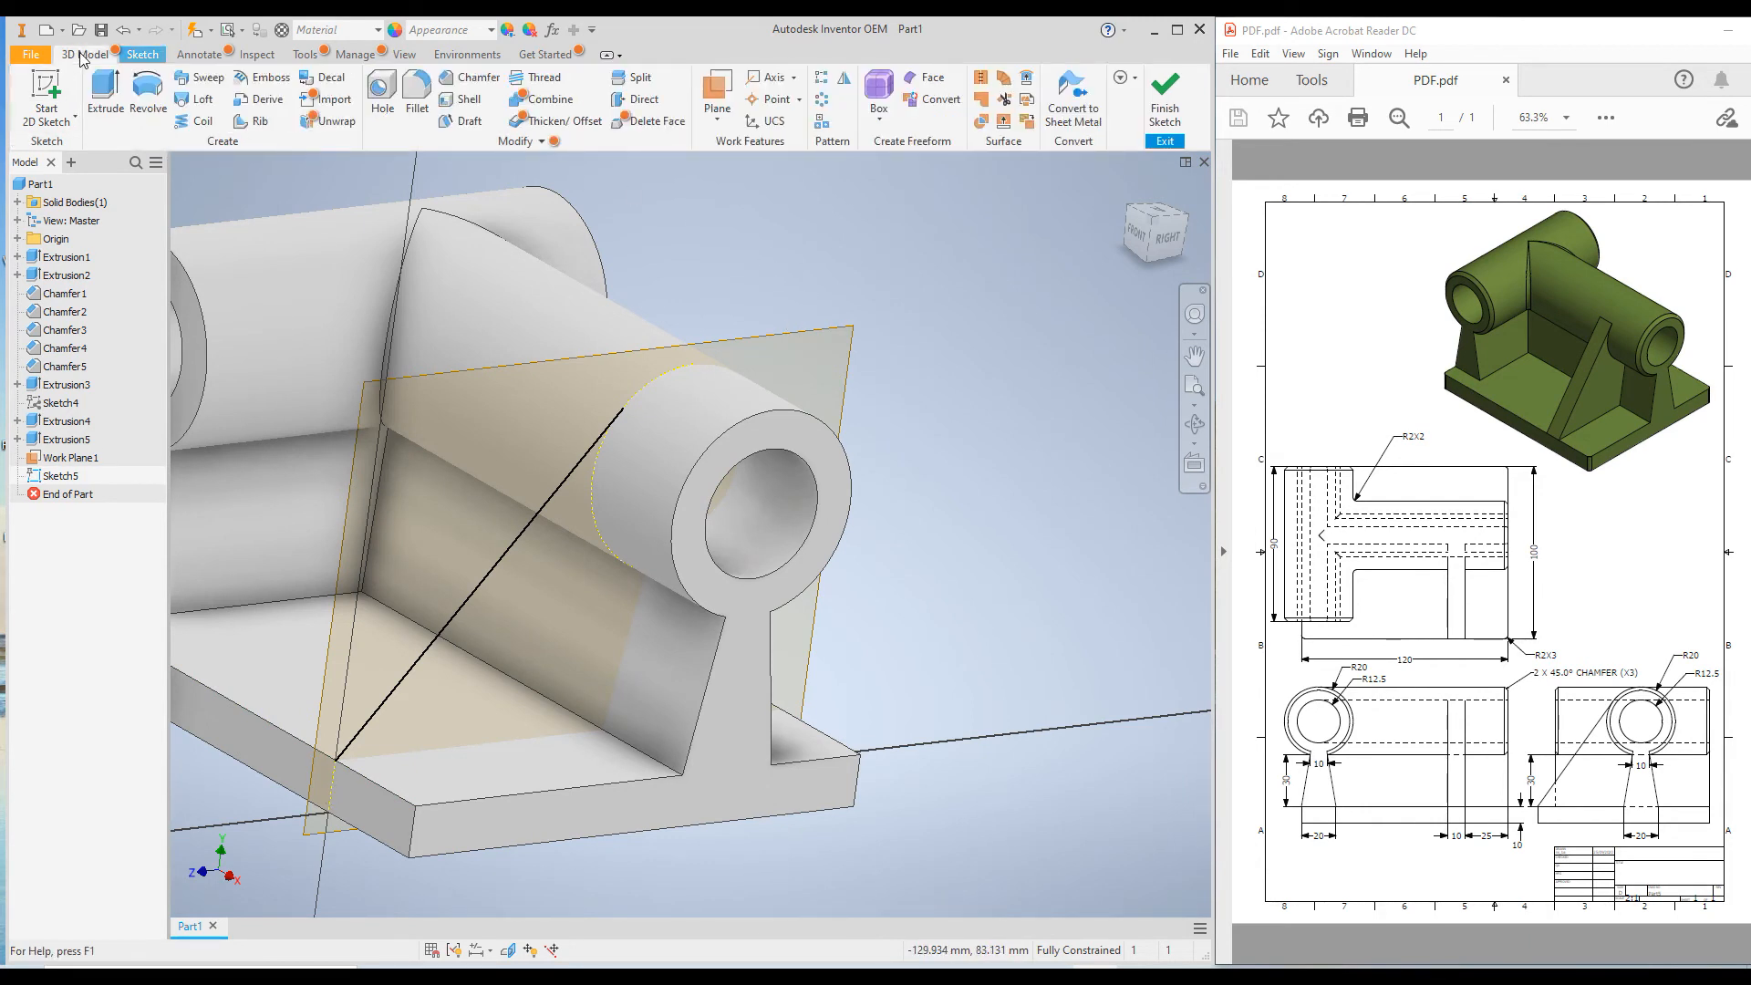
pyautogui.click(248, 124)
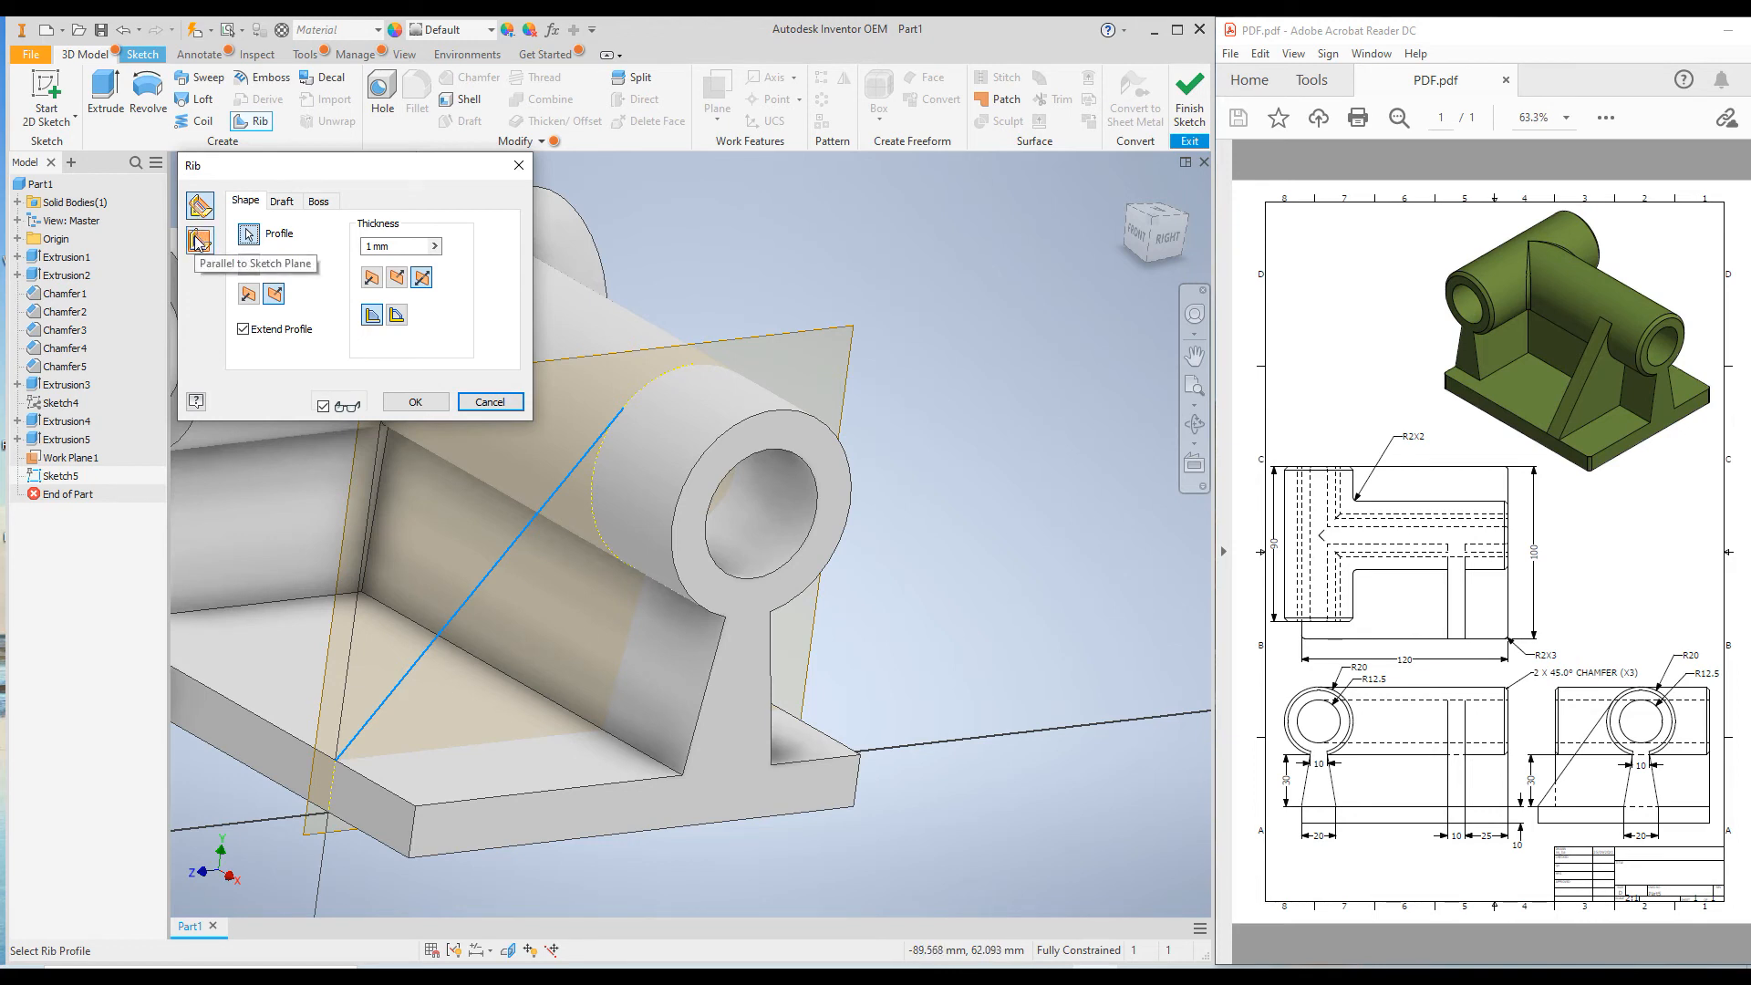
pyautogui.click(198, 241)
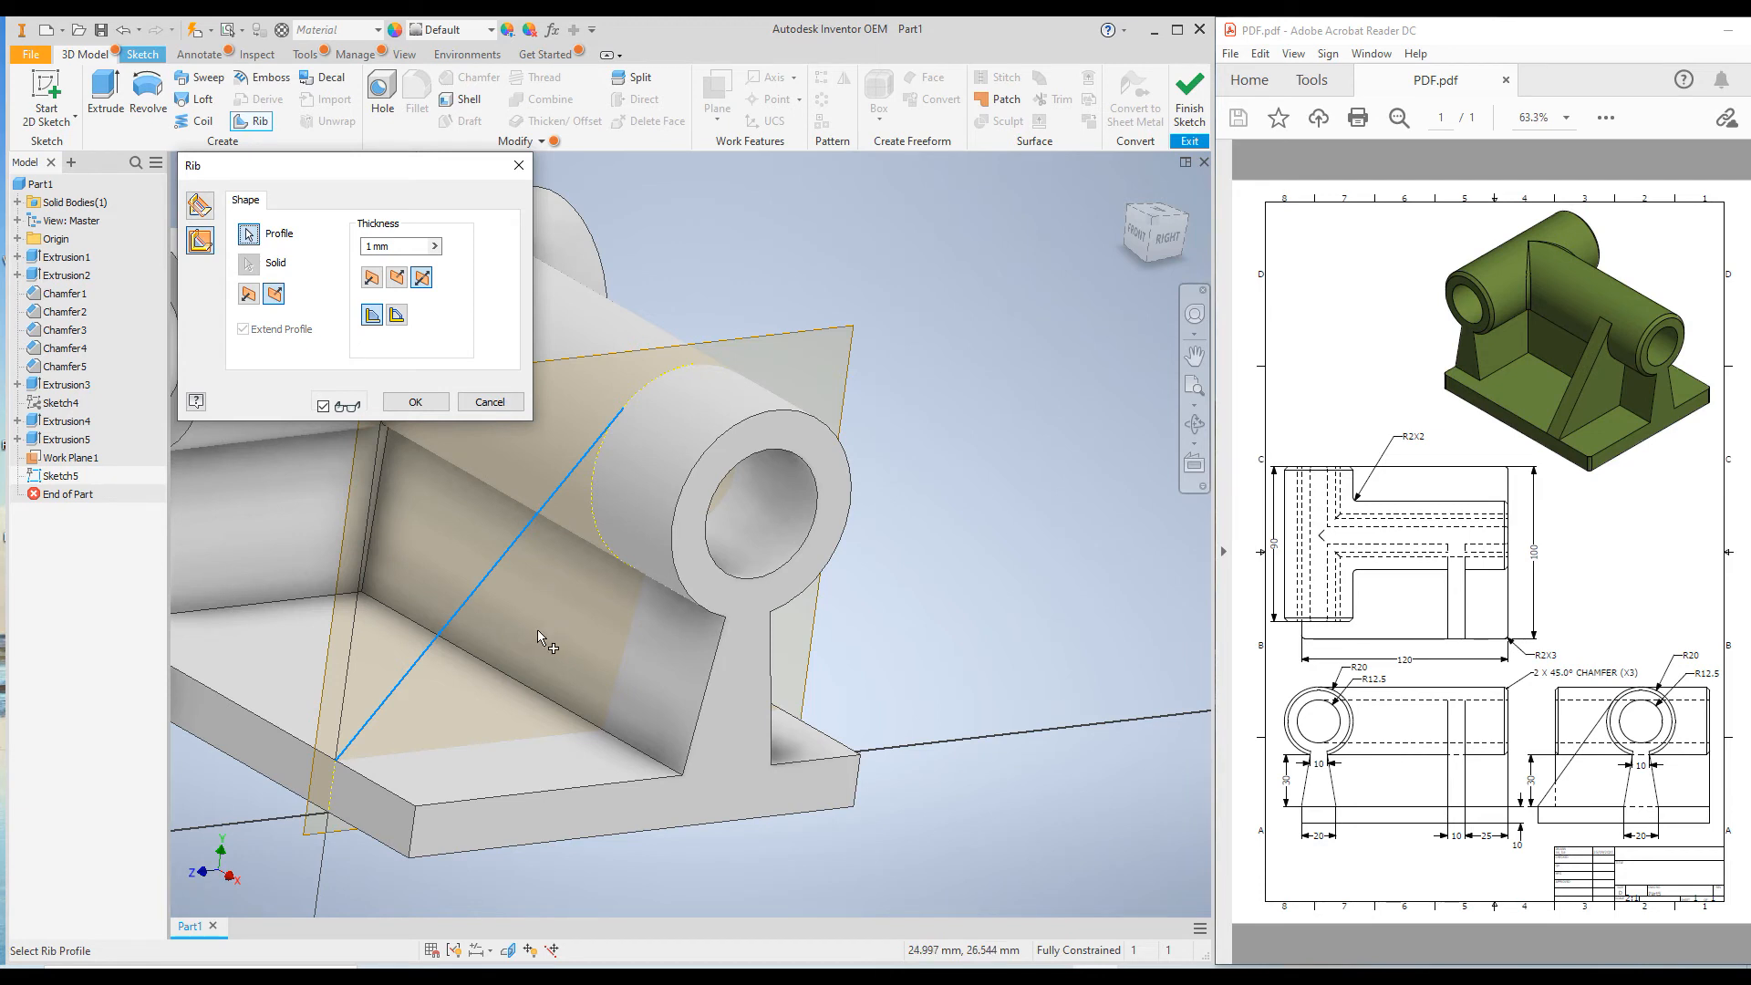
pyautogui.click(276, 294)
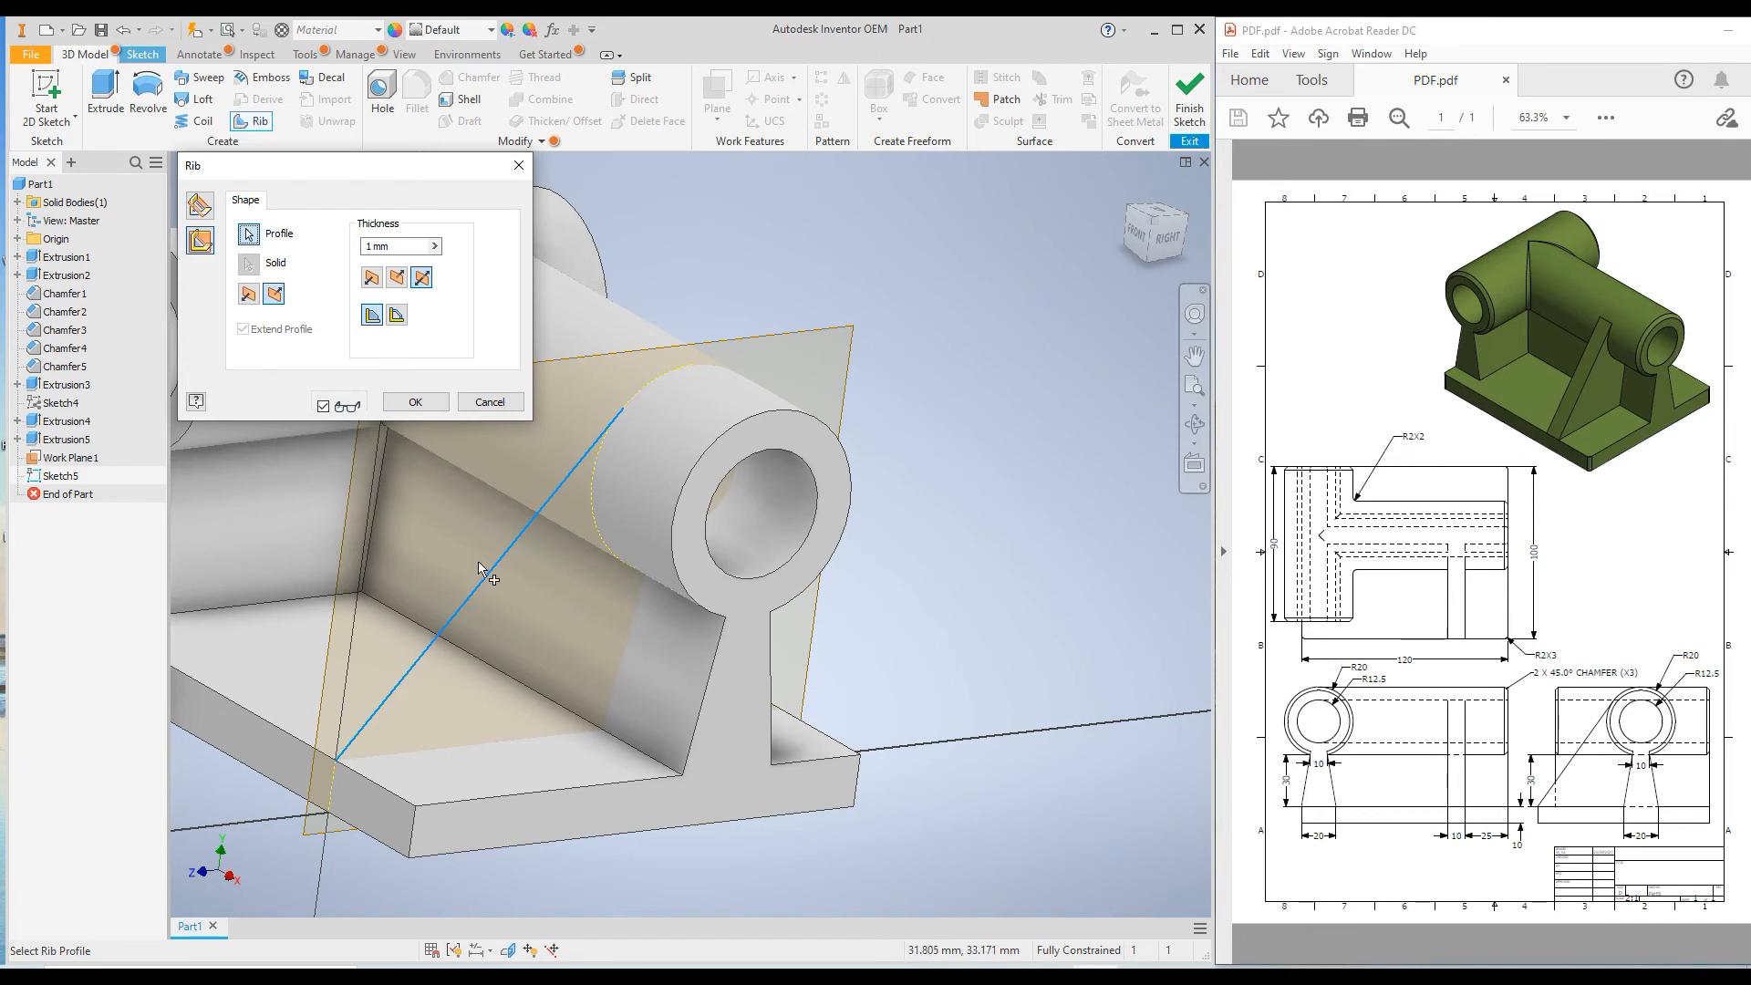
pyautogui.click(248, 295)
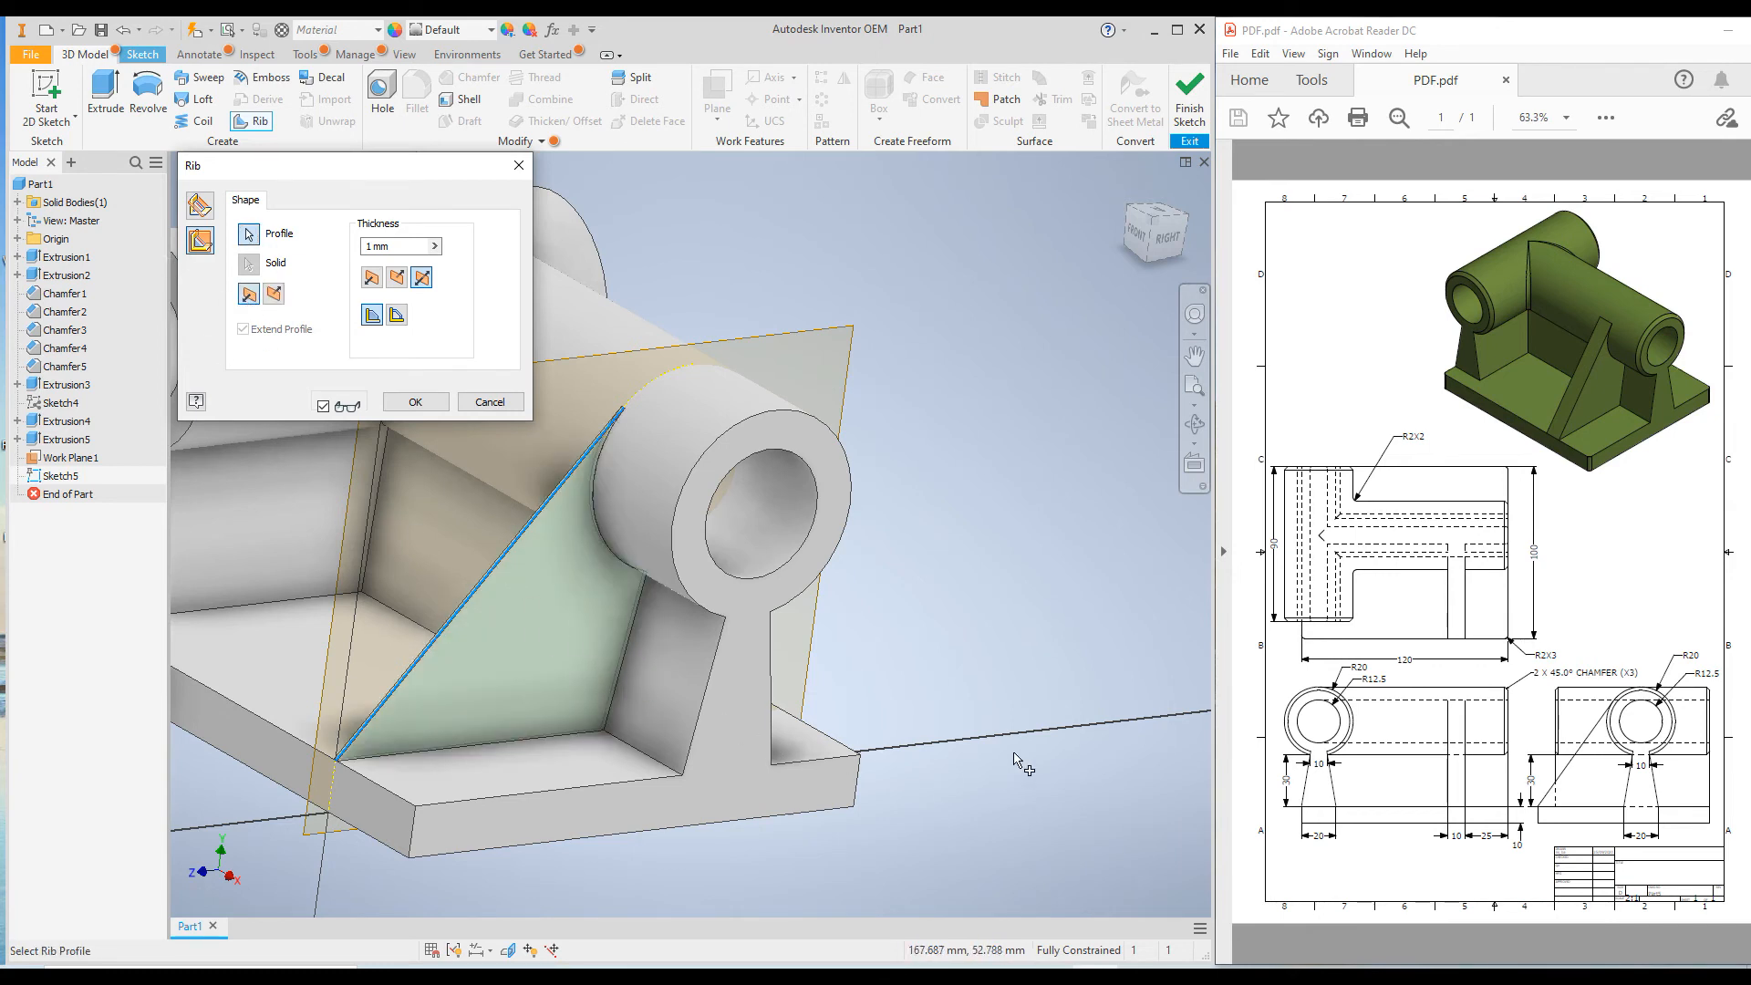
# Create the rib with a 10 mm thickness applied only to the side of the sketch plane facing away from the cylinder's end face.
pyautogui.scroll(-5, 1014, 757)
pyautogui.keyDown('shift'); pyautogui.moveTo(604, 607); pyautogui.dragTo(639, 666, button='middle'); pyautogui.keyUp('shift')
pyautogui.scroll(6, 862, 651)
pyautogui.scroll(-4, 917, 584)
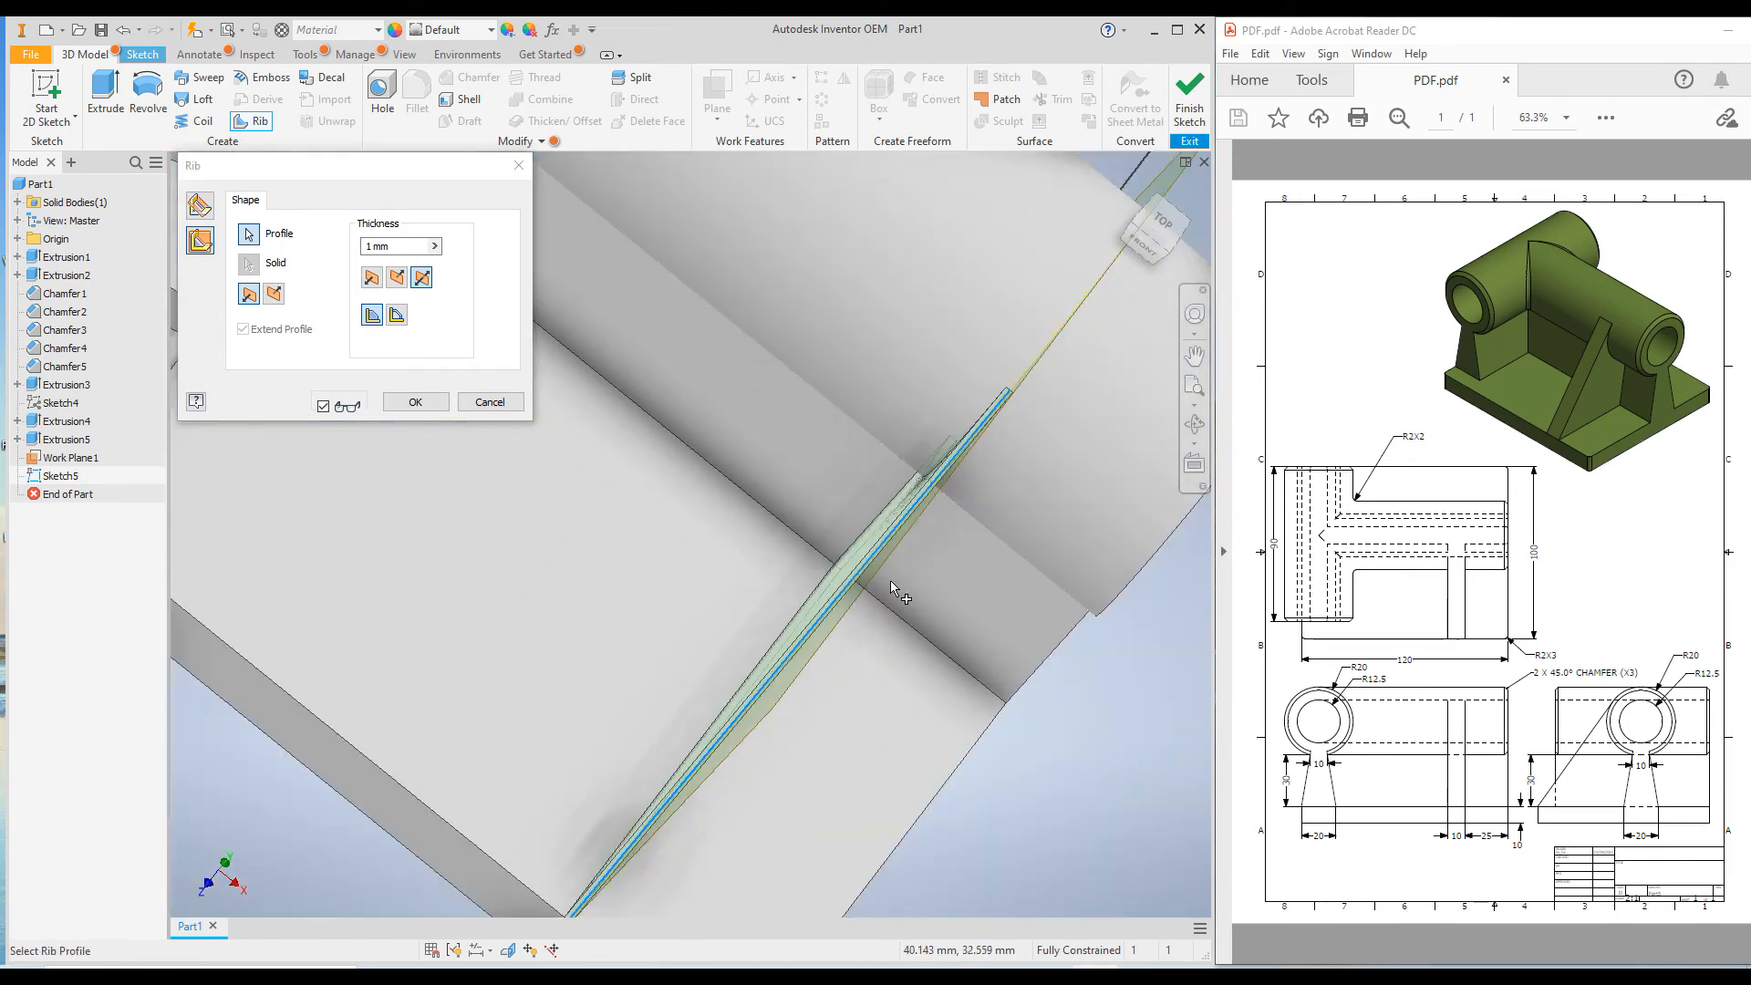
pyautogui.click(371, 278)
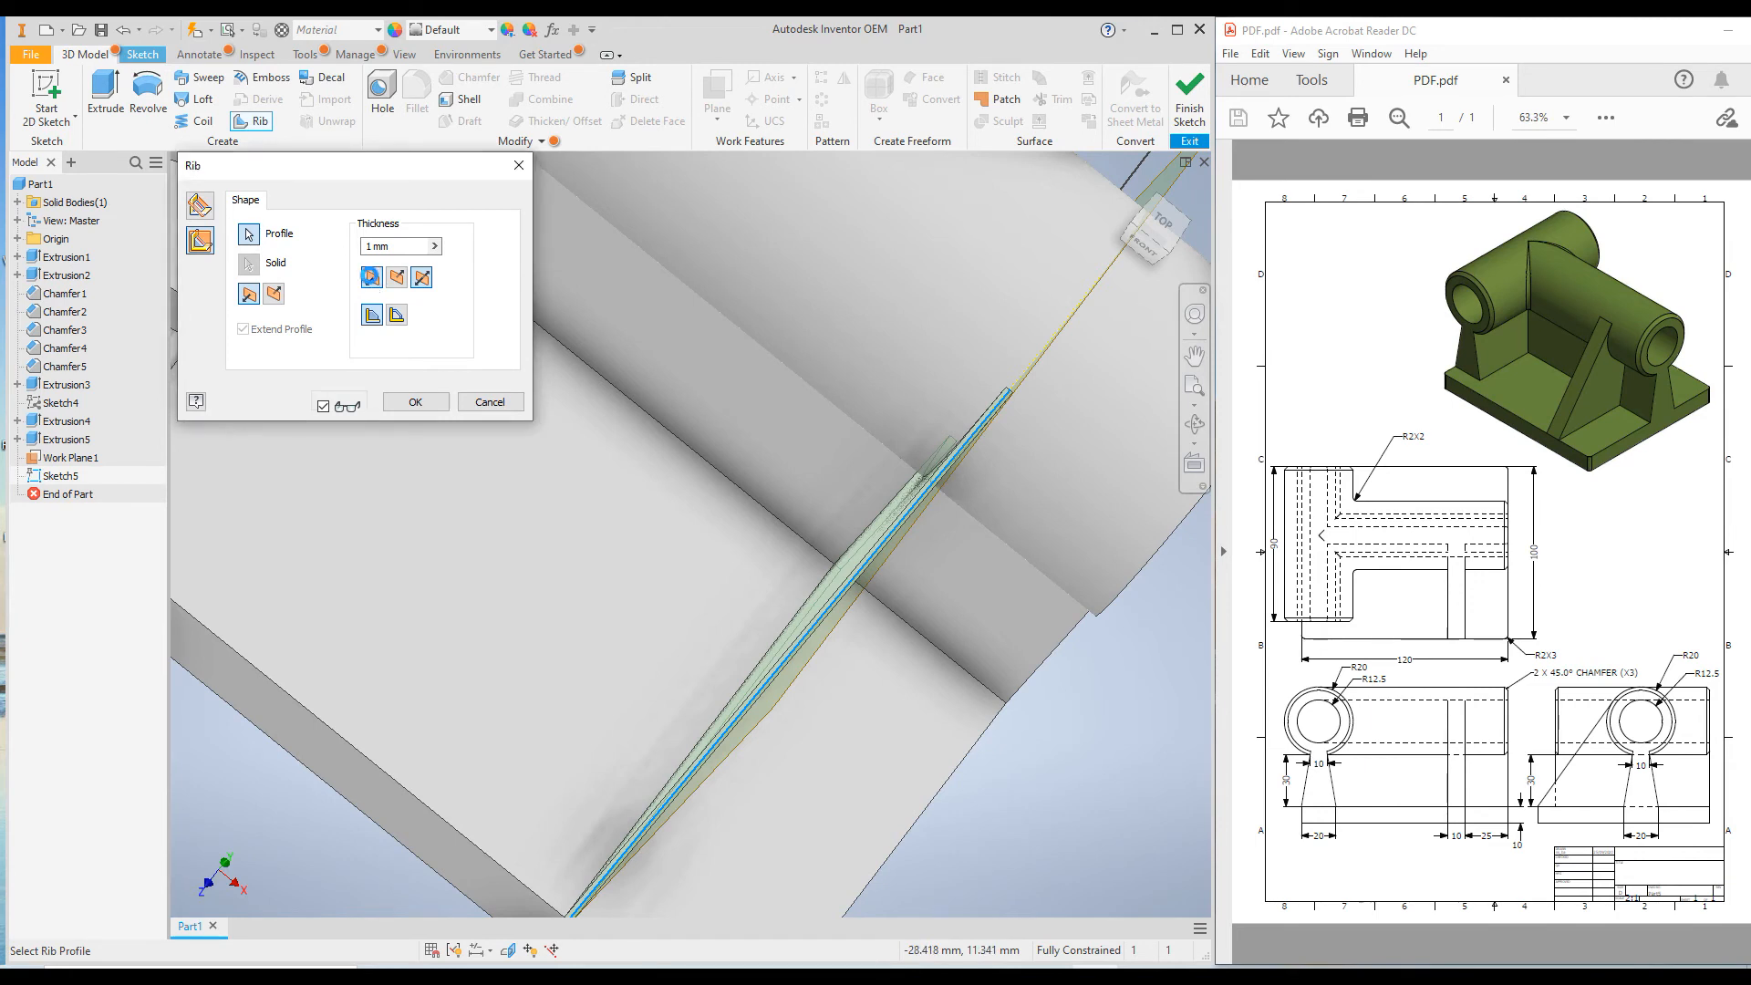
pyautogui.click(396, 277)
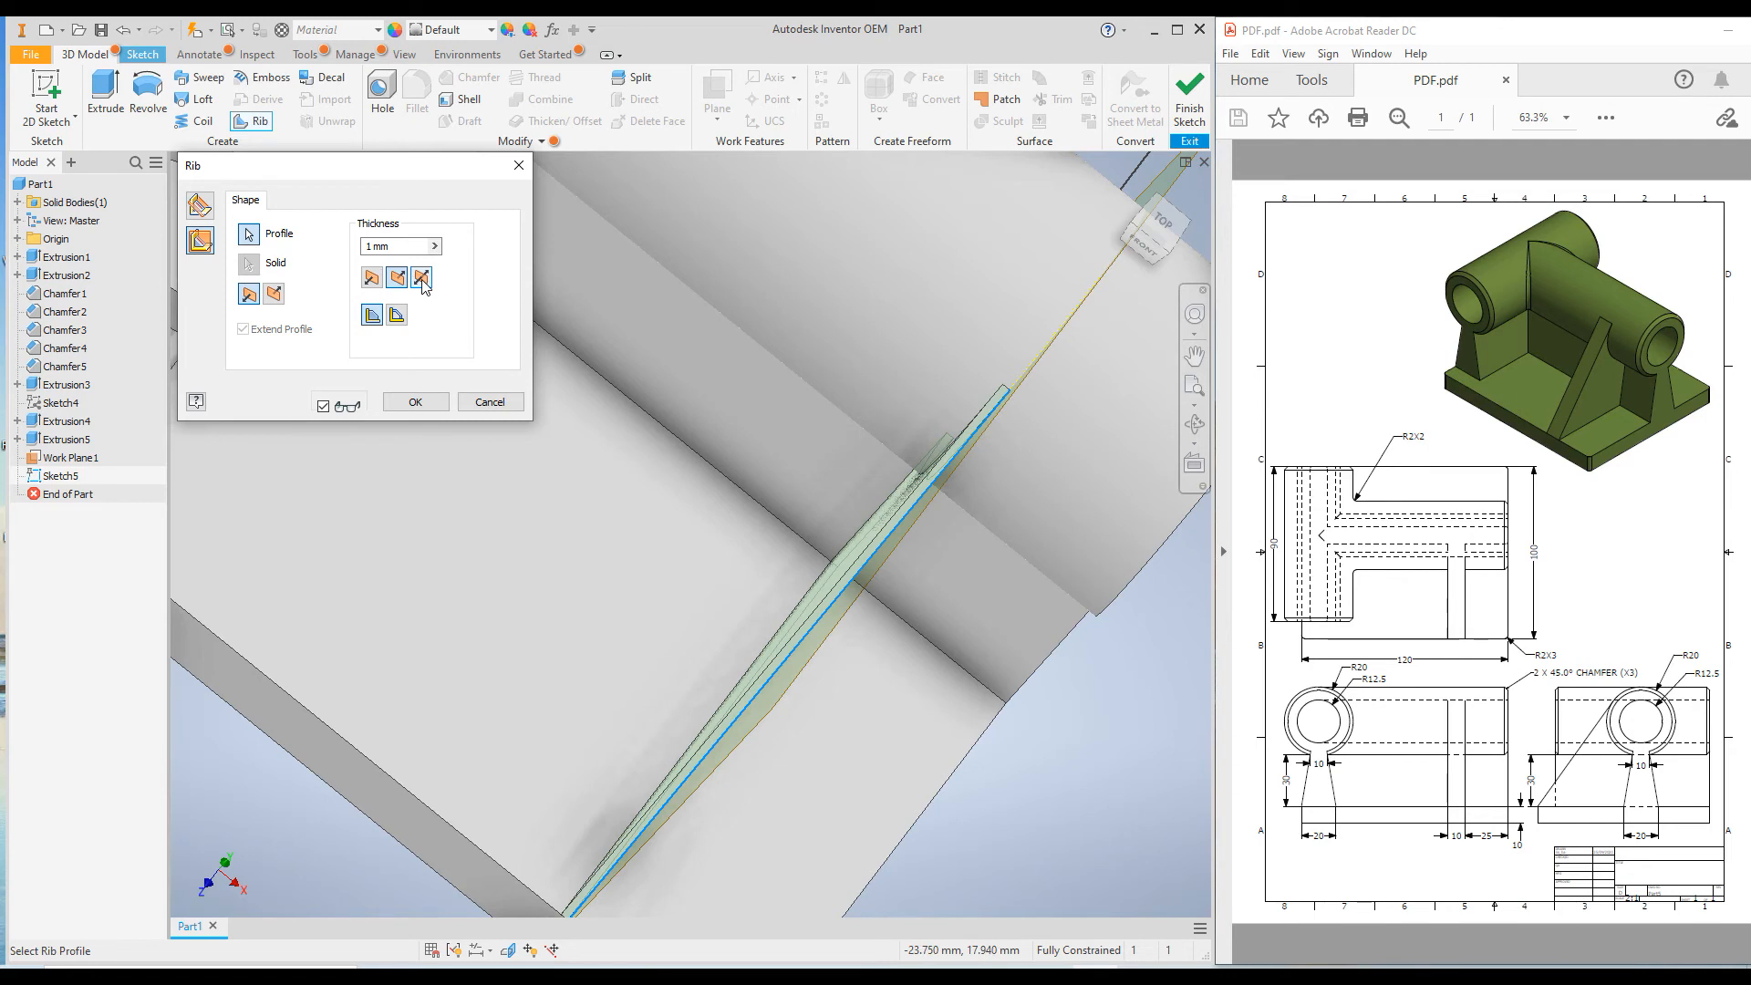
pyautogui.click(422, 278)
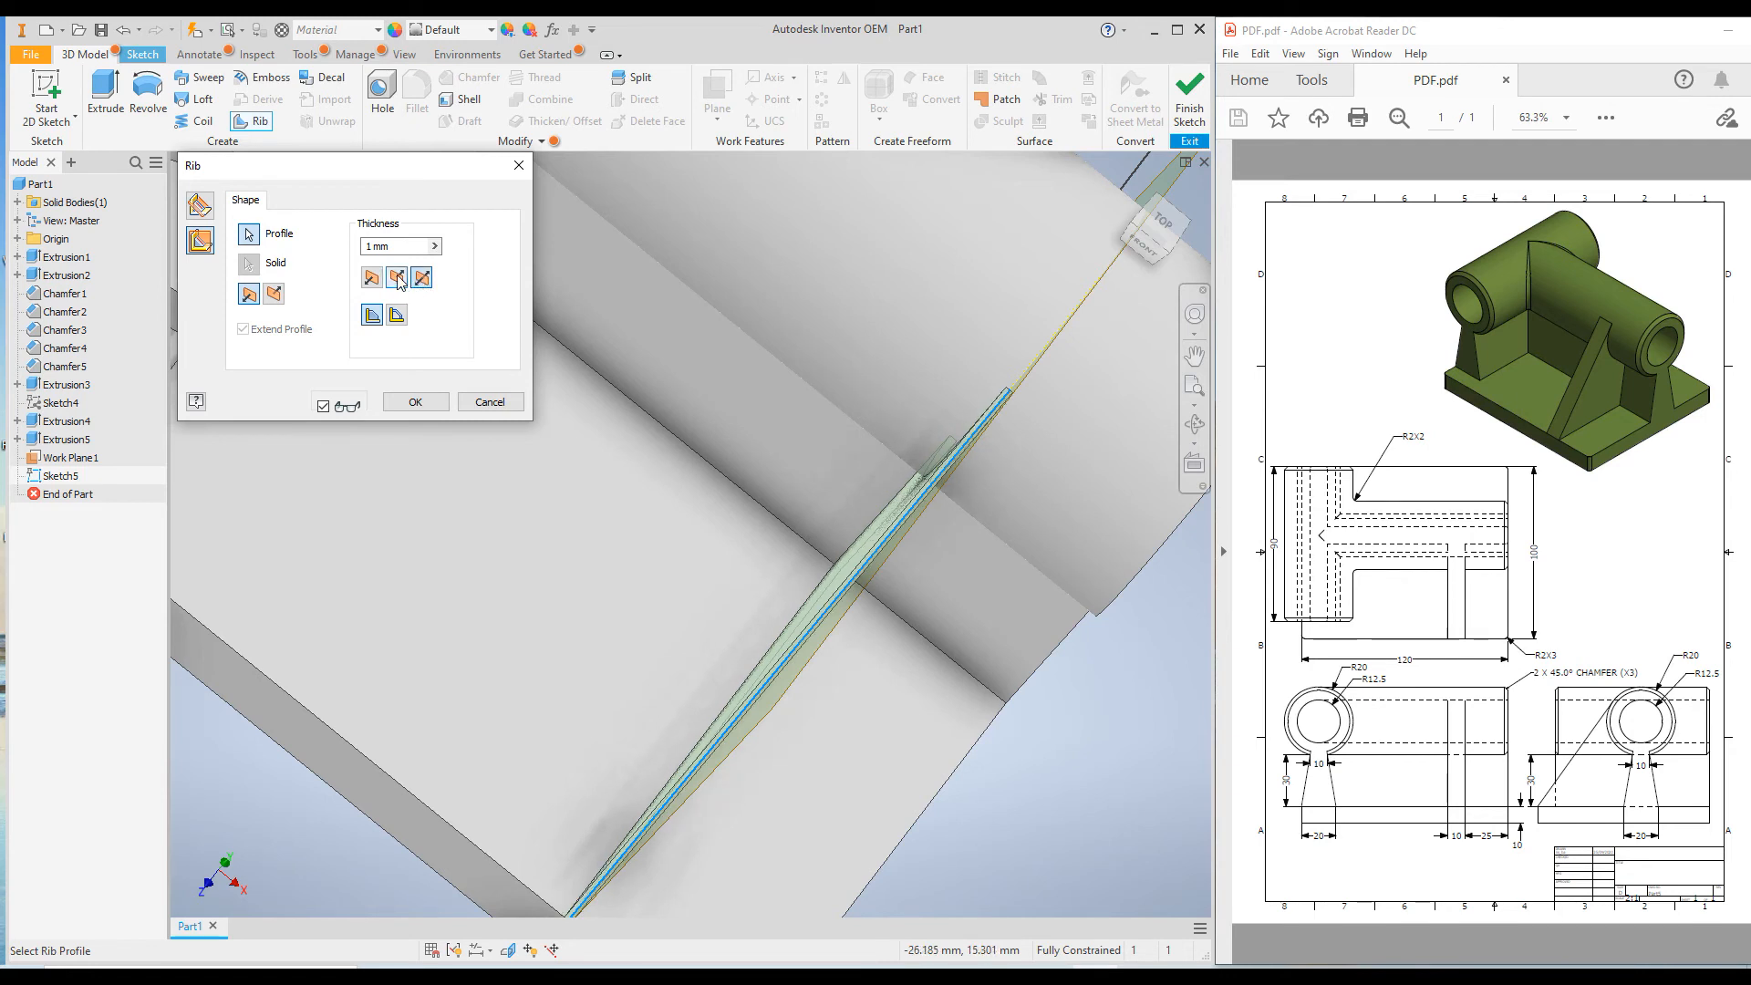
pyautogui.click(397, 279)
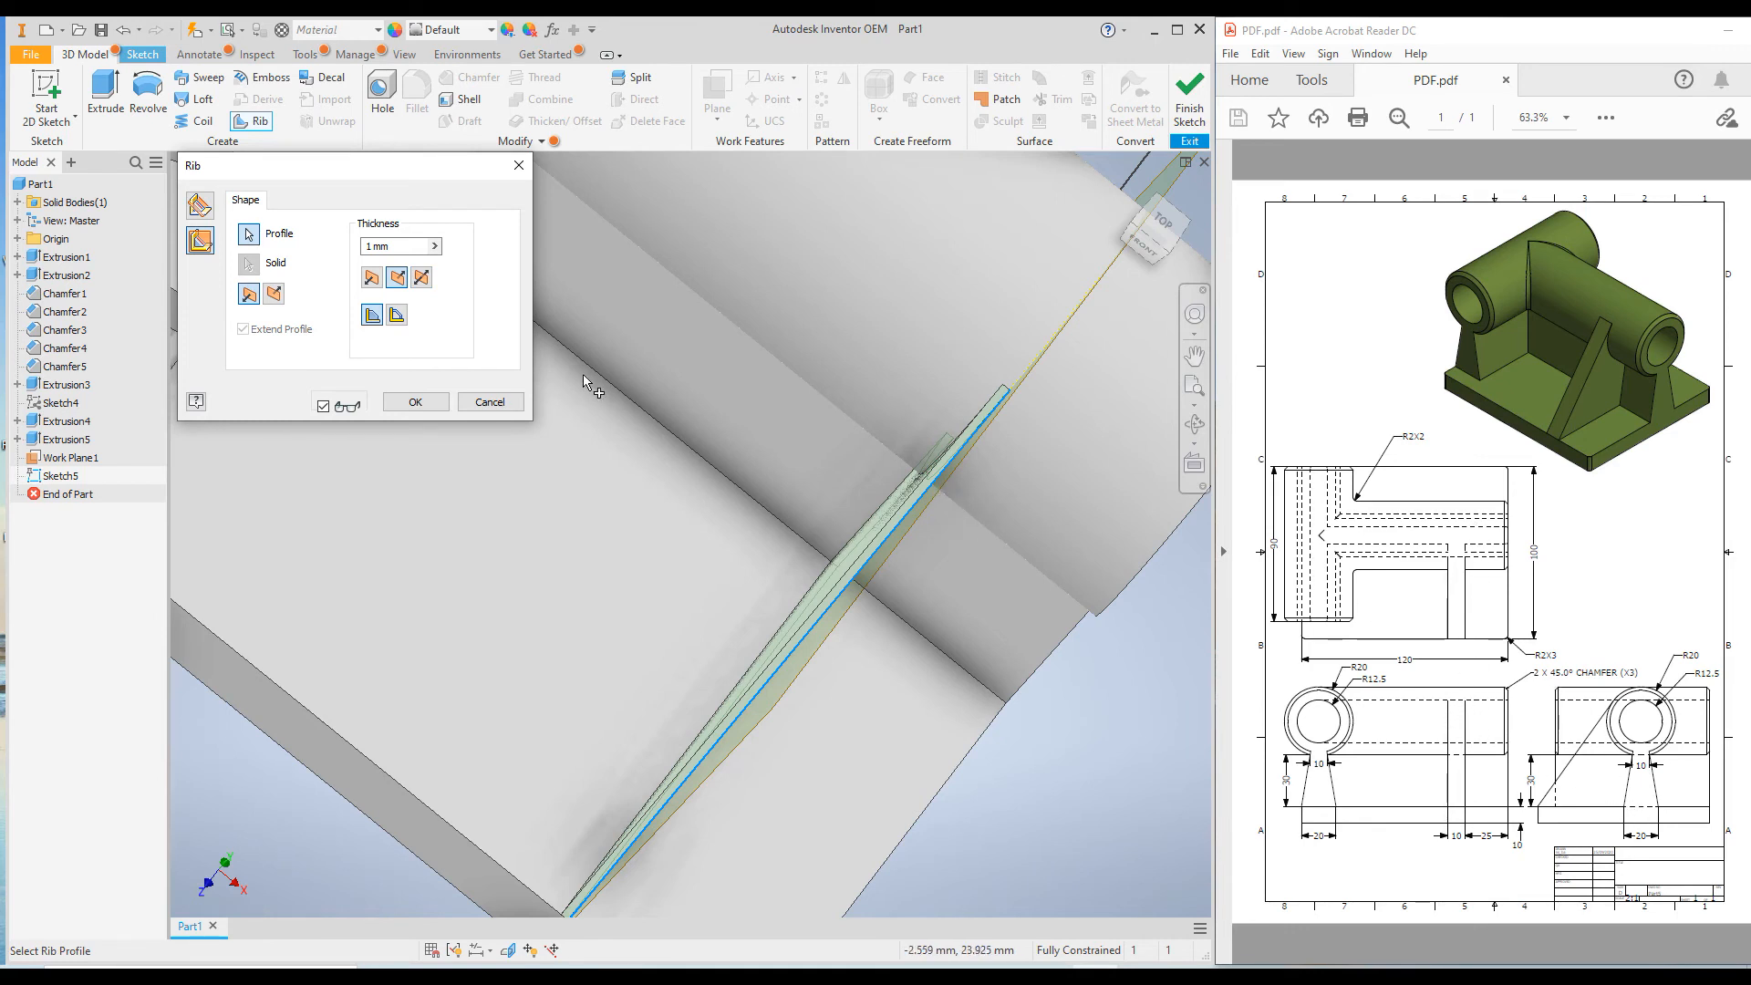
pyautogui.moveTo(395, 246); pyautogui.dragTo(315, 245)
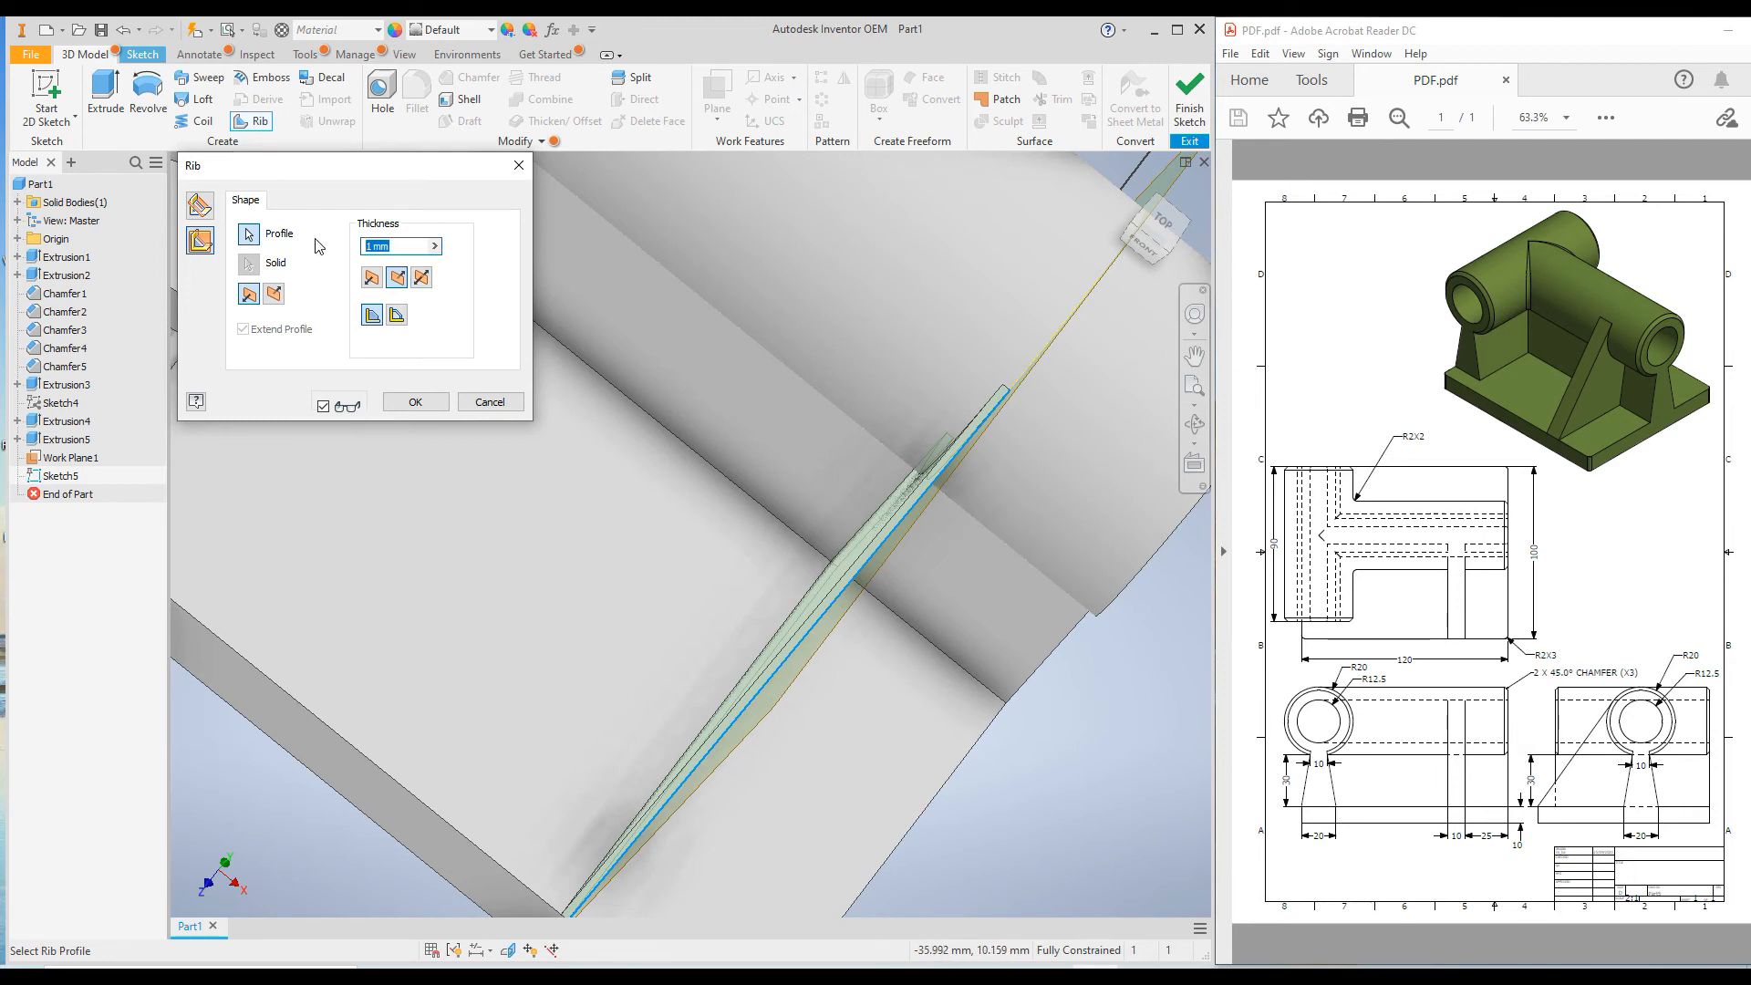
pyautogui.write('10')
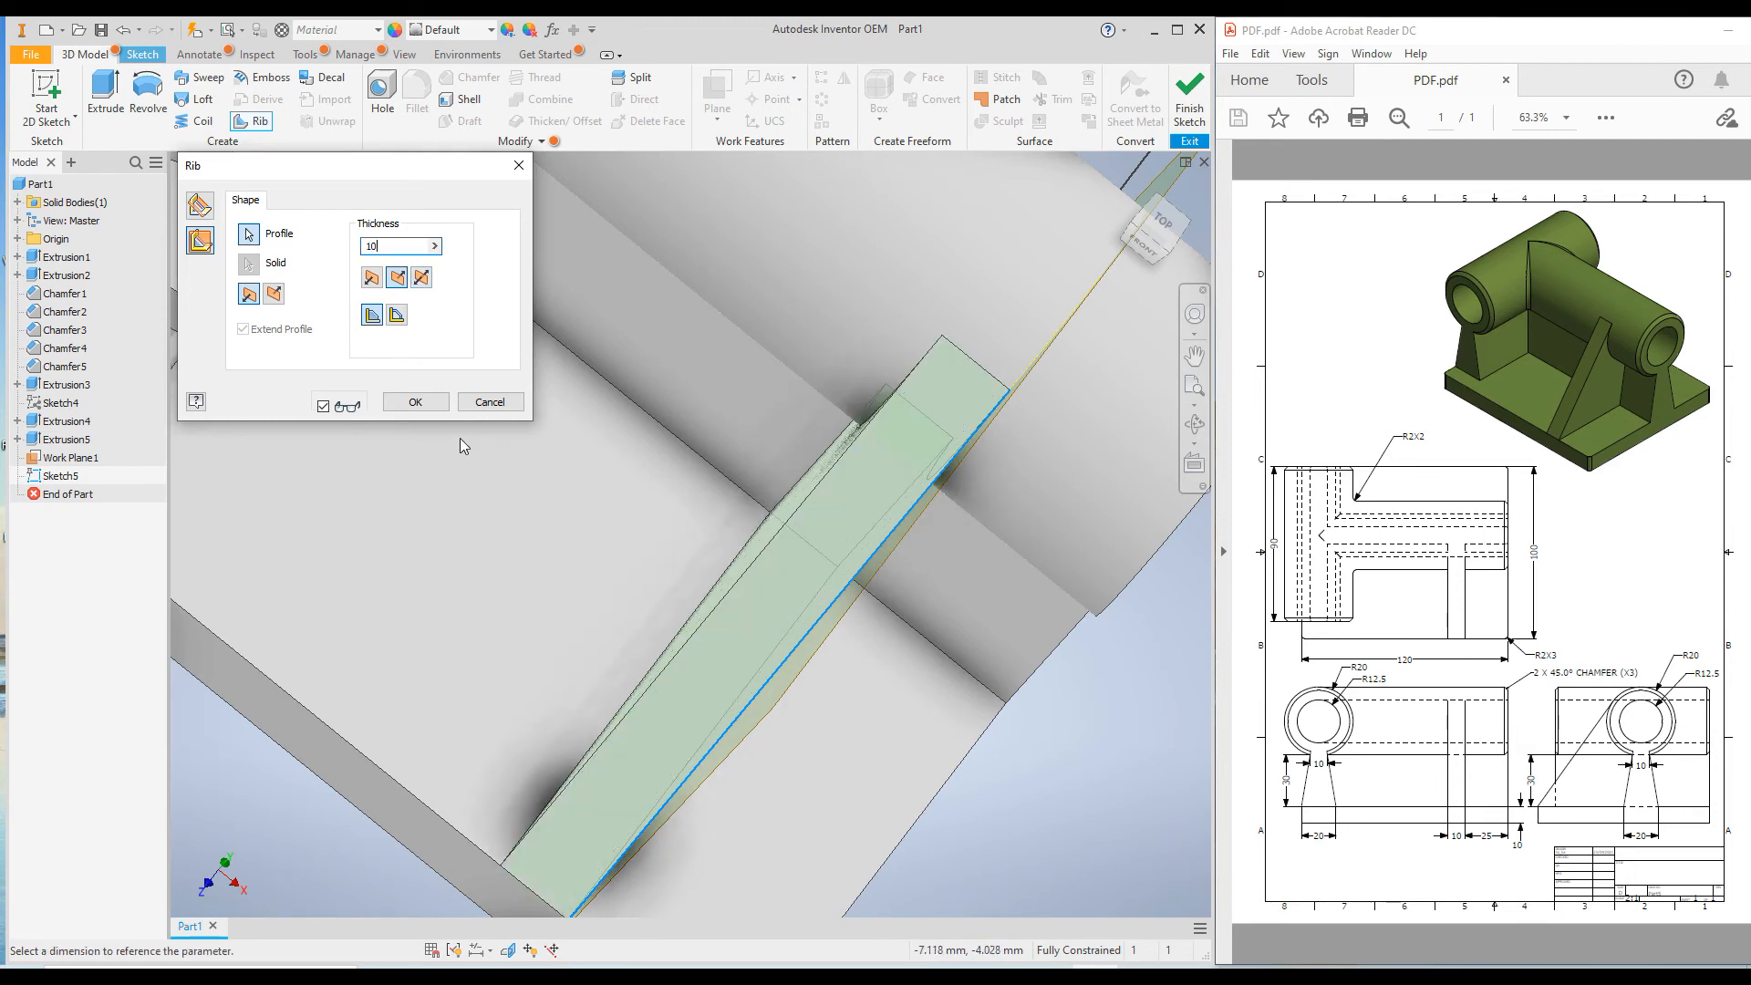
pyautogui.click(414, 402)
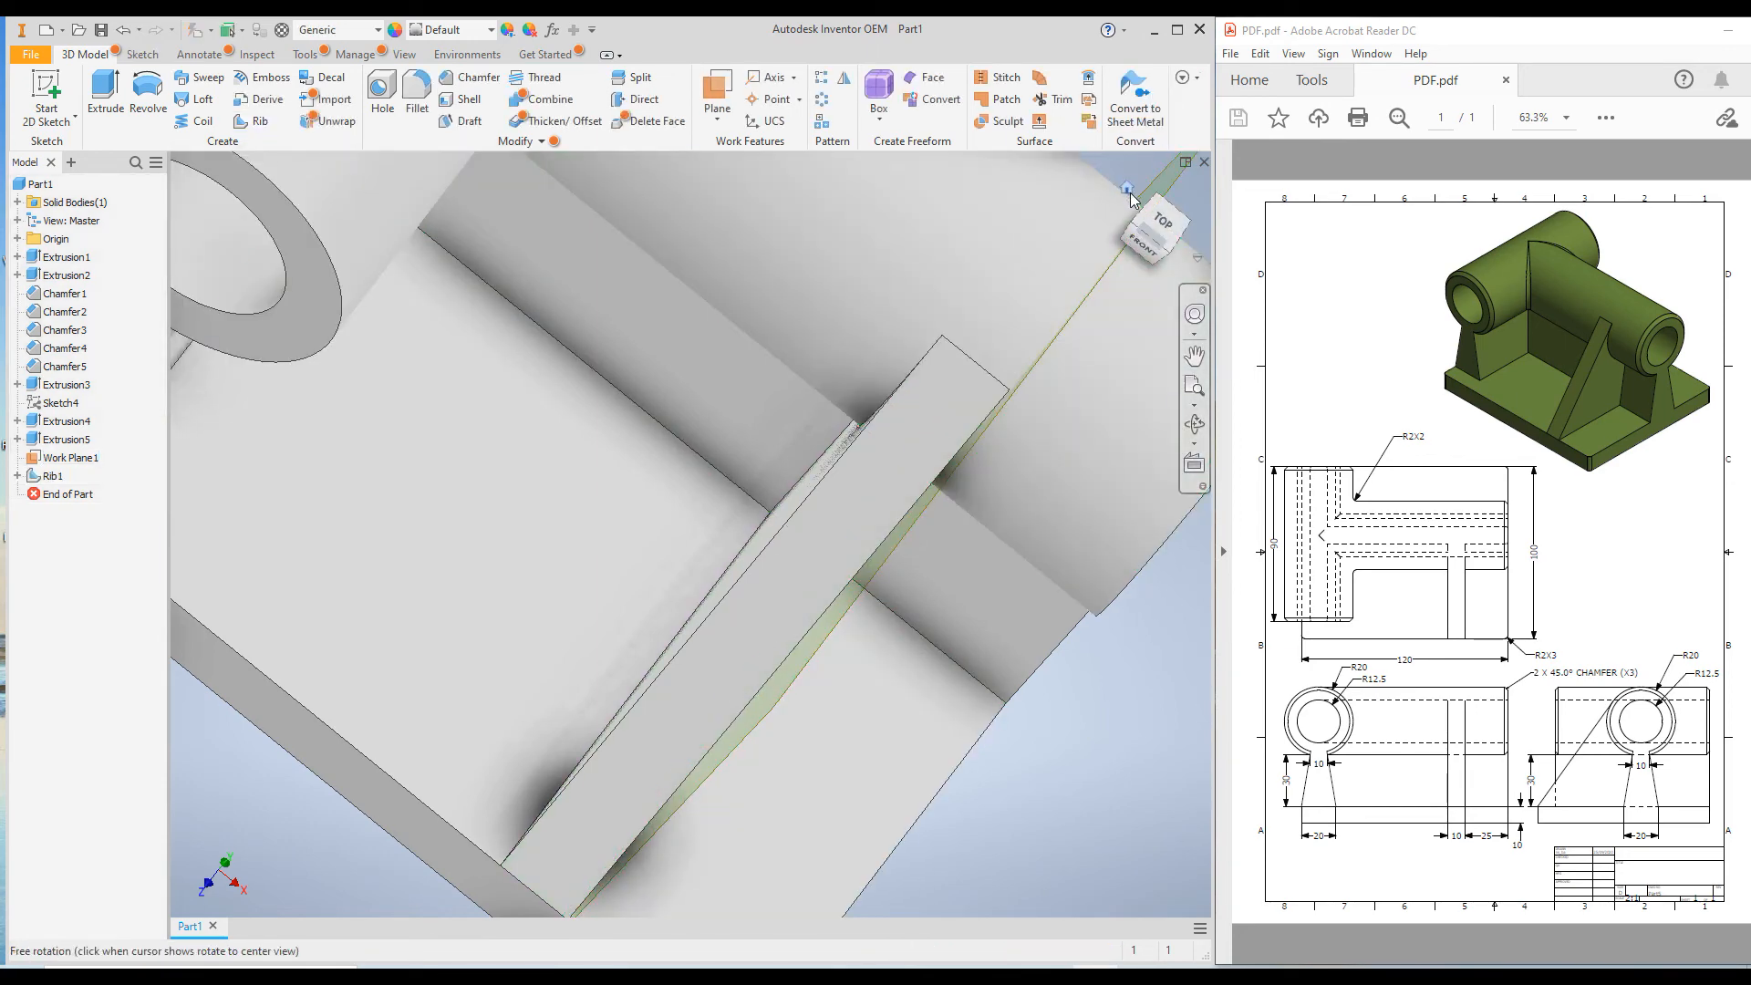
# Turn off the visibility of the offset work plane at the rib.
pyautogui.click(1130, 188)
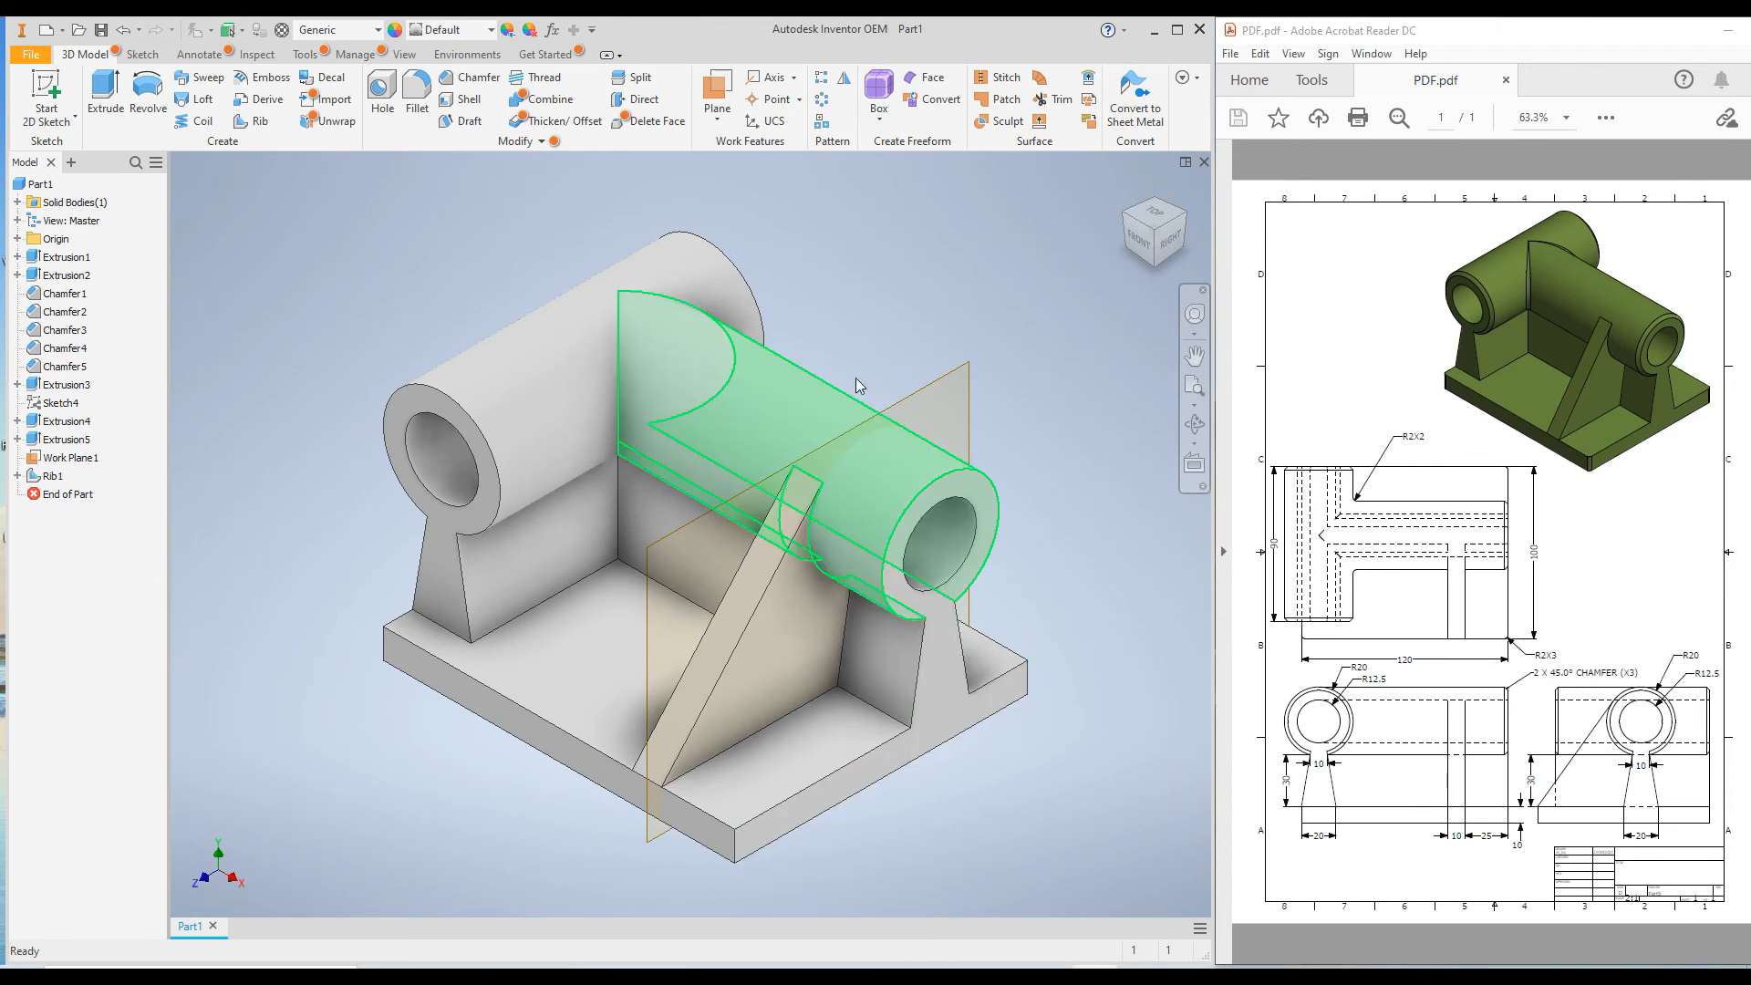
pyautogui.rightClick(923, 390)
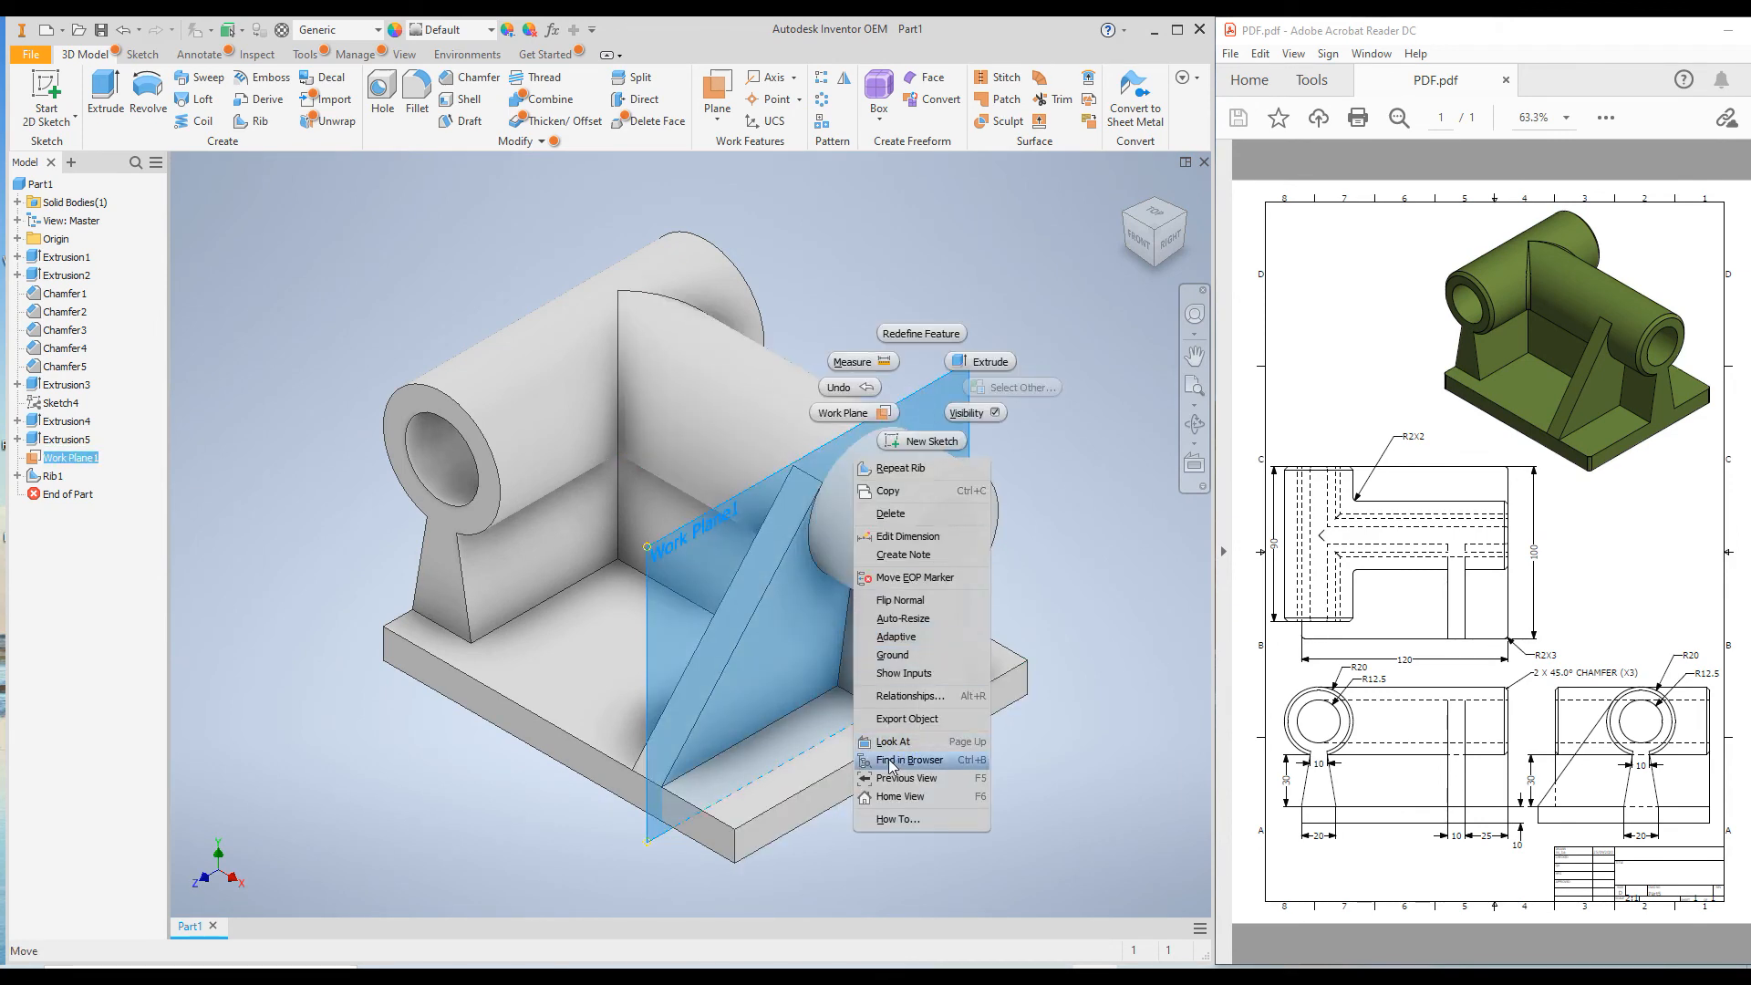
pyautogui.click(975, 415)
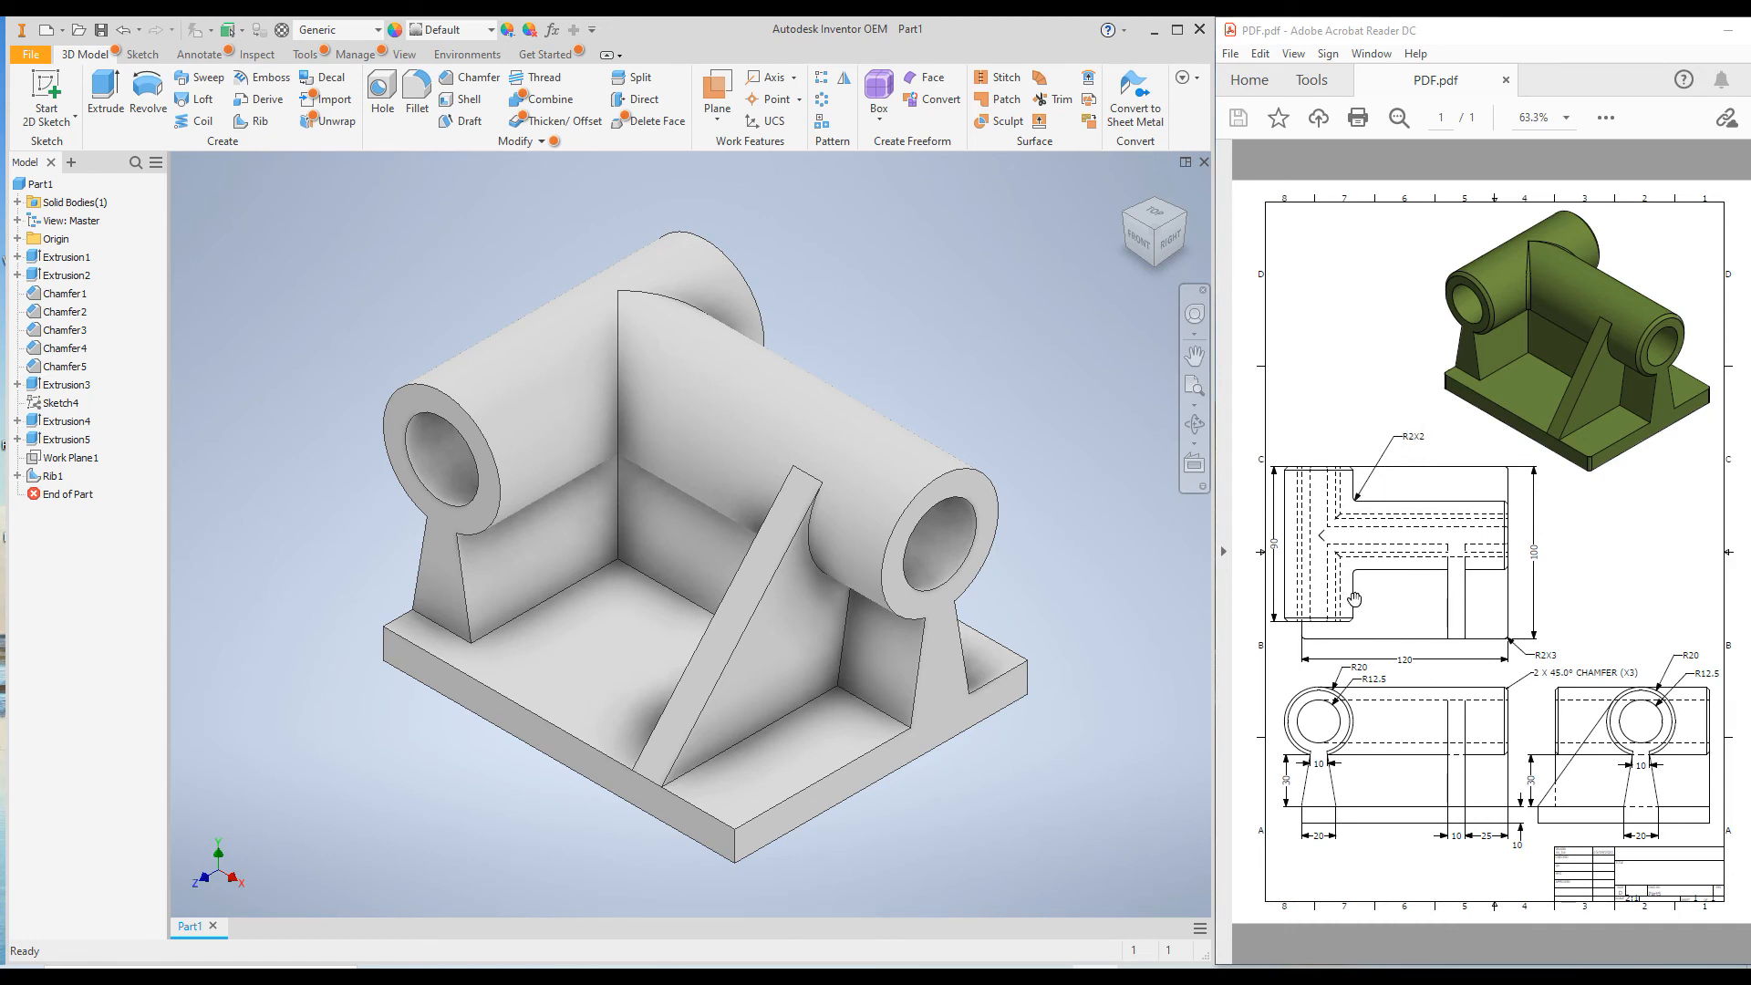
# Fillet the base plate's vertical corner edges and the intersection edge between the two cylinders with a 2 mm radius.
pyautogui.click(418, 95)
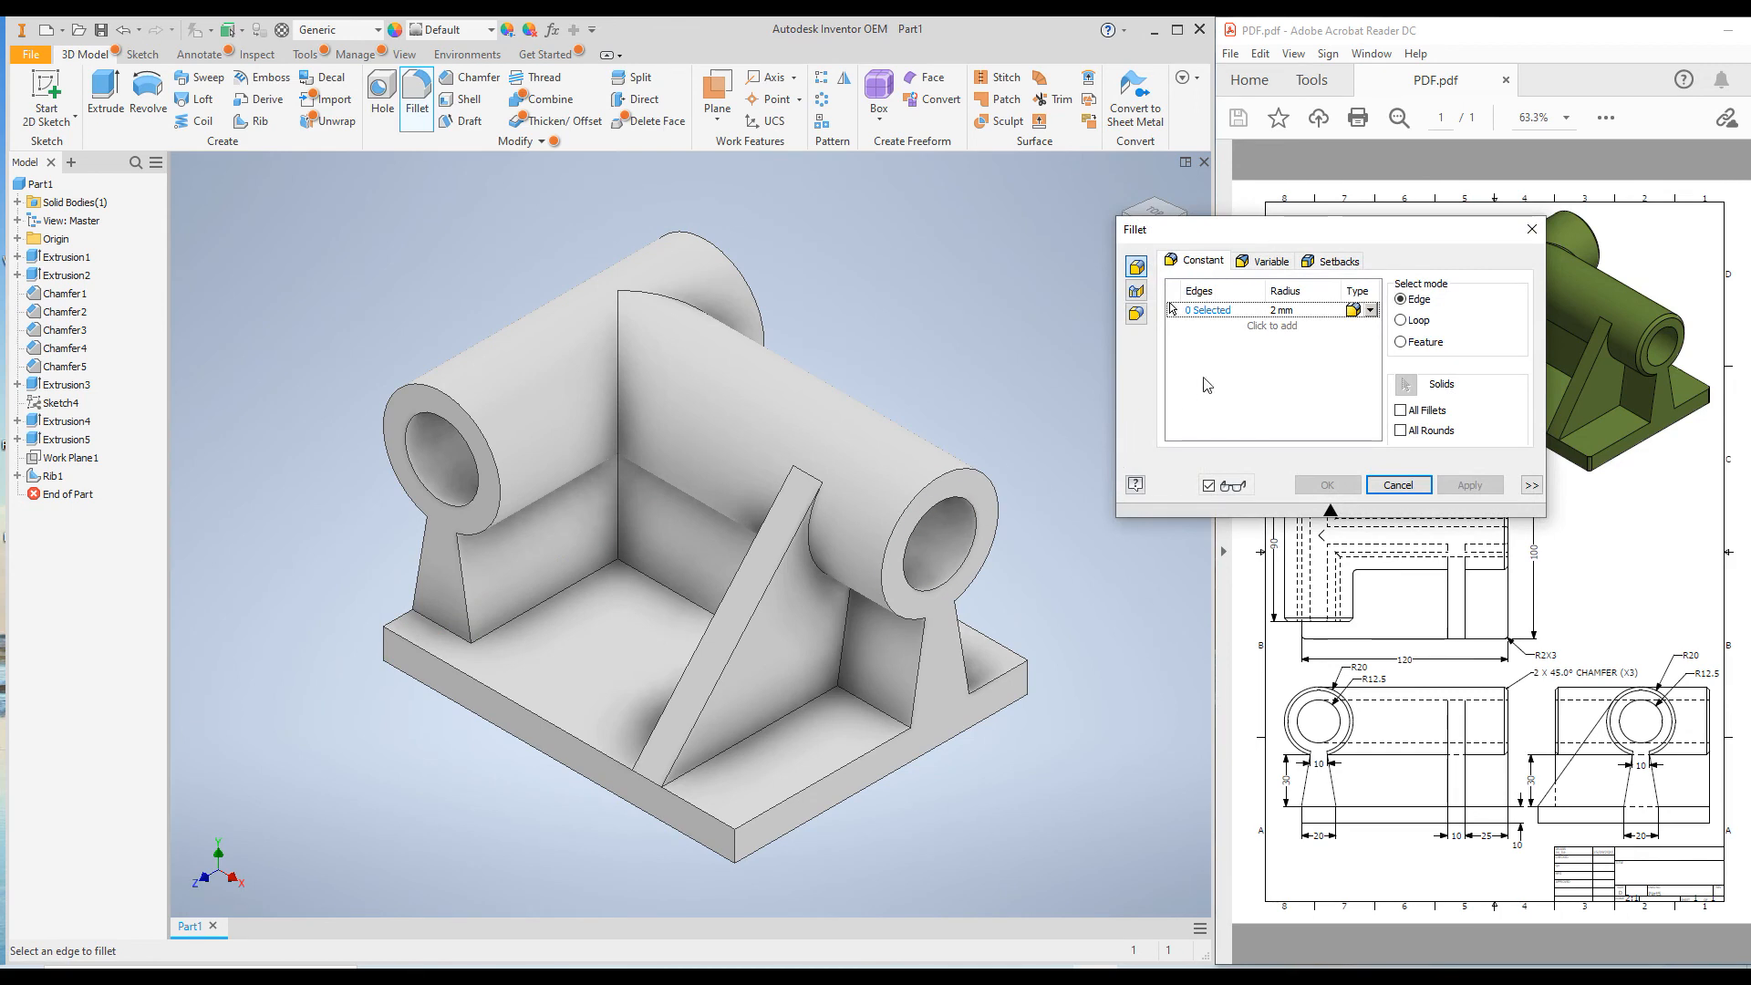
pyautogui.click(382, 643)
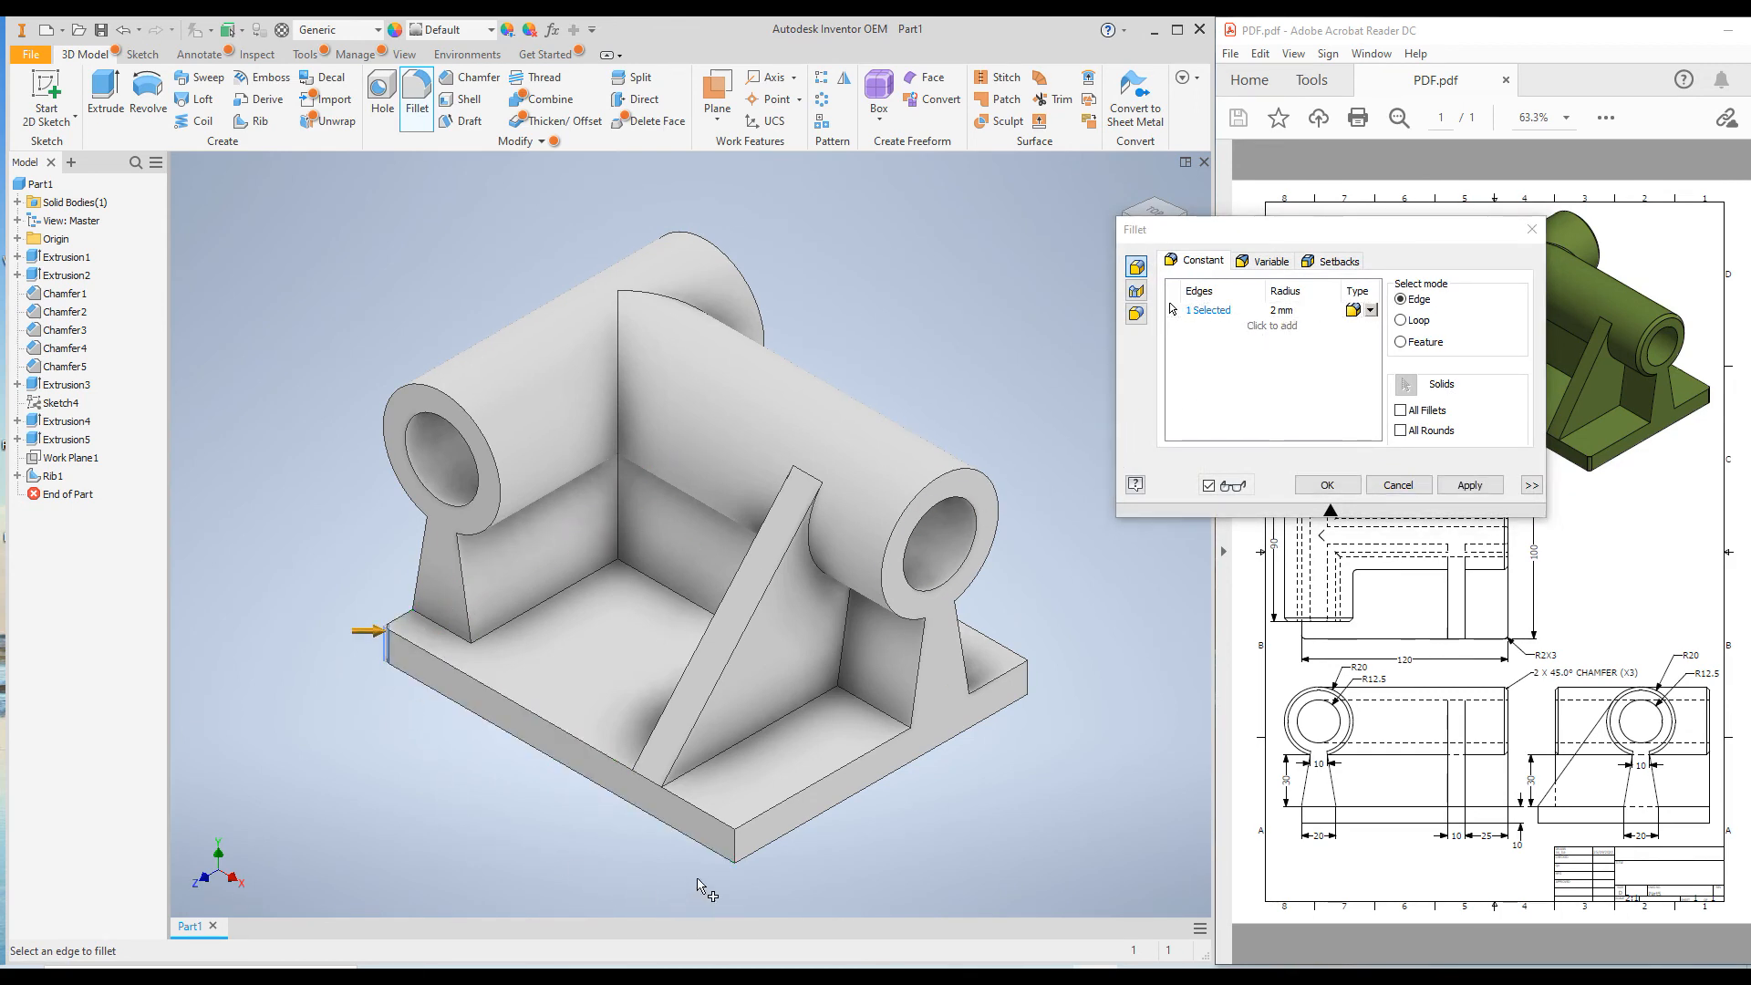
pyautogui.click(734, 850)
pyautogui.click(1025, 682)
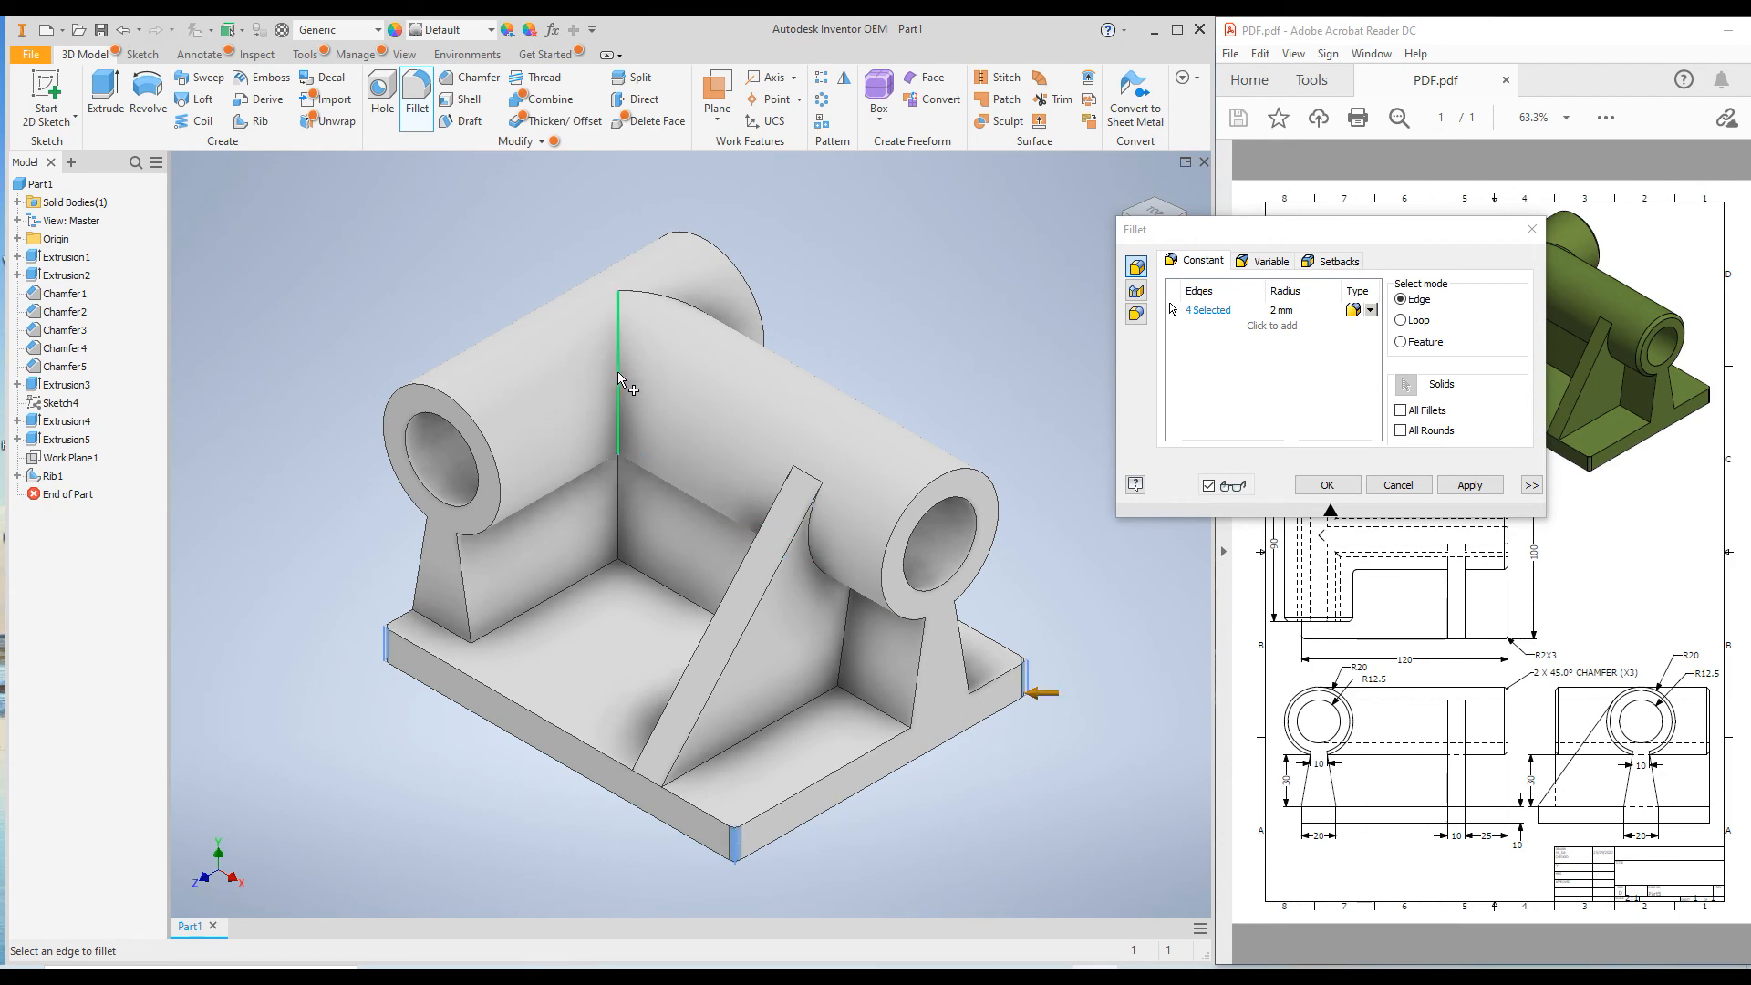
pyautogui.click(725, 328)
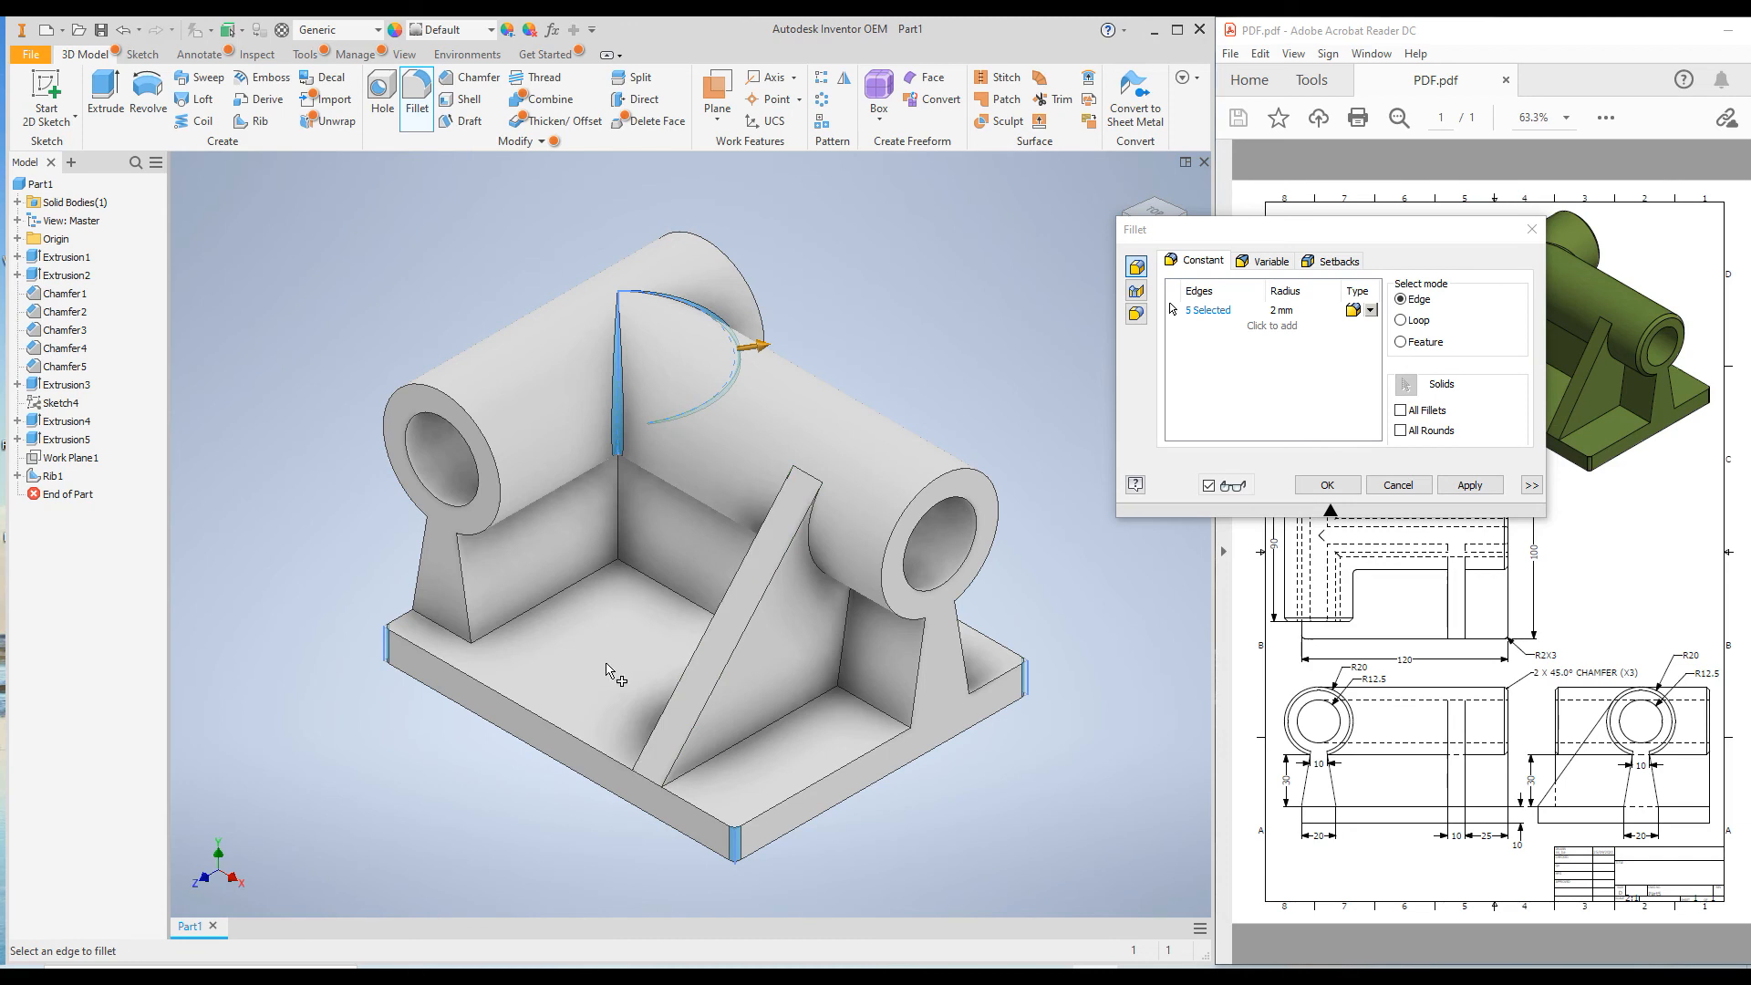
pyautogui.click(1470, 485)
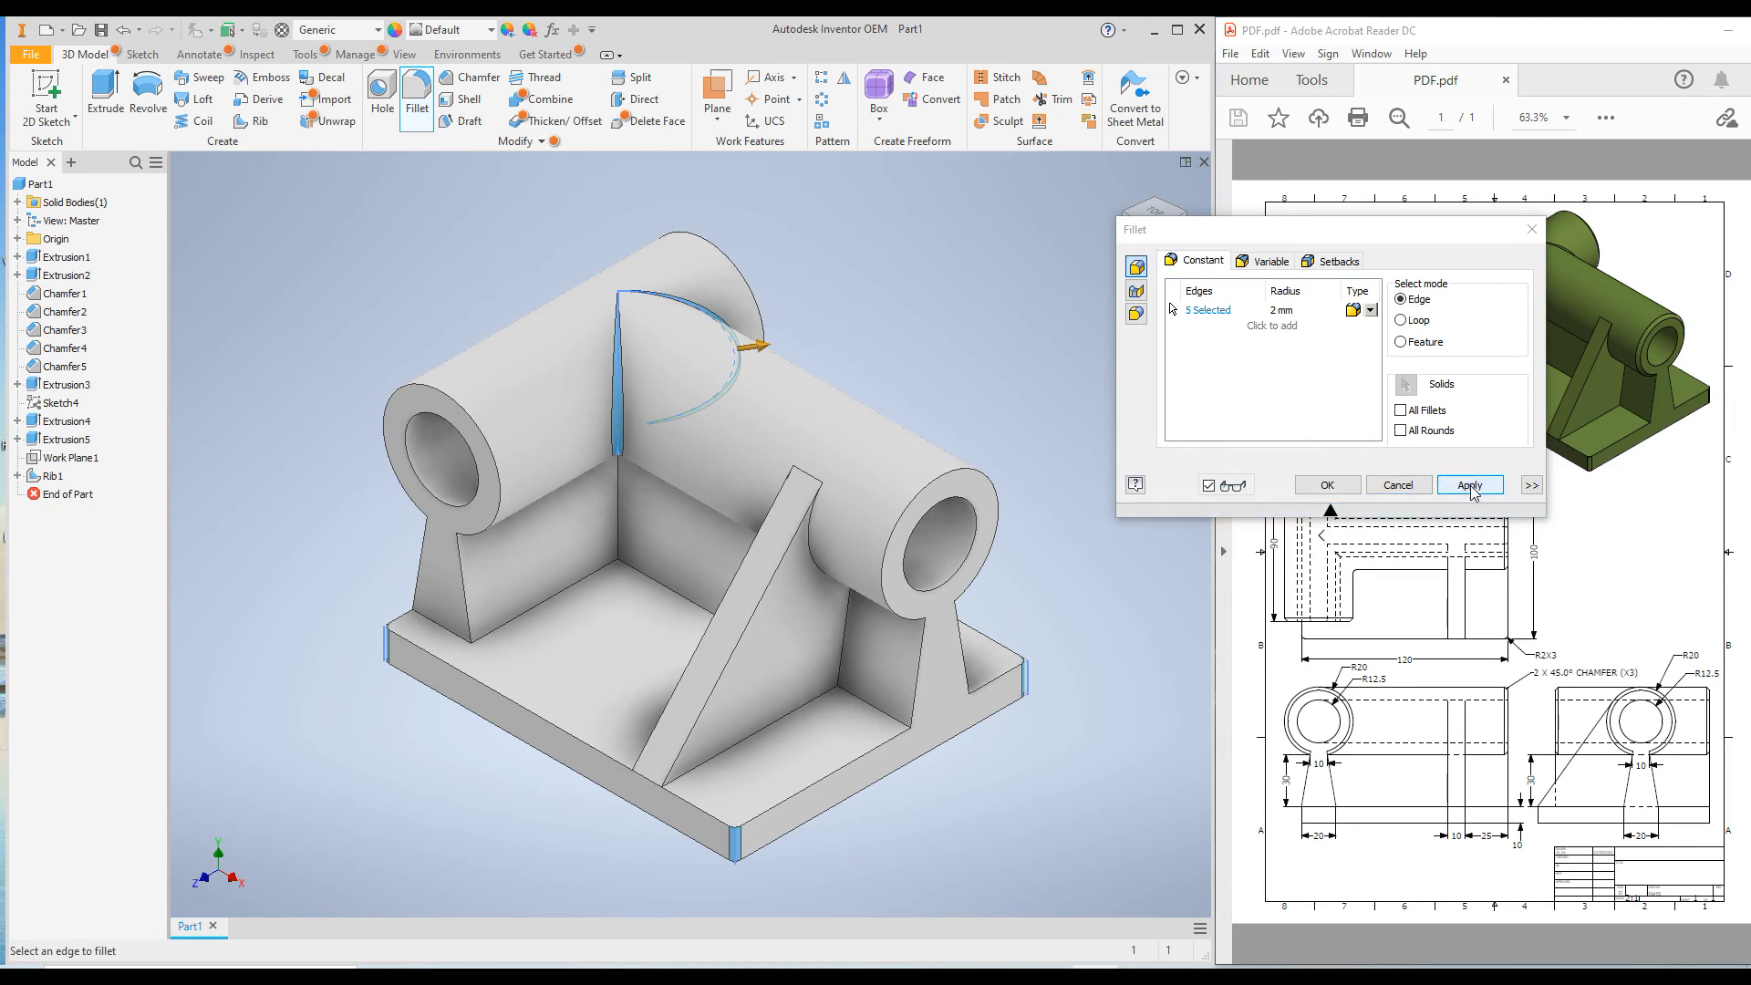
pyautogui.click(1395, 485)
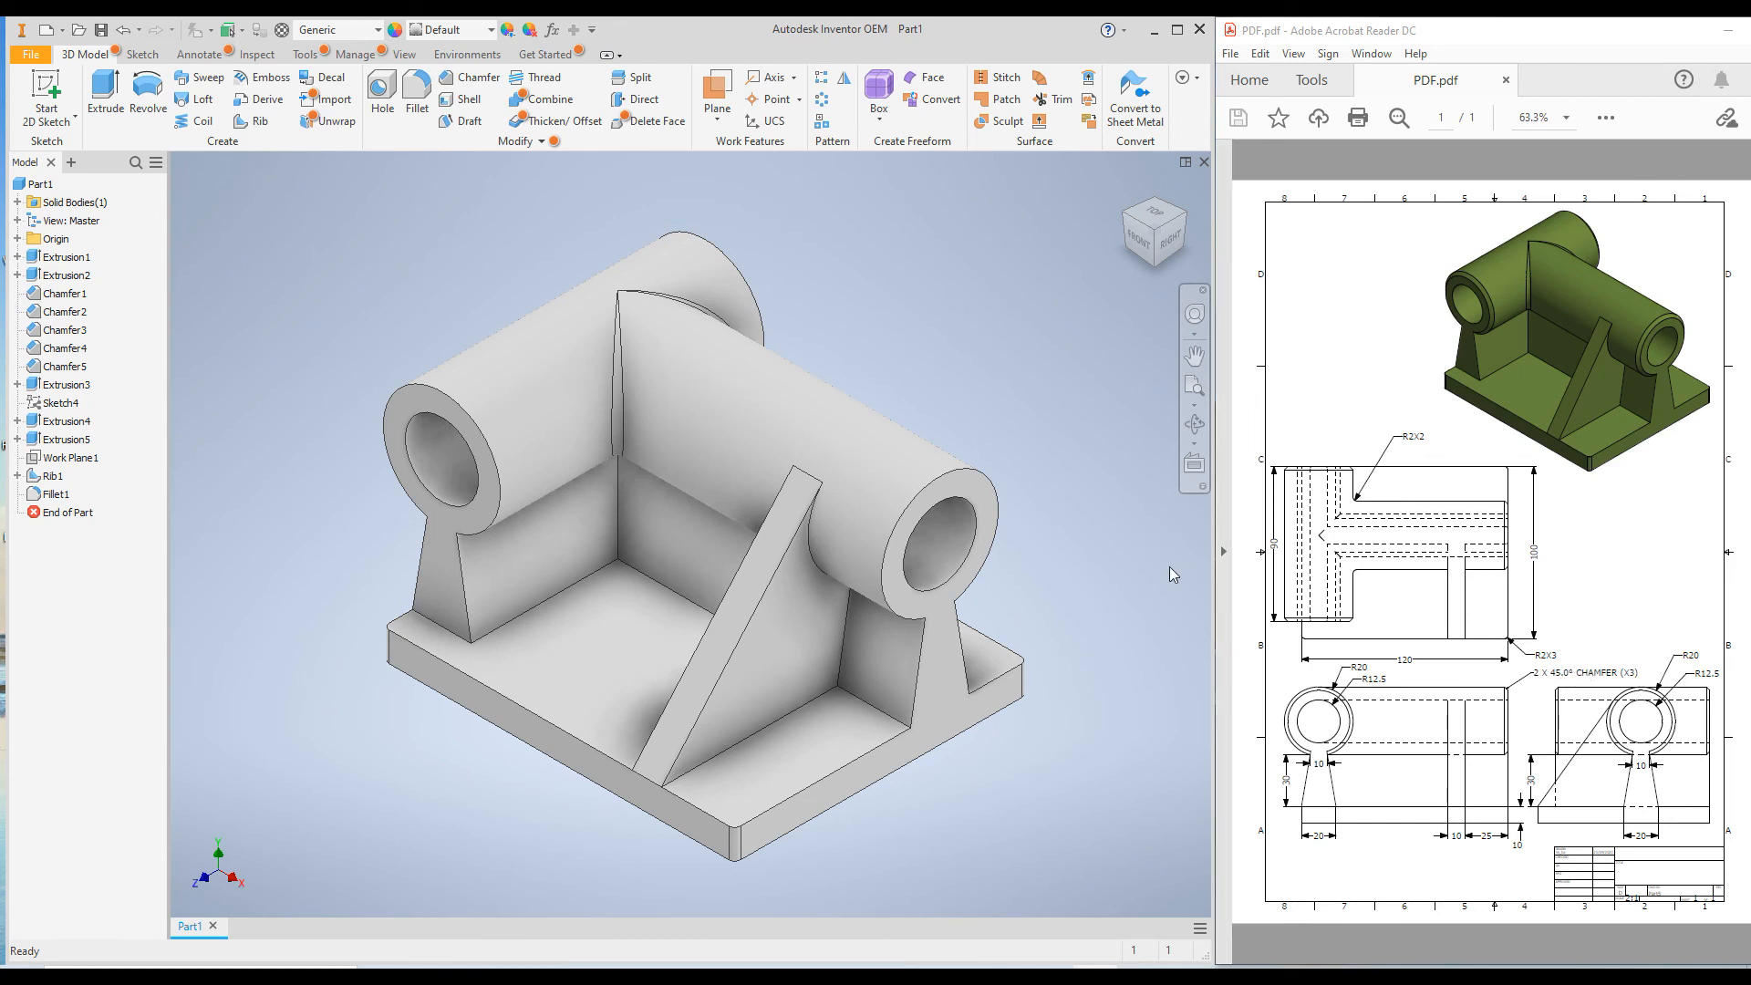
# Chamfer the outer circular edges at the three open cylinder ends with an equal distance of 2 mm.
pyautogui.click(456, 78)
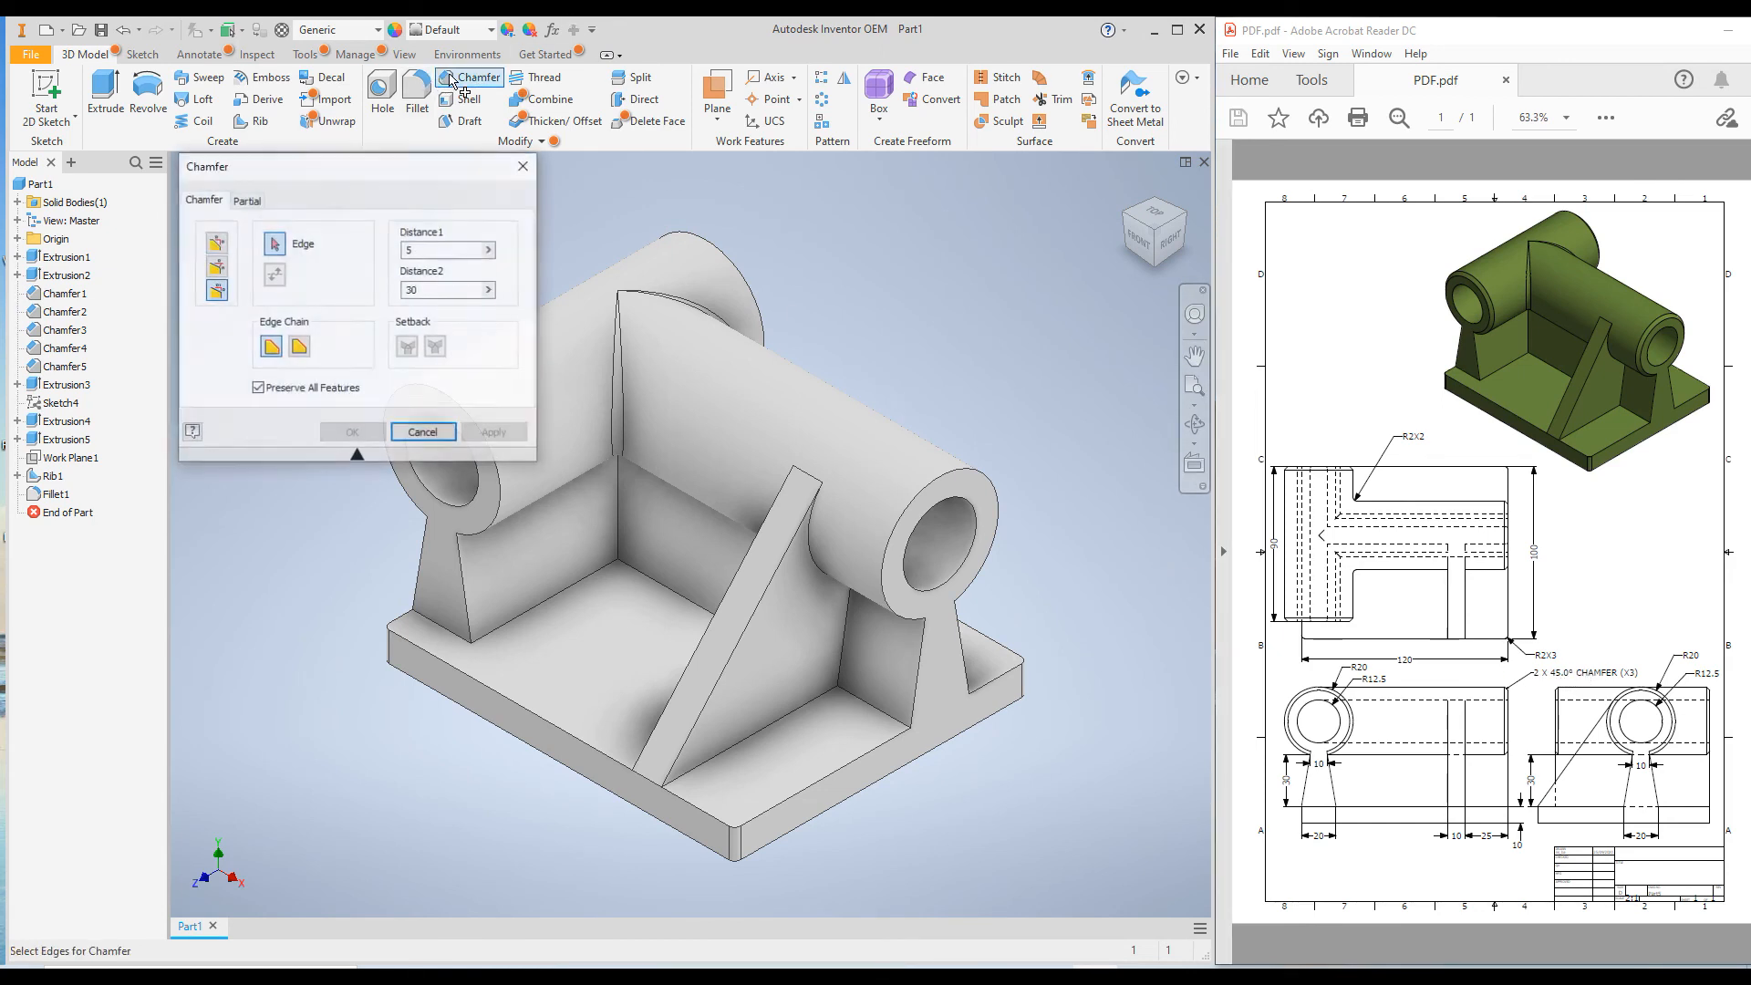
pyautogui.click(215, 243)
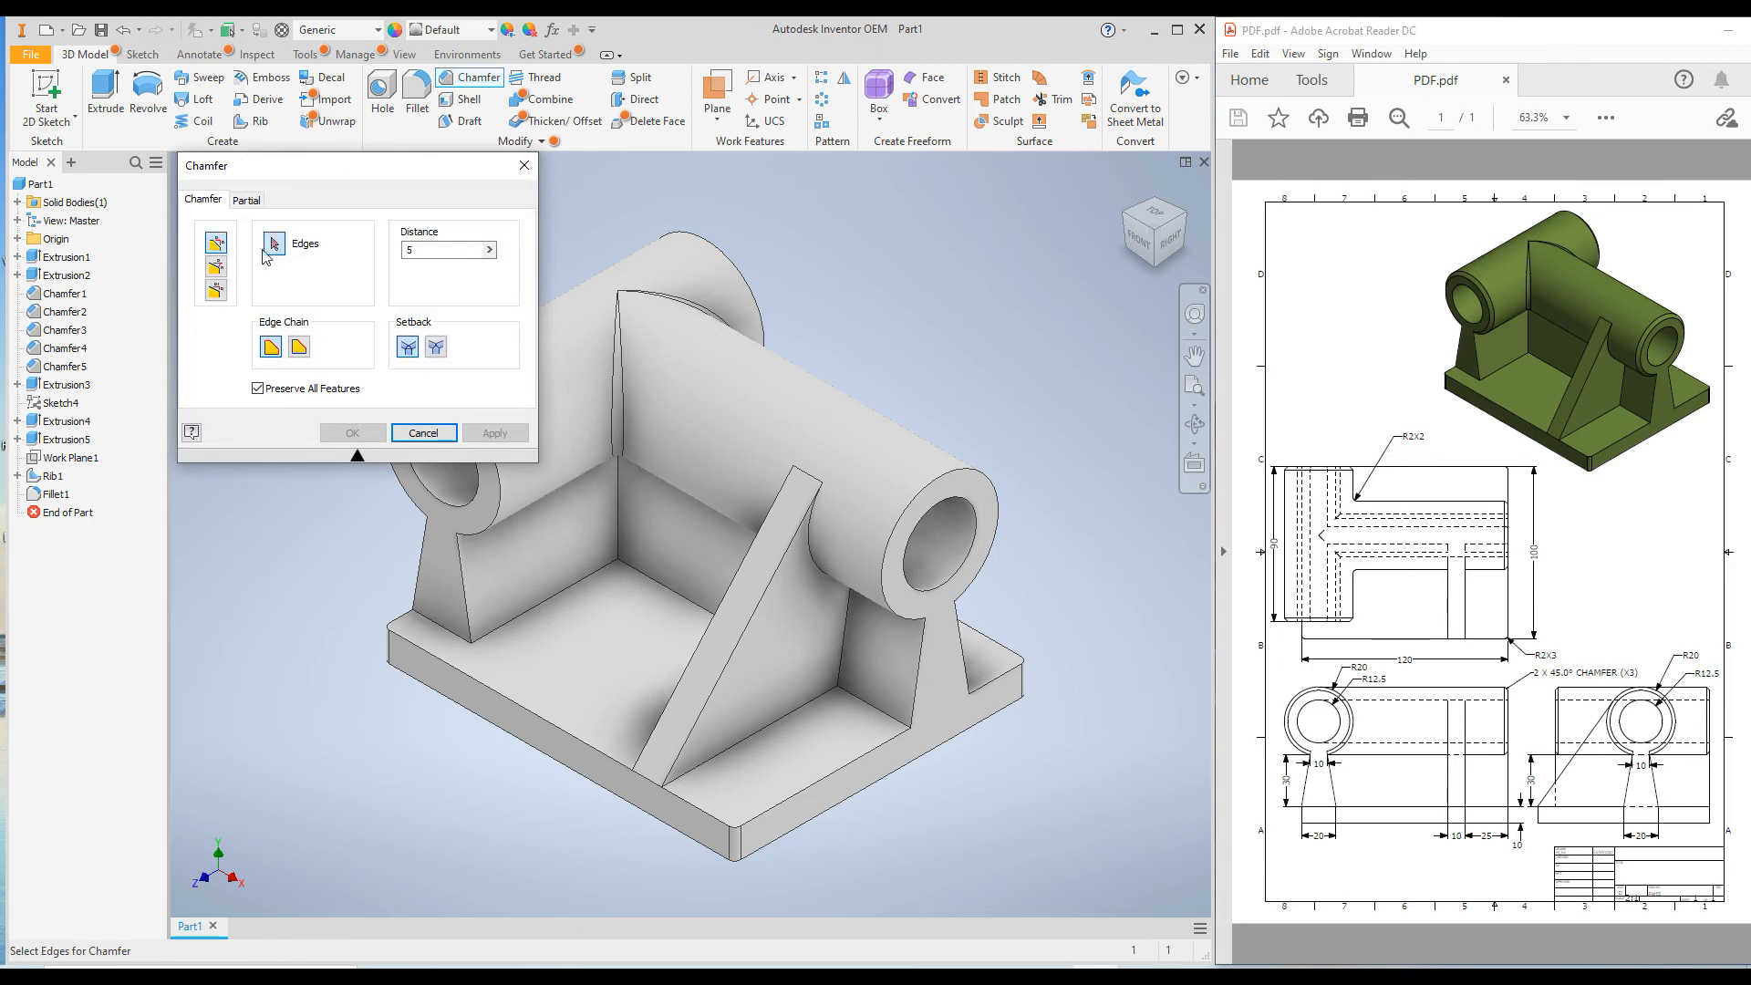
pyautogui.click(923, 500)
pyautogui.click(749, 276)
pyautogui.scroll(6, 898, 392)
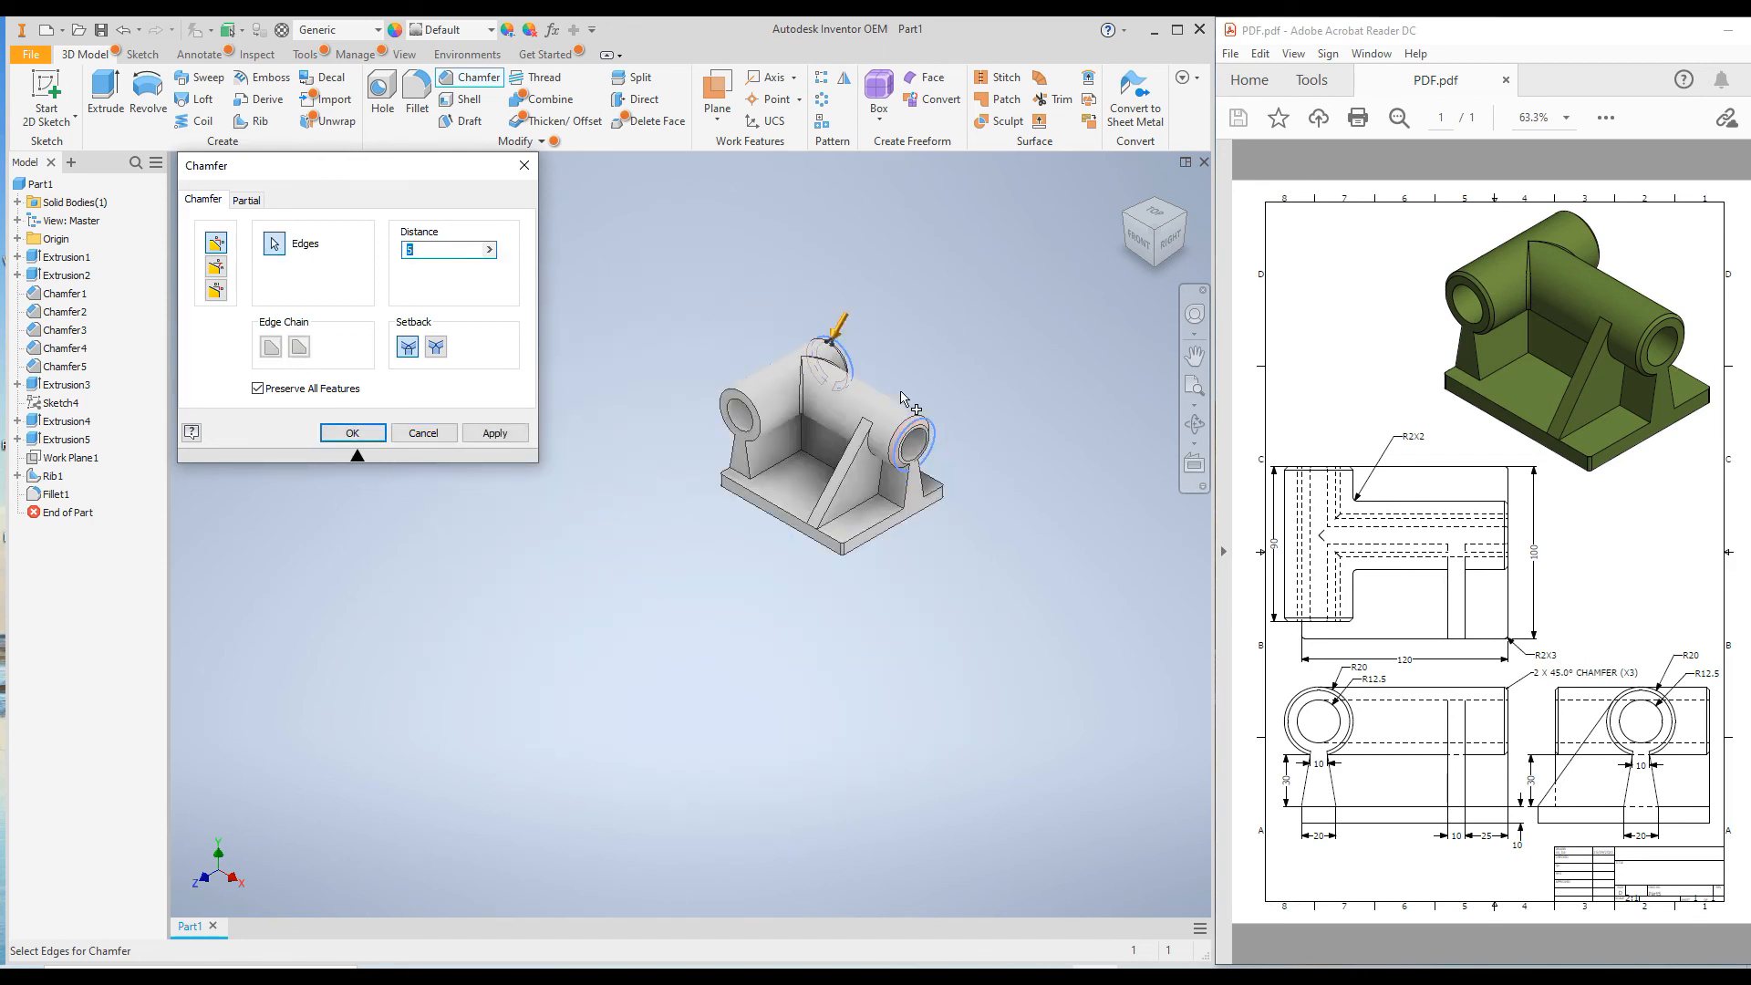
pyautogui.scroll(-7, 795, 398)
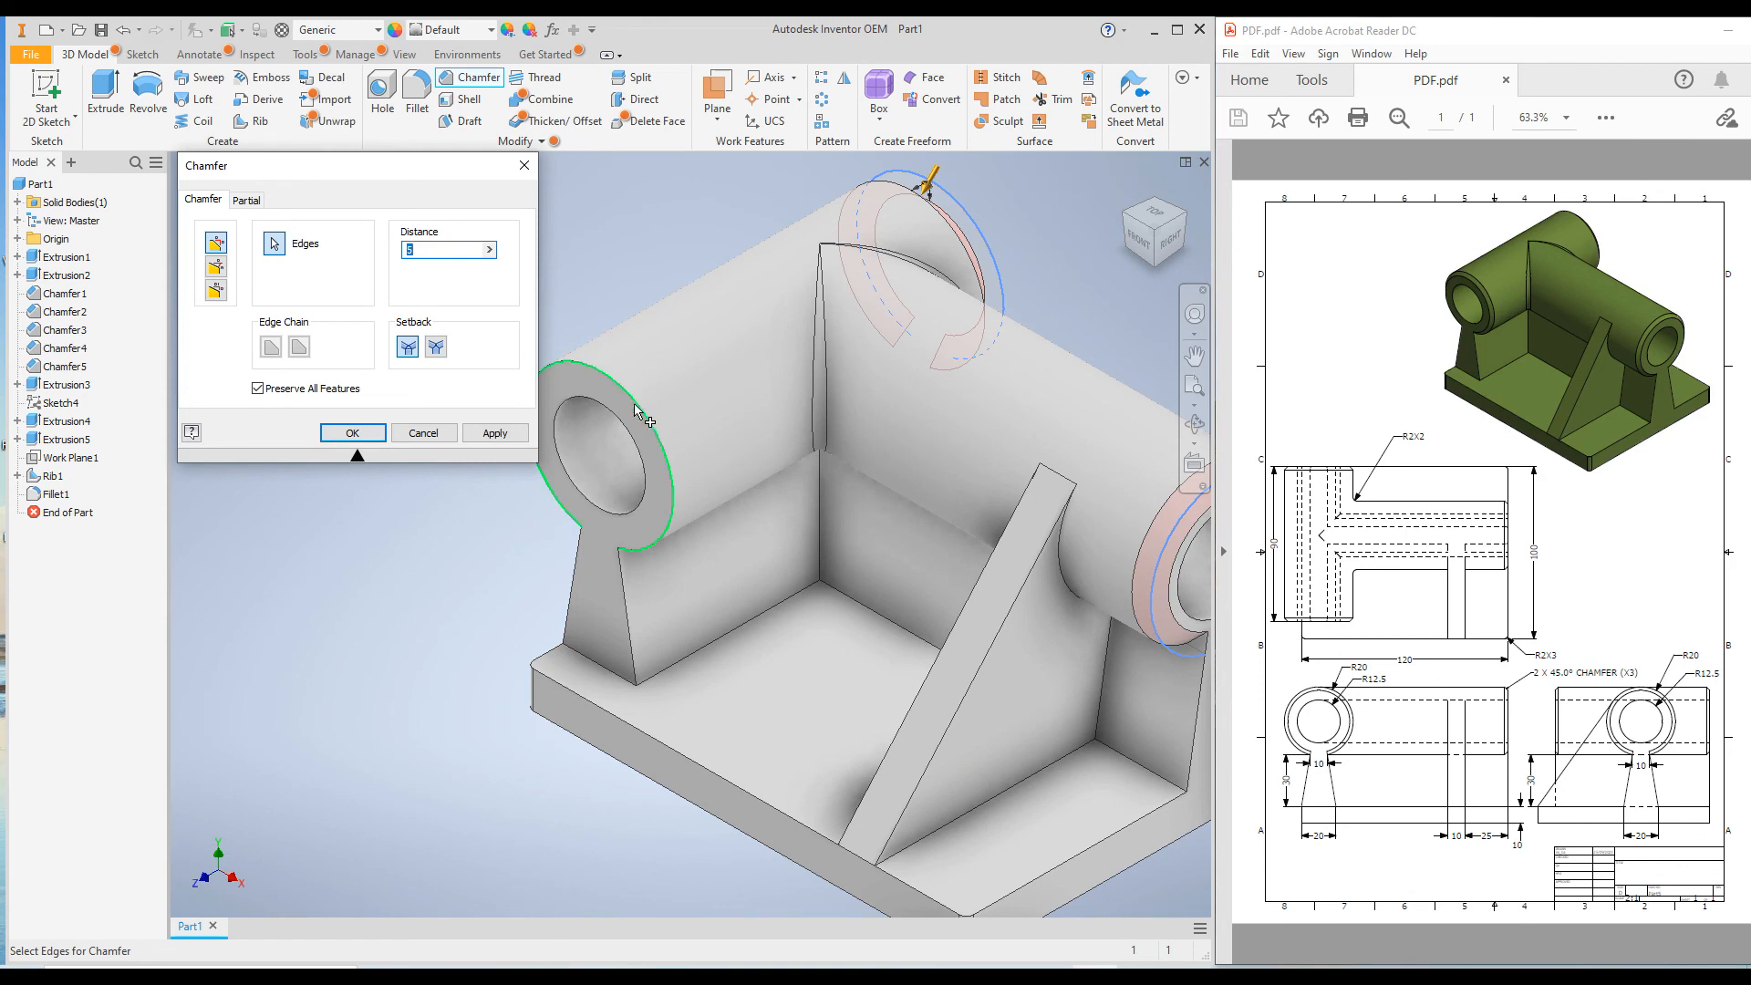
pyautogui.click(643, 410)
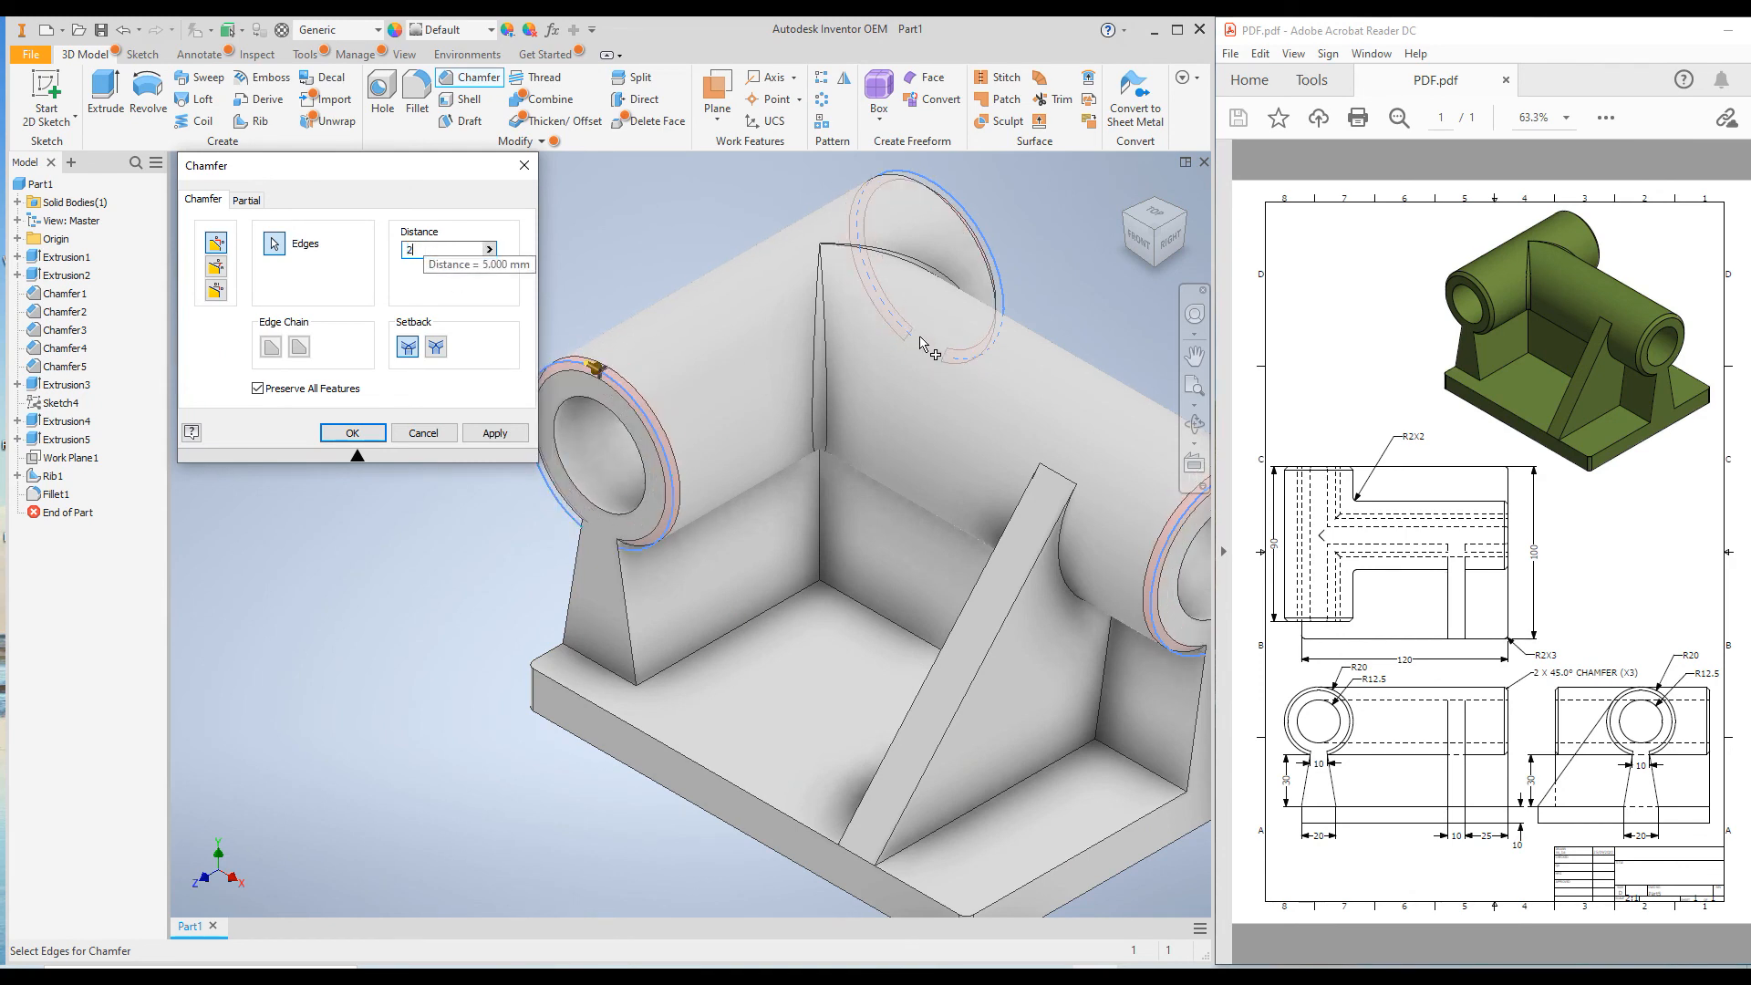
pyautogui.scroll(3, 921, 335)
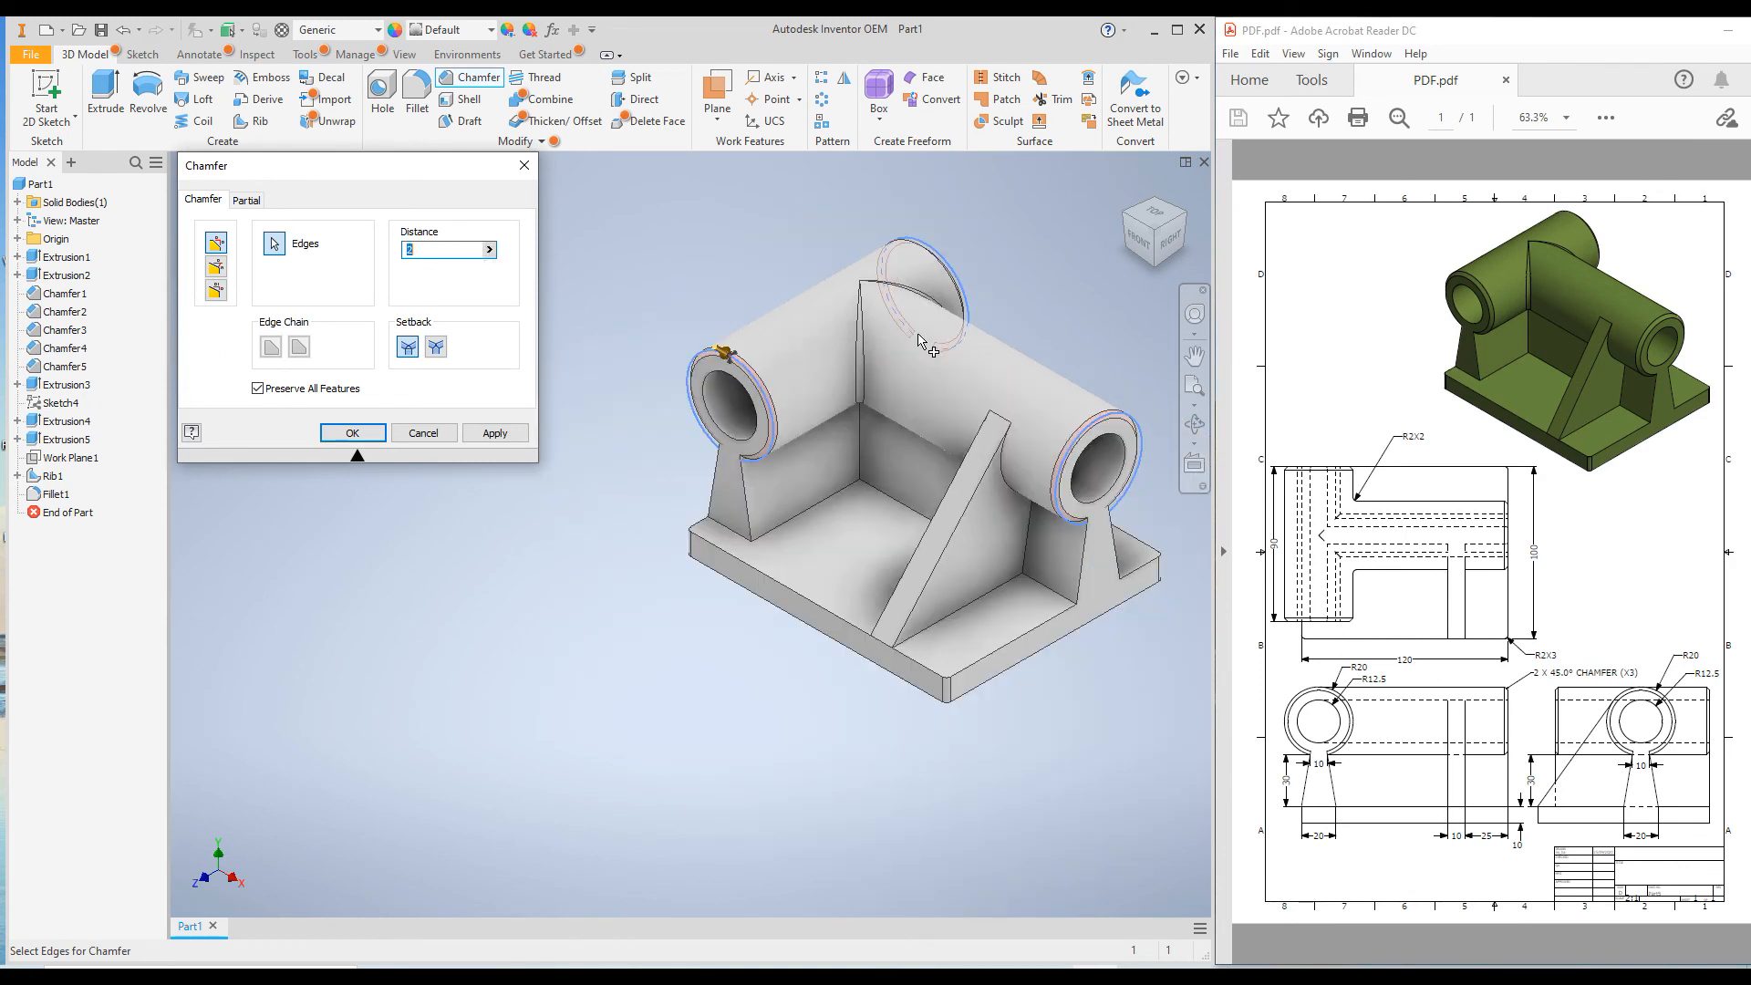
pyautogui.click(495, 433)
pyautogui.click(422, 433)
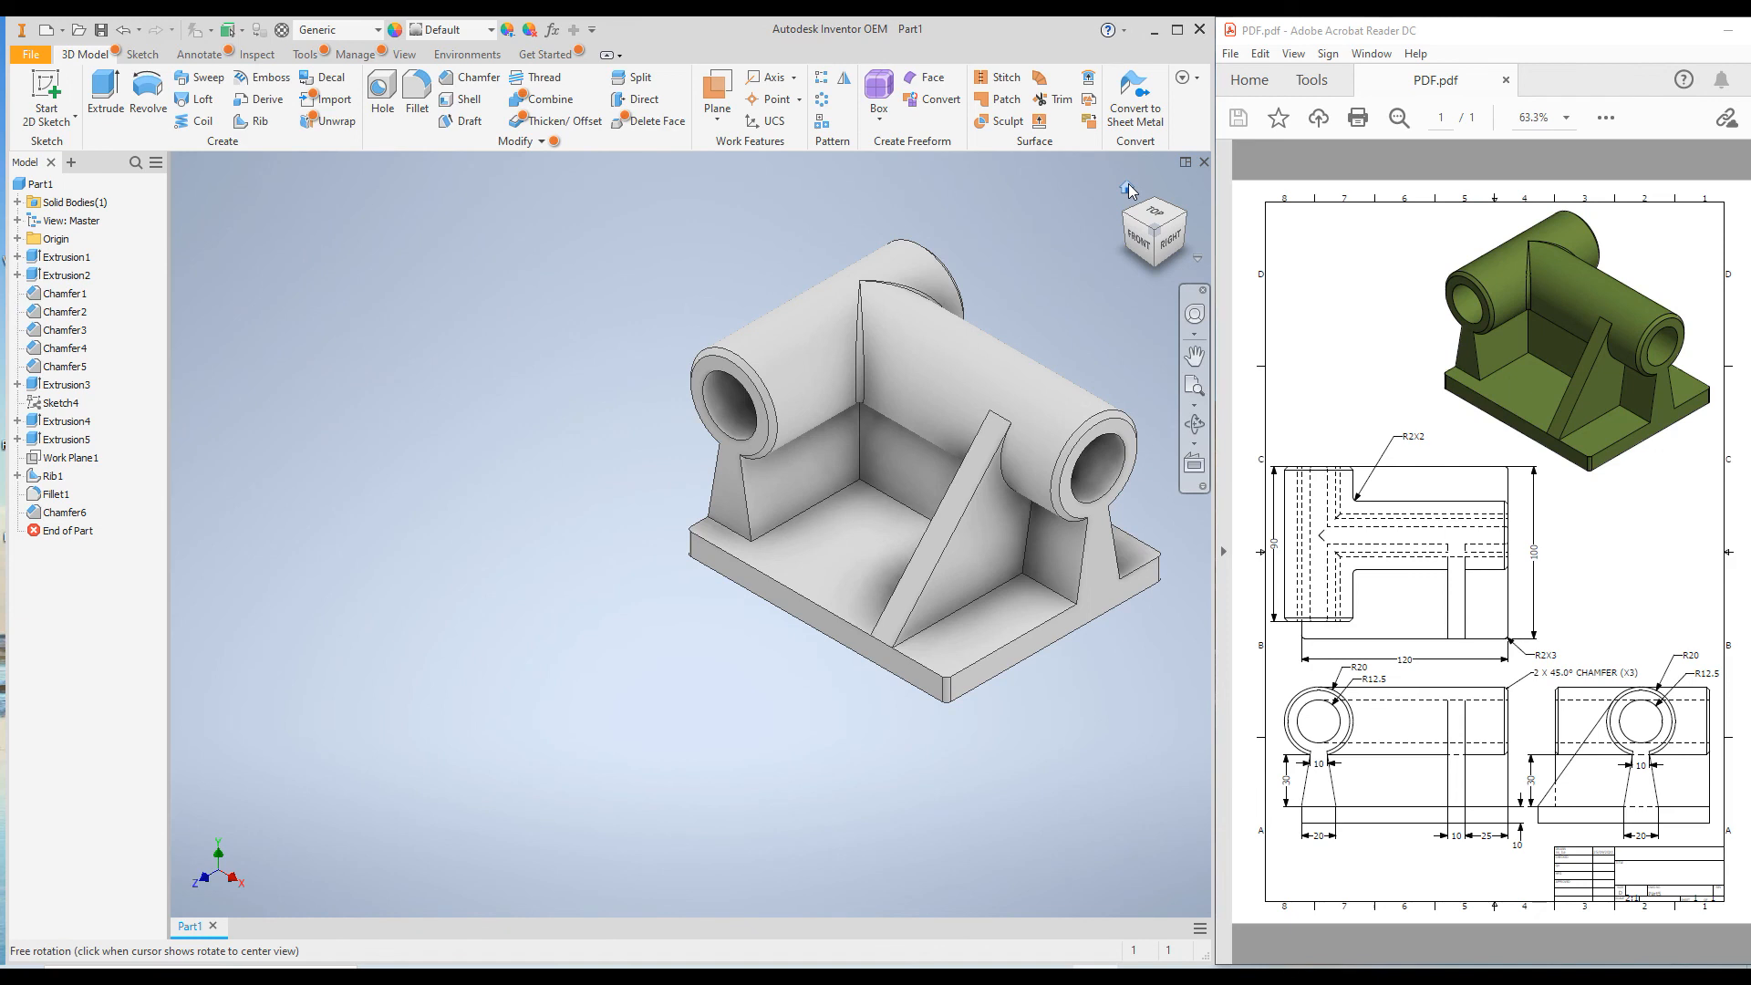
# Set the part's appearance to Olive Green from the Inventor Material Library.
pyautogui.scroll(-5, 1049, 250)
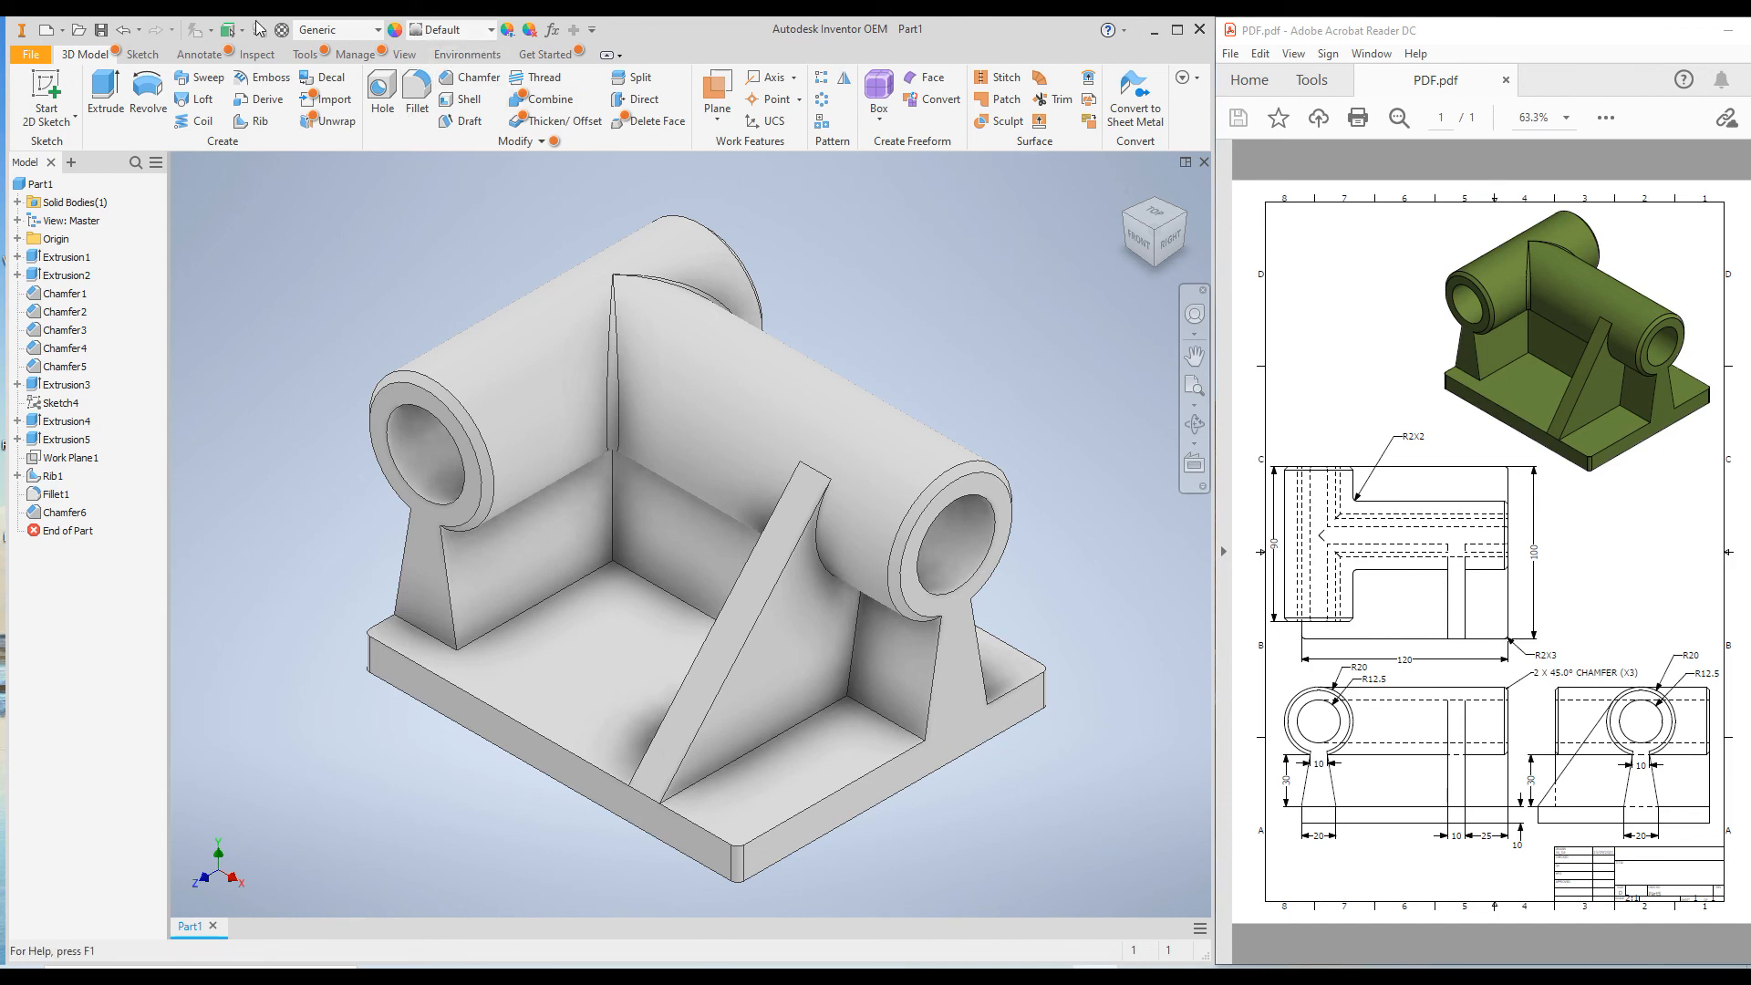
pyautogui.click(491, 30)
pyautogui.scroll(-3, 543, 465)
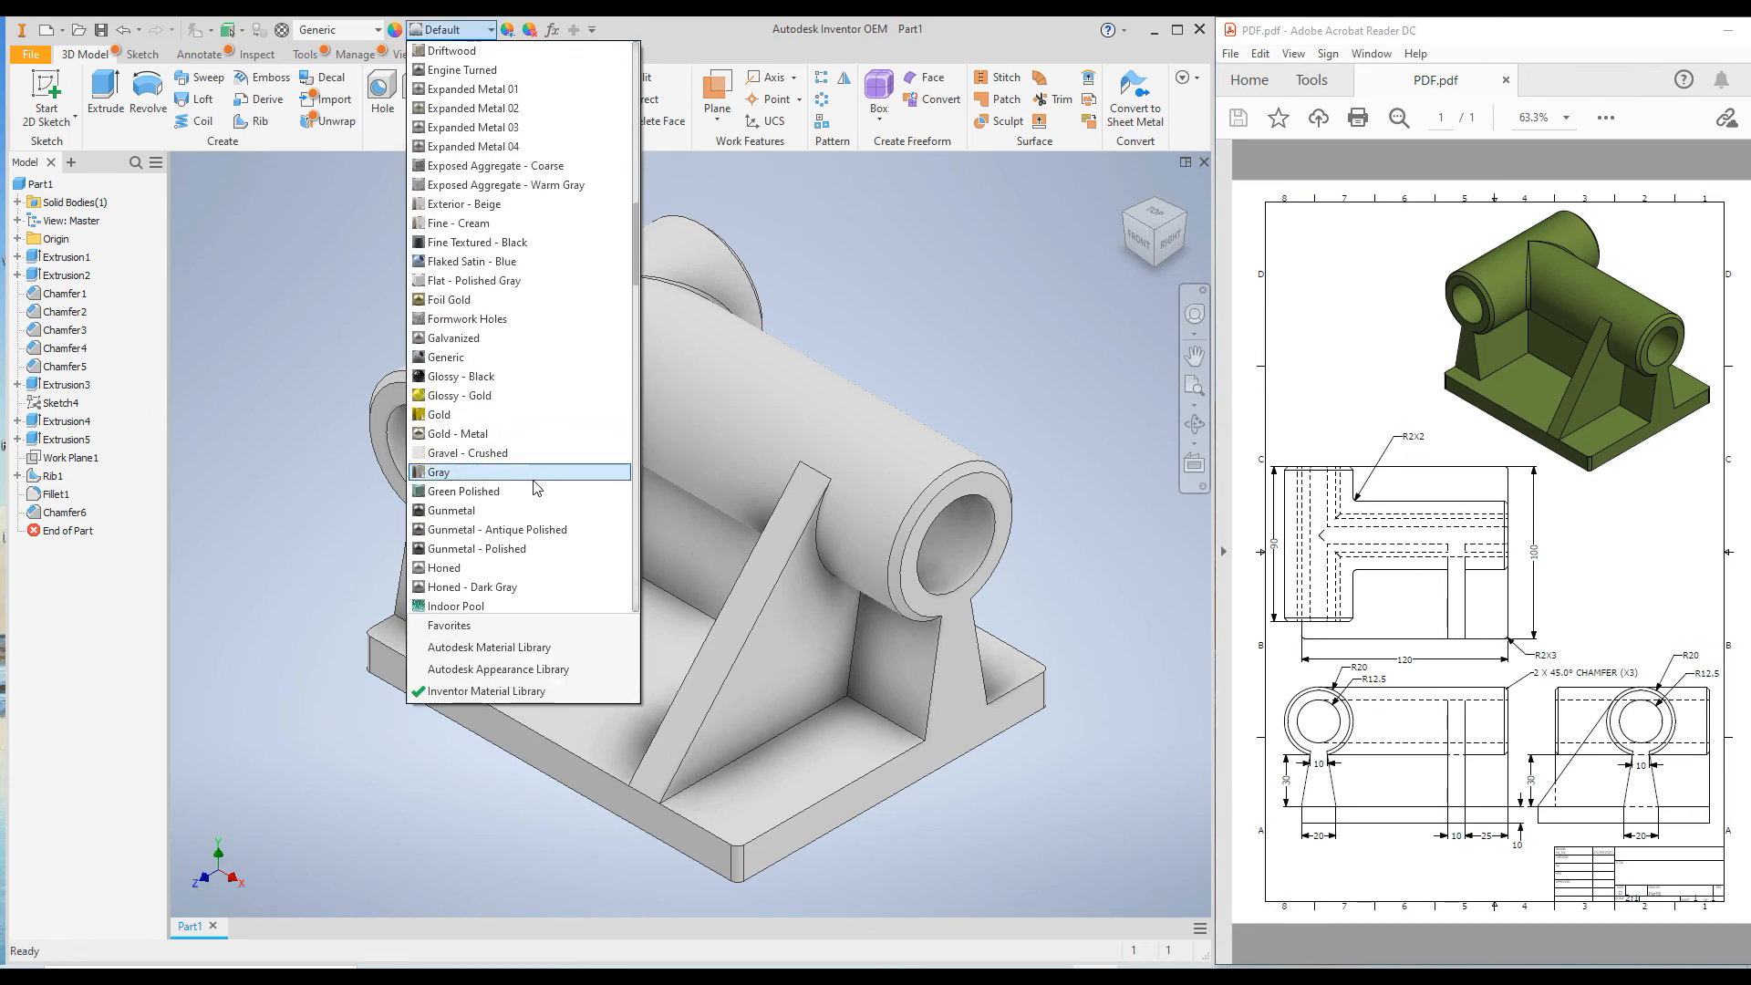
pyautogui.scroll(-7, 532, 493)
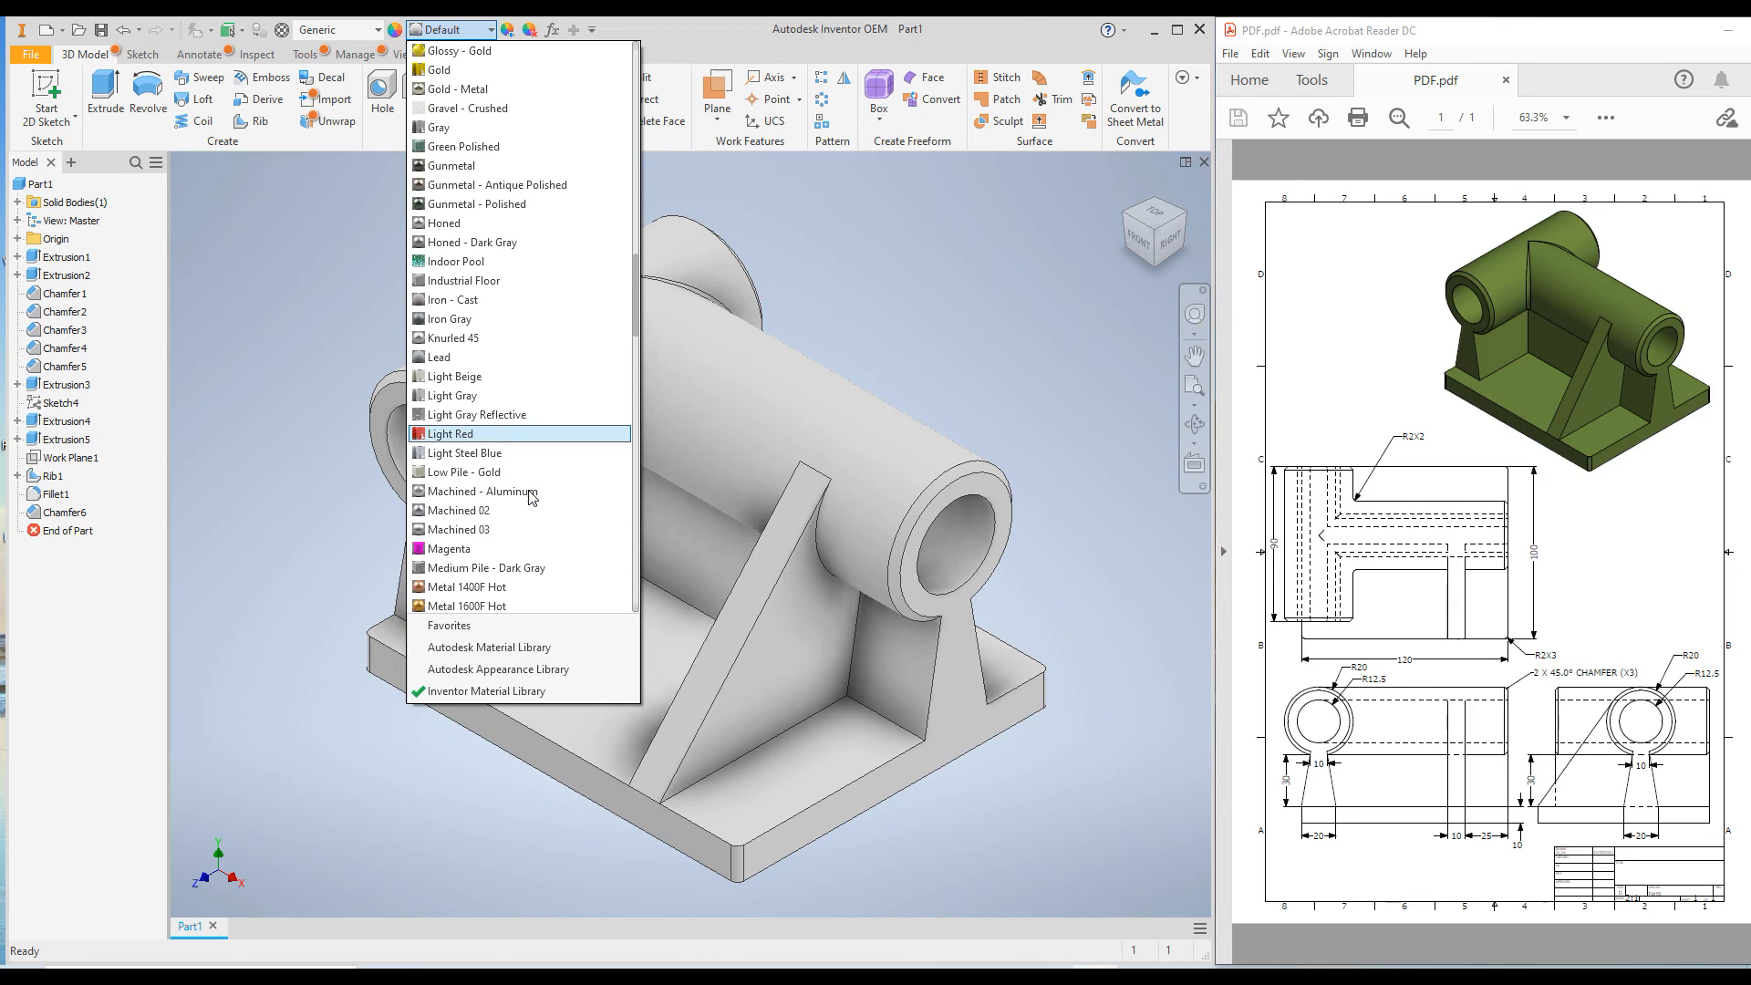
pyautogui.scroll(-2, 532, 498)
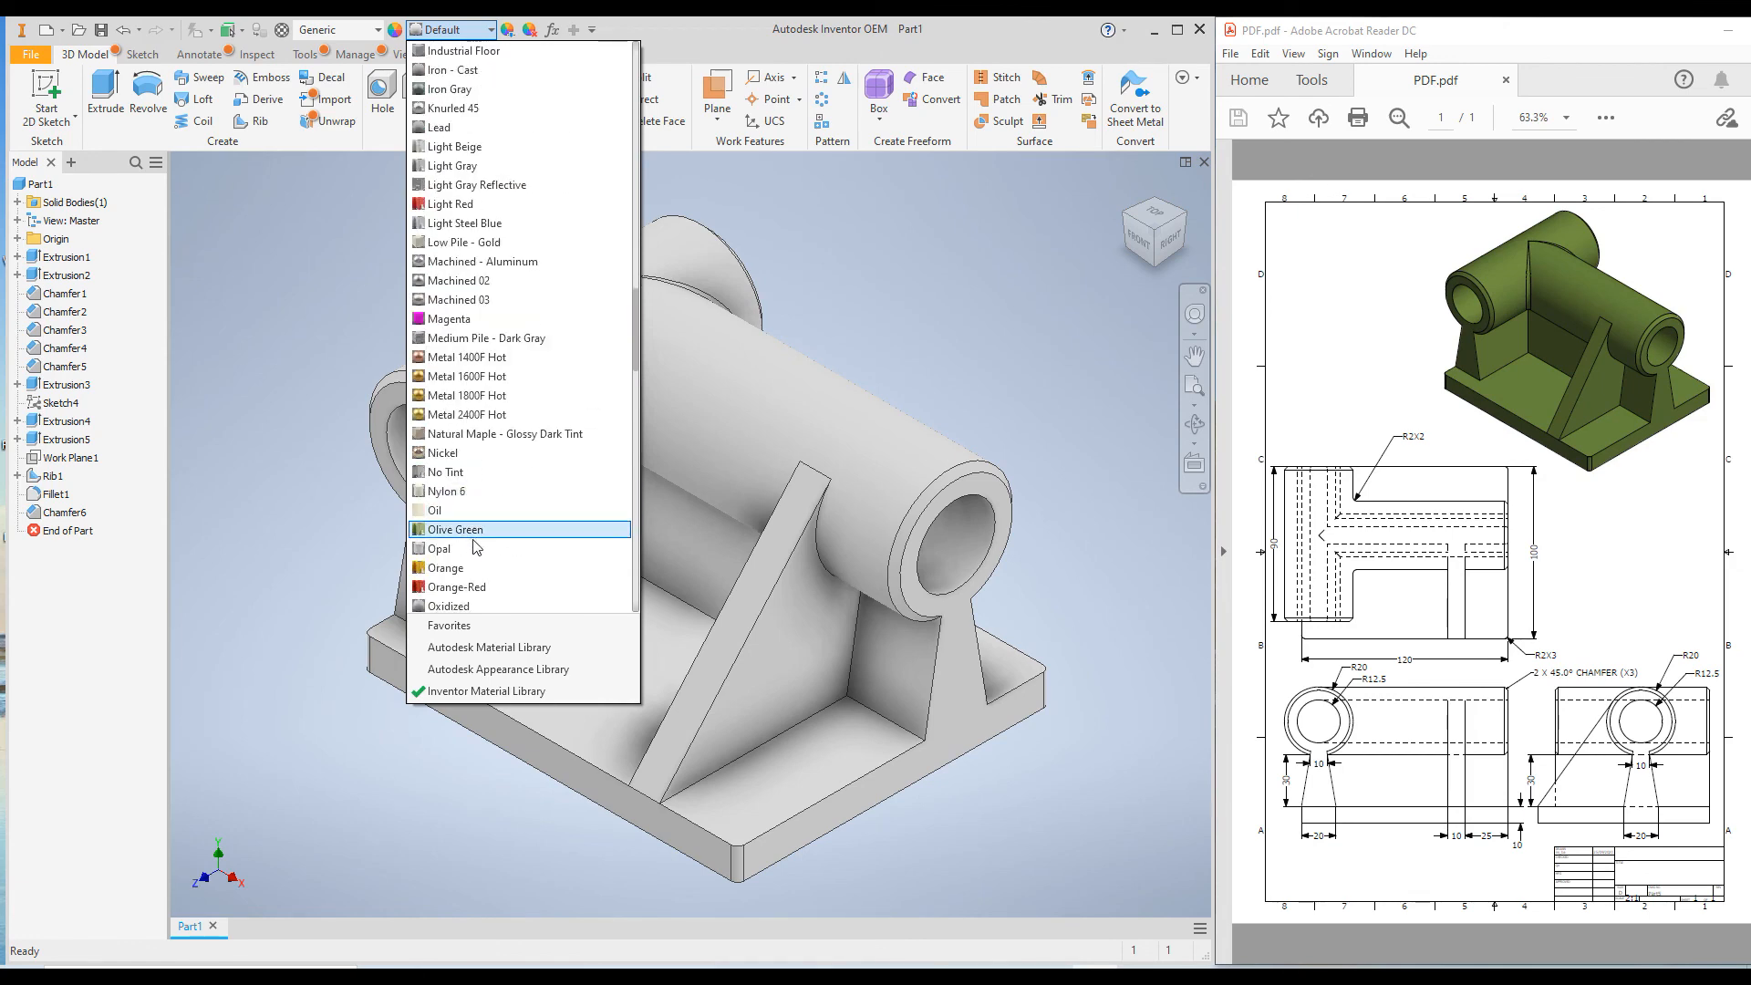
pyautogui.click(507, 529)
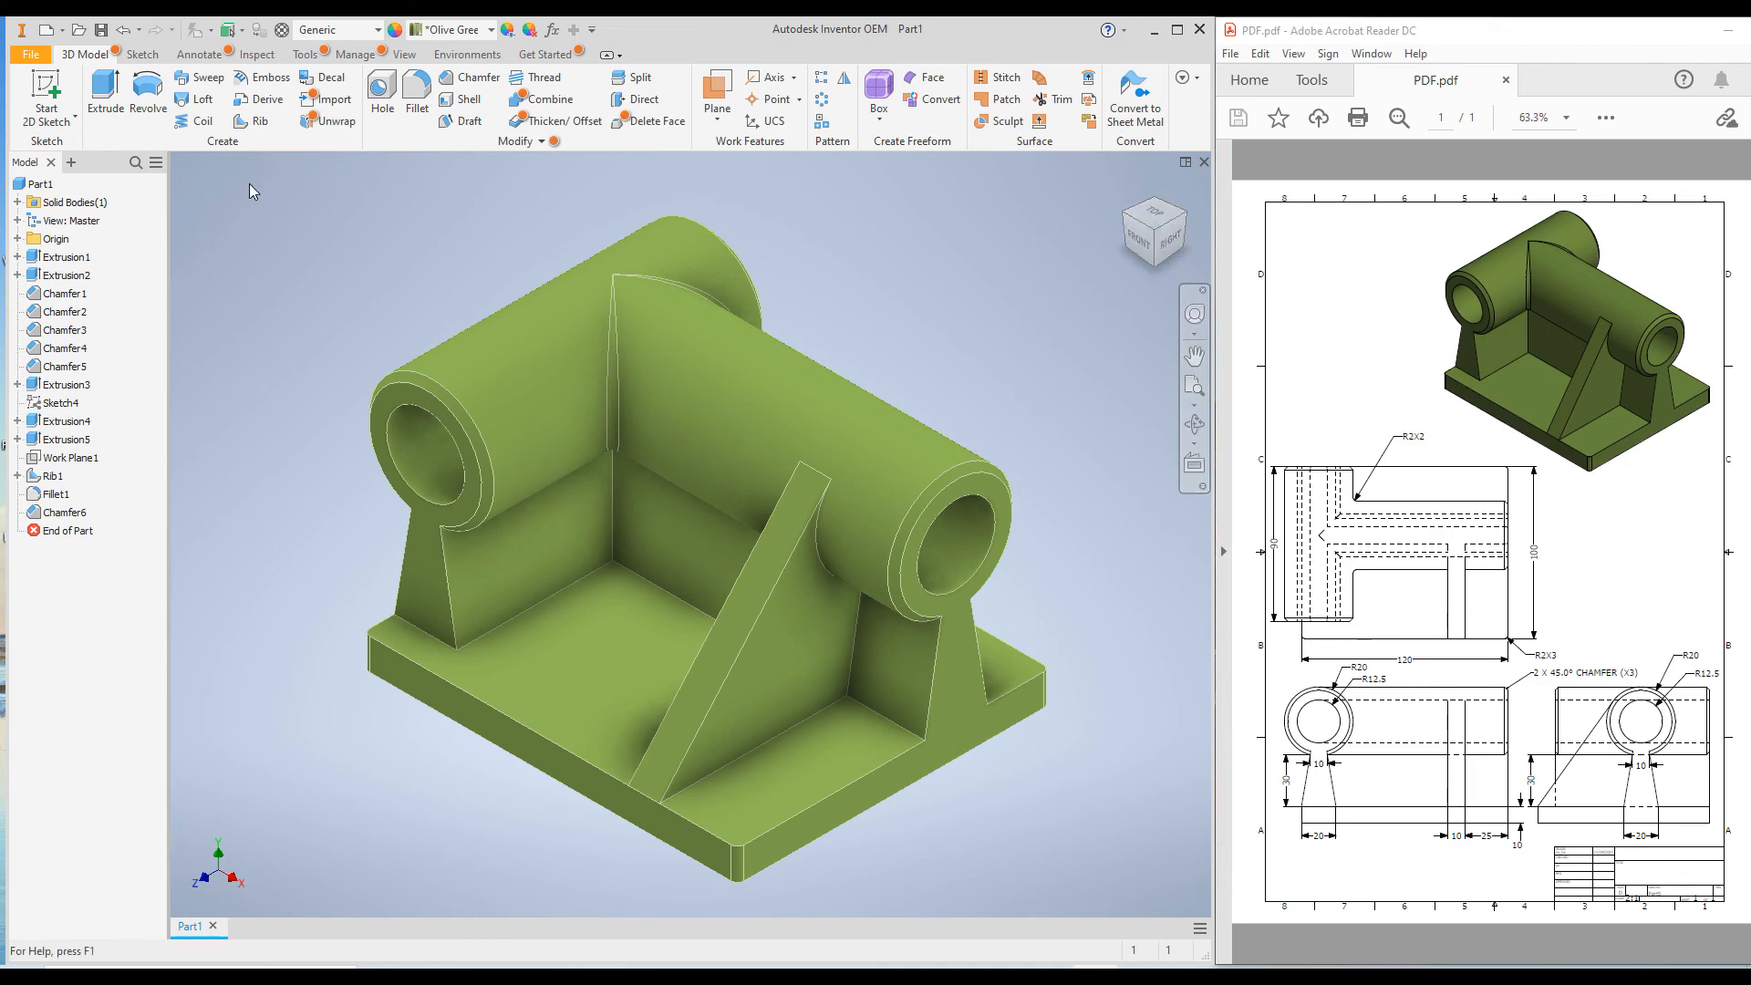
# Save the part as Part5 in the PART 5 folder, replacing the existing file.
pyautogui.click(101, 35)
pyautogui.click(546, 436)
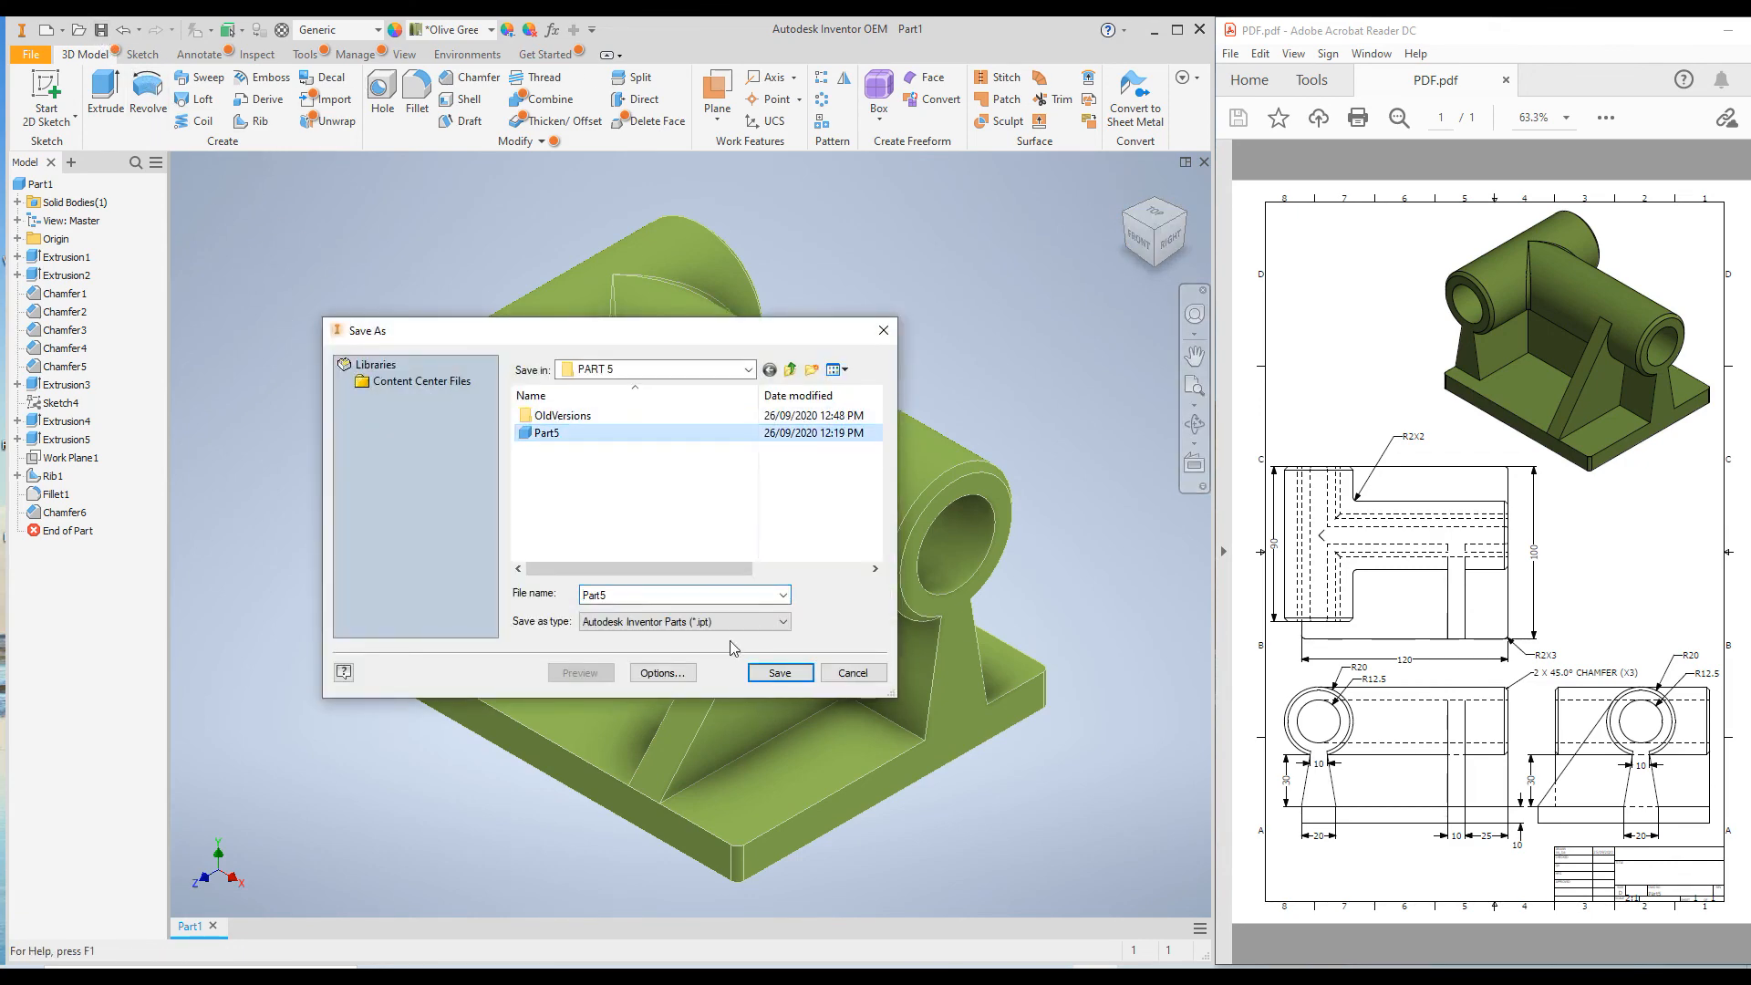
pyautogui.click(781, 675)
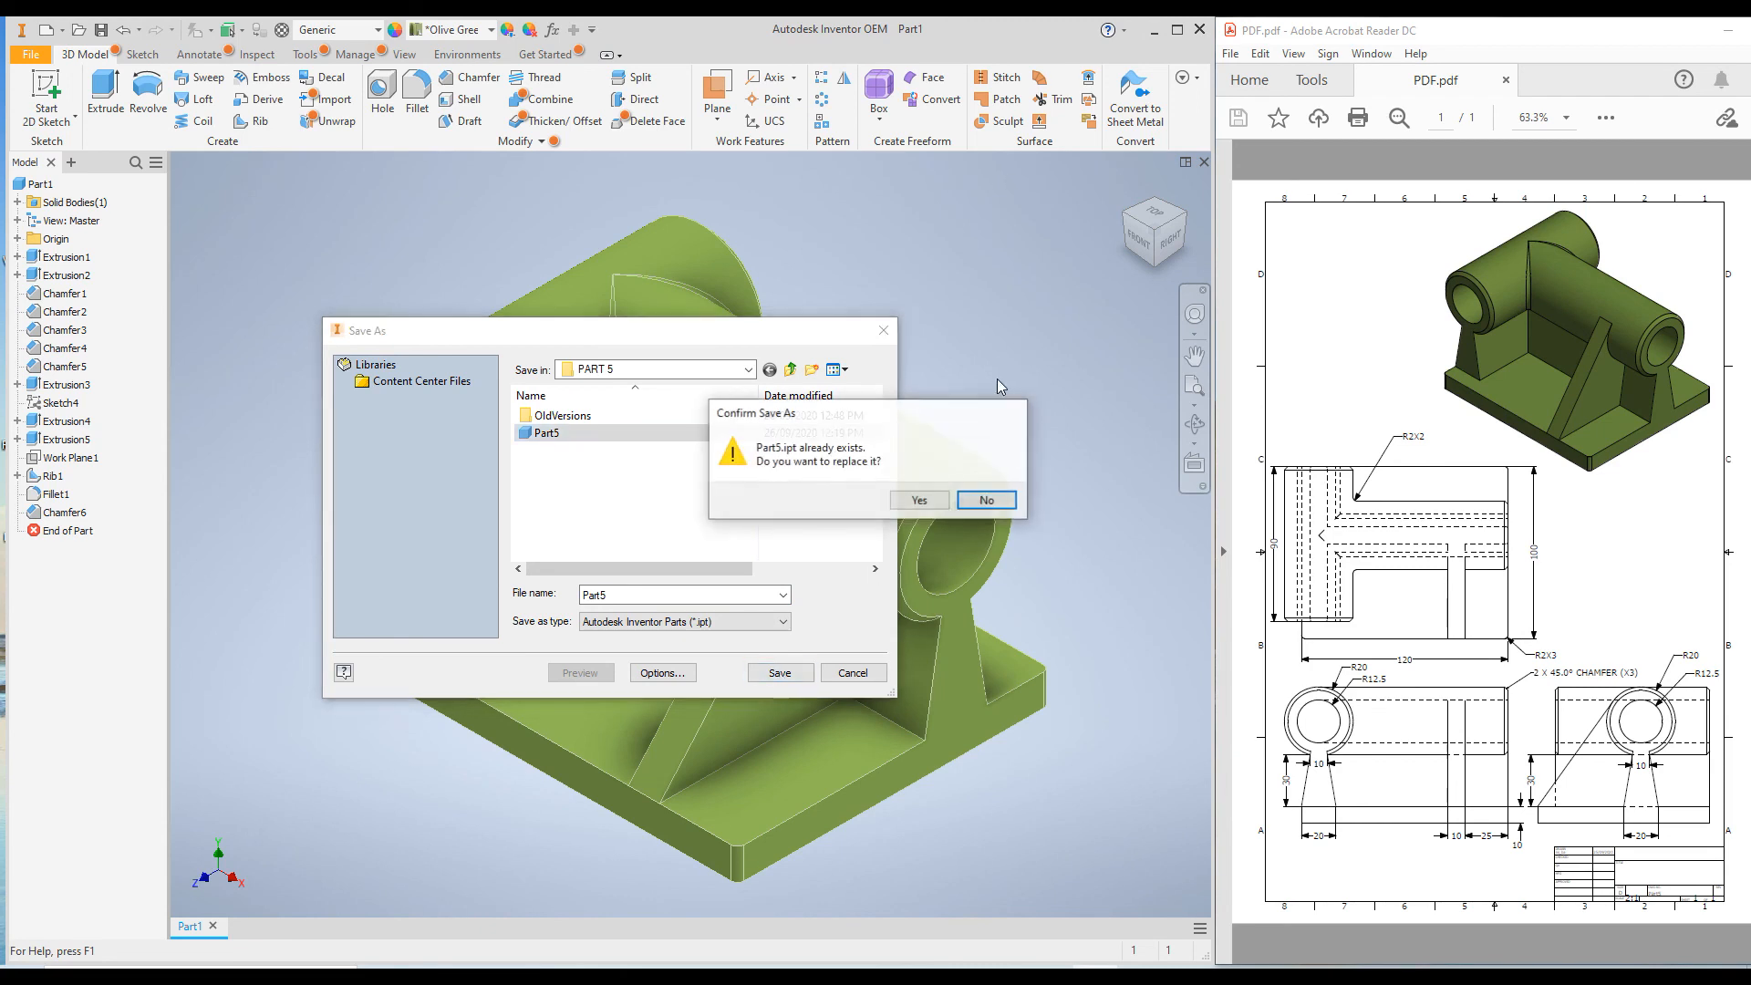
pyautogui.click(908, 501)
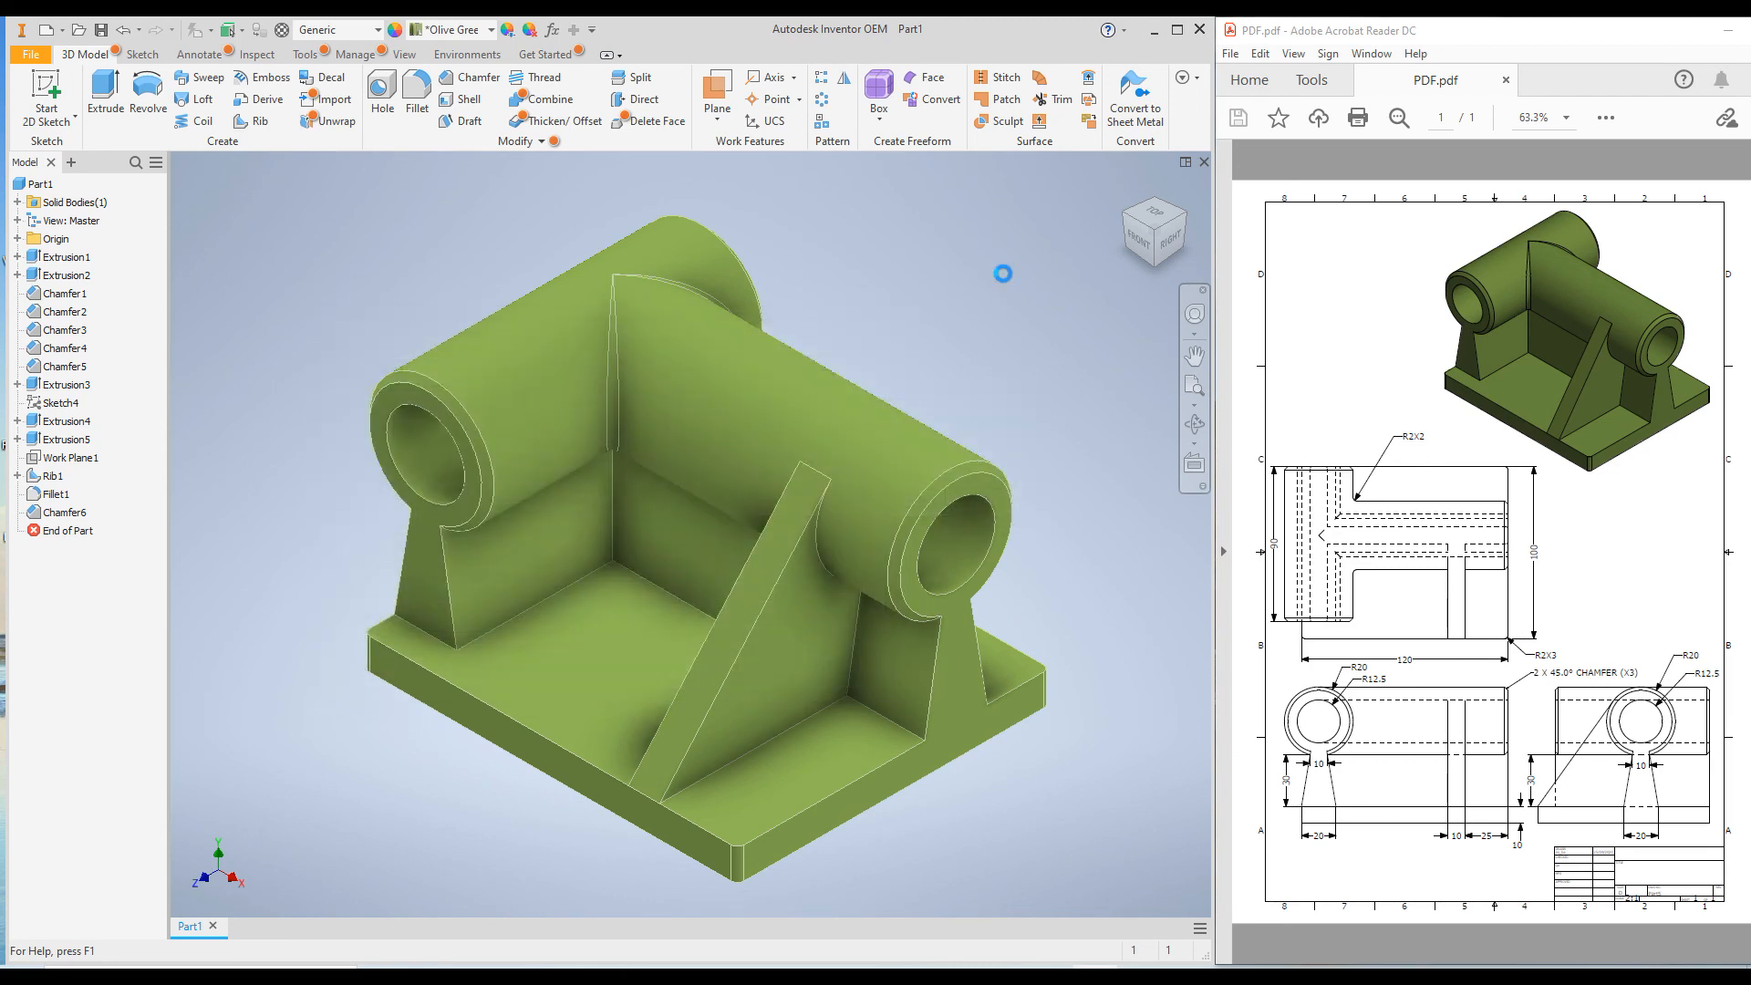